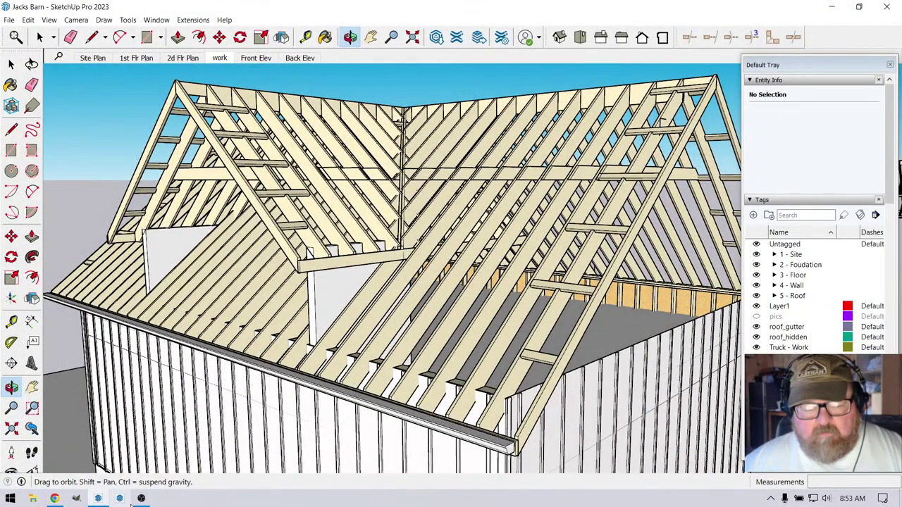
# Check the streaming software and the YouTube Studio live stream, then return to the barn model
pyautogui.click(141, 499)
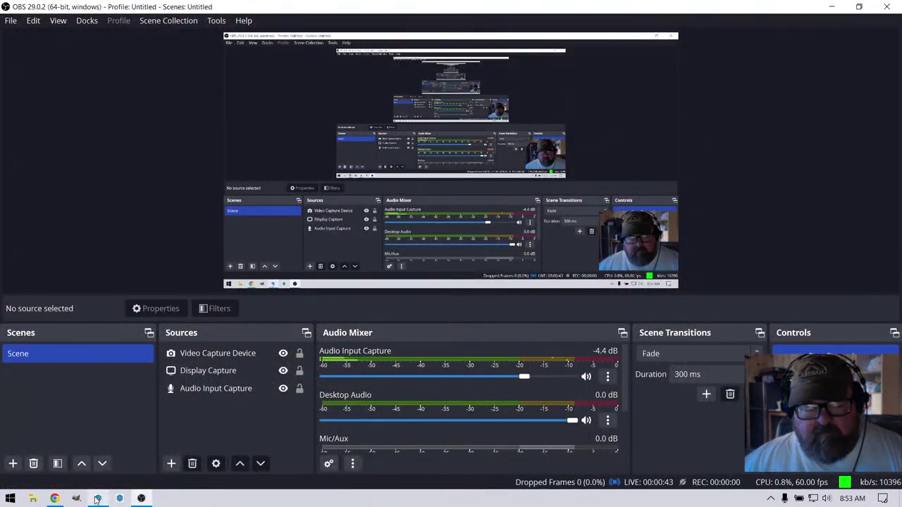
pyautogui.click(97, 499)
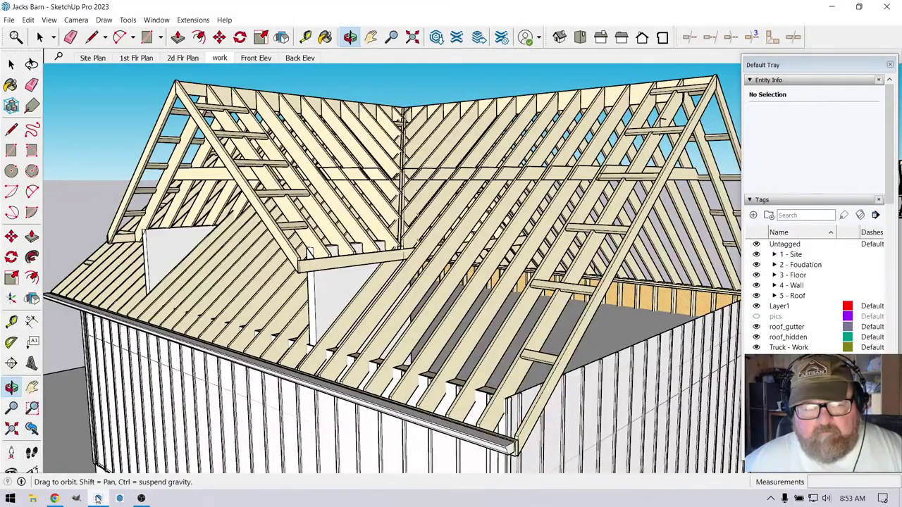
pyautogui.click(55, 499)
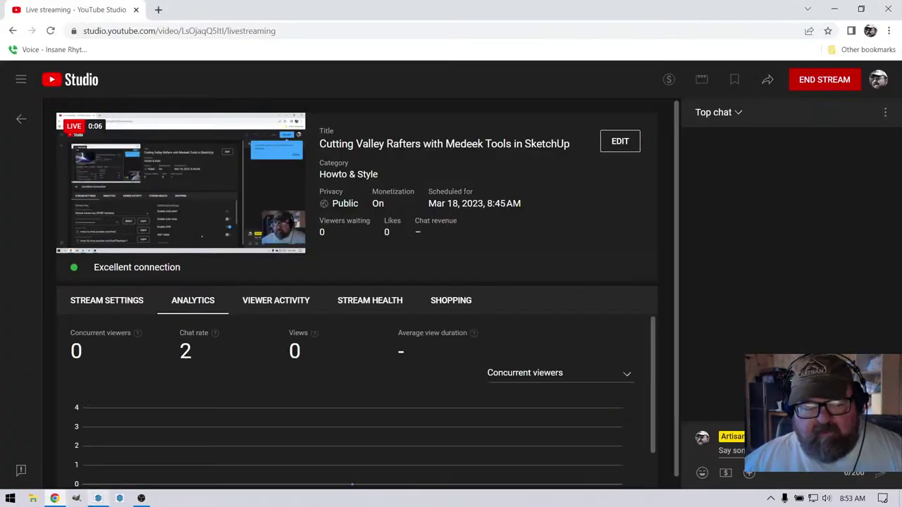
pyautogui.click(98, 499)
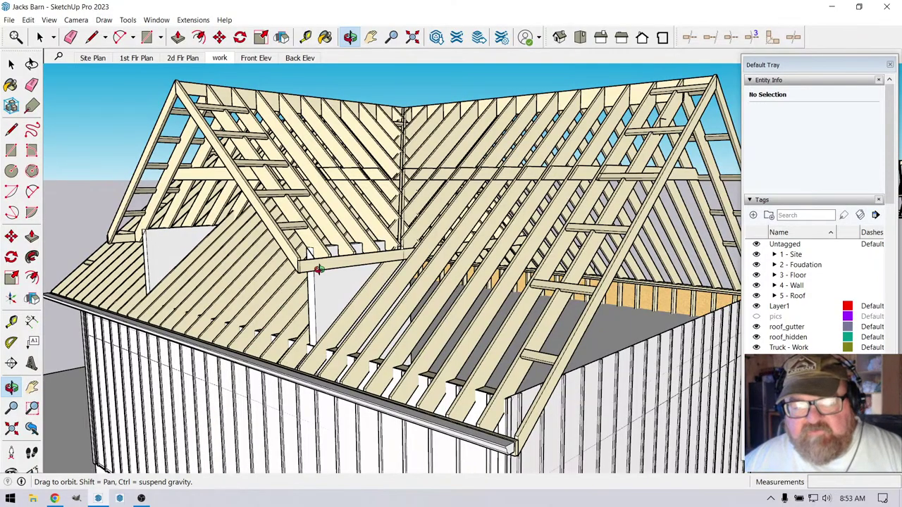
# Orbit and zoom to view the dormer valley jack rafters from above
pyautogui.moveTo(318, 268); pyautogui.dragTo(269, 331)
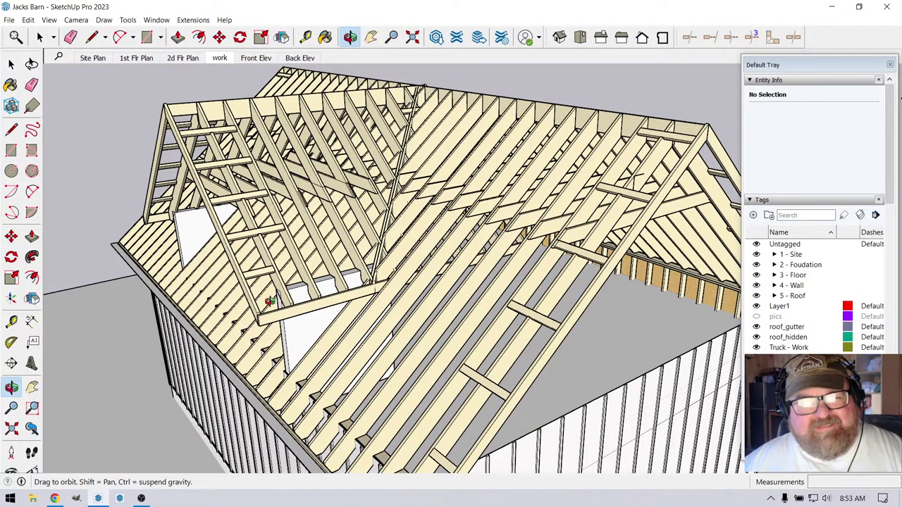
pyautogui.moveTo(269, 302); pyautogui.dragTo(336, 264)
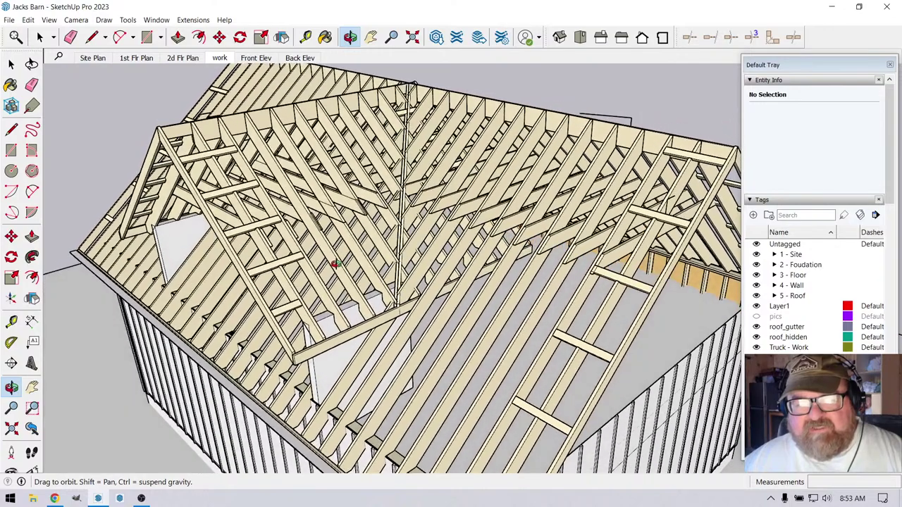
pyautogui.scroll(5, 458, 174)
pyautogui.scroll(-3, 576, 138)
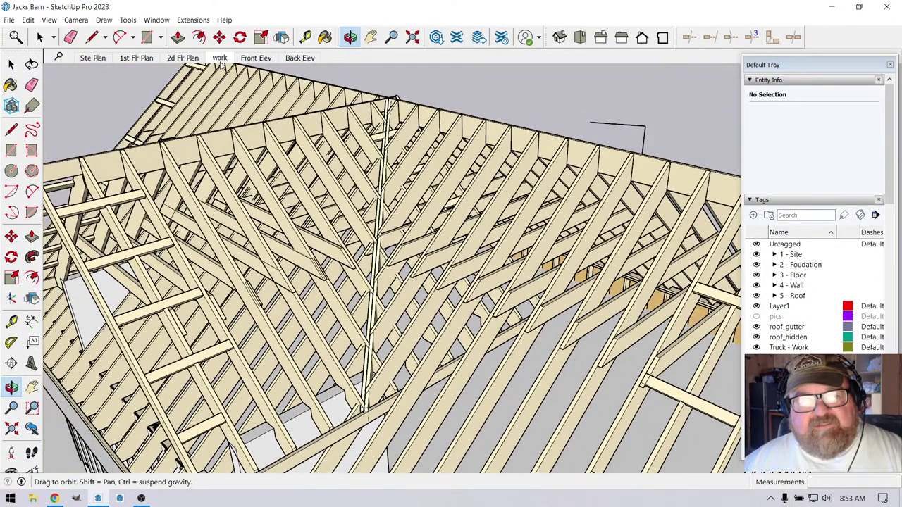
# Glance at the Extensions menu, then float the Medeek Tools II toolbar as its own palette
pyautogui.click(189, 20)
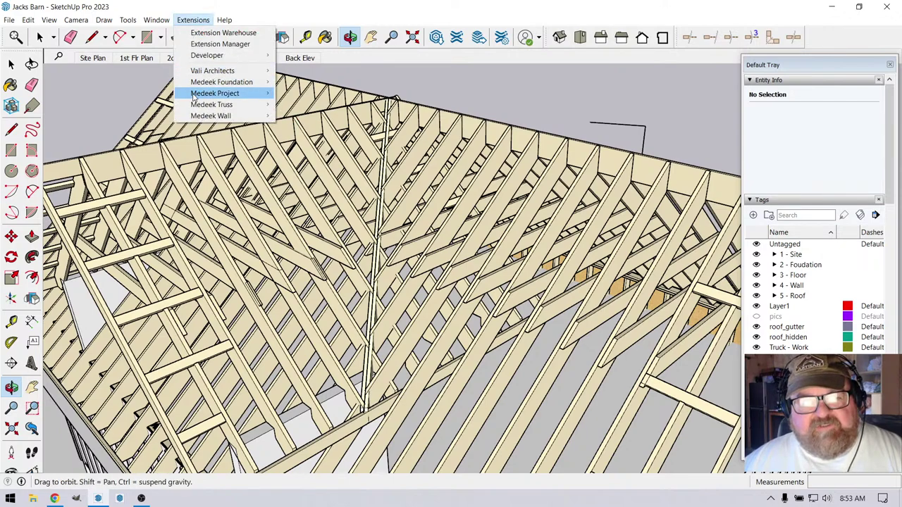
pyautogui.click(245, 7)
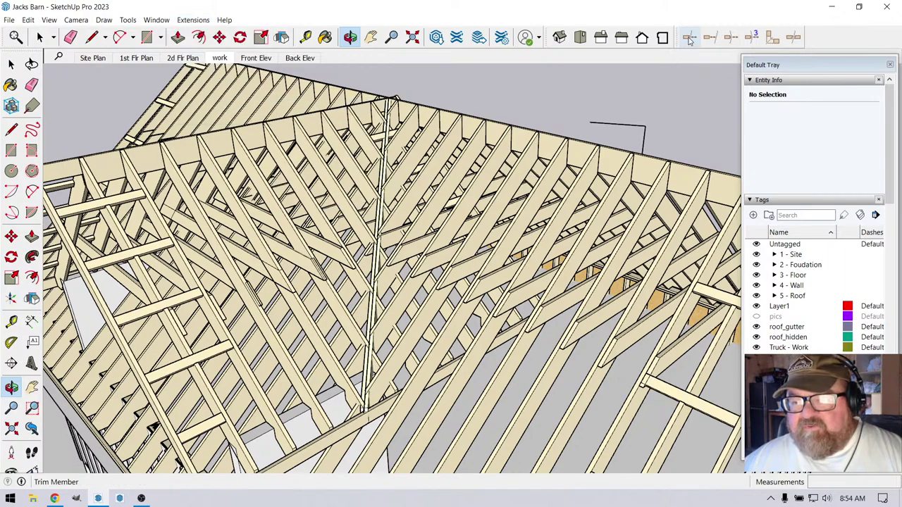
pyautogui.moveTo(677, 36); pyautogui.dragTo(609, 80)
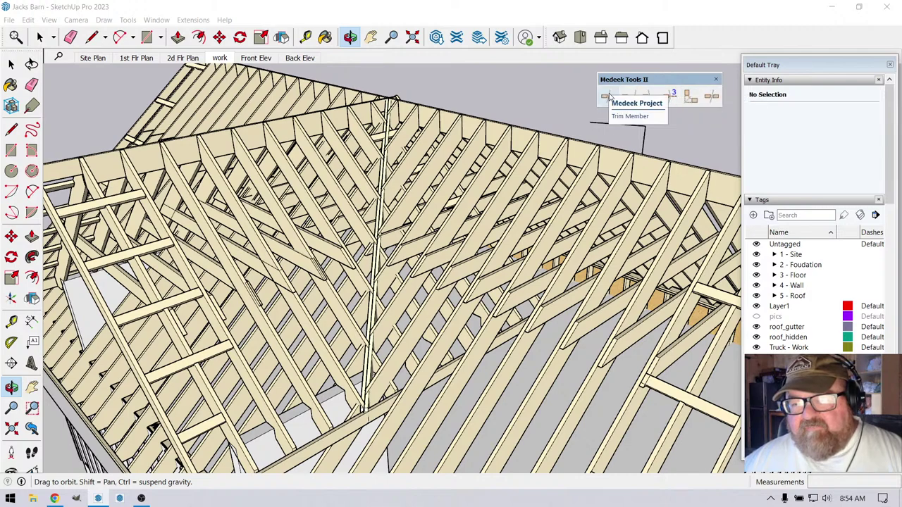
pyautogui.moveTo(386, 116); pyautogui.dragTo(392, 113)
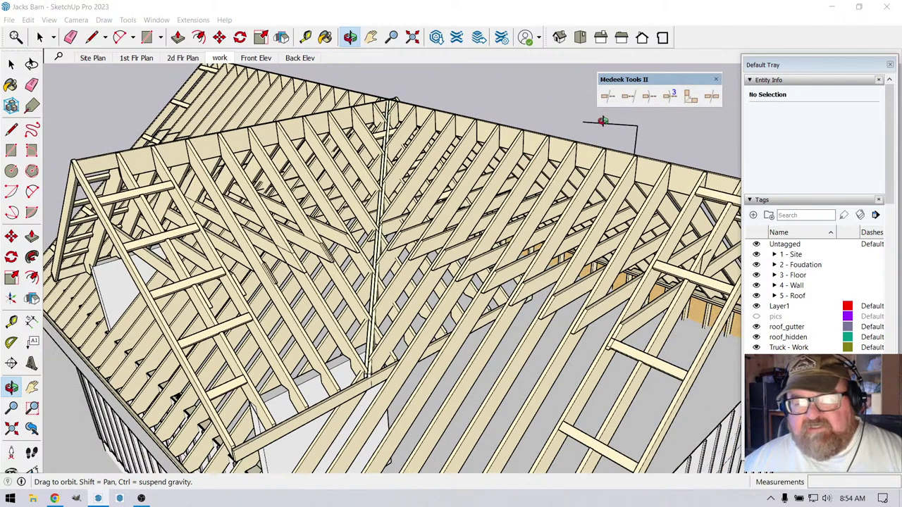
# Dock the Medeek Tools II toolbar back in the top row and orbit up toward the ridge
pyautogui.moveTo(621, 83); pyautogui.dragTo(695, 31)
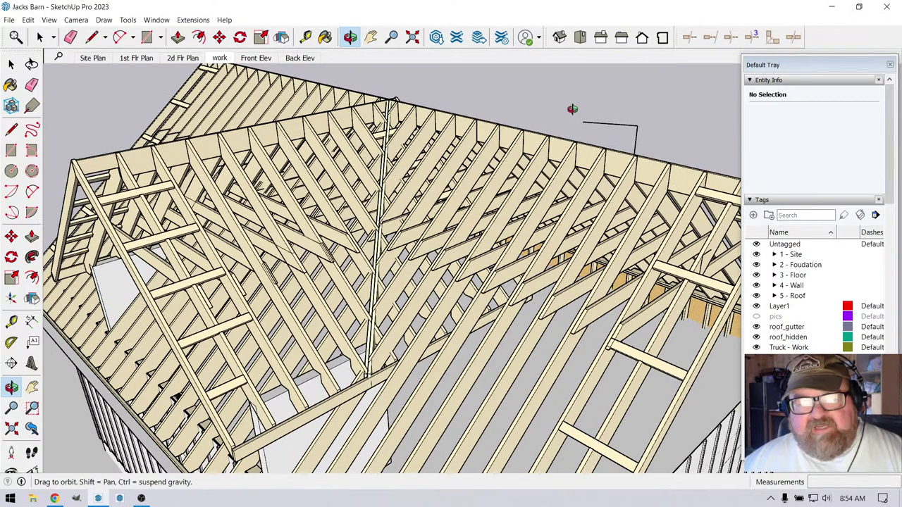
pyautogui.moveTo(572, 109); pyautogui.dragTo(437, 130)
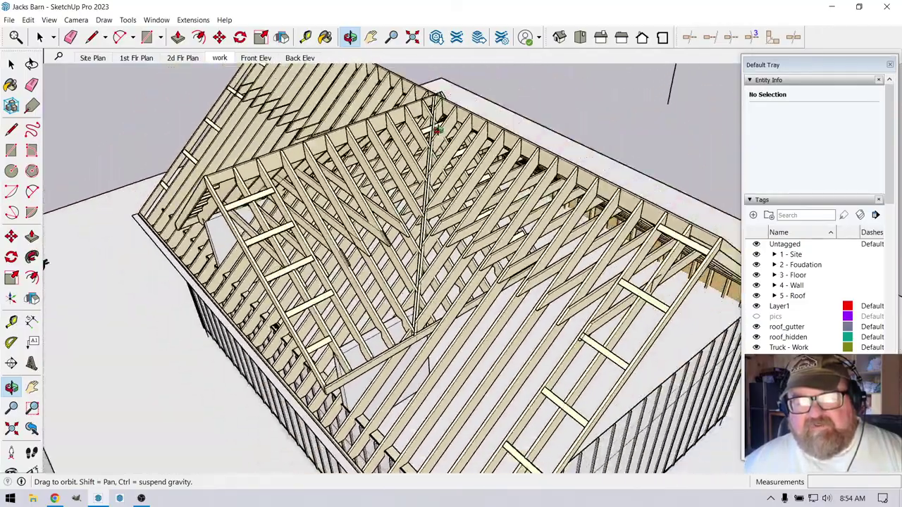
pyautogui.scroll(5, 437, 130)
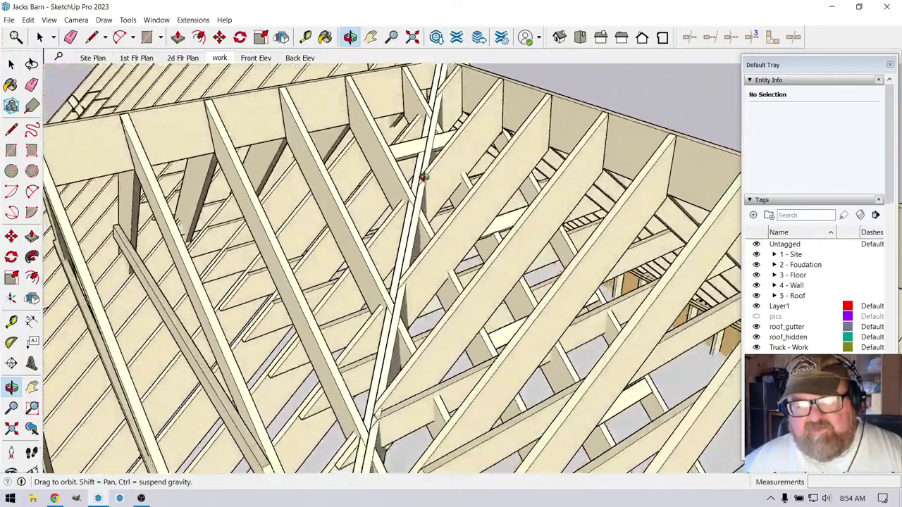
pyautogui.moveTo(424, 178); pyautogui.dragTo(418, 145)
pyautogui.moveTo(416, 244); pyautogui.dragTo(420, 205)
pyautogui.moveTo(398, 321); pyautogui.dragTo(361, 251)
pyautogui.scroll(-5, 247, 296)
pyautogui.scroll(10, 674, 234)
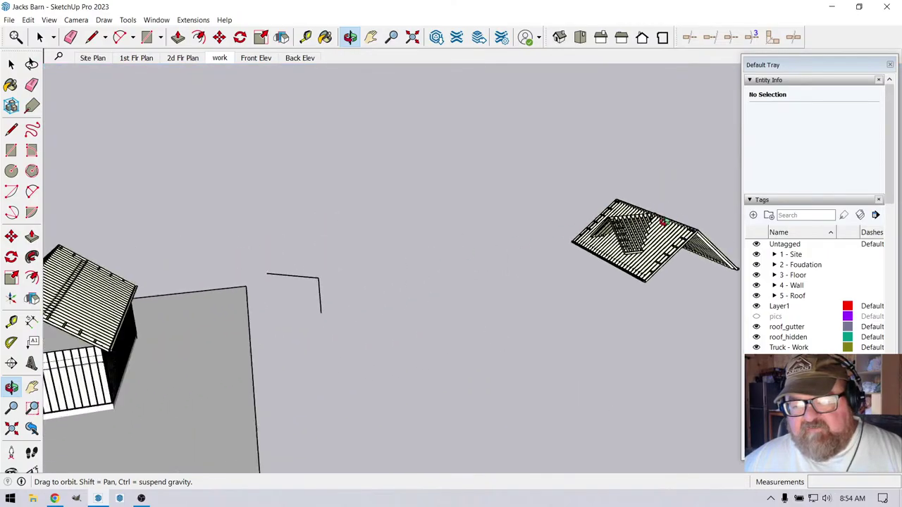
# Orbit around the roof copy and the dormer gable ends, then out to the whole barn
pyautogui.moveTo(675, 235); pyautogui.dragTo(583, 265)
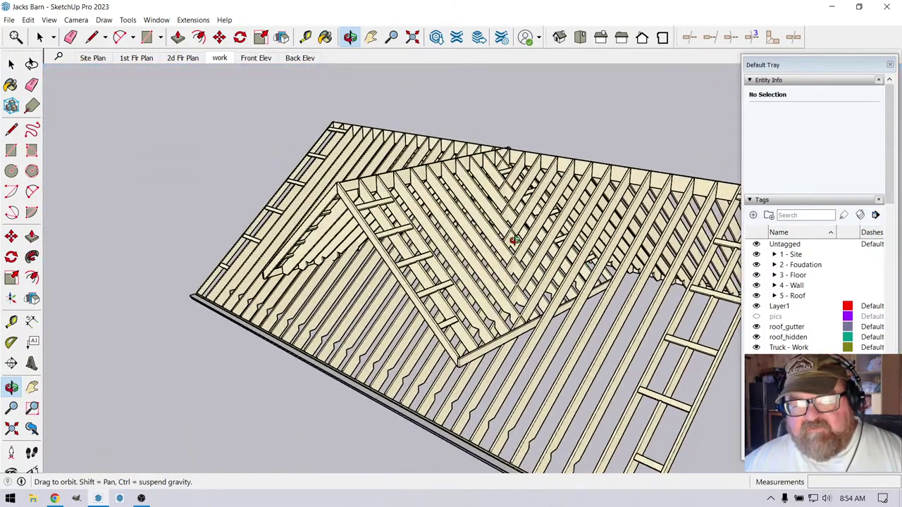
pyautogui.moveTo(530, 251); pyautogui.dragTo(304, 235)
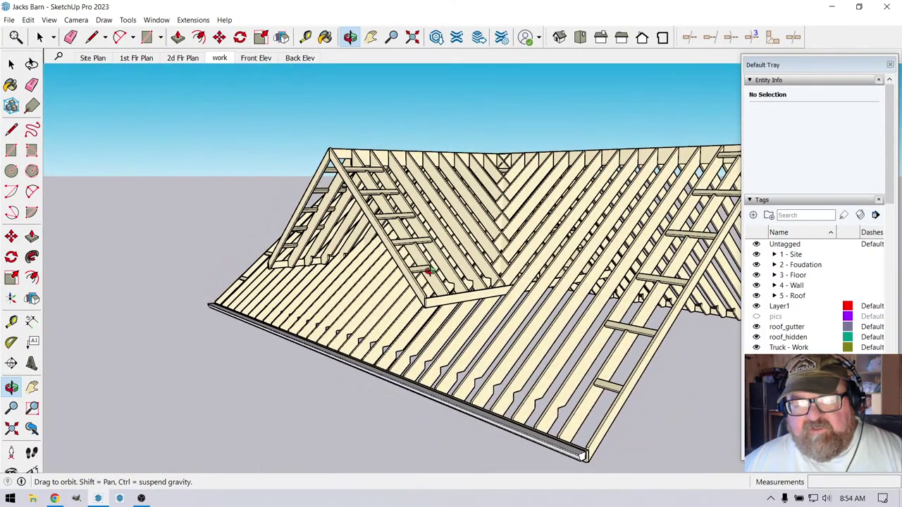
pyautogui.moveTo(418, 303); pyautogui.dragTo(525, 289)
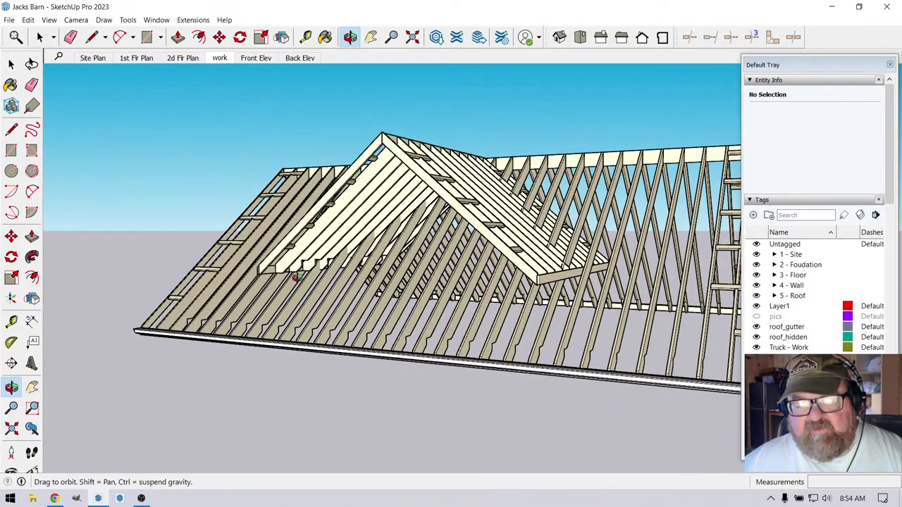
pyautogui.moveTo(354, 315); pyautogui.dragTo(444, 317)
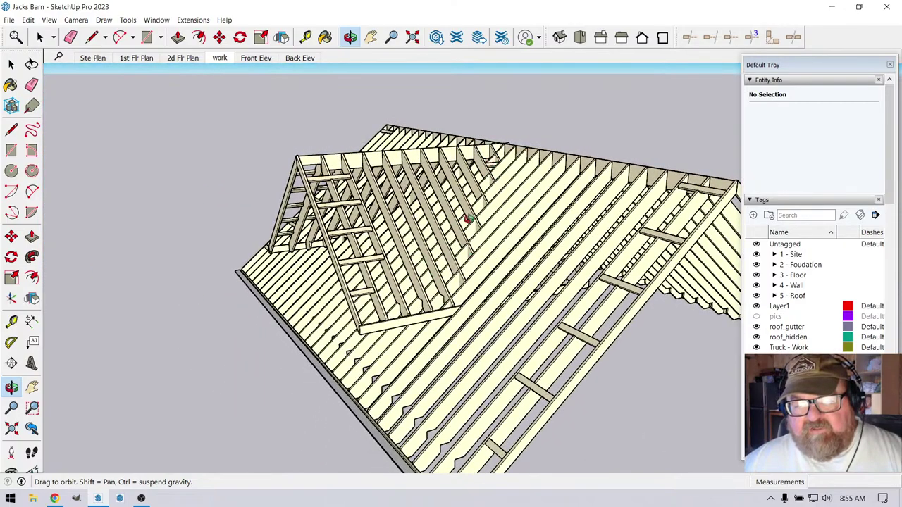
pyautogui.scroll(5, 467, 219)
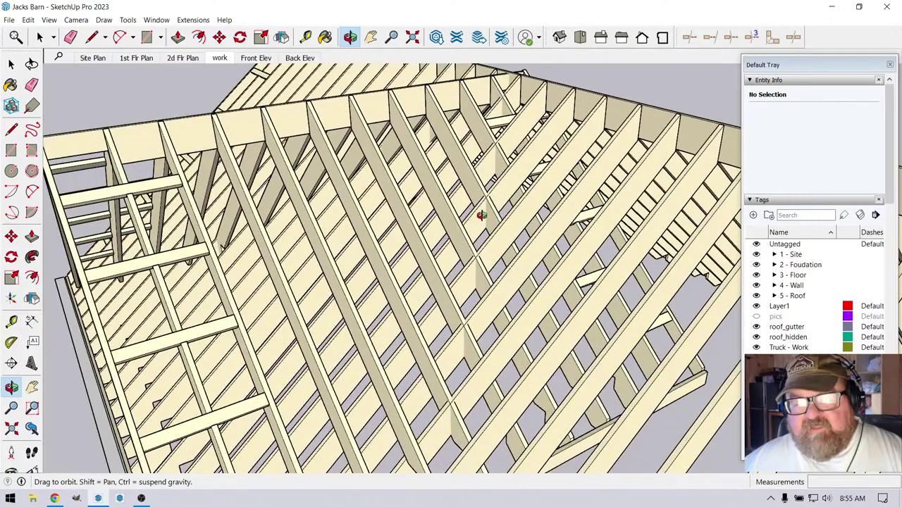
pyautogui.moveTo(494, 211); pyautogui.dragTo(317, 268)
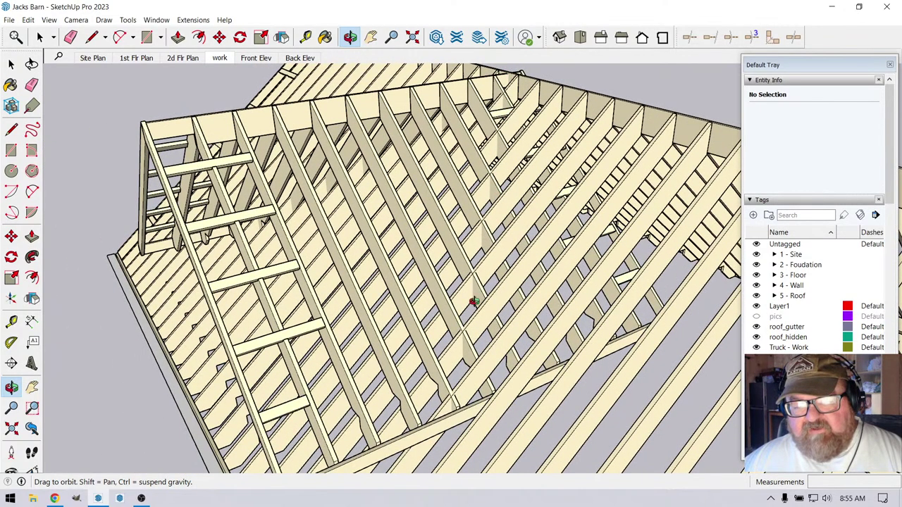
pyautogui.scroll(-10, 572, 153)
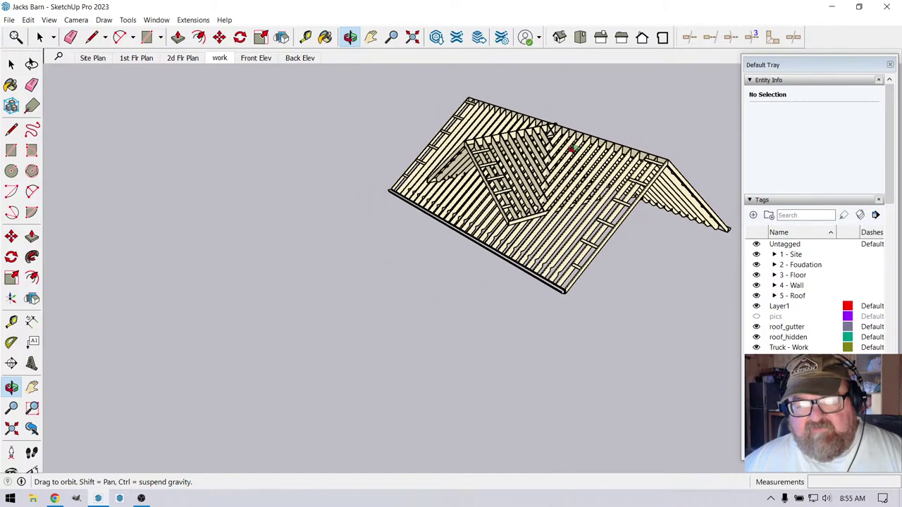
pyautogui.scroll(-6, 572, 153)
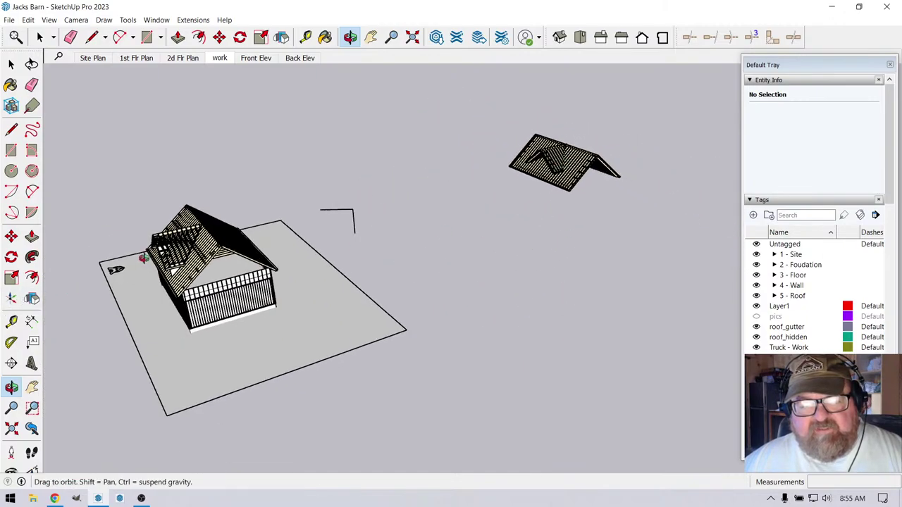
pyautogui.moveTo(141, 258); pyautogui.dragTo(255, 250)
pyautogui.scroll(10, 255, 250)
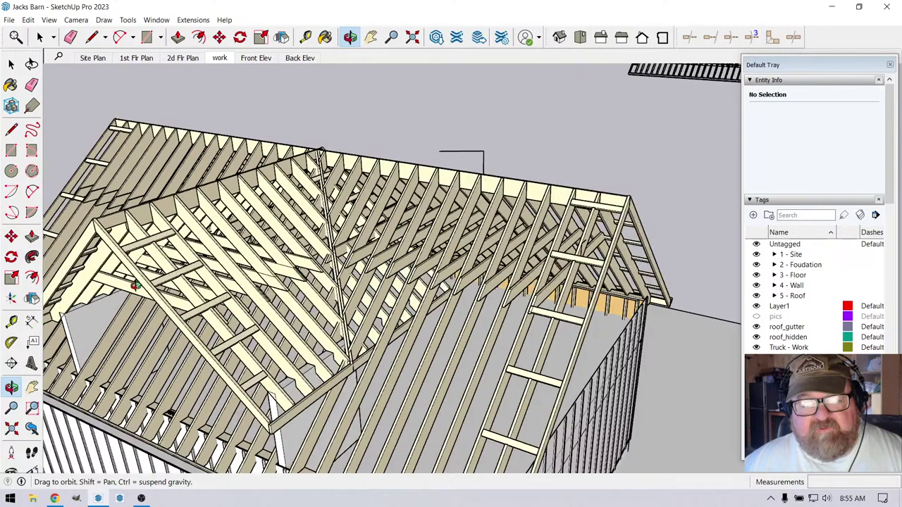
# Orbit until the ridge runs horizontally and zoom in on the roof deck
pyautogui.moveTo(136, 286); pyautogui.dragTo(421, 378)
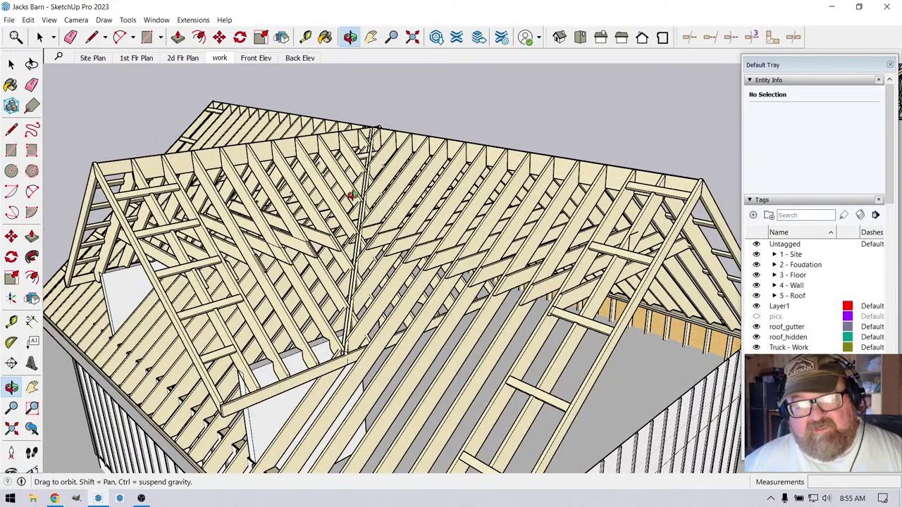
pyautogui.moveTo(420, 379); pyautogui.dragTo(394, 373)
pyautogui.scroll(3, 347, 278)
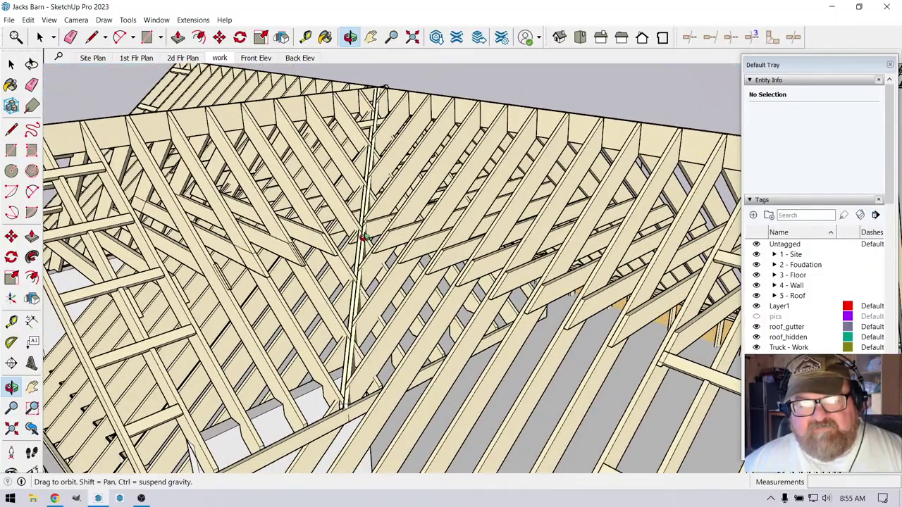
pyautogui.scroll(-2, 351, 355)
pyautogui.moveTo(343, 387); pyautogui.dragTo(365, 345)
pyautogui.moveTo(380, 306)
pyautogui.mouseDown()
pyautogui.moveTo(281, 348)
pyautogui.moveTo(459, 333)
pyautogui.moveTo(366, 302)
pyautogui.moveTo(348, 308)
pyautogui.moveTo(345, 326)
pyautogui.moveTo(393, 308)
pyautogui.mouseUp()
pyautogui.scroll(5, 329, 333)
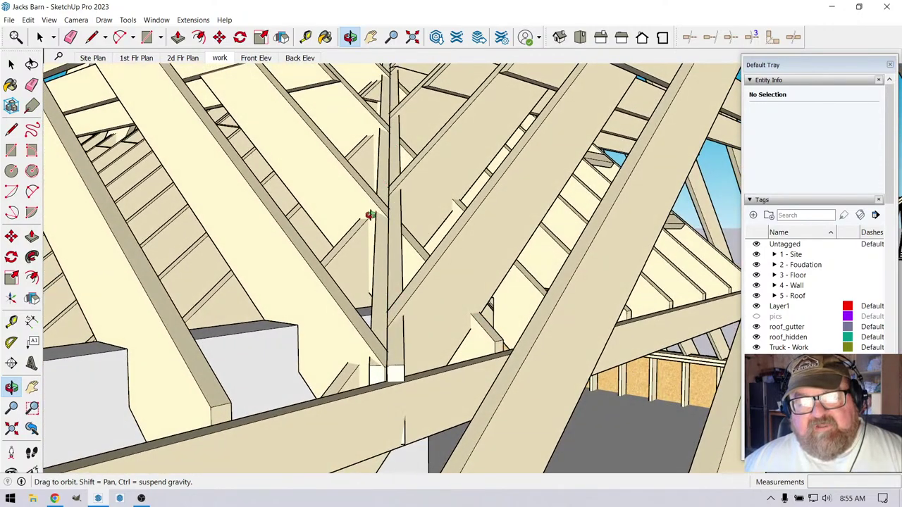
pyautogui.scroll(-10, 343, 329)
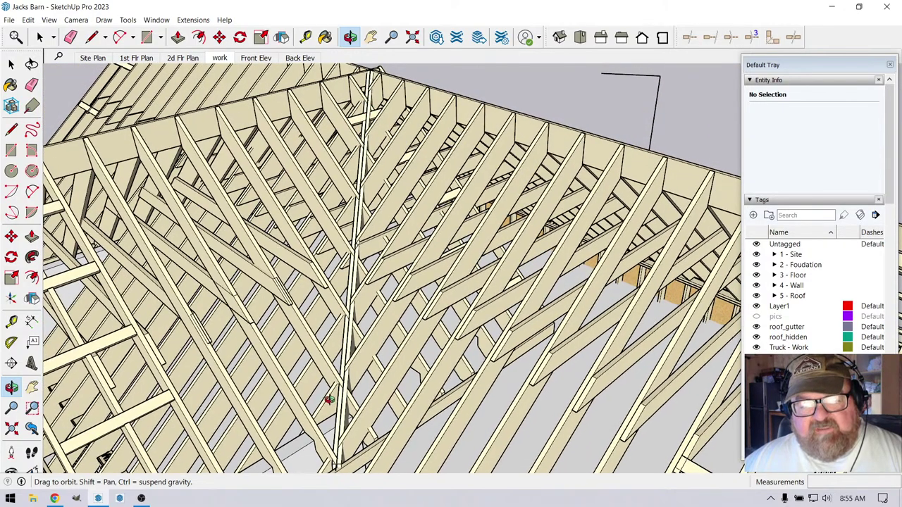
pyautogui.scroll(8, 329, 399)
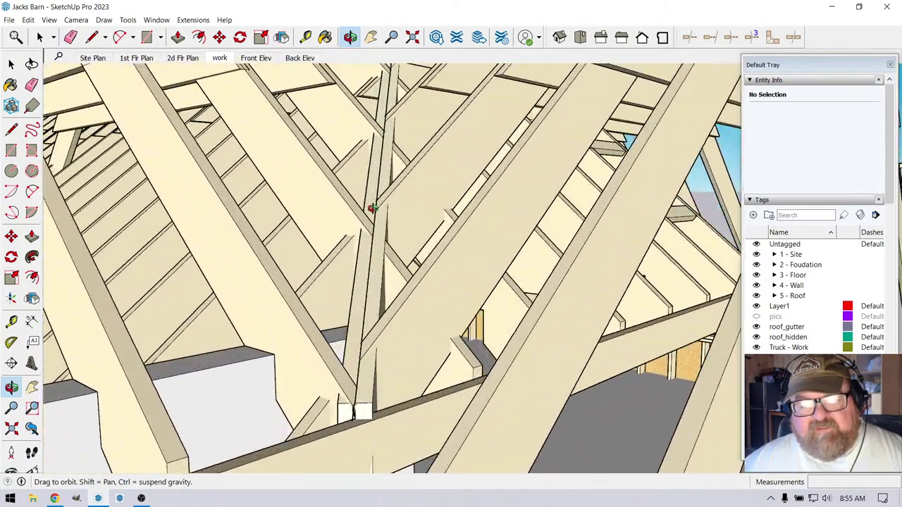
pyautogui.scroll(-8, 357, 325)
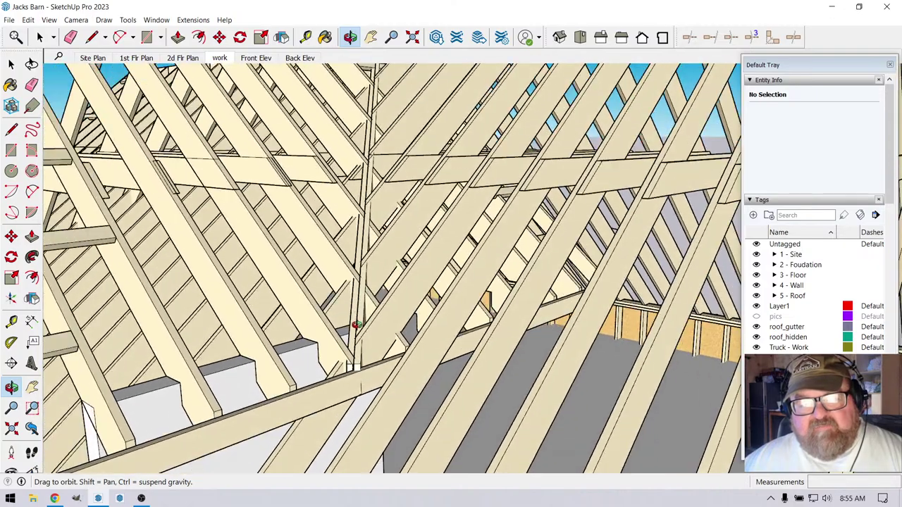
# Orbit until the valley line looks straight and zoom in on the jack rafter ends
pyautogui.moveTo(356, 326); pyautogui.dragTo(319, 322)
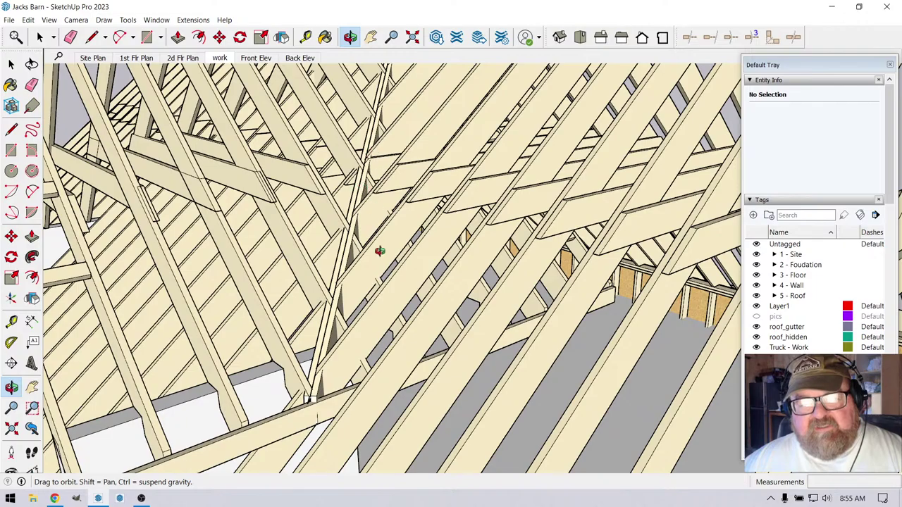
pyautogui.moveTo(380, 251); pyautogui.dragTo(352, 214)
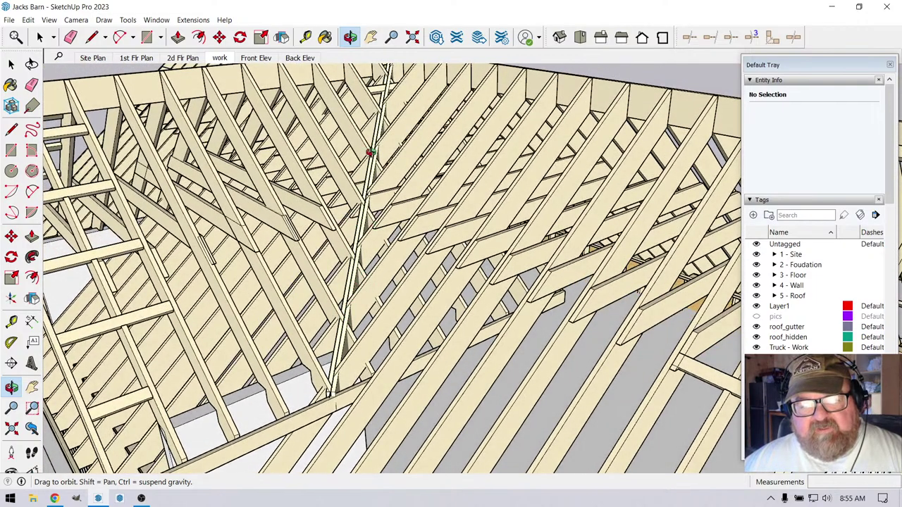
pyautogui.moveTo(368, 152); pyautogui.dragTo(361, 285)
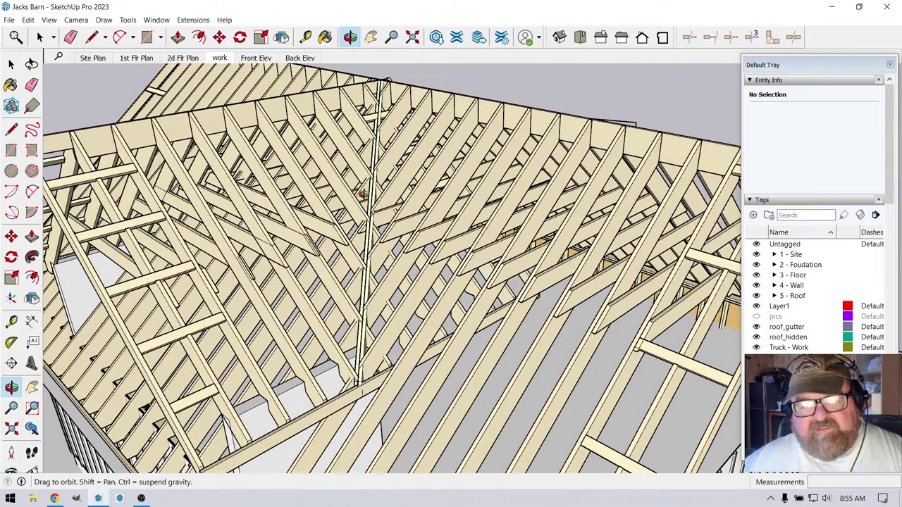
pyautogui.scroll(8, 377, 283)
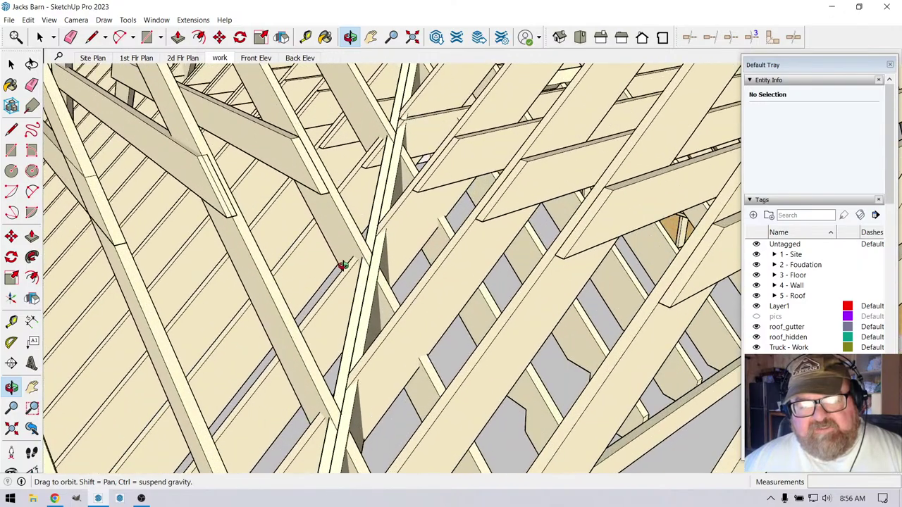
pyautogui.scroll(6, 351, 263)
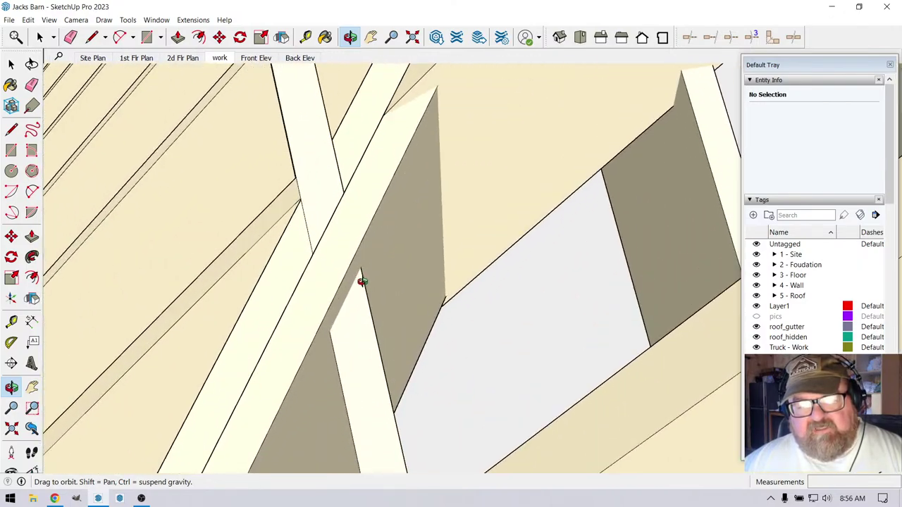
# Orbit around the valley rafter ends and pull back to show the top plate and rafters
pyautogui.moveTo(361, 282); pyautogui.dragTo(351, 262)
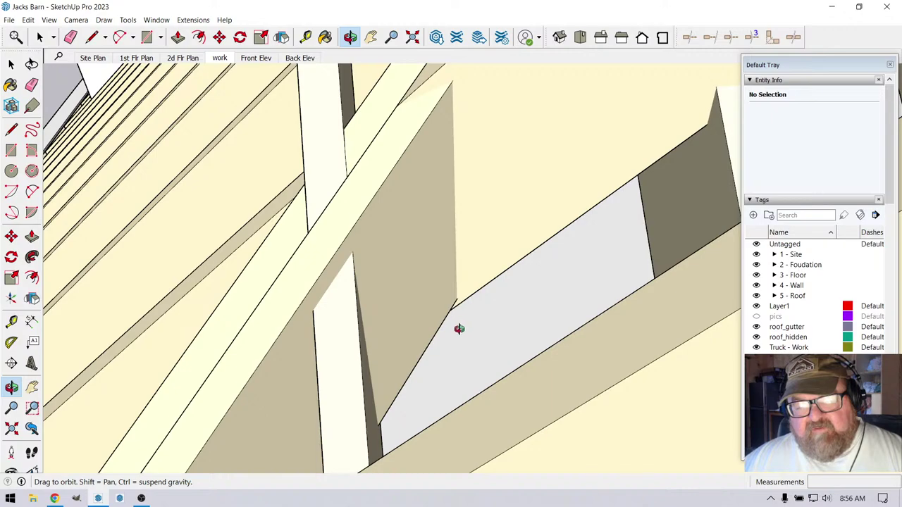
pyautogui.moveTo(459, 337); pyautogui.dragTo(473, 284)
pyautogui.moveTo(616, 286); pyautogui.dragTo(449, 279)
pyautogui.scroll(10, 448, 279)
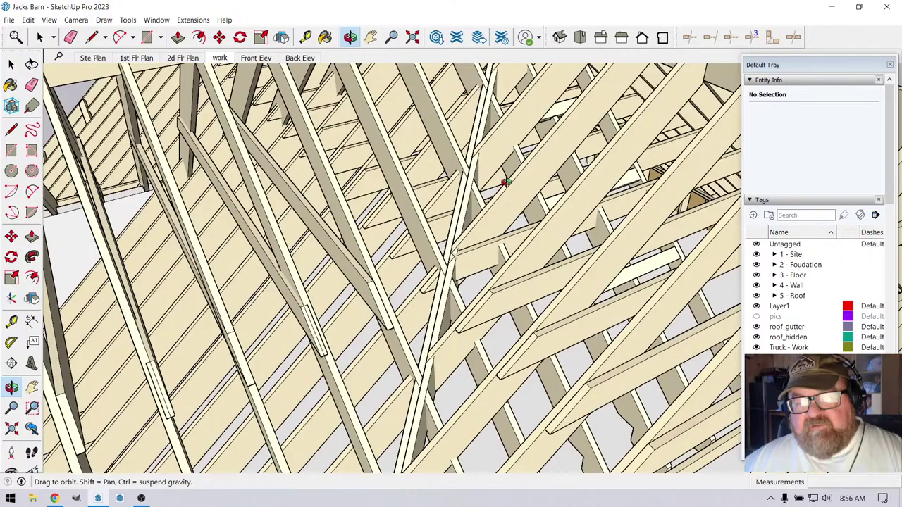
pyautogui.moveTo(506, 183); pyautogui.dragTo(437, 215)
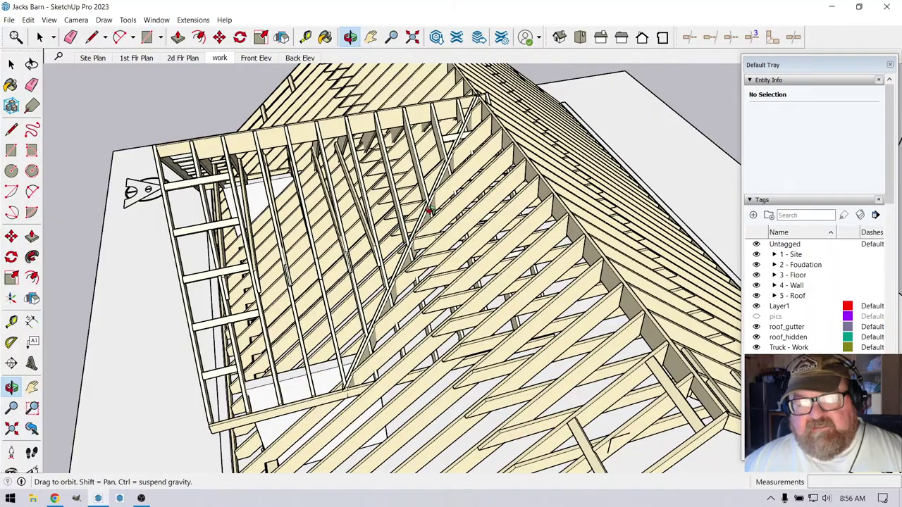
# Orbit low around the dormer gable to view its framing from several sides
pyautogui.moveTo(455, 136); pyautogui.dragTo(553, 180)
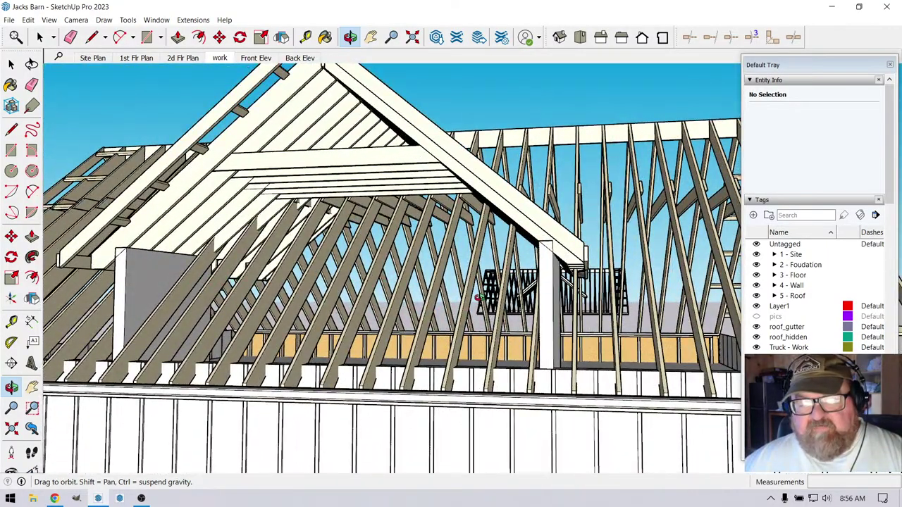
pyautogui.moveTo(479, 298); pyautogui.dragTo(498, 323)
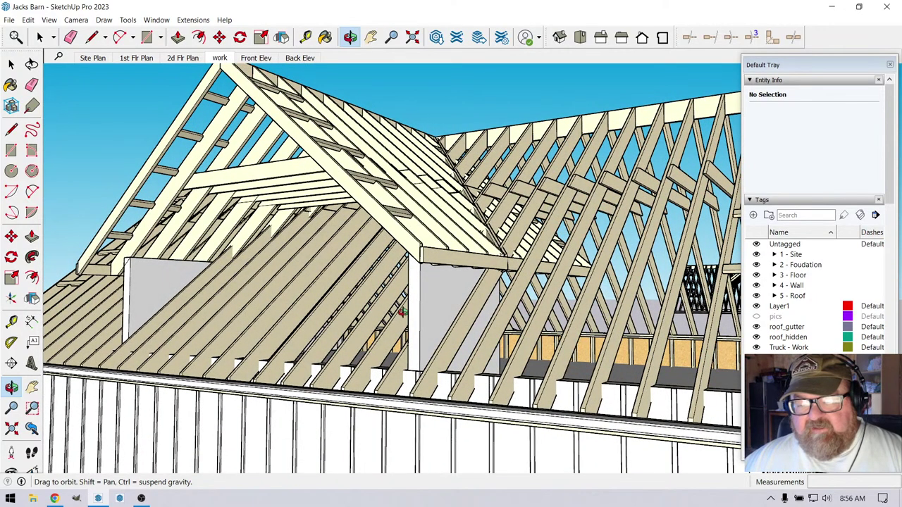
pyautogui.moveTo(403, 312); pyautogui.dragTo(372, 317)
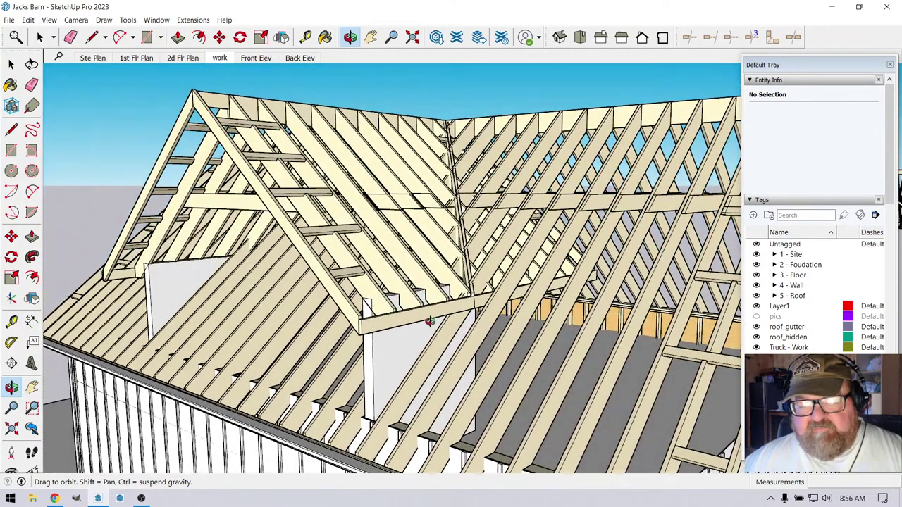
pyautogui.scroll(3, 366, 353)
pyautogui.moveTo(414, 310); pyautogui.dragTo(408, 334)
pyautogui.moveTo(451, 313); pyautogui.dragTo(408, 318)
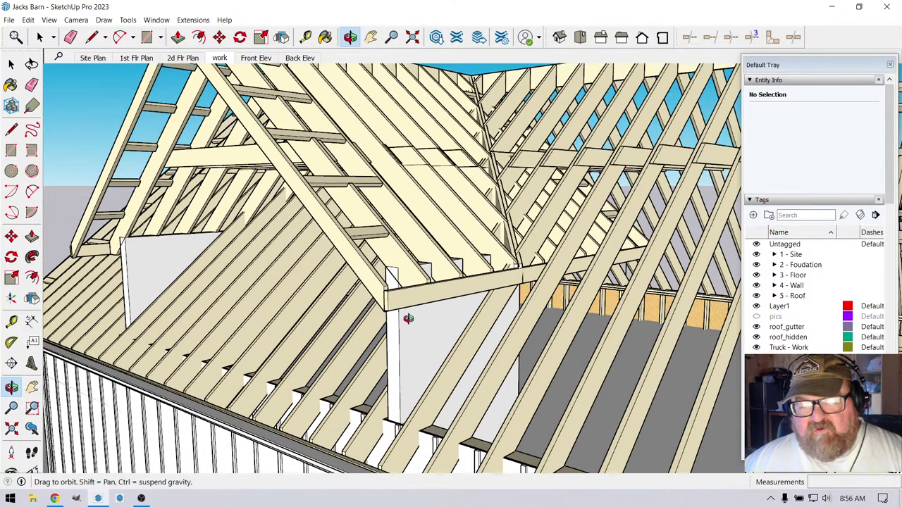
pyautogui.moveTo(470, 276); pyautogui.dragTo(441, 308)
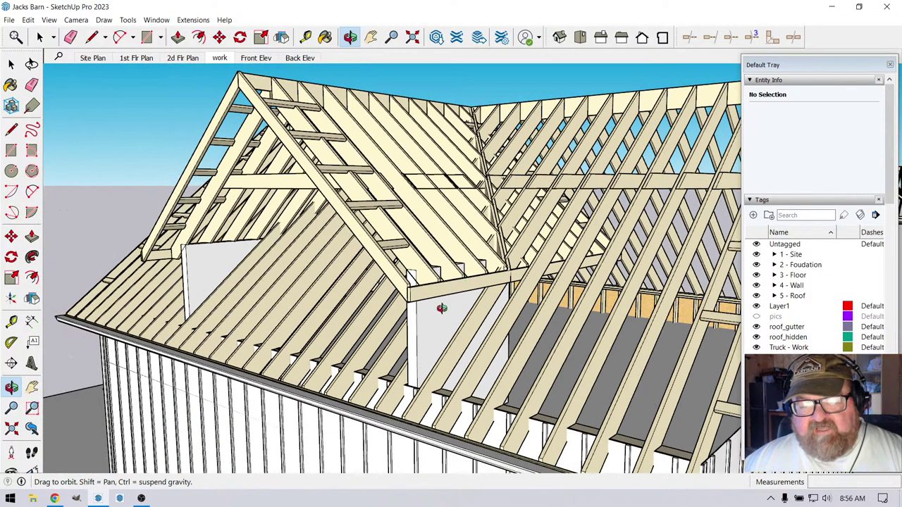
pyautogui.scroll(-5, 204, 262)
# Orbit out around the whole building to show the roof trusses and interior
pyautogui.moveTo(203, 262); pyautogui.dragTo(173, 343)
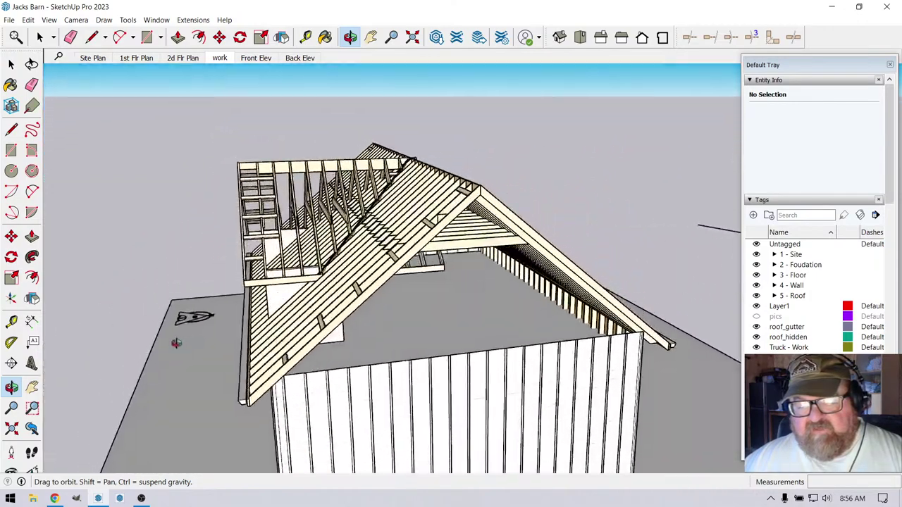
pyautogui.scroll(5, 626, 337)
pyautogui.scroll(4, 627, 337)
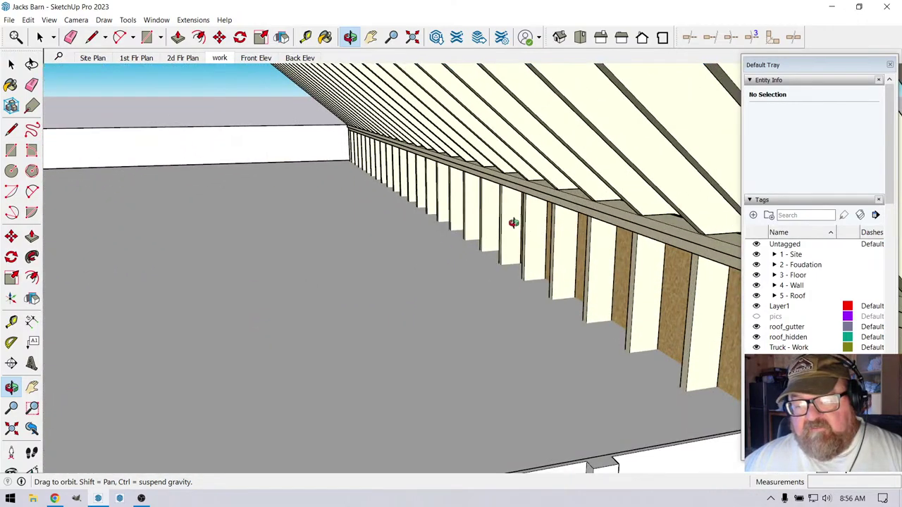
pyautogui.scroll(-5, 518, 226)
pyautogui.moveTo(523, 238); pyautogui.dragTo(267, 321)
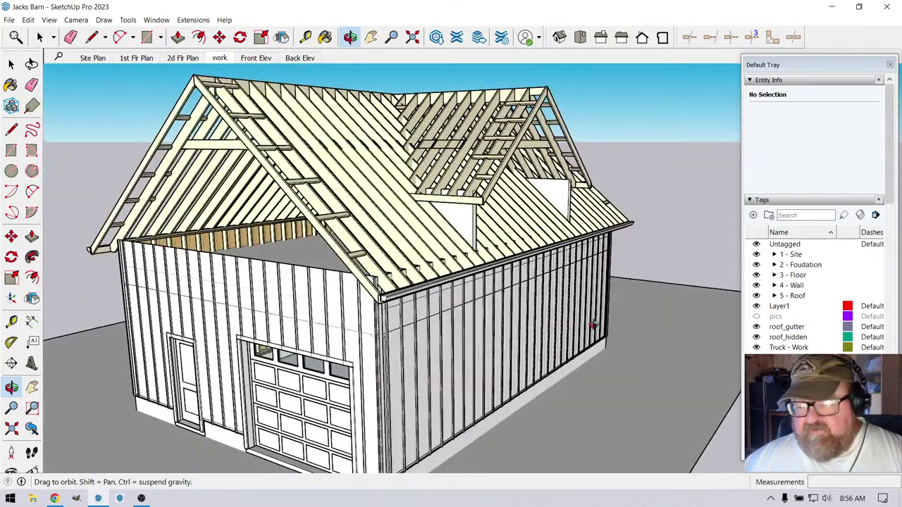
# Expand the 4 - Wall tag group and hide the wall_clad and wall sheathing tags
pyautogui.click(774, 286)
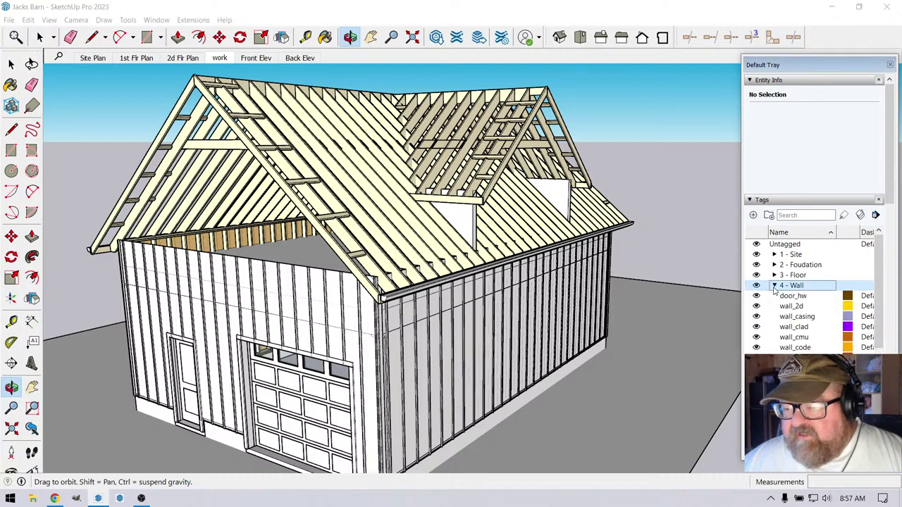
pyautogui.click(756, 327)
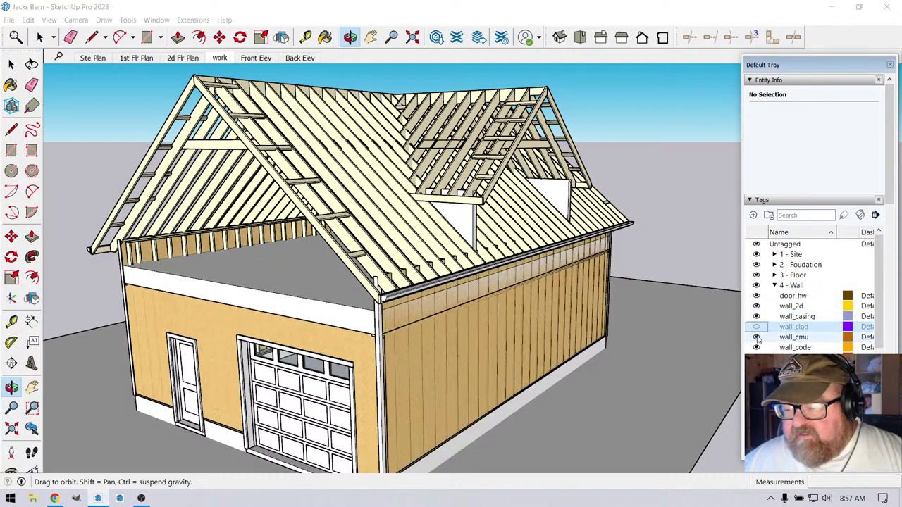
pyautogui.scroll(-2, 759, 332)
pyautogui.scroll(-1, 811, 296)
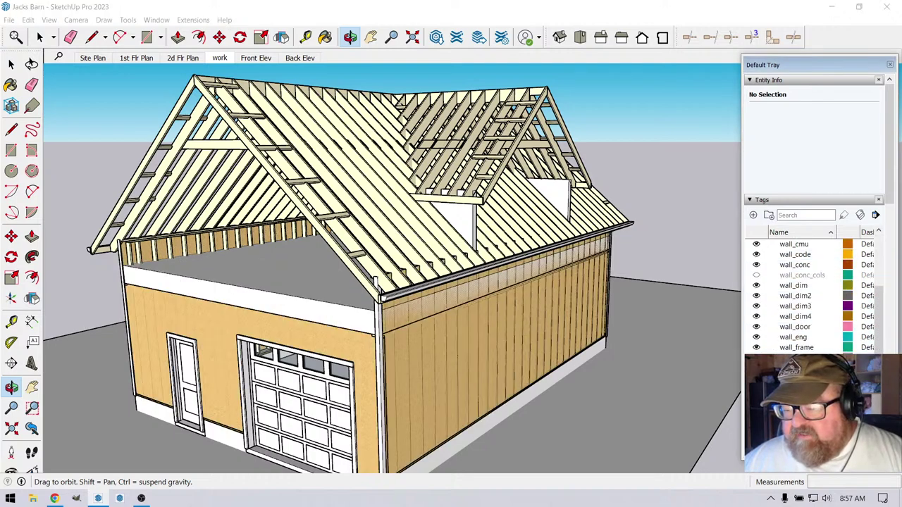
pyautogui.scroll(-1, 810, 296)
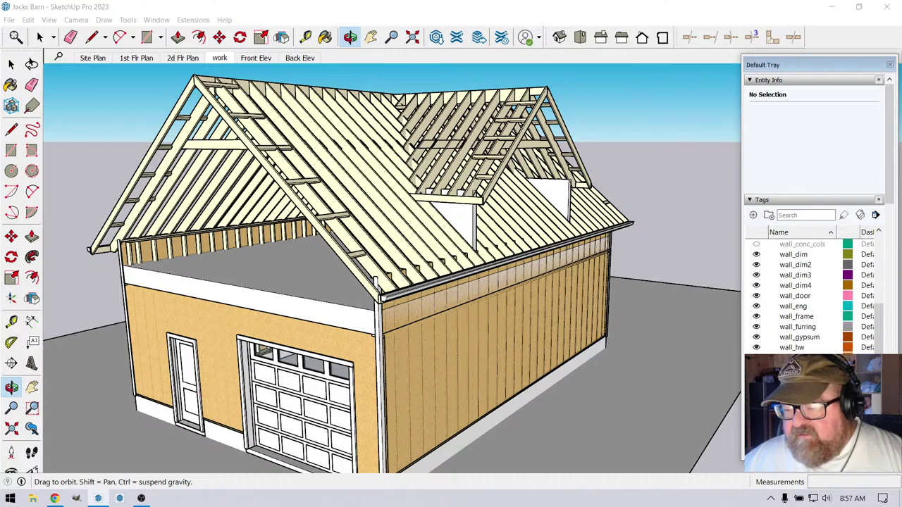
pyautogui.click(756, 358)
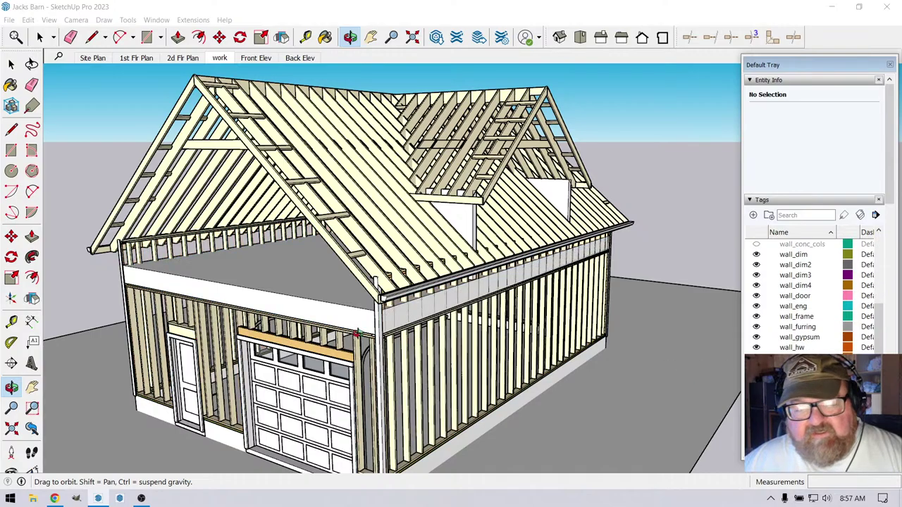
# Orbit and zoom in on the exposed loft and roof framing
pyautogui.moveTo(358, 333); pyautogui.dragTo(550, 310)
pyautogui.scroll(3, 365, 327)
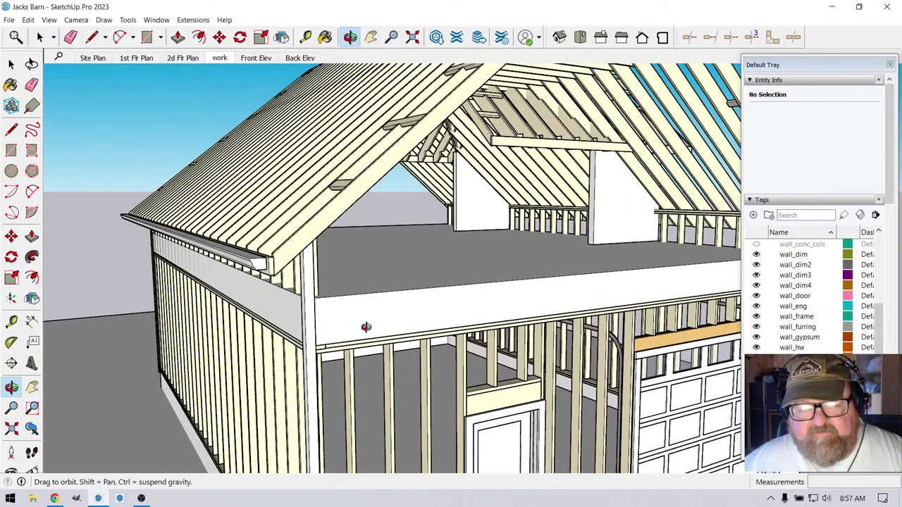
pyautogui.scroll(4, 366, 327)
pyautogui.scroll(2, 353, 281)
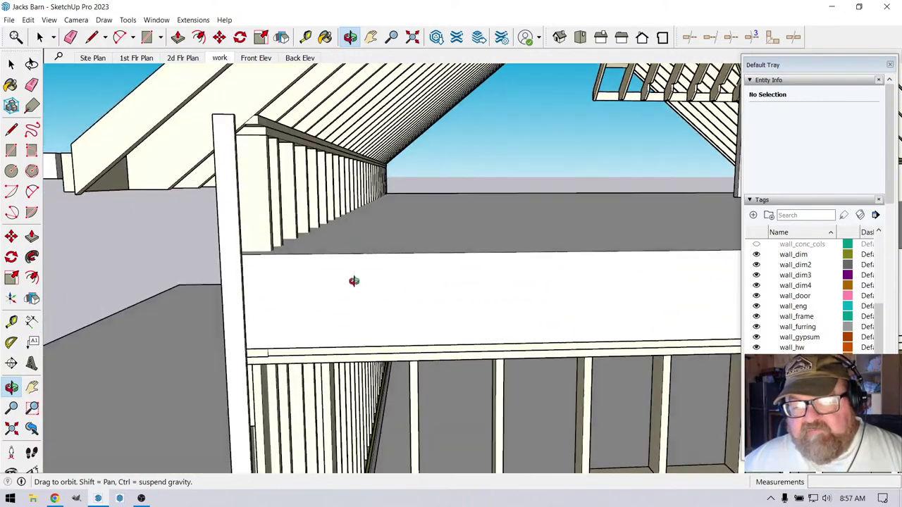
pyautogui.moveTo(517, 231); pyautogui.dragTo(496, 281)
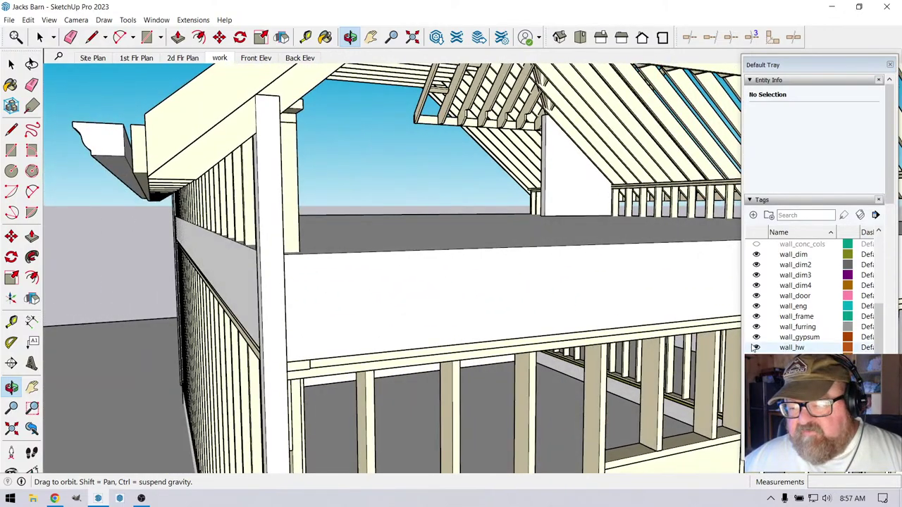
pyautogui.scroll(10, 755, 348)
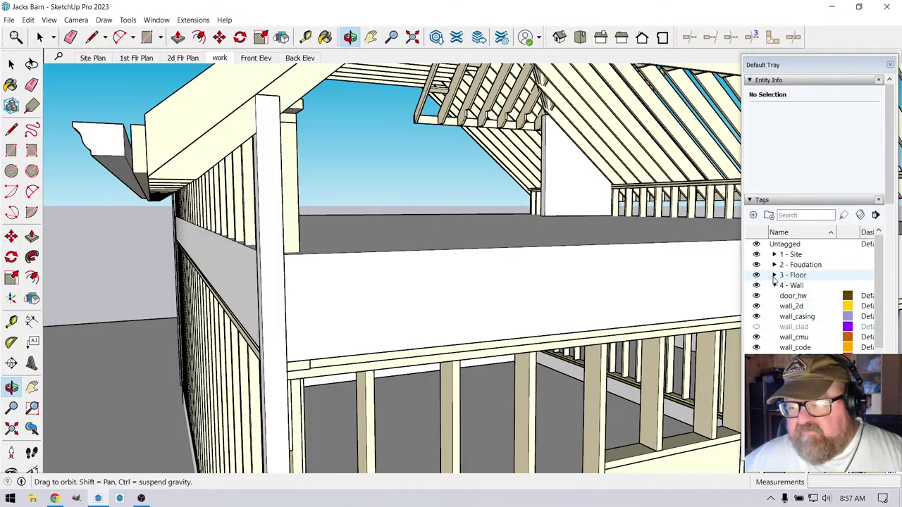
# Hide the 3 - Floor tag and orbit to a side view of the loft wall
pyautogui.click(756, 276)
pyautogui.moveTo(288, 328); pyautogui.dragTo(259, 378)
pyautogui.scroll(-5, 277, 301)
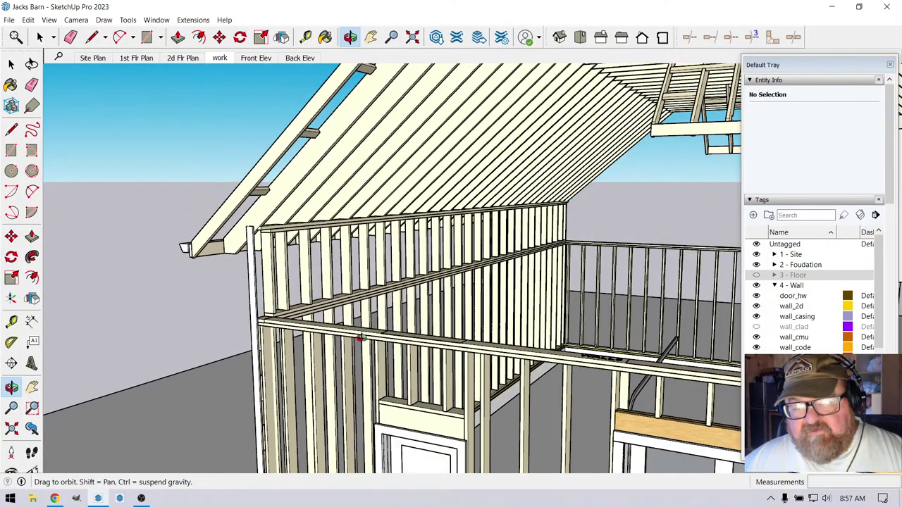
pyautogui.scroll(5, 362, 338)
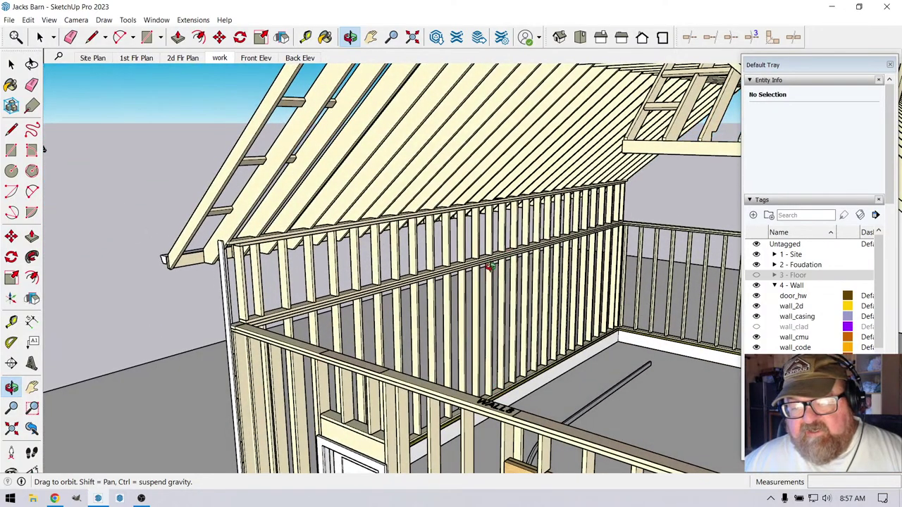
pyautogui.moveTo(490, 266); pyautogui.dragTo(431, 274)
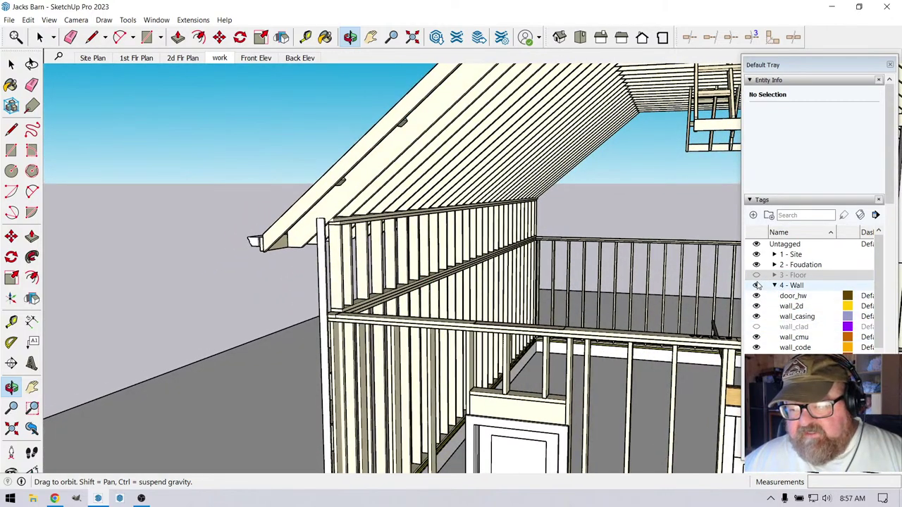
pyautogui.click(756, 275)
pyautogui.scroll(3, 331, 272)
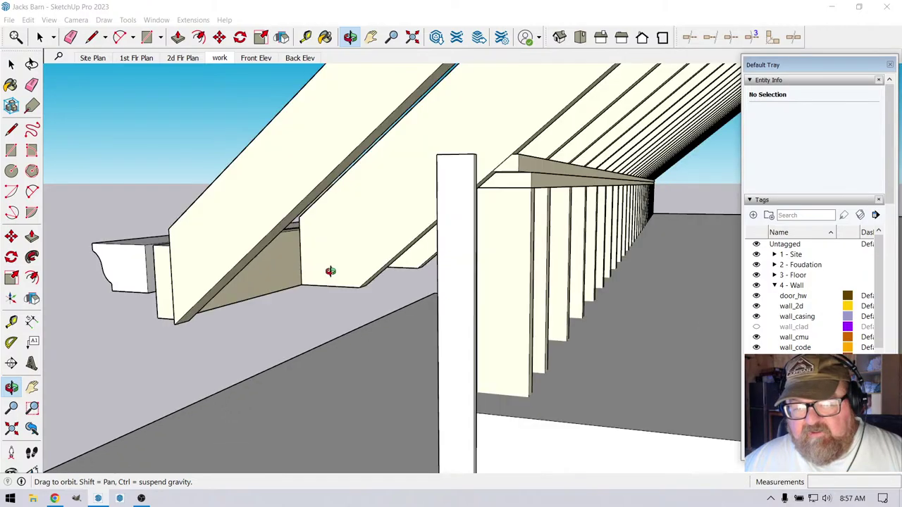
pyautogui.scroll(-3, 330, 271)
pyautogui.moveTo(479, 292); pyautogui.dragTo(469, 258)
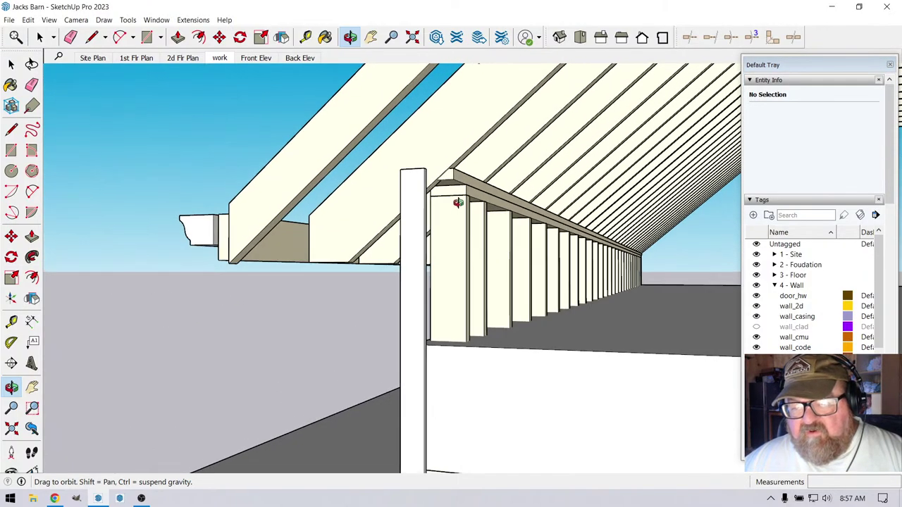
pyautogui.moveTo(574, 311); pyautogui.dragTo(430, 332)
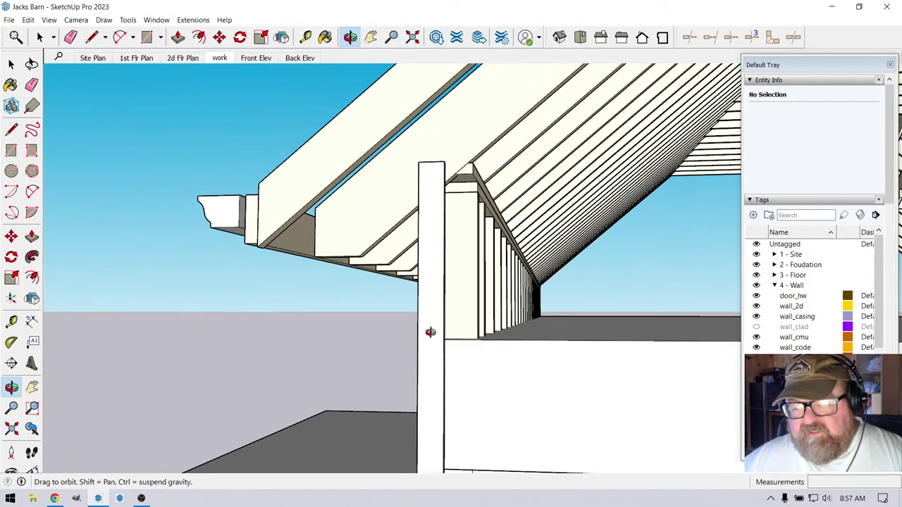
pyautogui.scroll(-5, 470, 348)
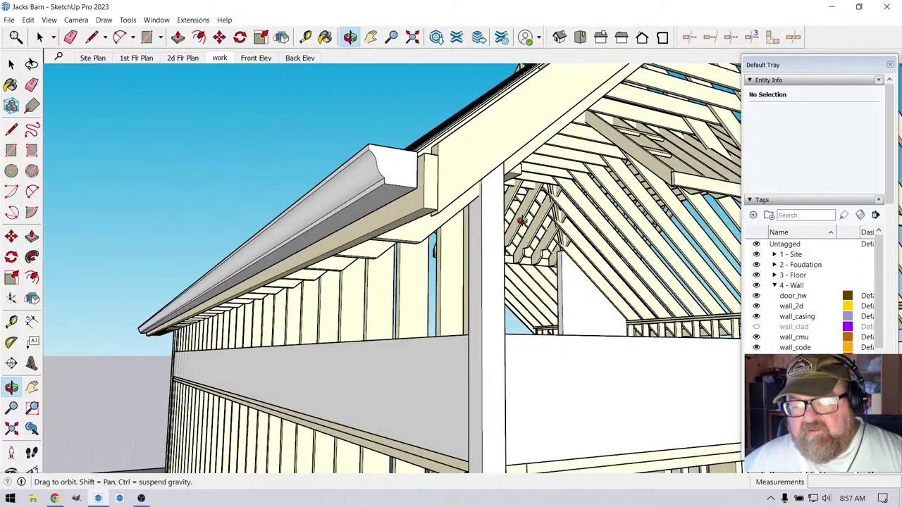
pyautogui.moveTo(497, 229); pyautogui.dragTo(496, 307)
pyautogui.moveTo(498, 349); pyautogui.dragTo(495, 369)
pyautogui.scroll(4, 495, 370)
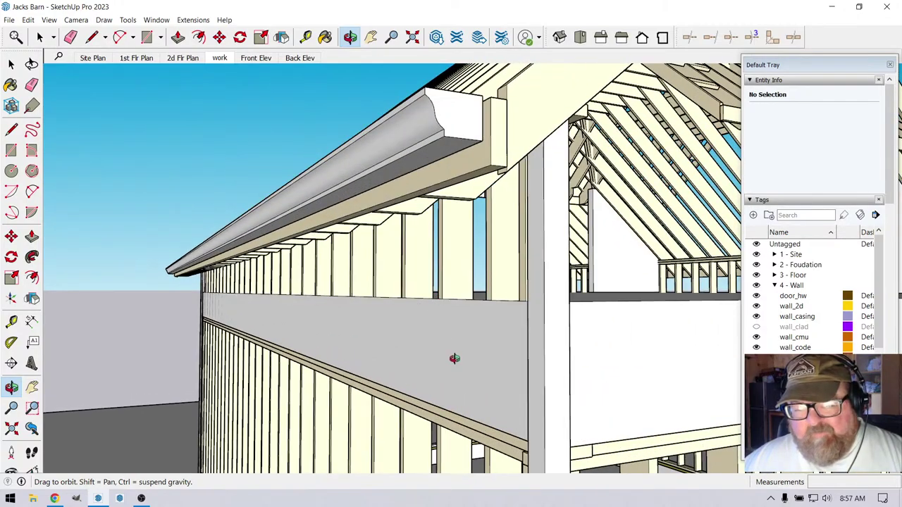
pyautogui.scroll(3, 454, 359)
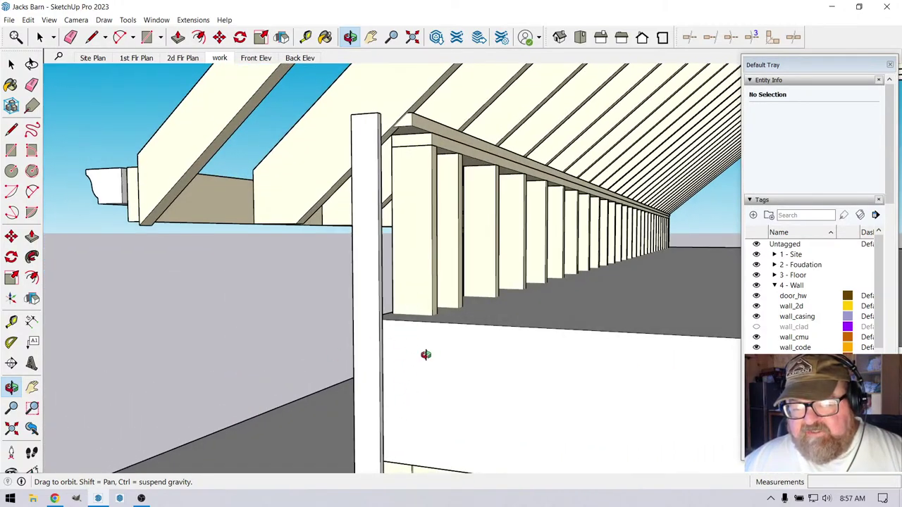
pyautogui.moveTo(426, 354); pyautogui.dragTo(424, 377)
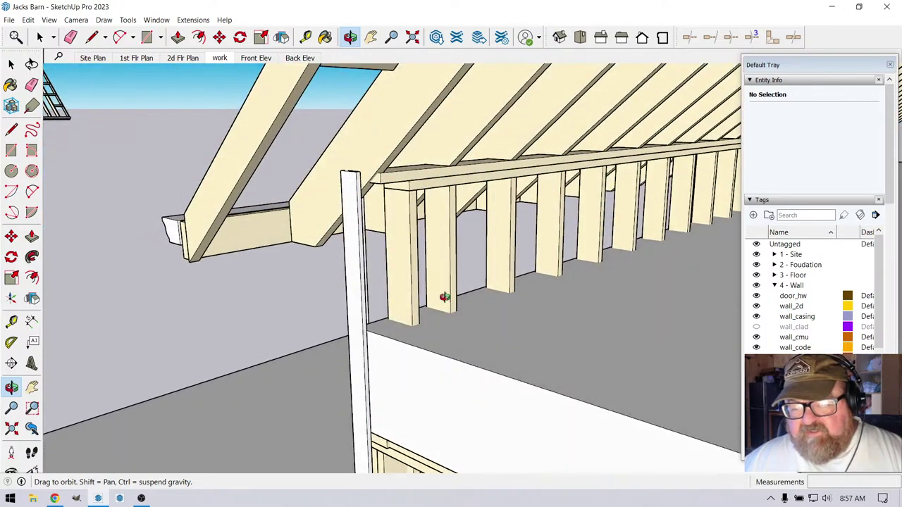
pyautogui.moveTo(579, 248); pyautogui.dragTo(481, 270)
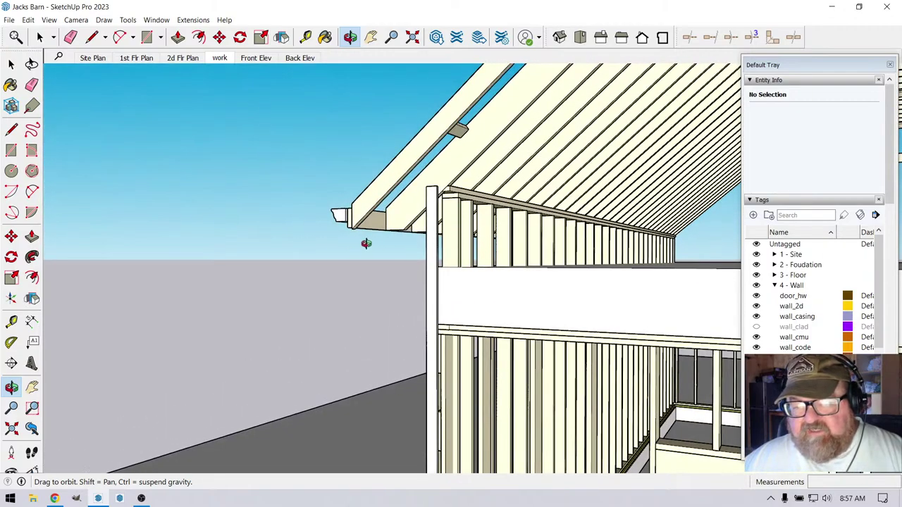
pyautogui.moveTo(306, 308); pyautogui.dragTo(358, 339)
pyautogui.scroll(3, 437, 271)
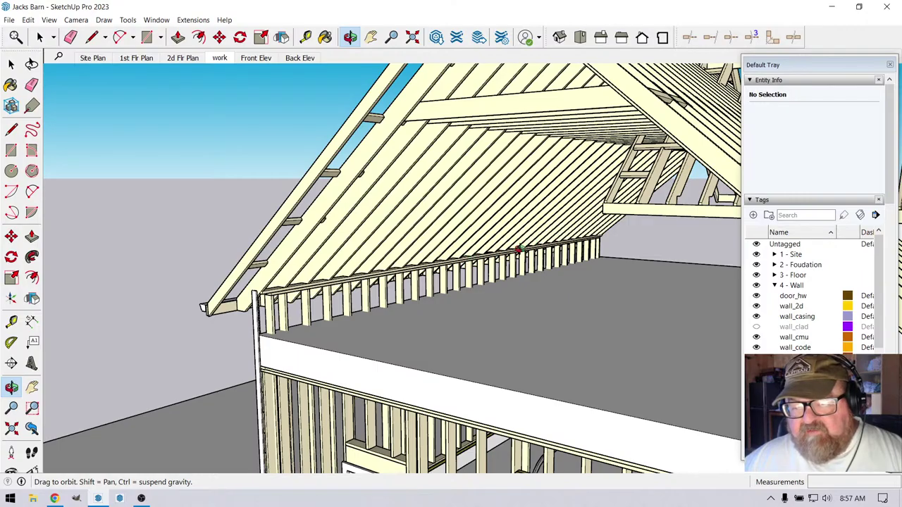
pyautogui.moveTo(493, 274)
pyautogui.mouseDown()
pyautogui.moveTo(432, 256)
pyautogui.moveTo(524, 251)
pyautogui.moveTo(491, 259)
pyautogui.mouseUp()
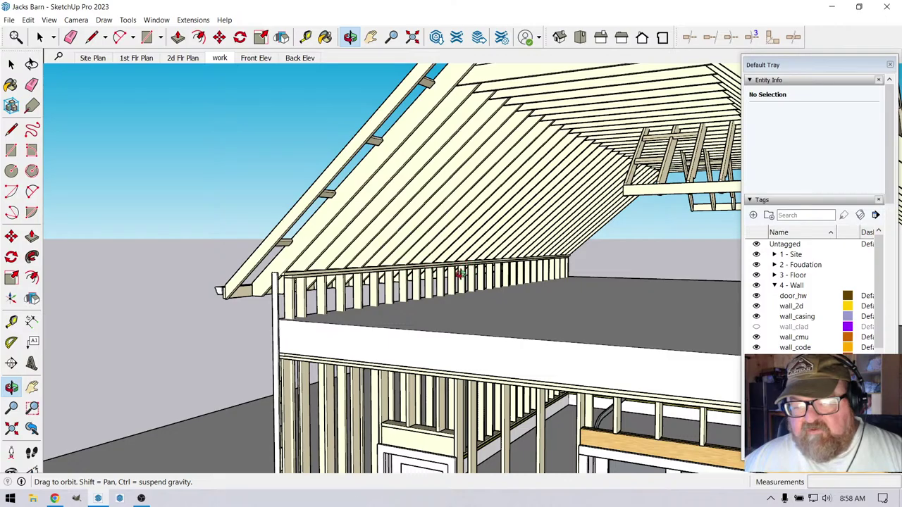
pyautogui.moveTo(399, 262)
pyautogui.mouseDown()
pyautogui.moveTo(598, 282)
pyautogui.moveTo(644, 235)
pyautogui.moveTo(405, 274)
pyautogui.mouseUp()
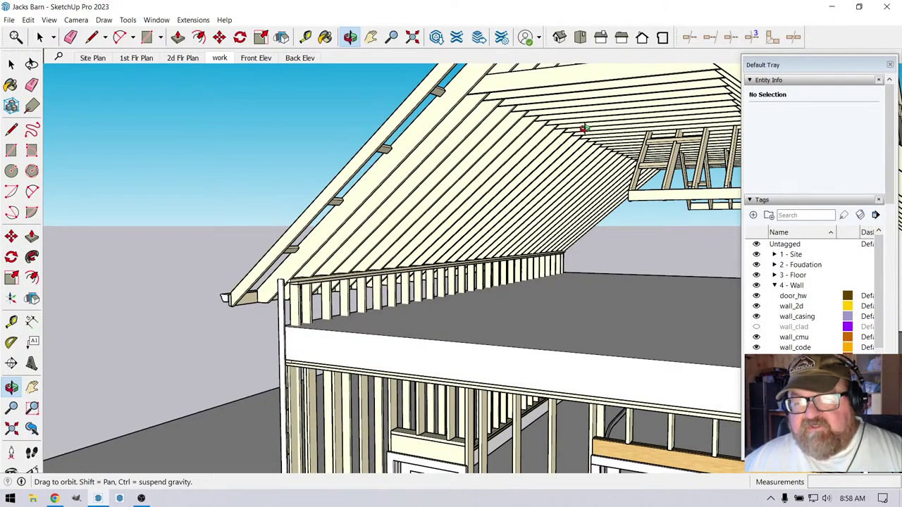
pyautogui.scroll(-6, 435, 275)
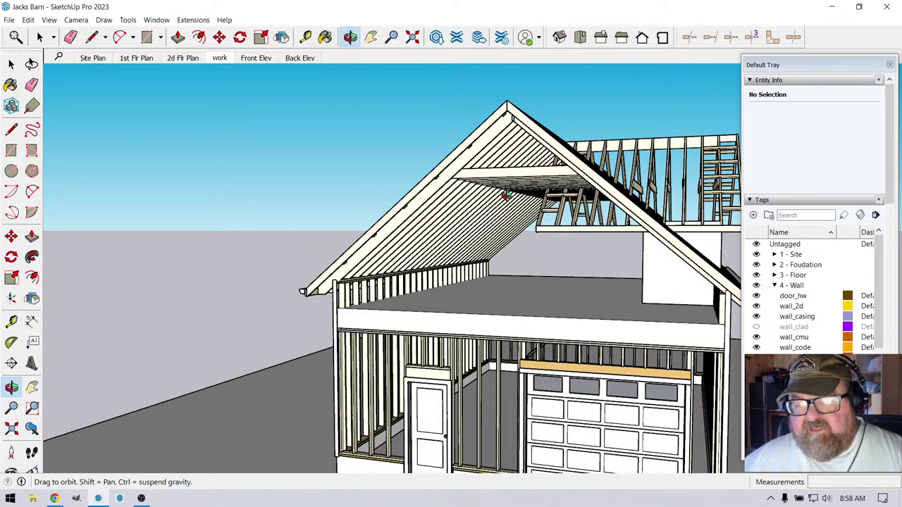
pyautogui.moveTo(553, 176); pyautogui.dragTo(162, 232)
pyautogui.scroll(6, 211, 276)
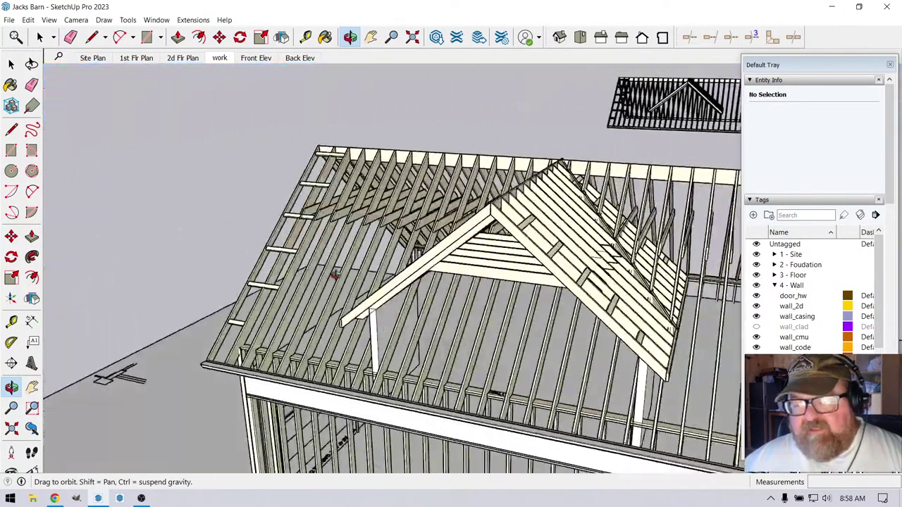
pyautogui.scroll(1, 516, 334)
pyautogui.scroll(5, 553, 189)
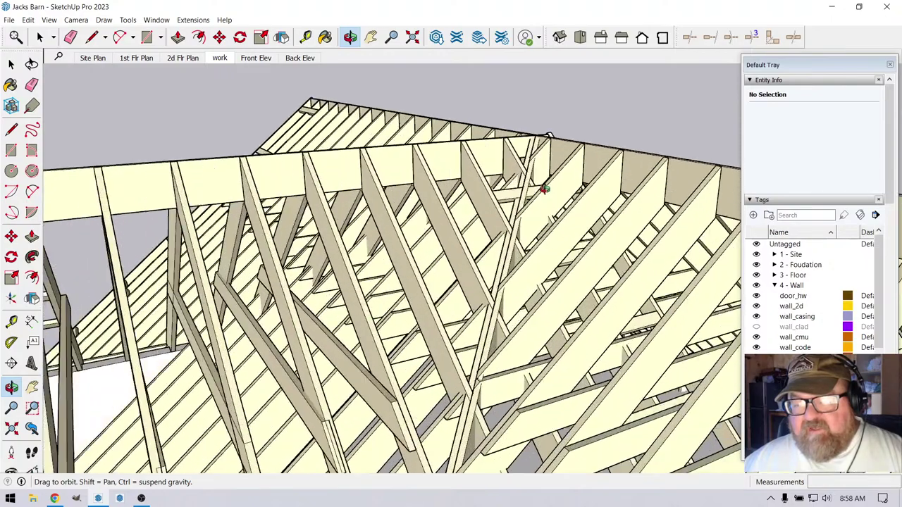
pyautogui.scroll(2, 494, 191)
pyautogui.moveTo(495, 191); pyautogui.dragTo(473, 203)
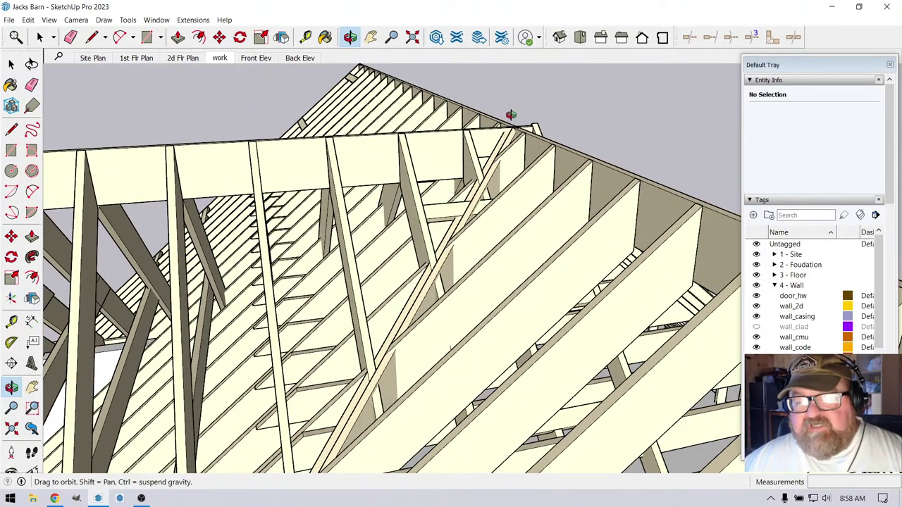
pyautogui.click(689, 38)
pyautogui.scroll(3, 490, 141)
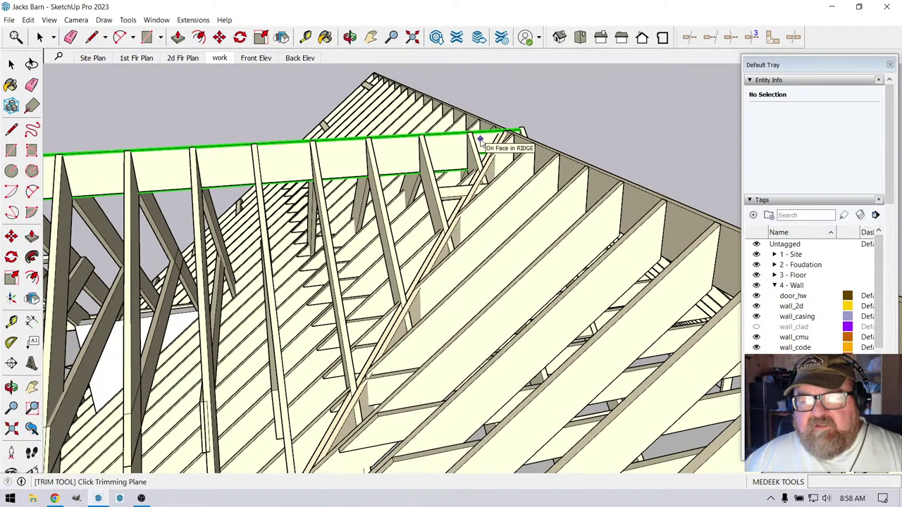
pyautogui.scroll(3, 490, 141)
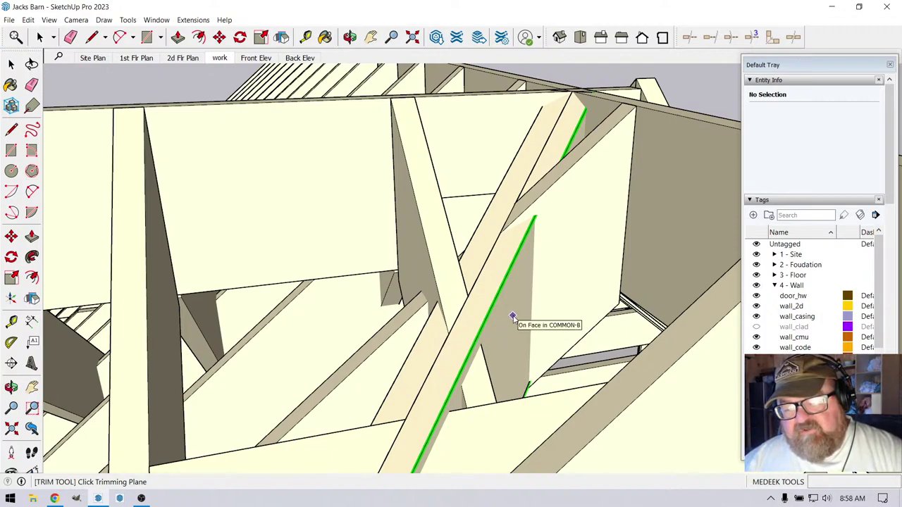
pyautogui.click(512, 317)
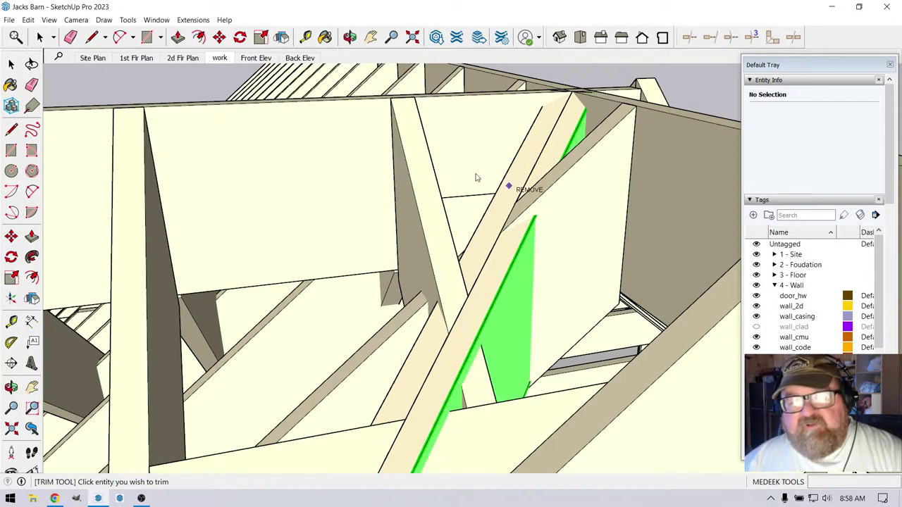
pyautogui.click(350, 36)
pyautogui.moveTo(423, 232); pyautogui.dragTo(626, 246)
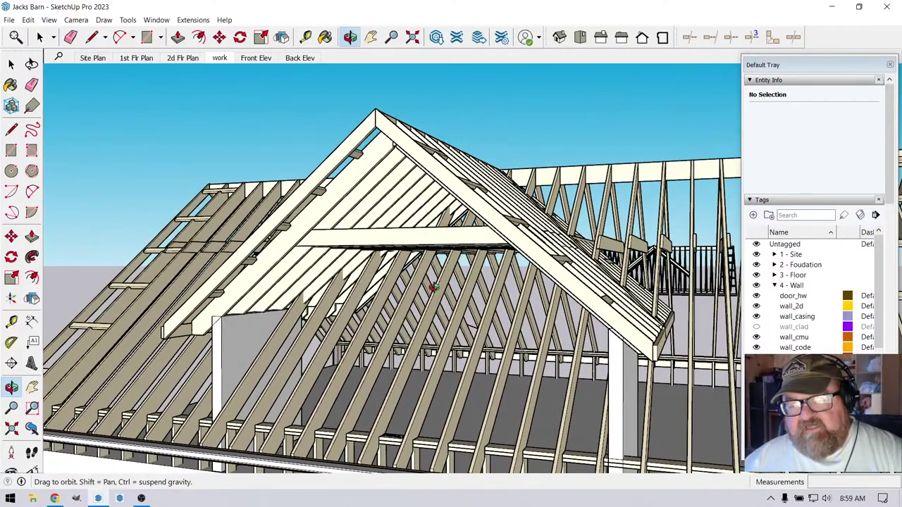
# Scroll to the roof_ tags and hide the roof_gutter tag
pyautogui.moveTo(398, 302); pyautogui.dragTo(386, 415)
pyautogui.scroll(-3, 765, 336)
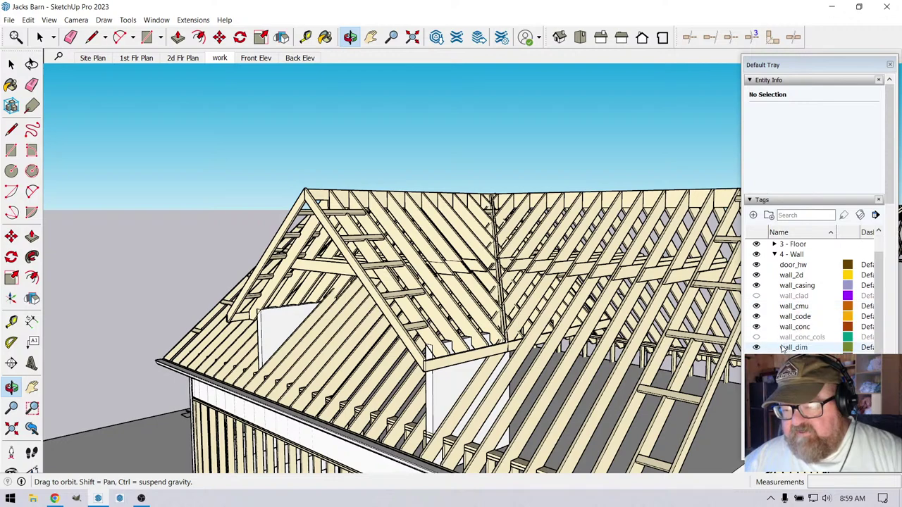
pyautogui.scroll(-2, 774, 352)
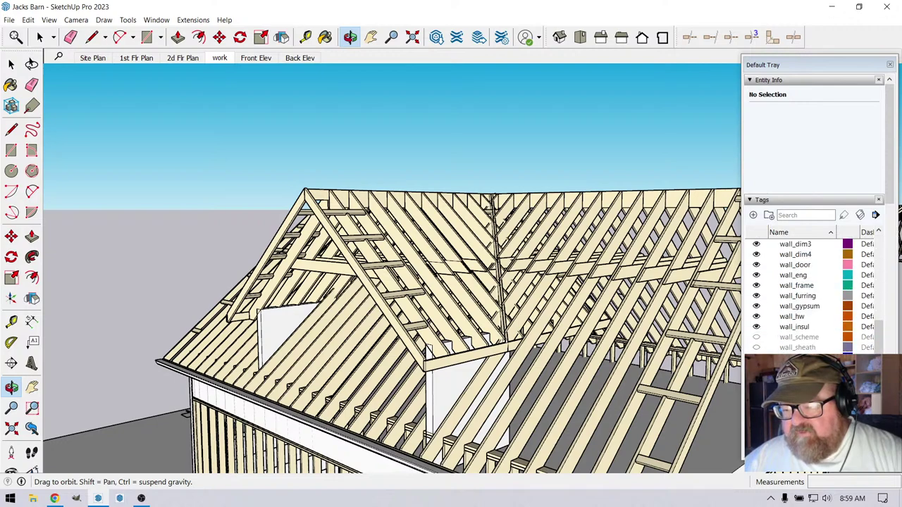
pyautogui.scroll(-1, 796, 296)
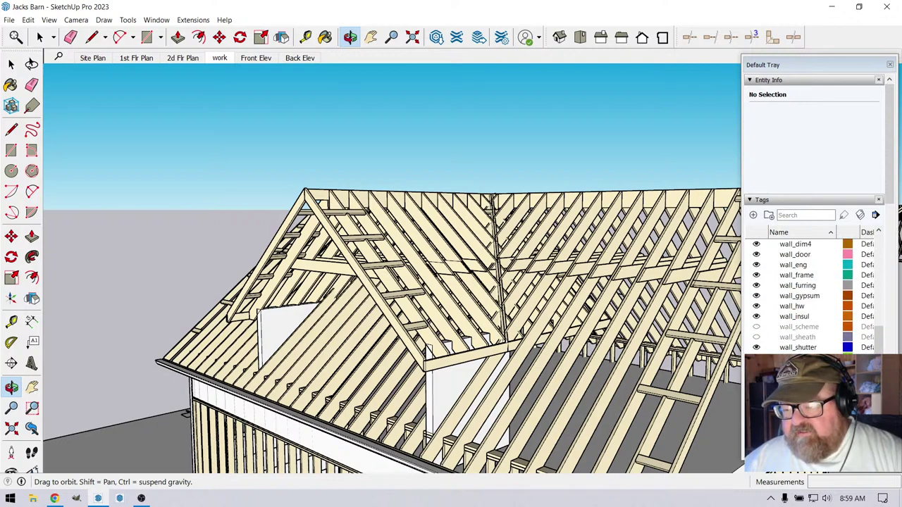
pyautogui.scroll(5, 810, 282)
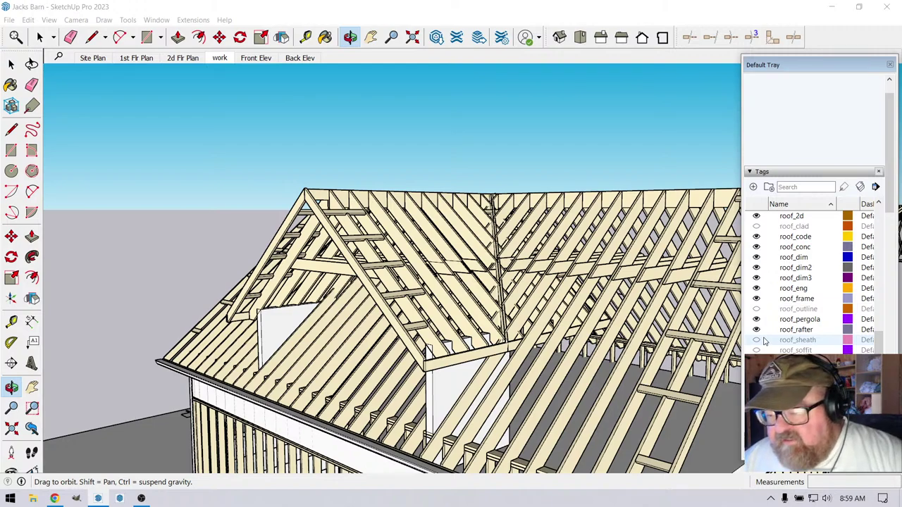
pyautogui.click(756, 307)
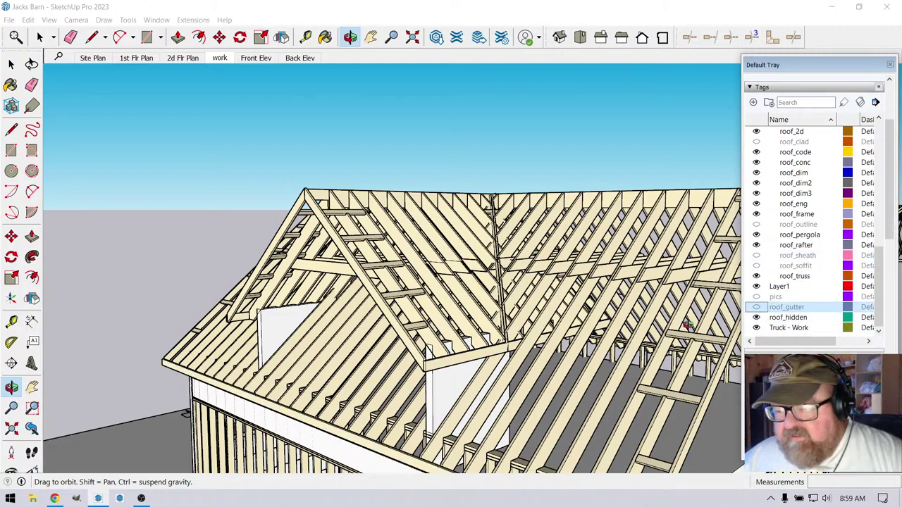
# Orbit around the roof framing to check that the gutter trim is gone
pyautogui.moveTo(687, 324); pyautogui.dragTo(451, 317)
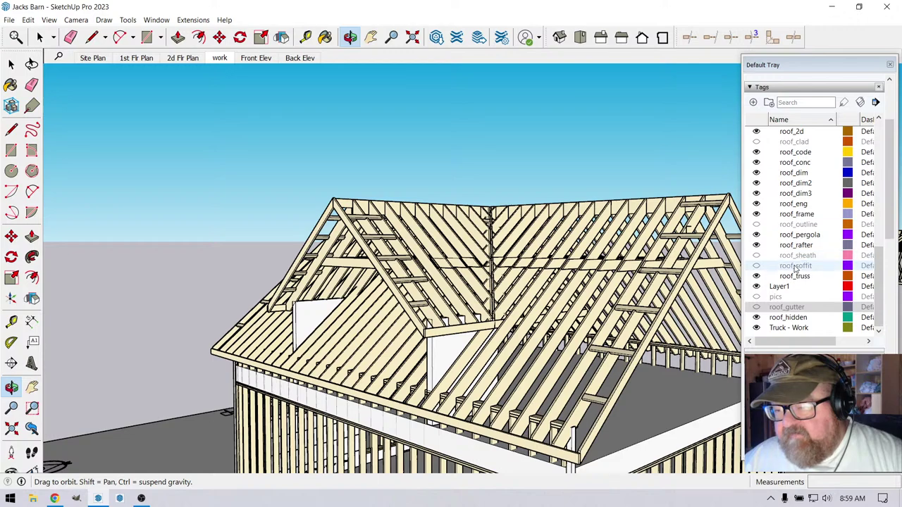
pyautogui.scroll(1, 793, 261)
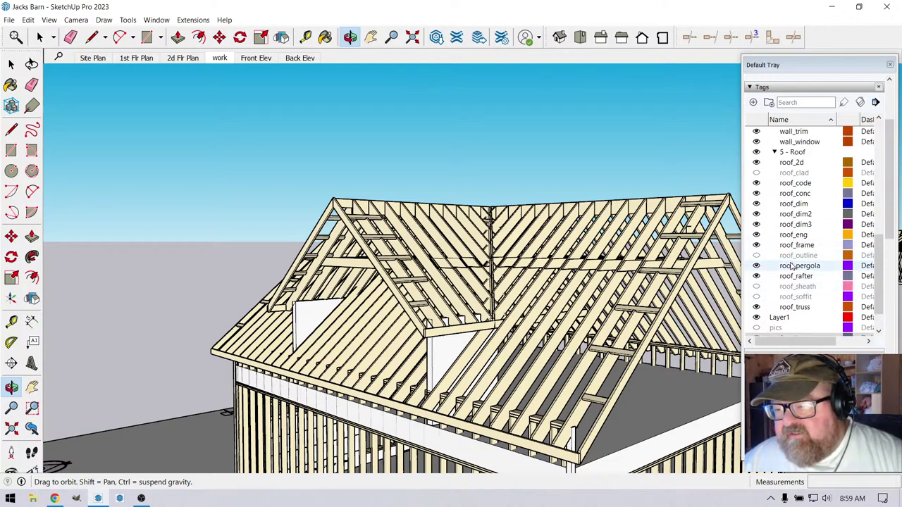
pyautogui.moveTo(482, 342); pyautogui.dragTo(351, 310)
pyautogui.moveTo(359, 399); pyautogui.dragTo(307, 409)
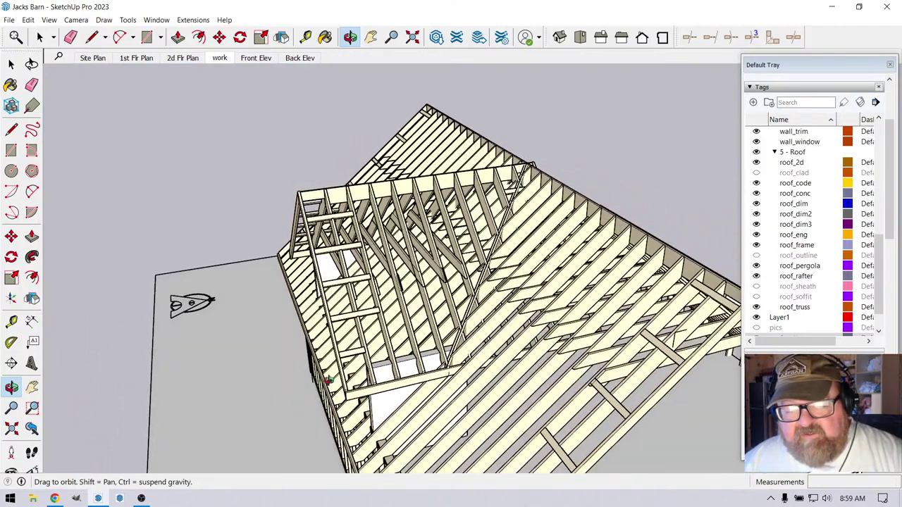
# Orbit toward the dormer valley and pick the valley rafter face as the trim plane
pyautogui.scroll(3, 337, 370)
pyautogui.moveTo(337, 370)
pyautogui.mouseDown()
pyautogui.moveTo(298, 382)
pyautogui.moveTo(391, 368)
pyautogui.moveTo(394, 356)
pyautogui.moveTo(346, 381)
pyautogui.mouseUp()
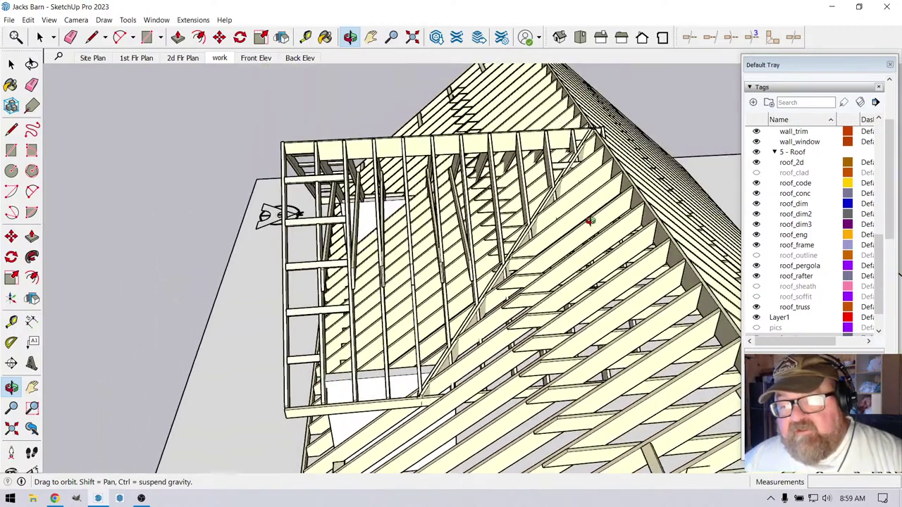
pyautogui.scroll(5, 569, 158)
pyautogui.moveTo(569, 157); pyautogui.dragTo(654, 128)
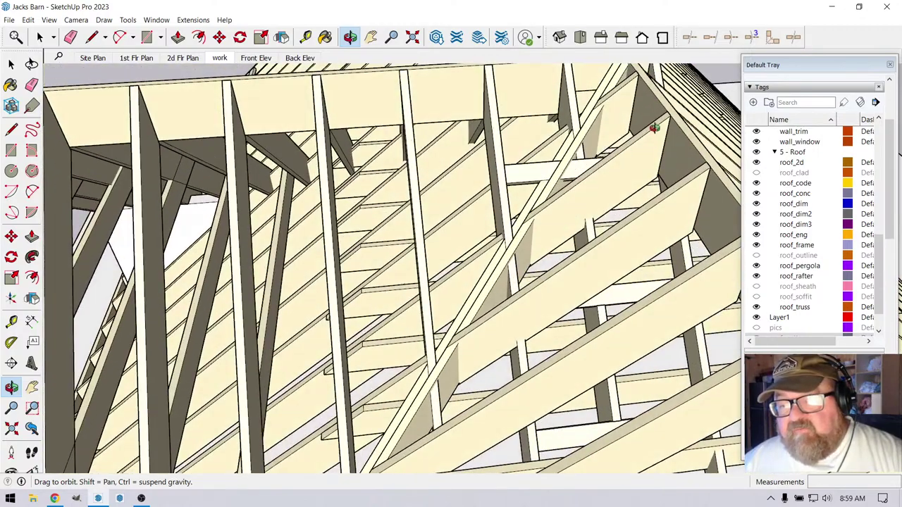
pyautogui.click(690, 37)
pyautogui.click(591, 144)
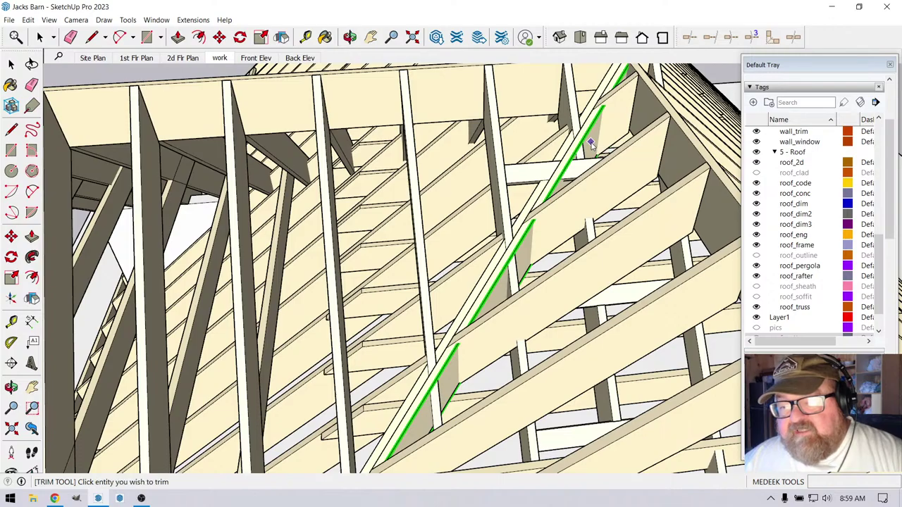
# Trim the lower run of jack rafters back to the valley rafter
pyautogui.scroll(-8, 665, 110)
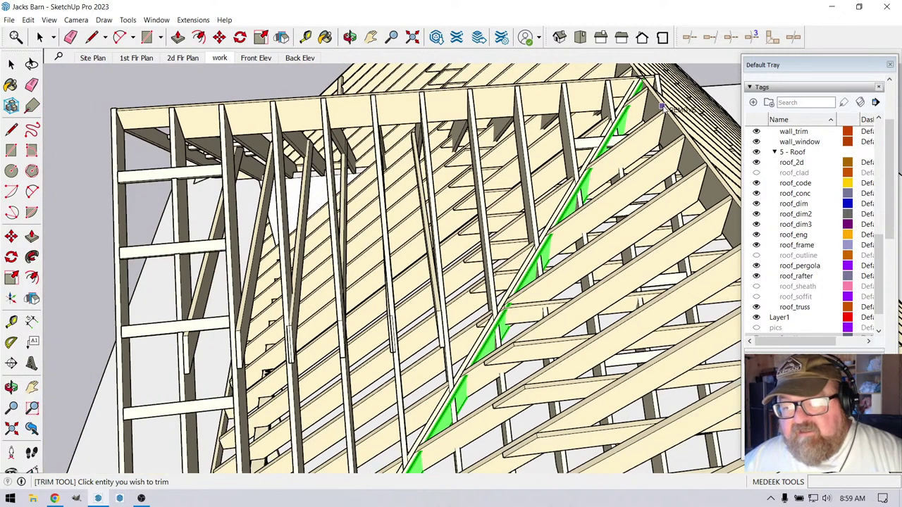
pyautogui.scroll(5, 458, 279)
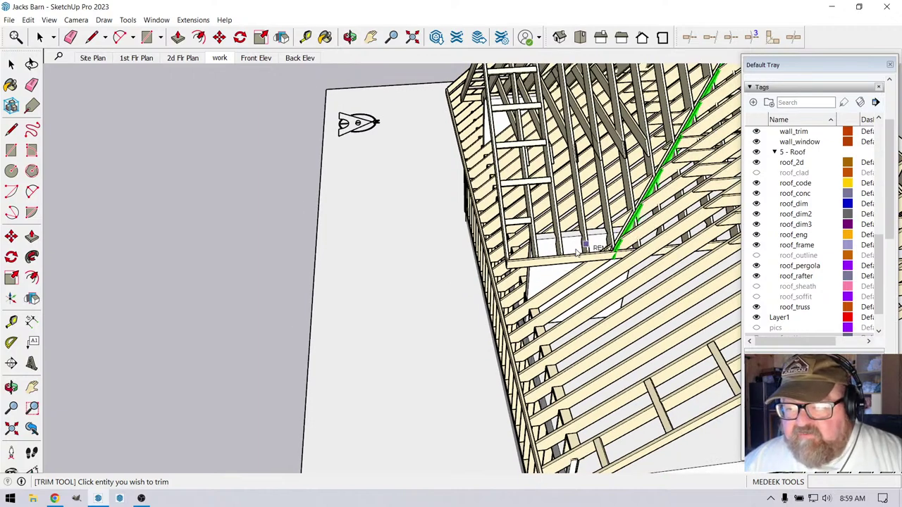
pyautogui.click(498, 286)
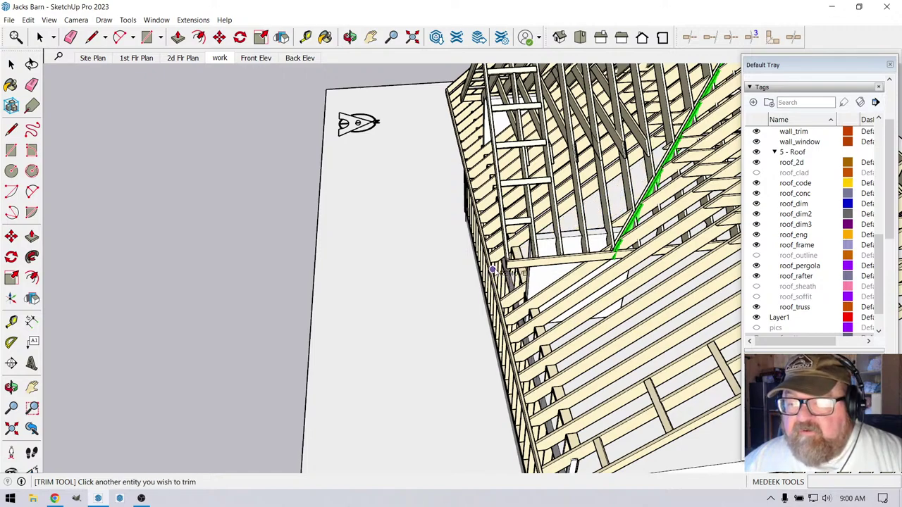
pyautogui.click(495, 268)
pyautogui.click(492, 257)
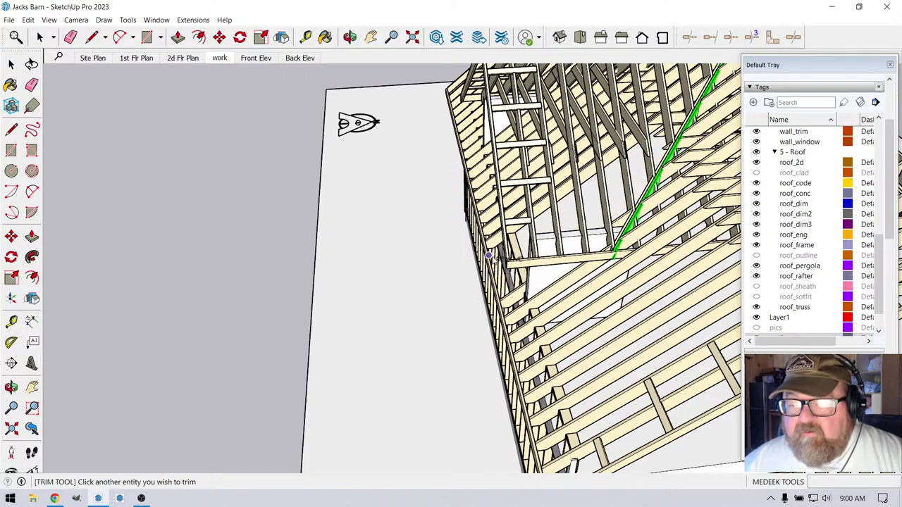
pyautogui.click(493, 250)
pyautogui.click(489, 242)
pyautogui.click(483, 231)
pyautogui.click(482, 229)
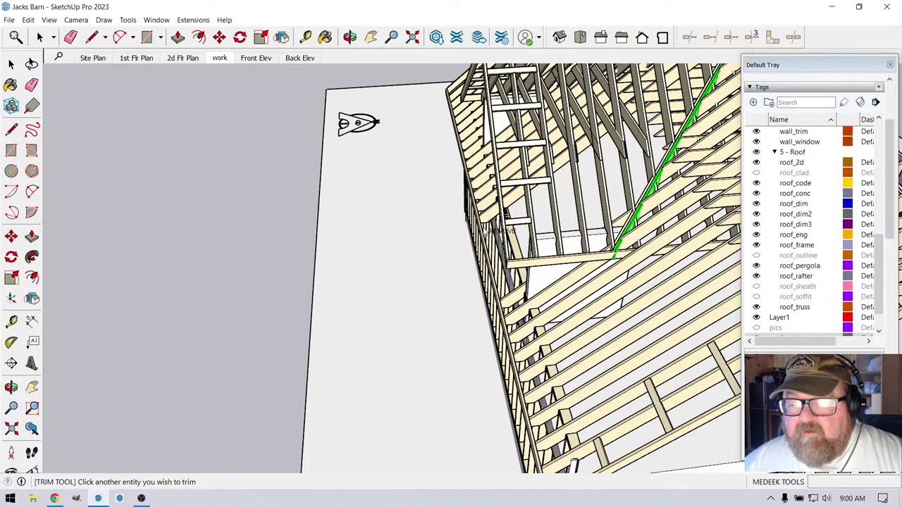
pyautogui.click(483, 229)
# Trim another jack rafter further up the valley and zoom to check the cuts
pyautogui.scroll(-1, 483, 230)
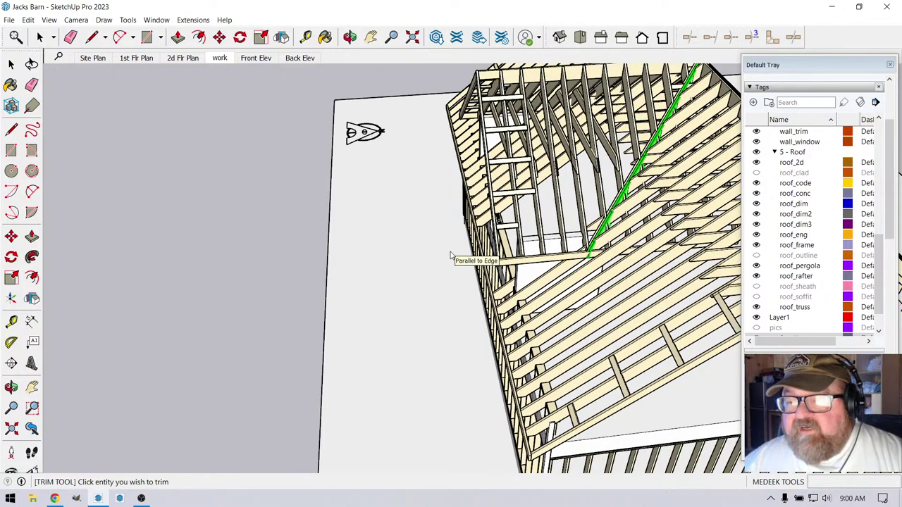
pyautogui.scroll(1, 624, 198)
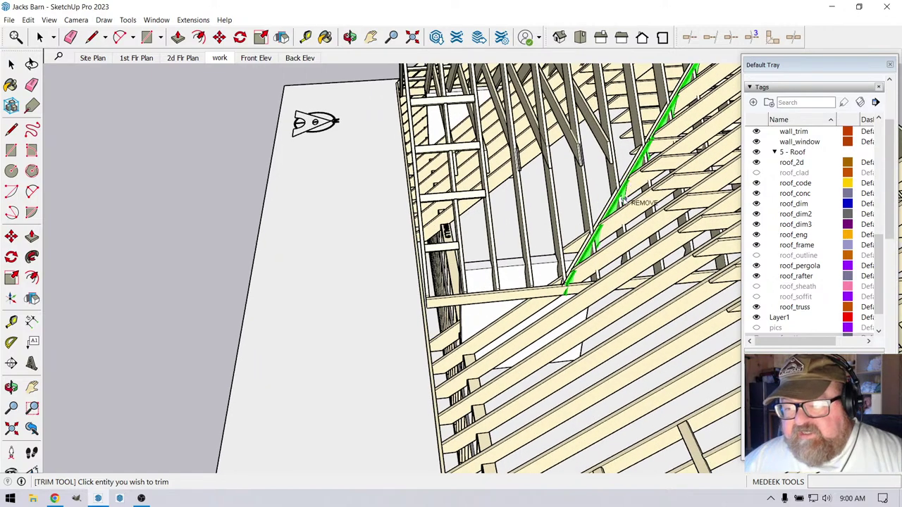
pyautogui.click(431, 344)
pyautogui.click(556, 292)
pyautogui.scroll(1, 659, 218)
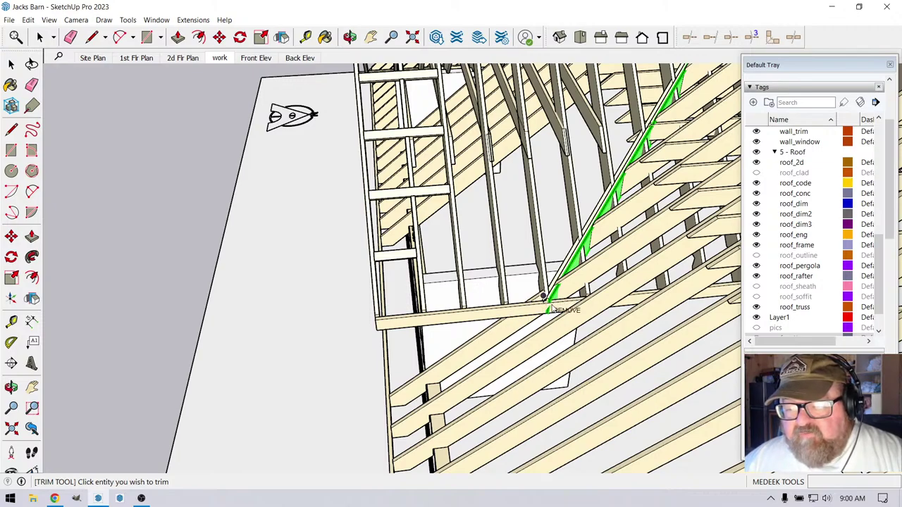
pyautogui.scroll(-2, 487, 318)
pyautogui.scroll(5, 606, 204)
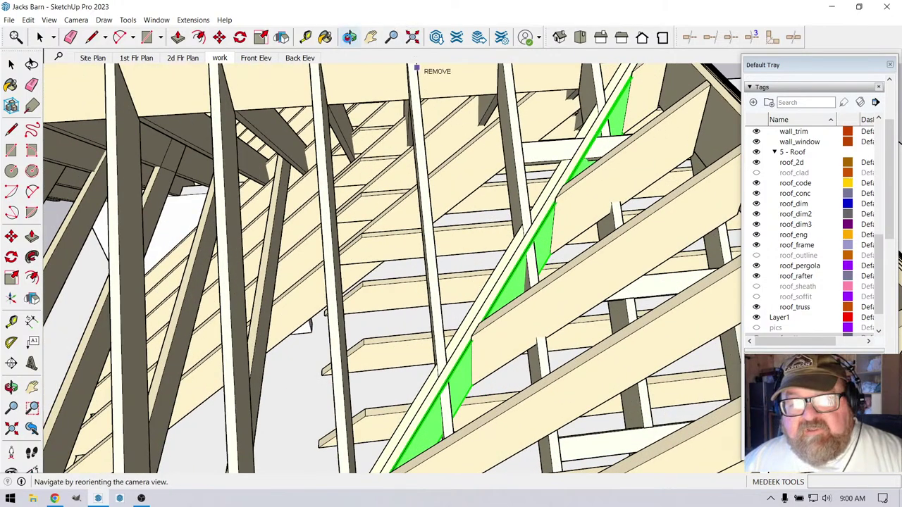
pyautogui.click(40, 37)
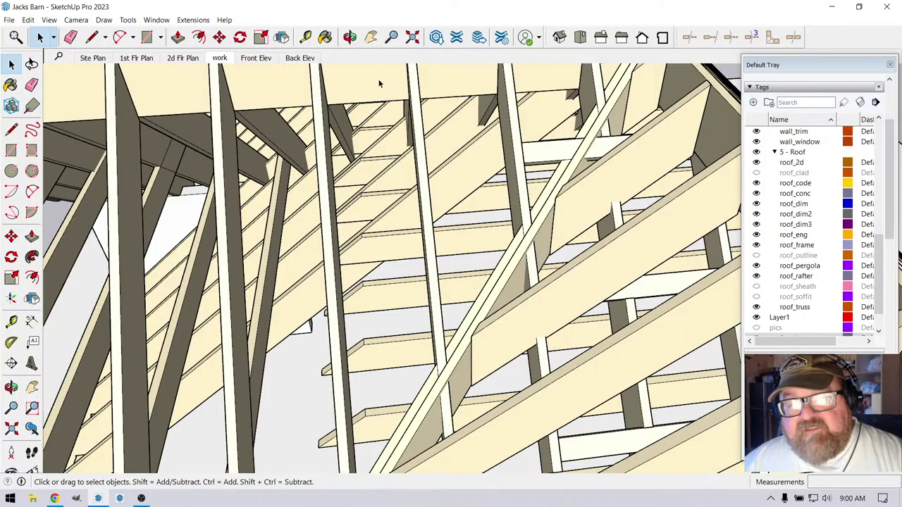
pyautogui.click(350, 37)
pyautogui.moveTo(536, 120); pyautogui.dragTo(537, 218)
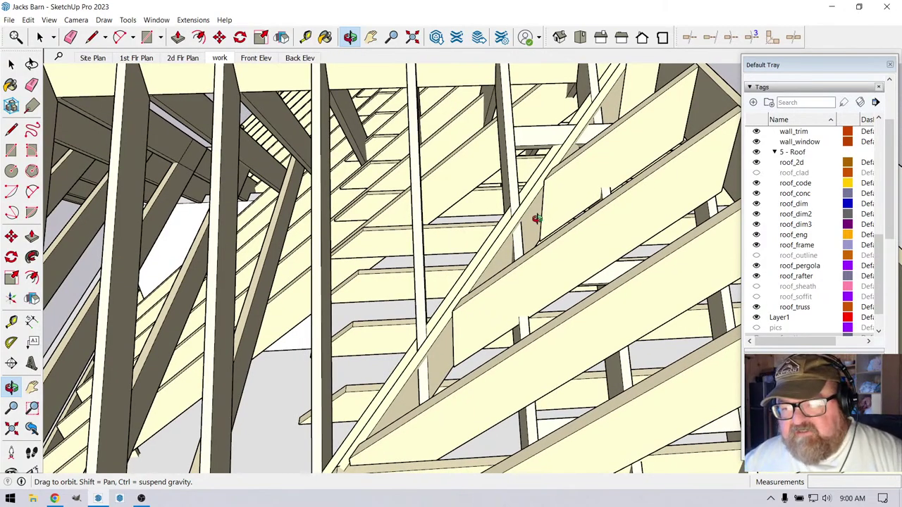
pyautogui.moveTo(516, 255); pyautogui.dragTo(300, 434)
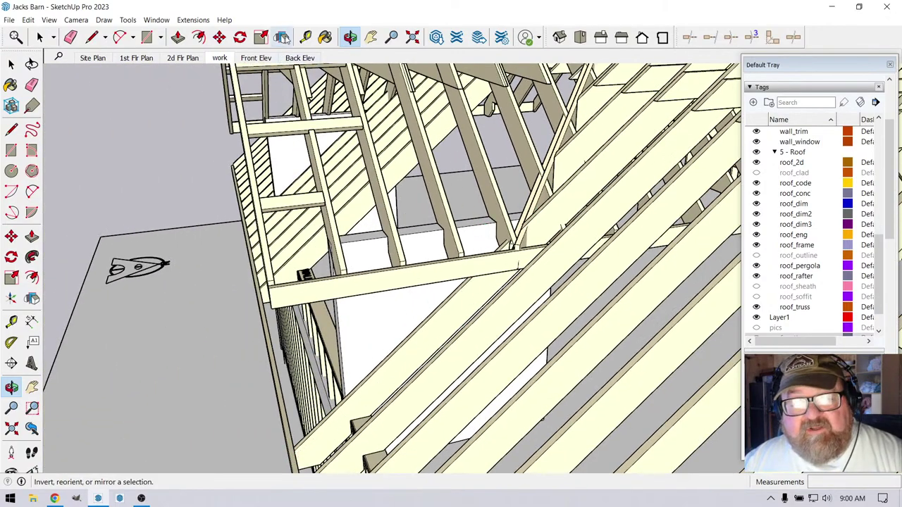
pyautogui.click(306, 37)
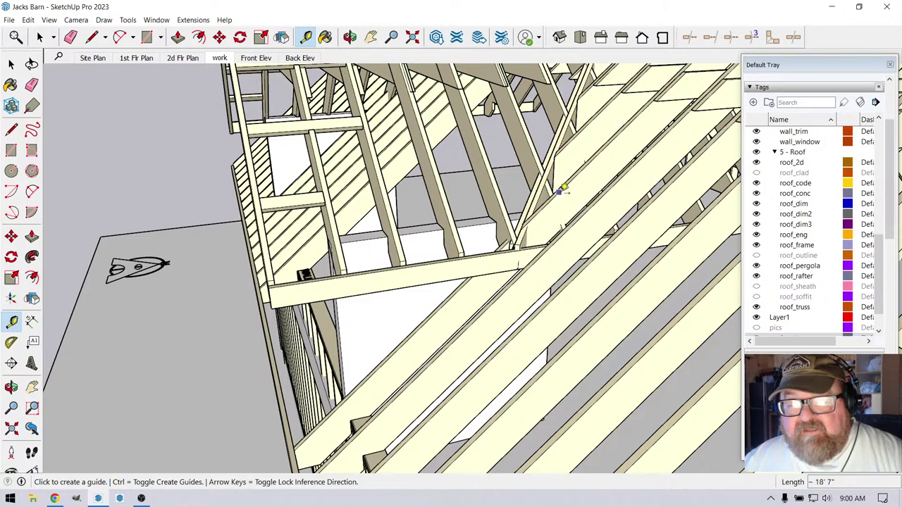
pyautogui.click(561, 195)
pyautogui.click(559, 194)
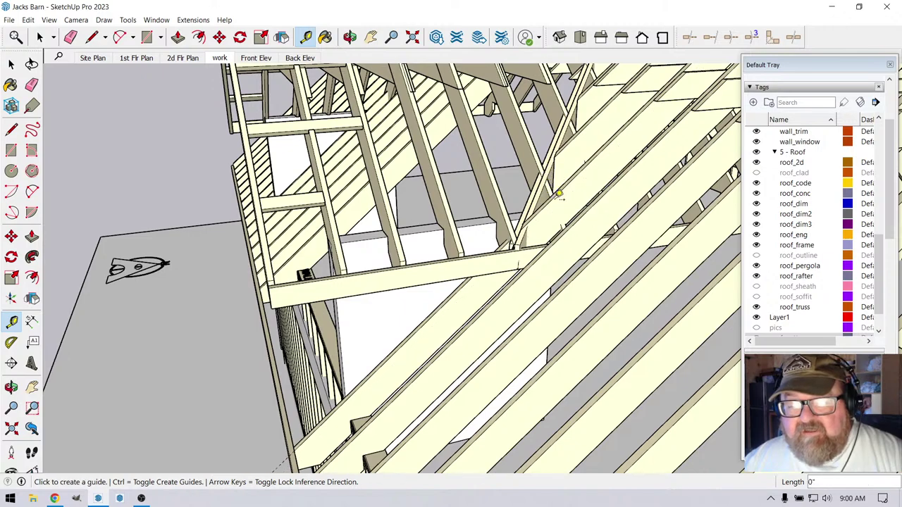
pyautogui.scroll(-2, 413, 212)
pyautogui.click(40, 37)
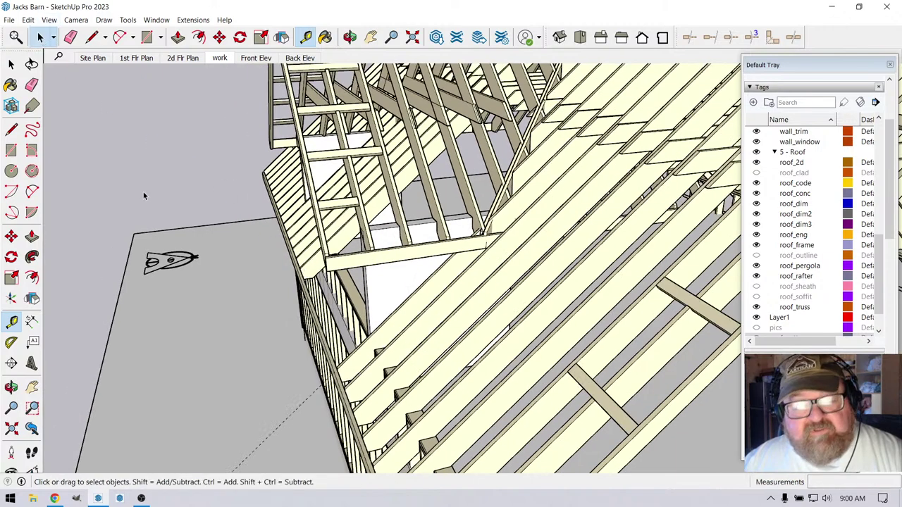
pyautogui.scroll(1, 373, 348)
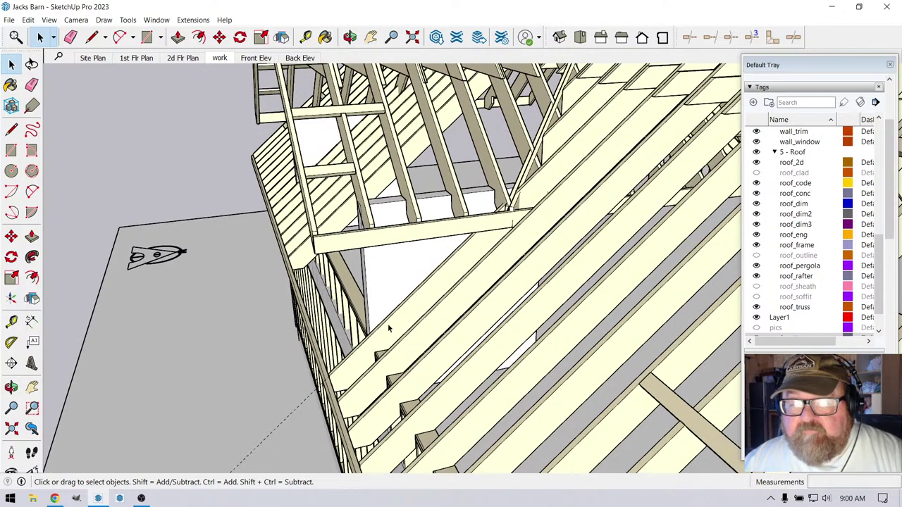
# Inside the sheathing board group, move the board's lower-end edges onto the rafter end line
pyautogui.doubleClick(356, 369)
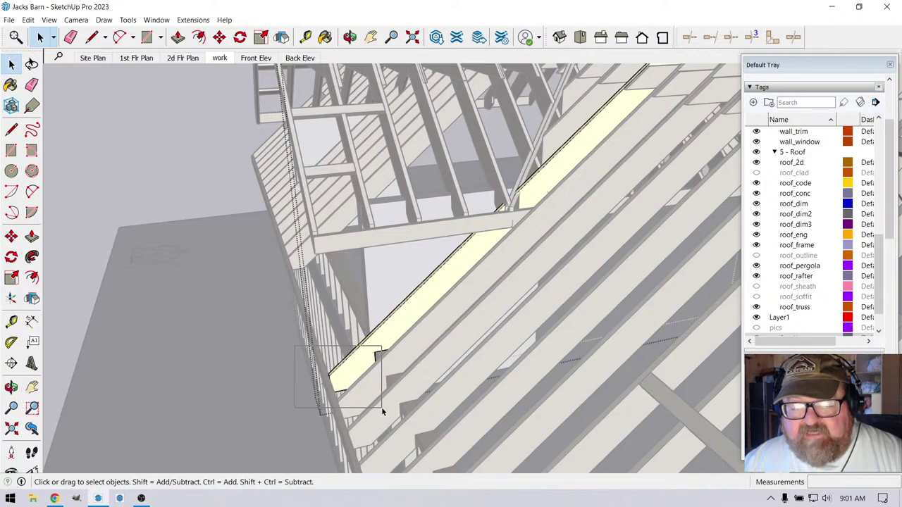
pyautogui.moveTo(418, 415); pyautogui.dragTo(420, 416)
pyautogui.scroll(3, 338, 398)
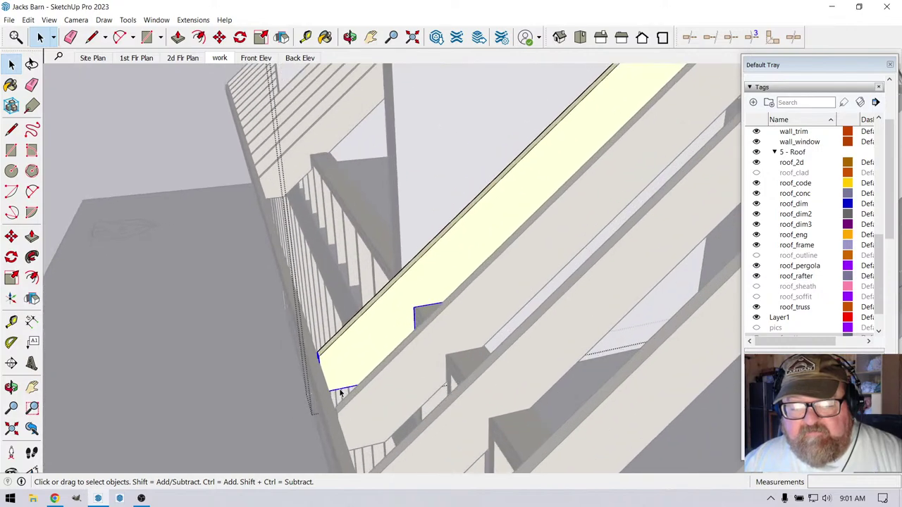
pyautogui.click(219, 37)
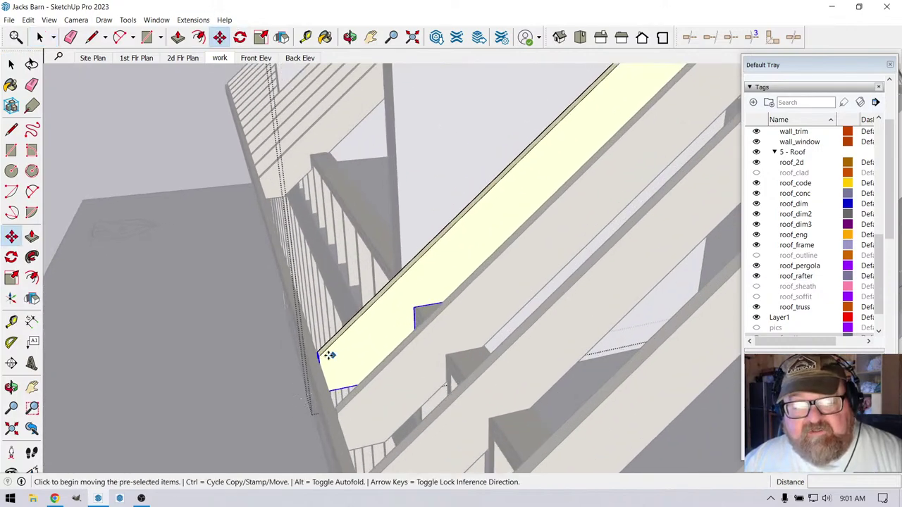
pyautogui.click(322, 356)
pyautogui.moveTo(397, 286)
pyautogui.mouseDown(button='middle')
pyautogui.moveTo(401, 294)
pyautogui.moveTo(399, 283)
pyautogui.mouseUp(button='middle')
pyautogui.scroll(6, 397, 282)
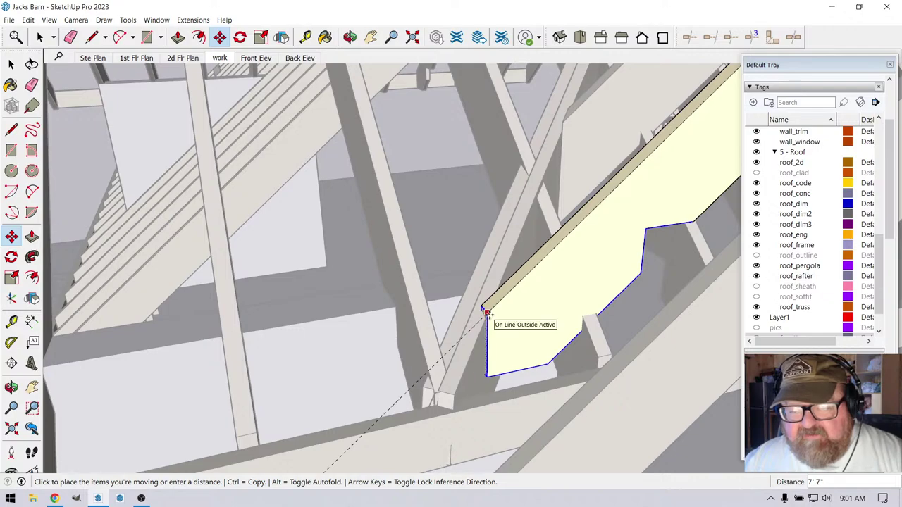
pyautogui.scroll(1, 487, 312)
pyautogui.scroll(2, 486, 312)
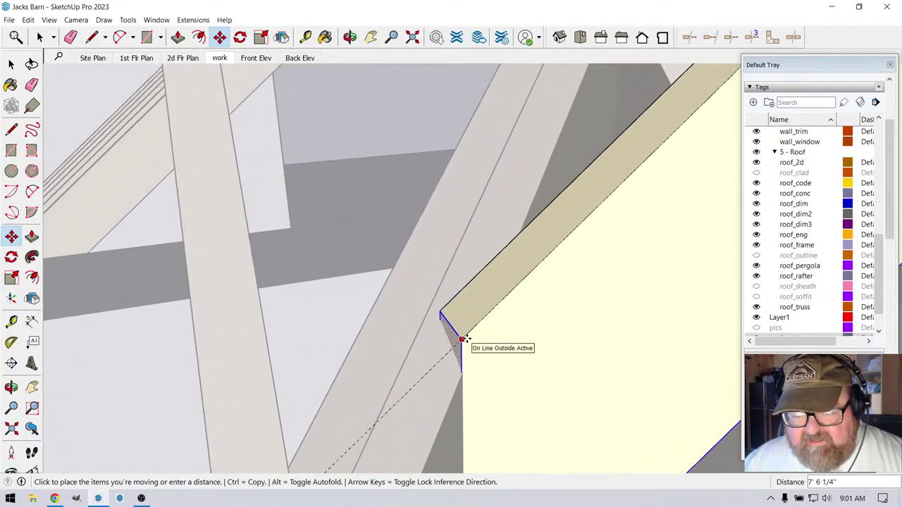
pyautogui.click(465, 339)
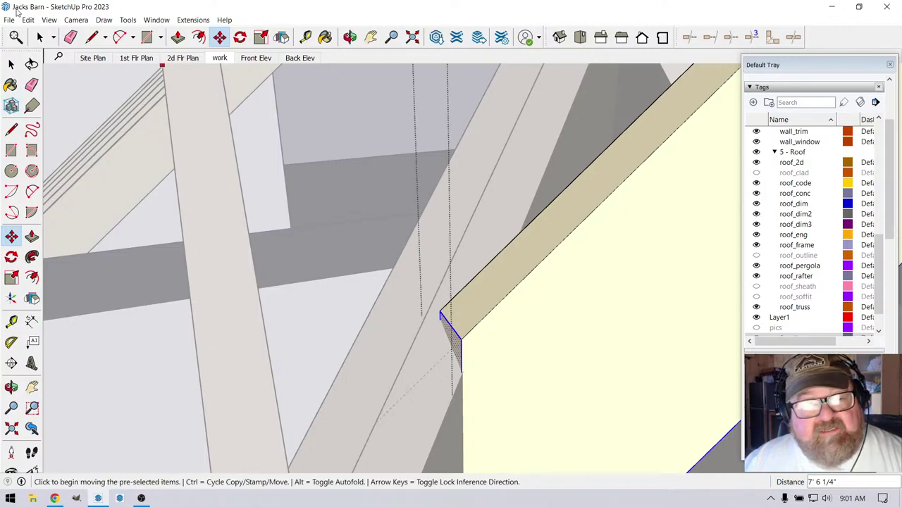
pyautogui.click(39, 37)
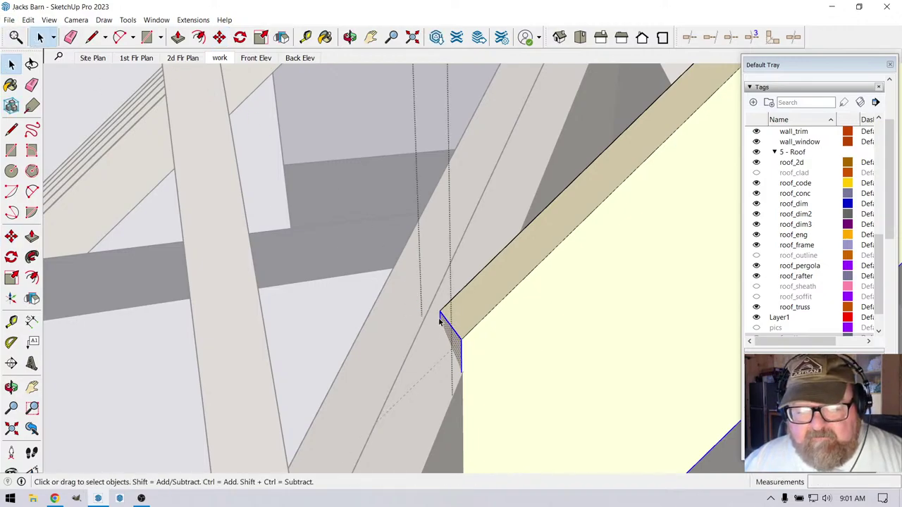
# Move the board edge 1 1/2" along and check the board end
pyautogui.click(219, 38)
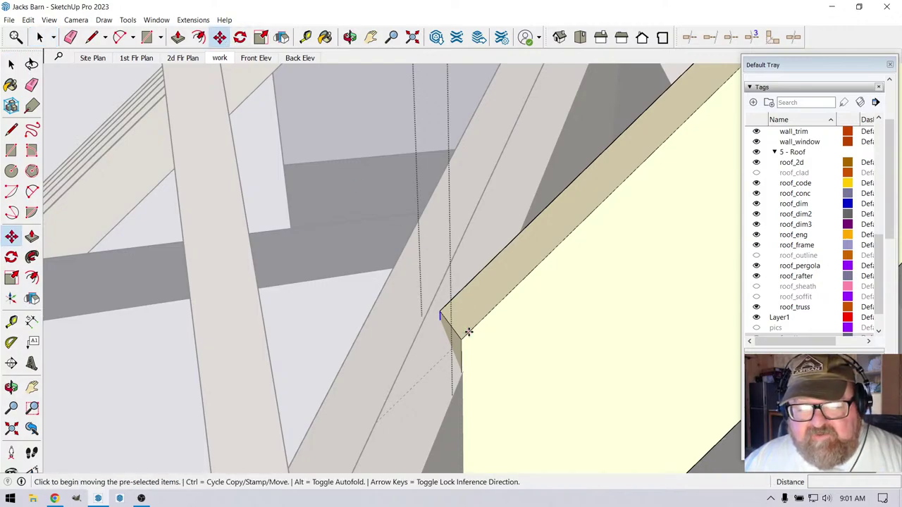
pyautogui.click(469, 331)
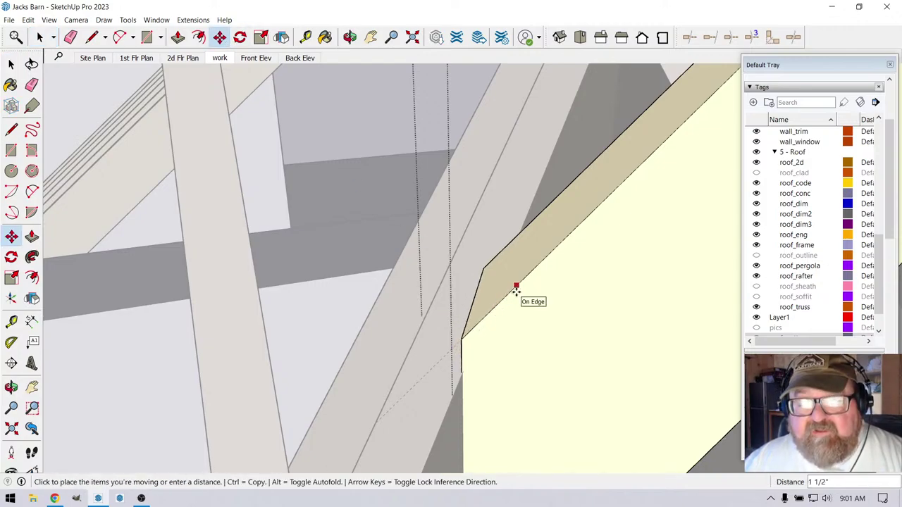
pyautogui.click(515, 290)
pyautogui.click(350, 37)
pyautogui.moveTo(465, 225); pyautogui.dragTo(533, 279)
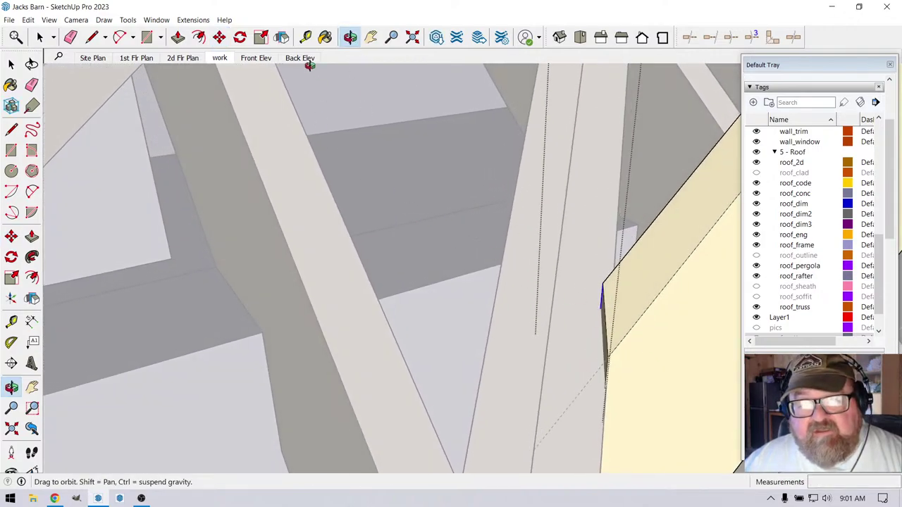
# Shift the panel 1/2" over
pyautogui.click(219, 38)
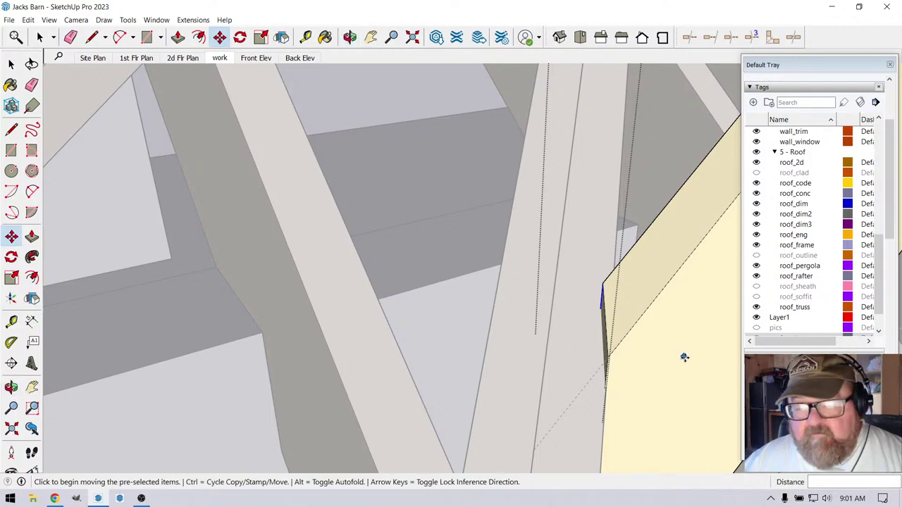
pyautogui.click(632, 328)
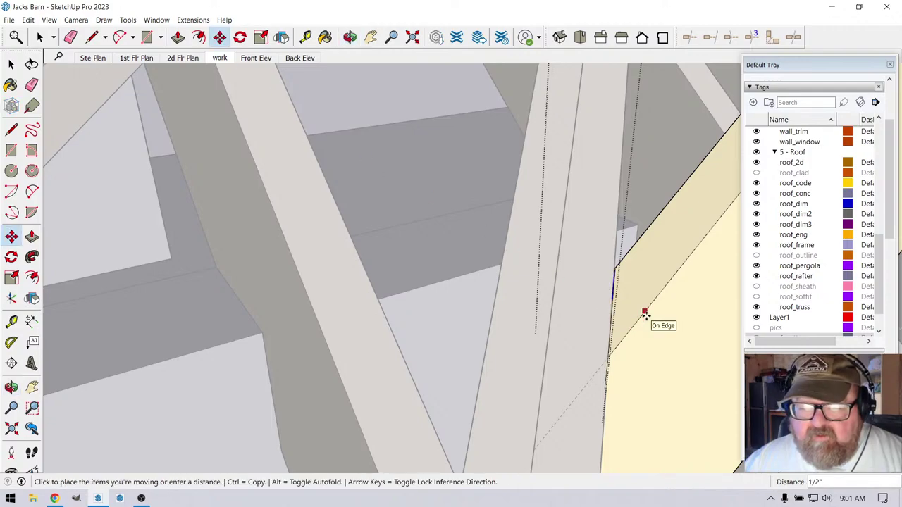
pyautogui.click(644, 312)
pyautogui.scroll(-5, 495, 265)
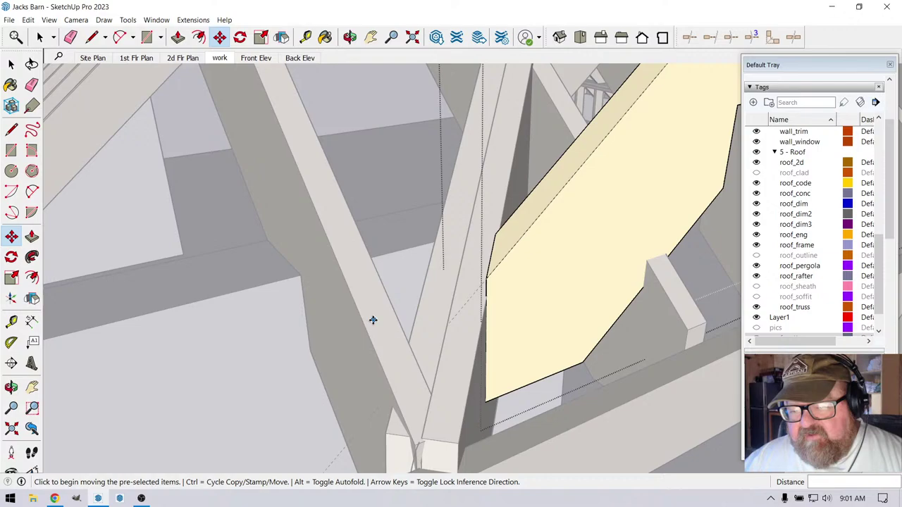
pyautogui.moveTo(372, 320); pyautogui.dragTo(547, 316, button='middle')
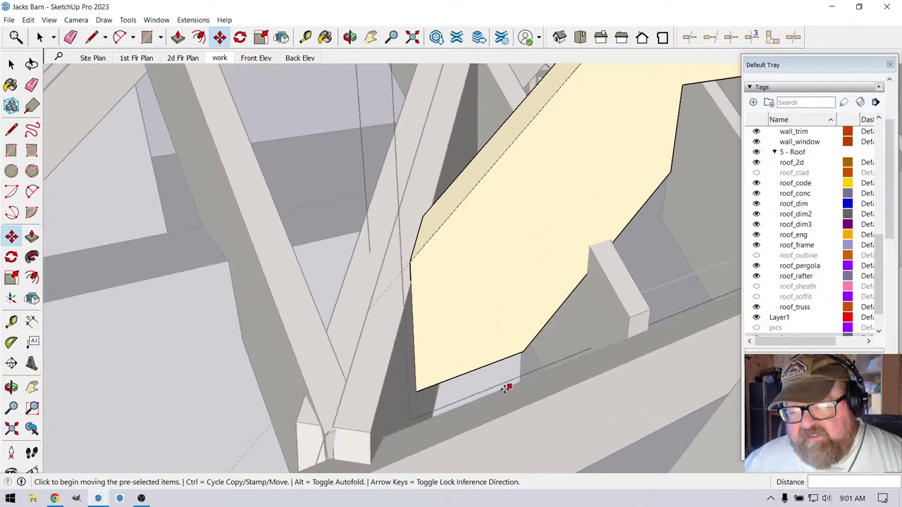
pyautogui.scroll(3, 468, 375)
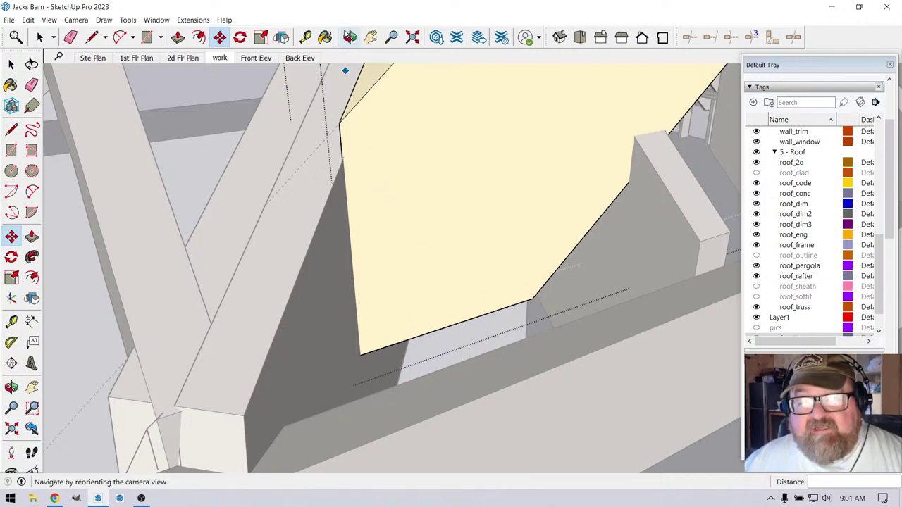
# Draw an edge from the roof panel's corner to the far edge, splitting its face
pyautogui.click(351, 37)
pyautogui.moveTo(451, 212); pyautogui.dragTo(209, 101)
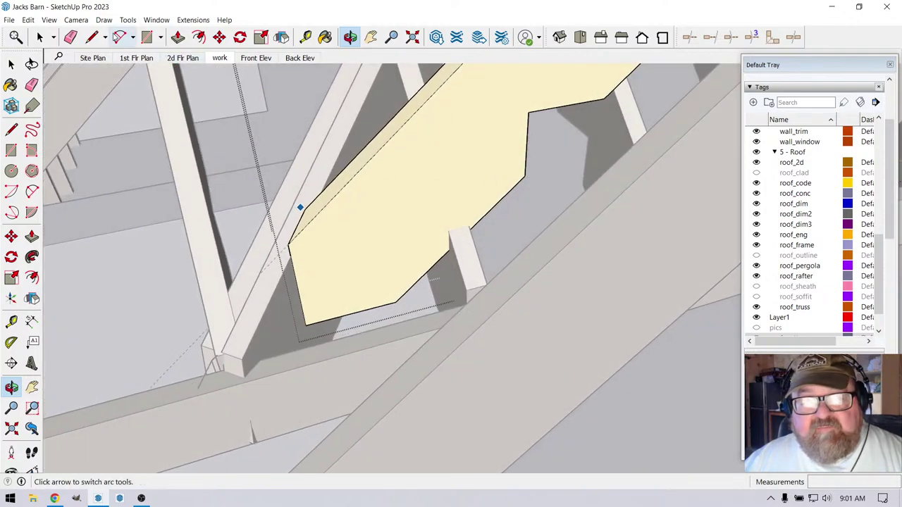
pyautogui.click(91, 36)
pyautogui.click(605, 98)
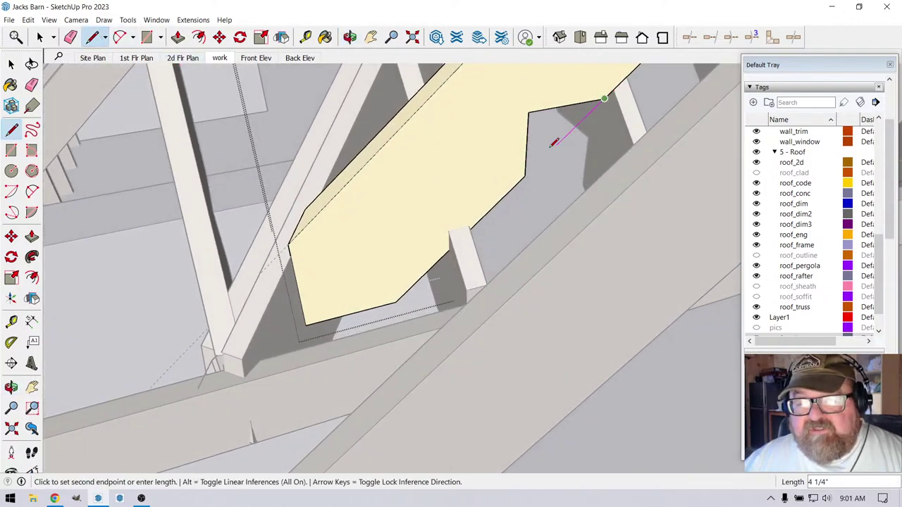
pyautogui.click(525, 168)
pyautogui.scroll(-8, 495, 152)
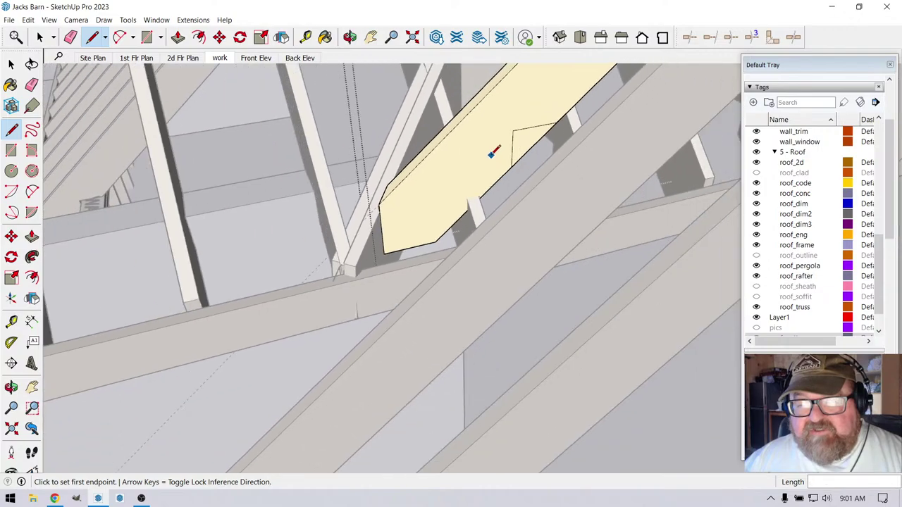
pyautogui.scroll(-2, 399, 278)
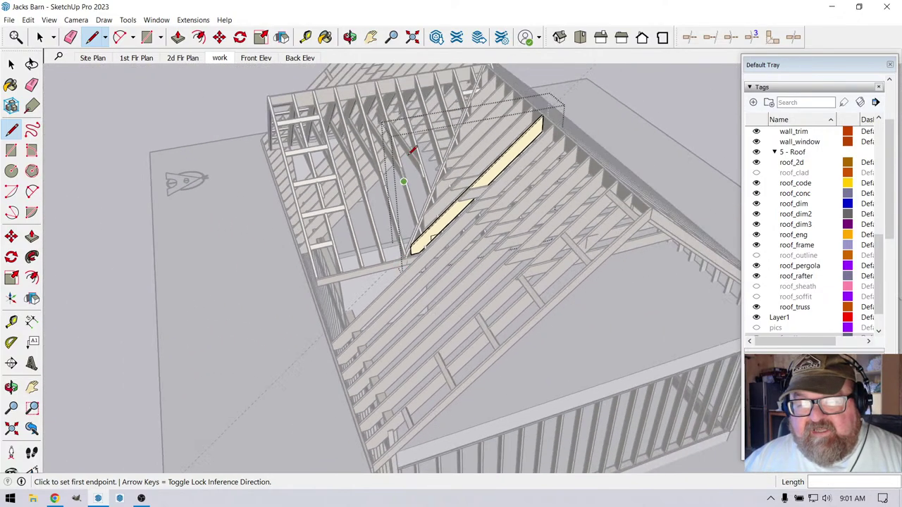
pyautogui.scroll(3, 440, 101)
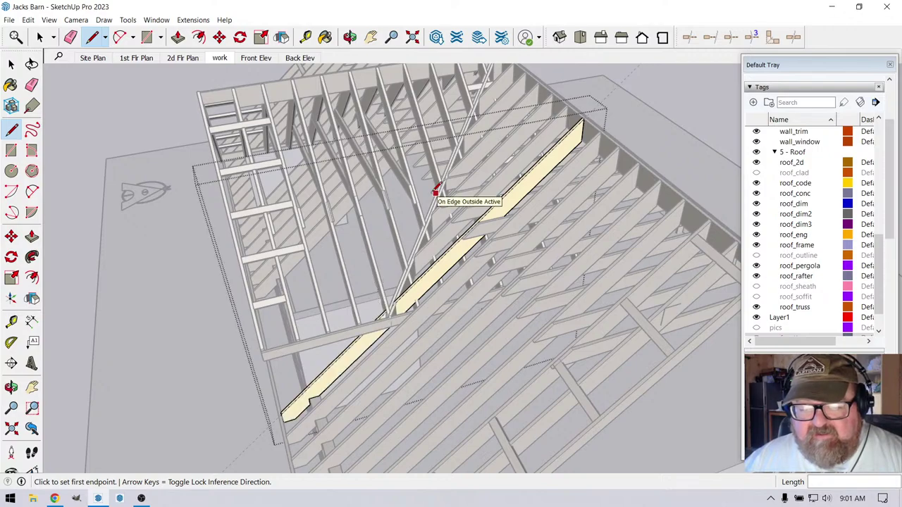
pyautogui.scroll(2, 444, 194)
pyautogui.scroll(1, 449, 198)
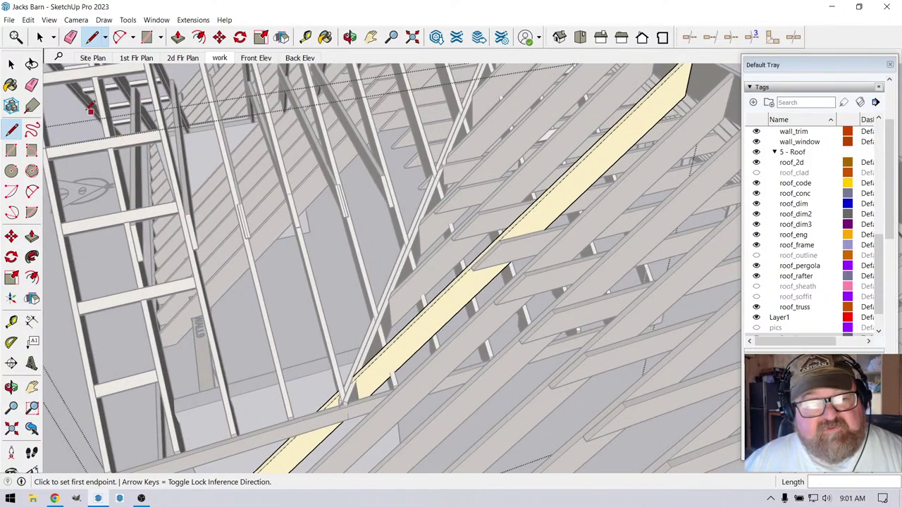
pyautogui.click(40, 37)
pyautogui.scroll(-2, 213, 353)
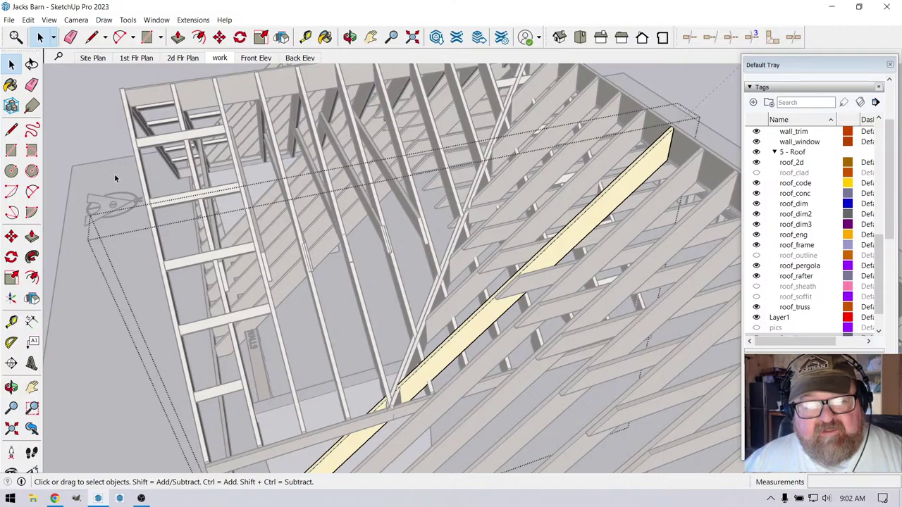
# Close the panel component and orbit in close along the valley jack rafters
pyautogui.click(99, 133)
pyautogui.scroll(3, 510, 280)
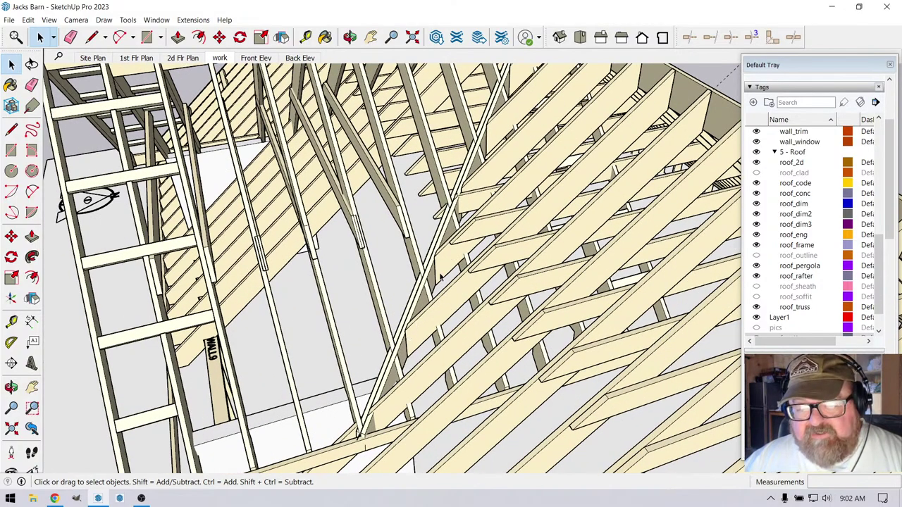
pyautogui.scroll(-1, 471, 203)
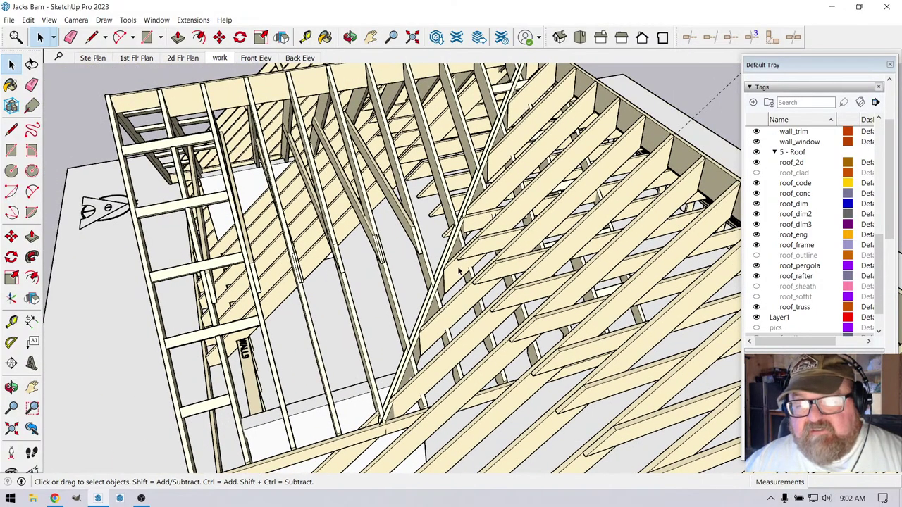
pyautogui.scroll(3, 459, 270)
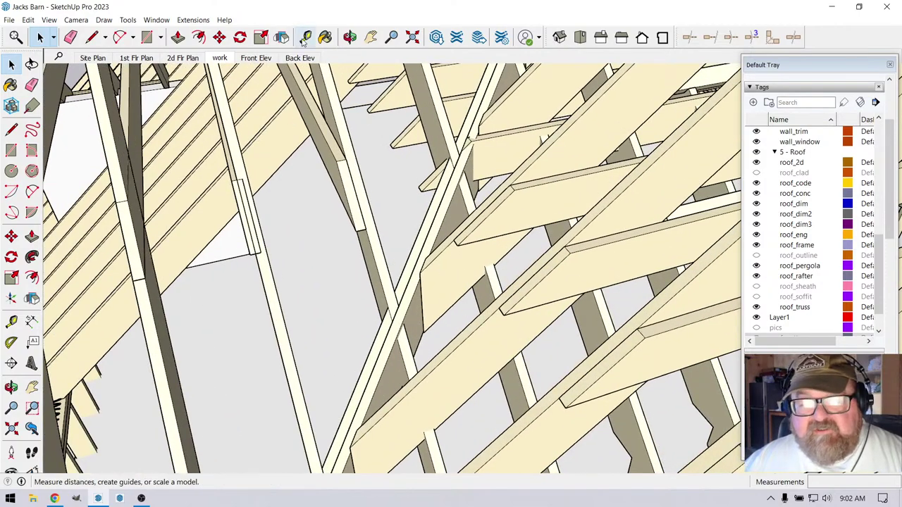
pyautogui.click(350, 37)
pyautogui.moveTo(445, 171); pyautogui.dragTo(284, 214)
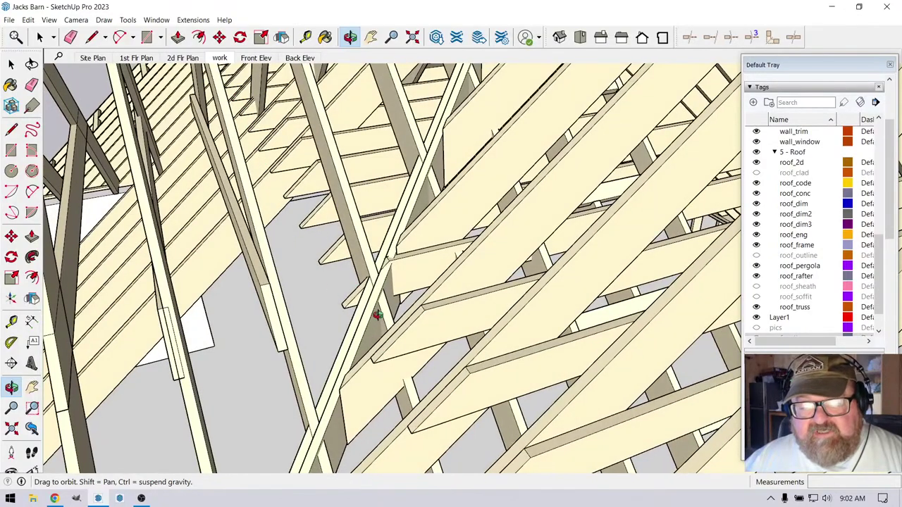
pyautogui.moveTo(377, 315); pyautogui.dragTo(418, 301)
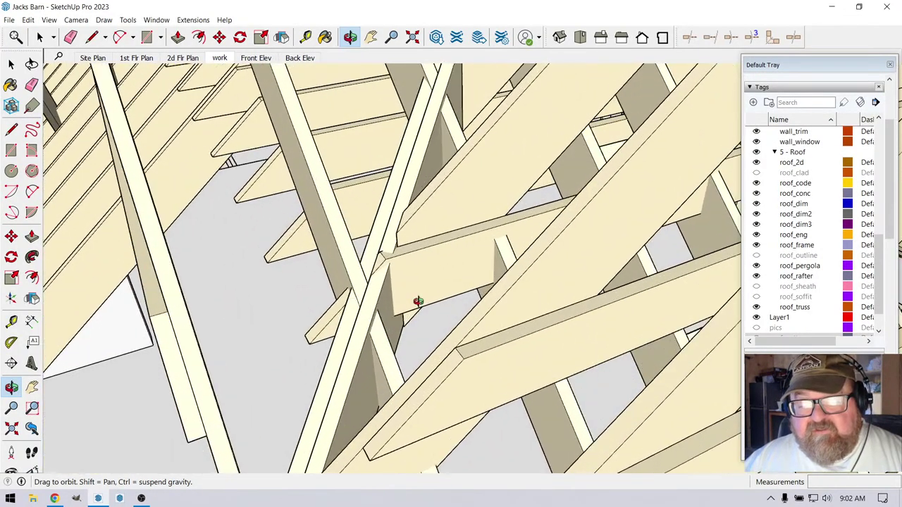
pyautogui.moveTo(476, 237); pyautogui.dragTo(643, 155)
pyautogui.moveTo(541, 196); pyautogui.dragTo(365, 293)
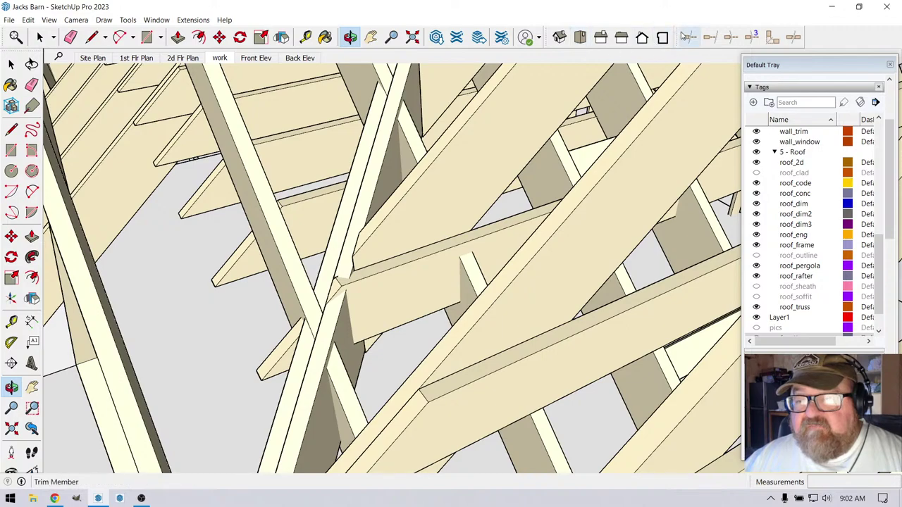
# Trim the jack rafter's scrap end against the valley rafter face using Medeek Trim
pyautogui.click(689, 37)
pyautogui.click(344, 343)
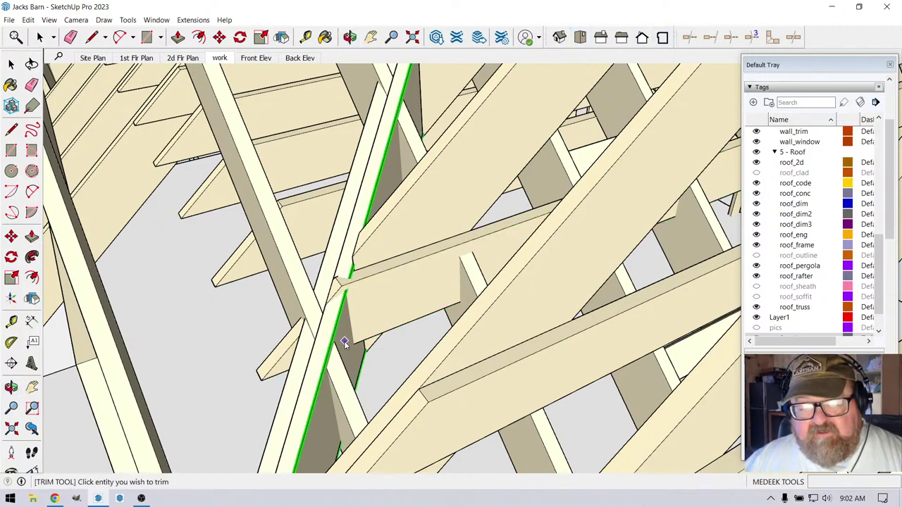
pyautogui.click(276, 352)
pyautogui.moveTo(344, 363); pyautogui.dragTo(425, 293, button='middle')
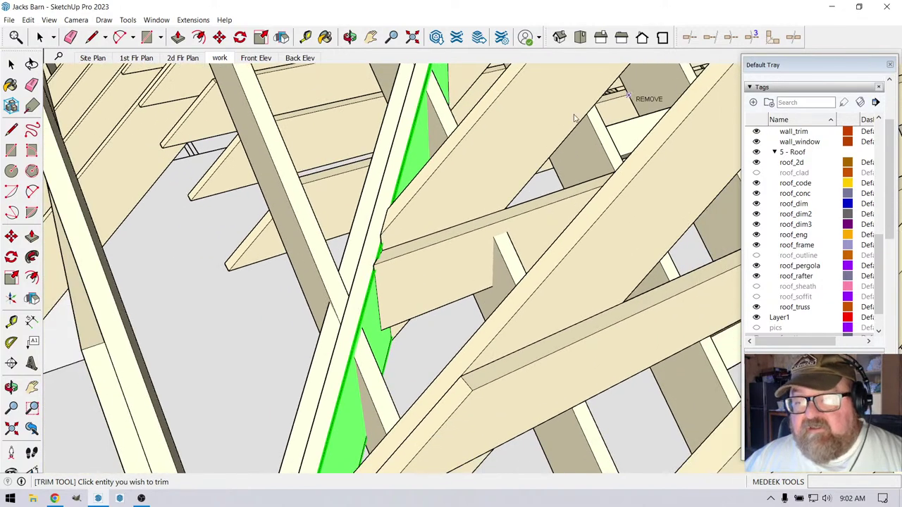
pyautogui.moveTo(574, 119); pyautogui.dragTo(422, 177, button='middle')
pyautogui.click(39, 37)
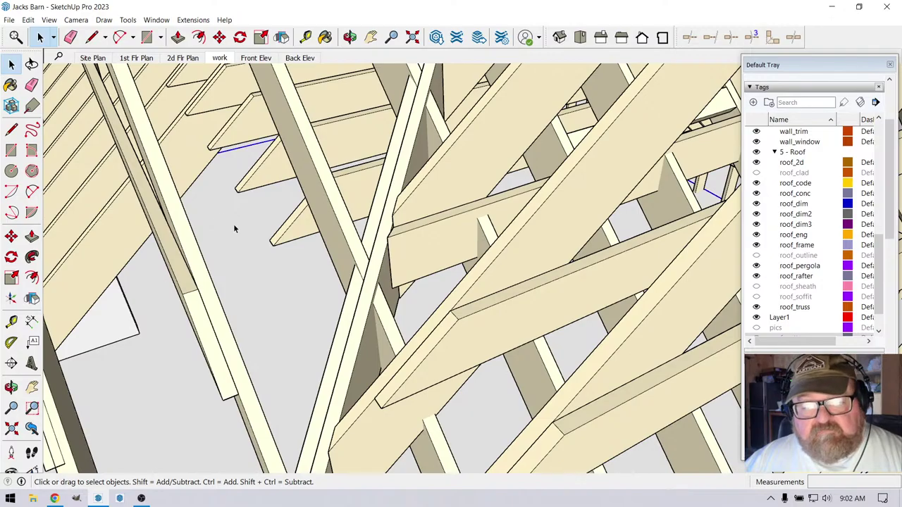
# Zoom out and orbit beneath the roof to see the trimmed jack rafters from below
pyautogui.scroll(-8, 440, 188)
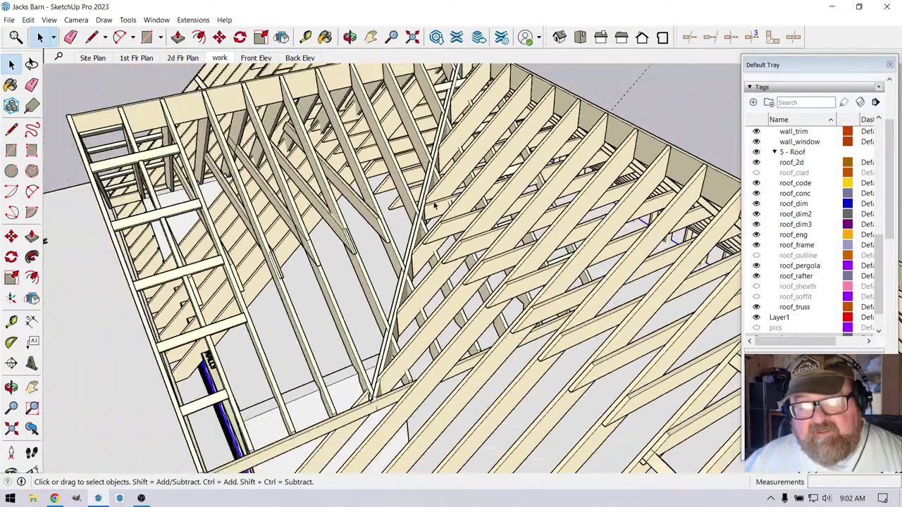
pyautogui.scroll(-5, 434, 205)
pyautogui.scroll(7, 415, 207)
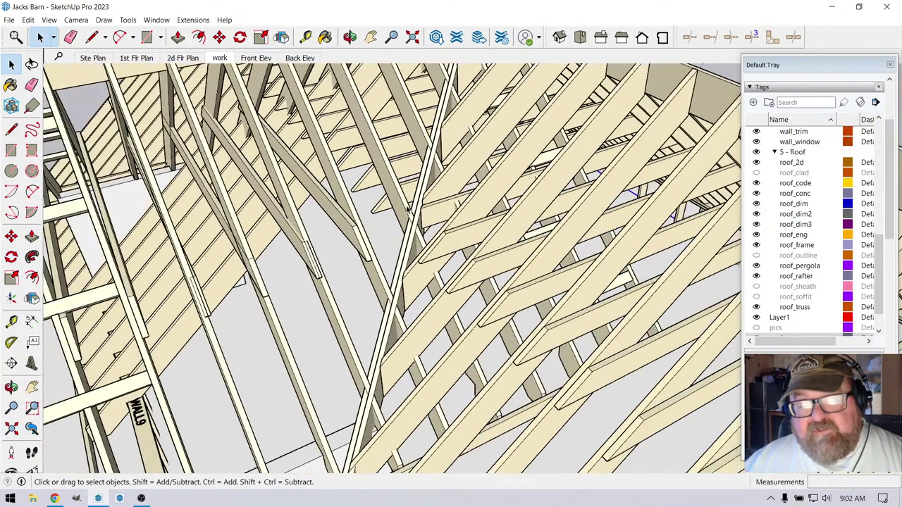
pyautogui.scroll(-2, 407, 209)
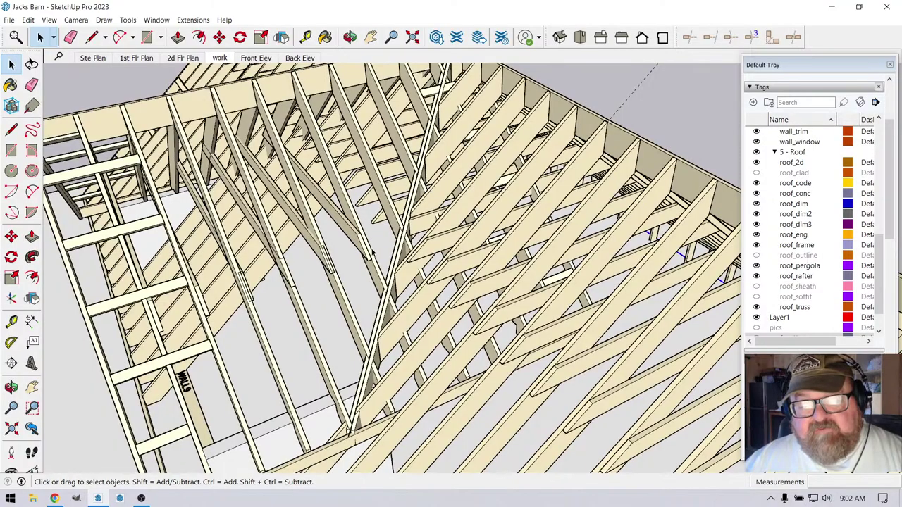
pyautogui.click(350, 36)
pyautogui.moveTo(381, 176); pyautogui.dragTo(302, 156)
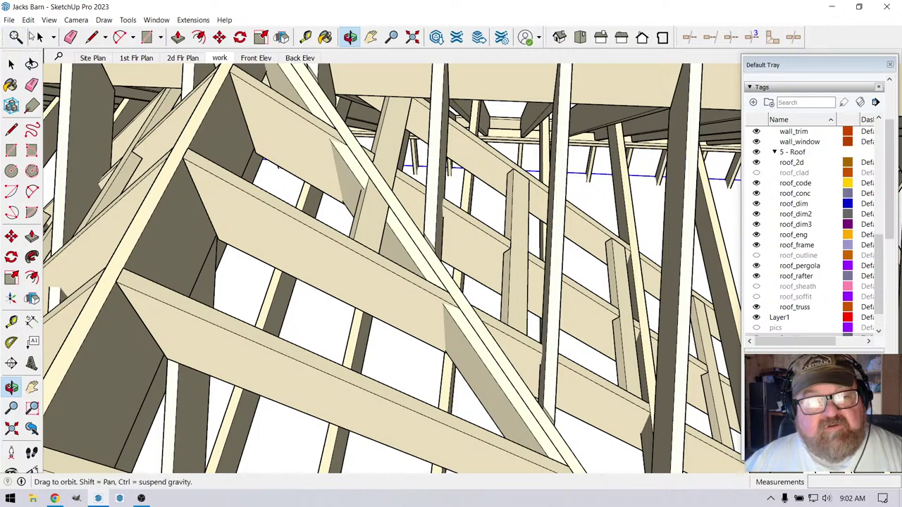
pyautogui.click(33, 37)
# Delete the first three leftover vertical scrap pieces below the jack rafters
pyautogui.click(398, 130)
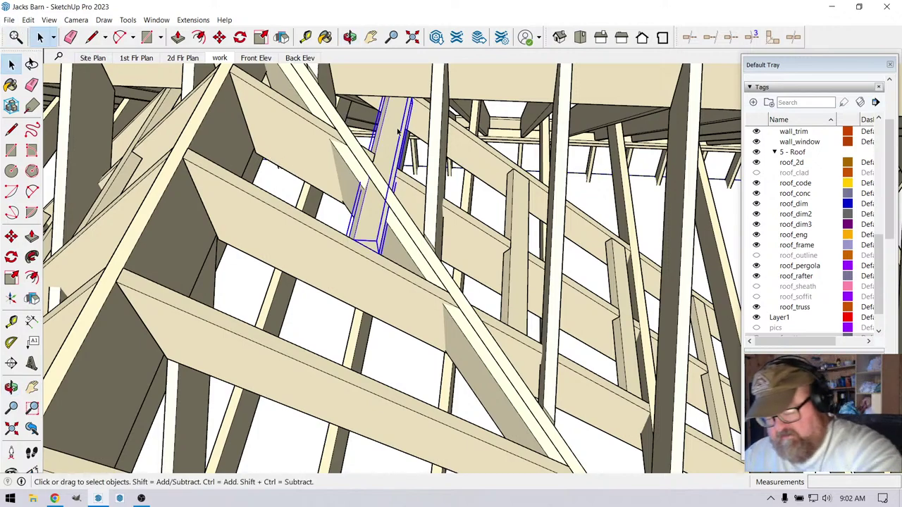
pyautogui.press('Delete')
pyautogui.click(514, 212)
pyautogui.press('Delete')
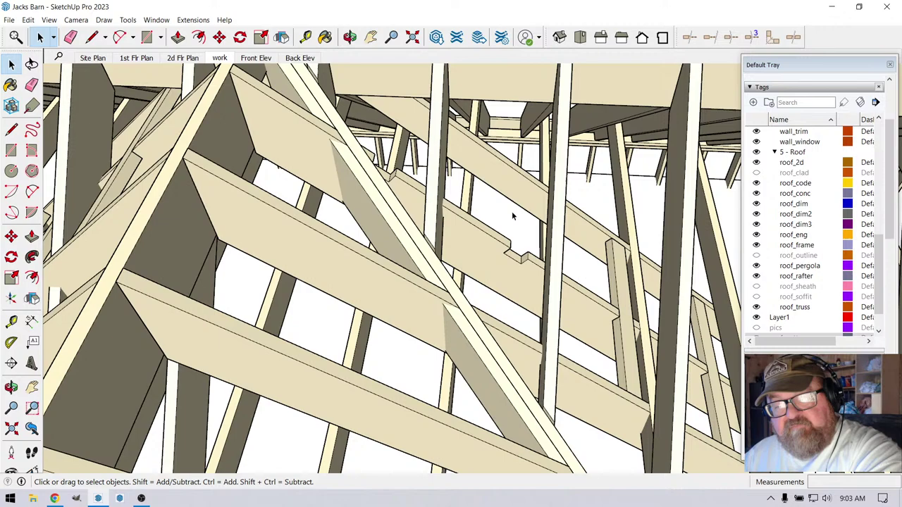
pyautogui.click(612, 274)
pyautogui.press('Delete')
# Delete the remaining three scrap pieces further right, then inspect the rafter ends
pyautogui.moveTo(611, 275); pyautogui.dragTo(446, 277, button='middle')
pyautogui.click(532, 234)
pyautogui.press('Delete')
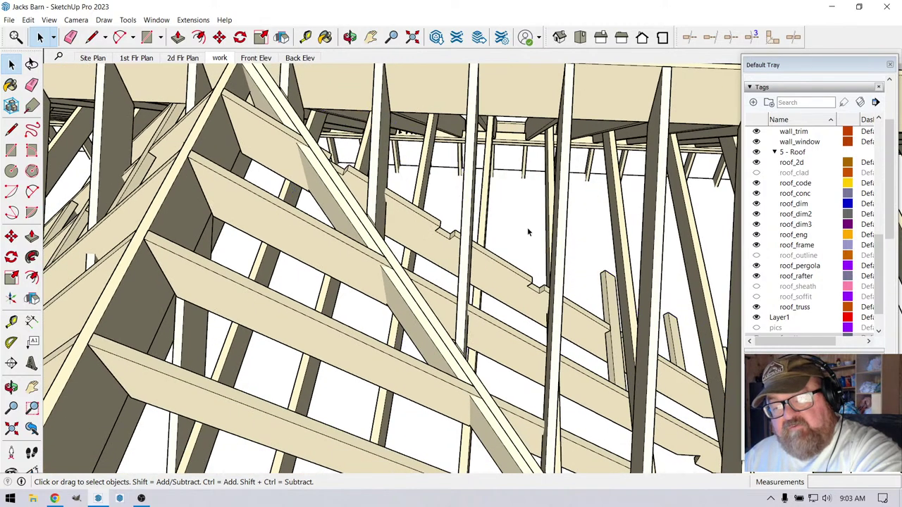
pyautogui.click(612, 300)
pyautogui.press('Delete')
pyautogui.click(672, 333)
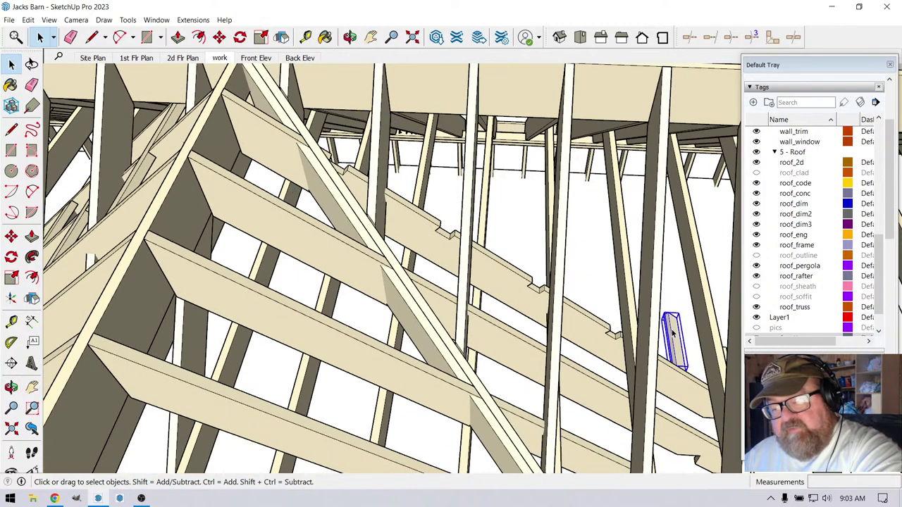
pyautogui.press('Delete')
pyautogui.moveTo(418, 221); pyautogui.dragTo(655, 351, button='middle')
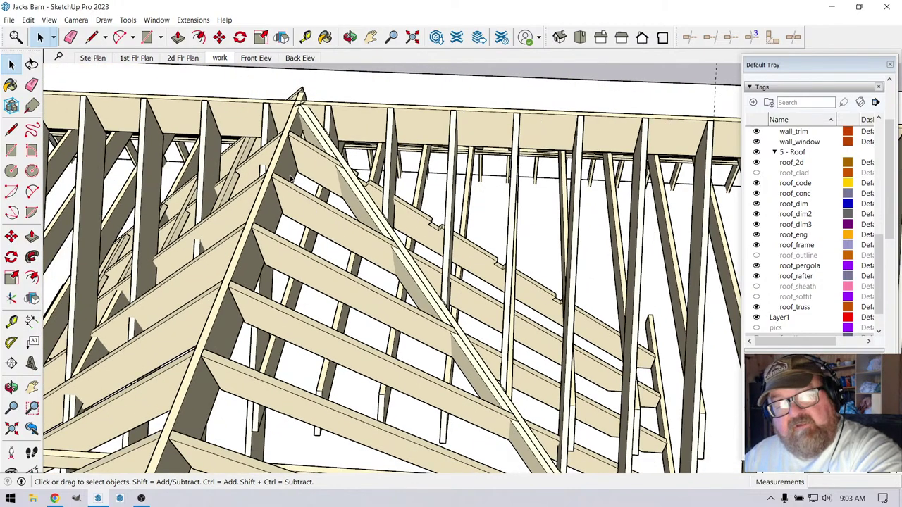
pyautogui.scroll(4, 291, 178)
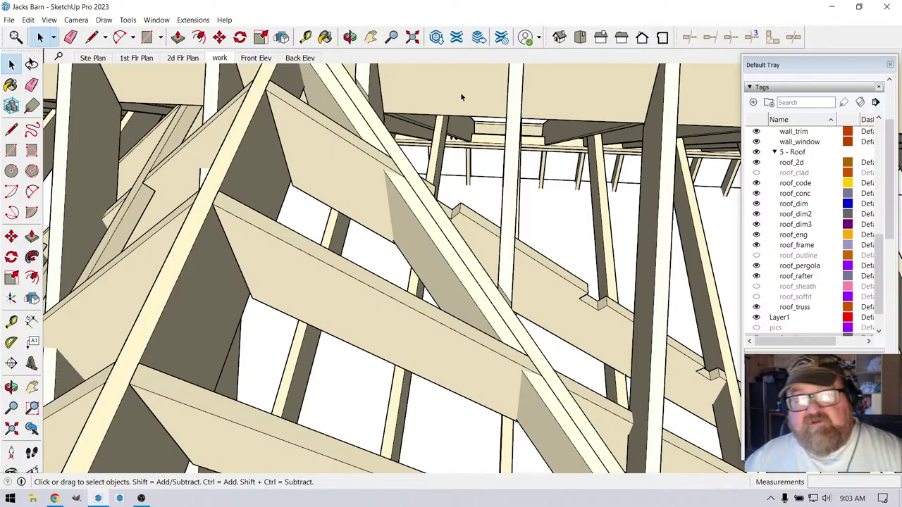
pyautogui.click(351, 37)
pyautogui.moveTo(387, 127); pyautogui.dragTo(428, 141)
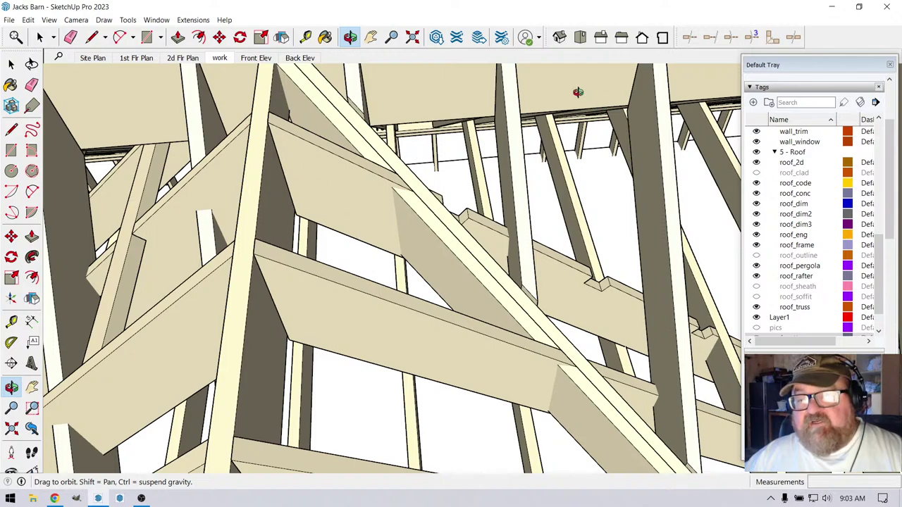
# With the Medeek Trim tool, trim the first jack rafters at the valley
pyautogui.click(690, 36)
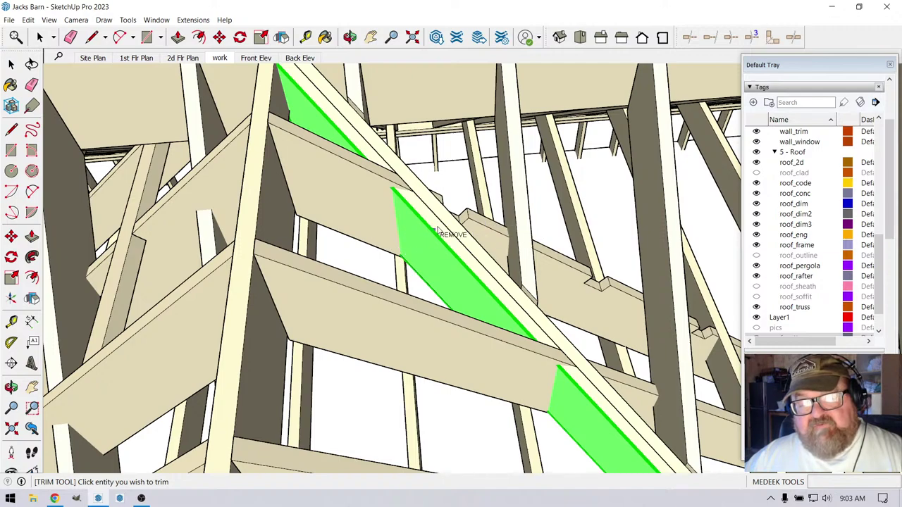
pyautogui.scroll(-2, 317, 161)
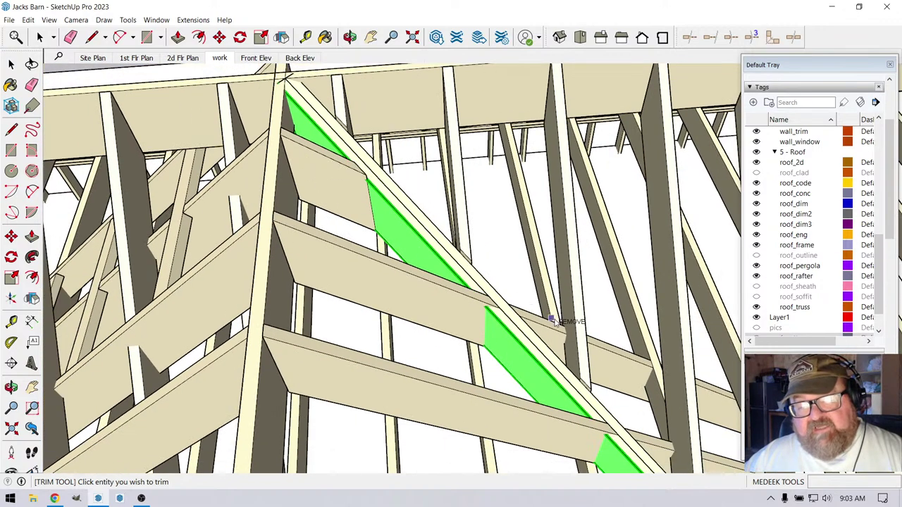
pyautogui.scroll(-2, 225, 251)
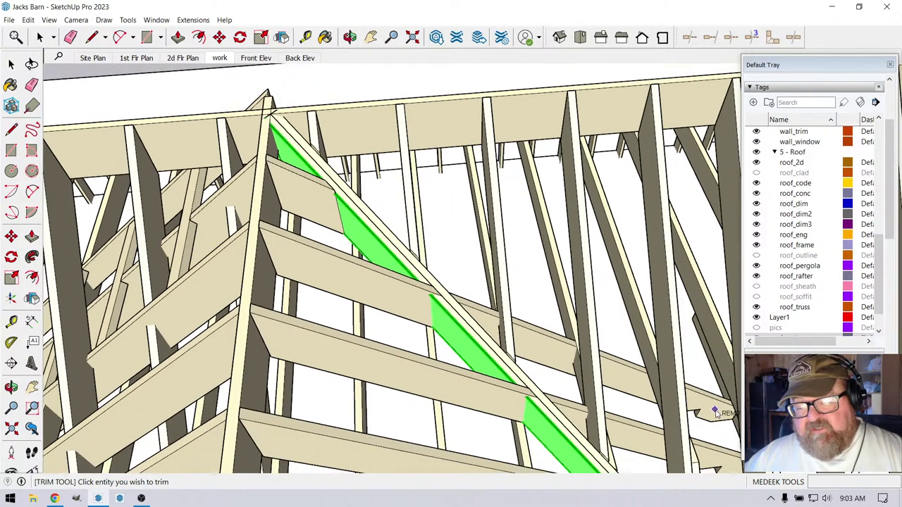
pyautogui.scroll(-2, 220, 241)
pyautogui.click(232, 248)
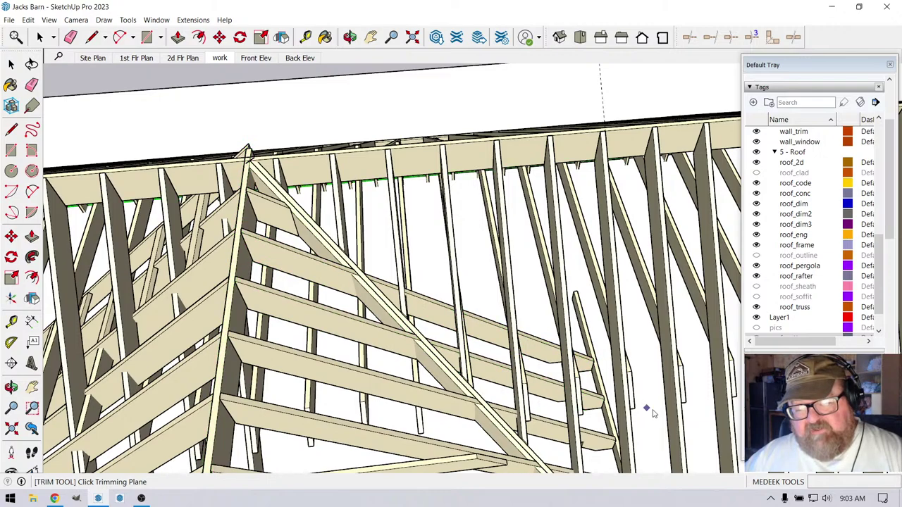
pyautogui.scroll(3, 576, 355)
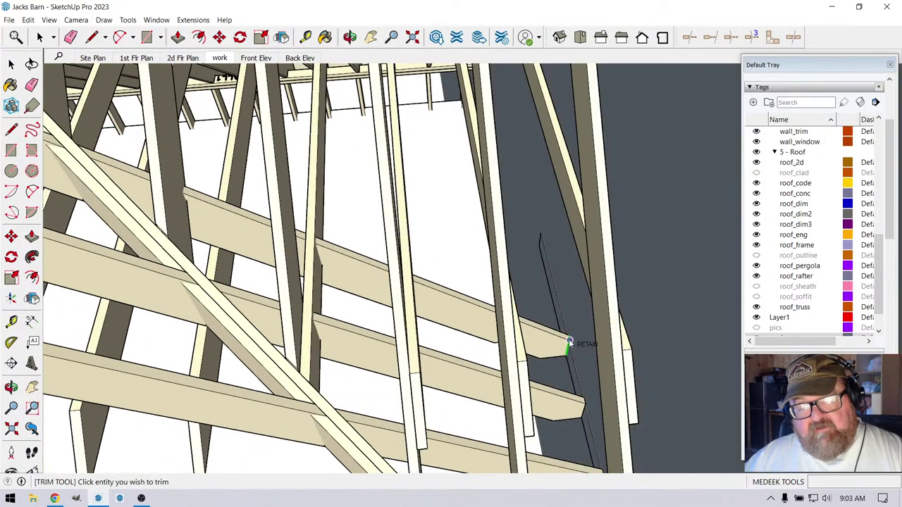
pyautogui.click(570, 342)
pyautogui.click(567, 342)
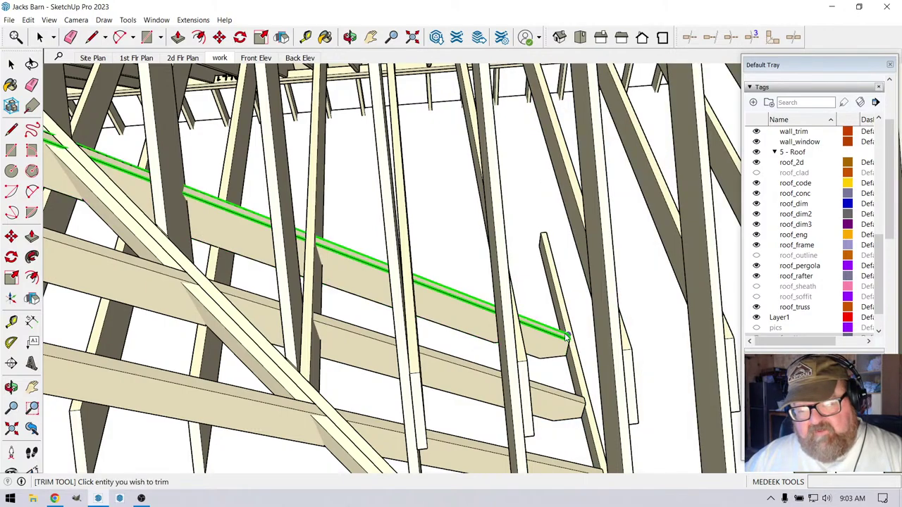
pyautogui.click(568, 342)
pyautogui.scroll(-6, 574, 346)
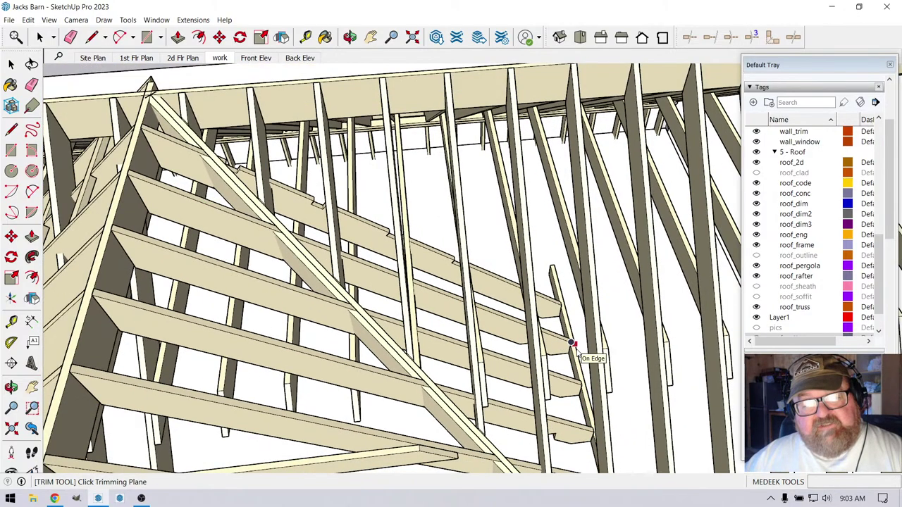
pyautogui.scroll(3, 204, 191)
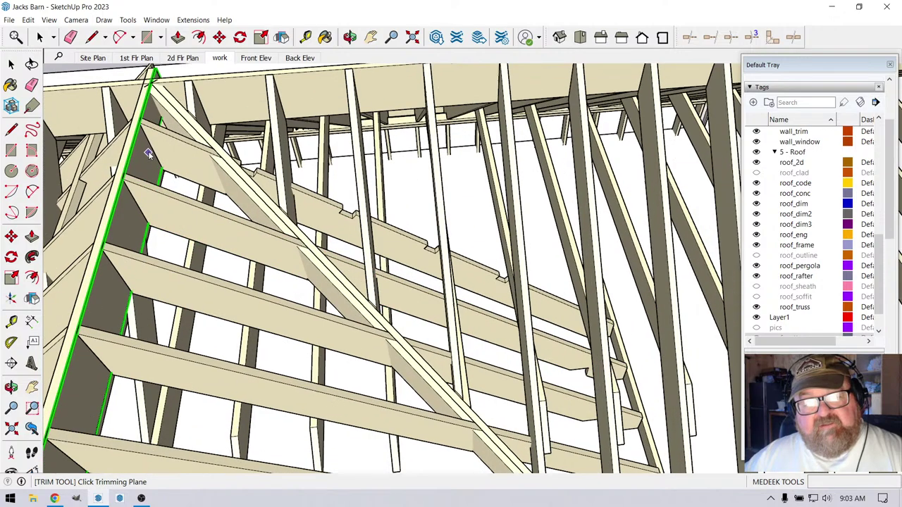
# Trim another jack rafter against the diagonal valley rafter, plus the rafter crossed by the purlin
pyautogui.click(240, 199)
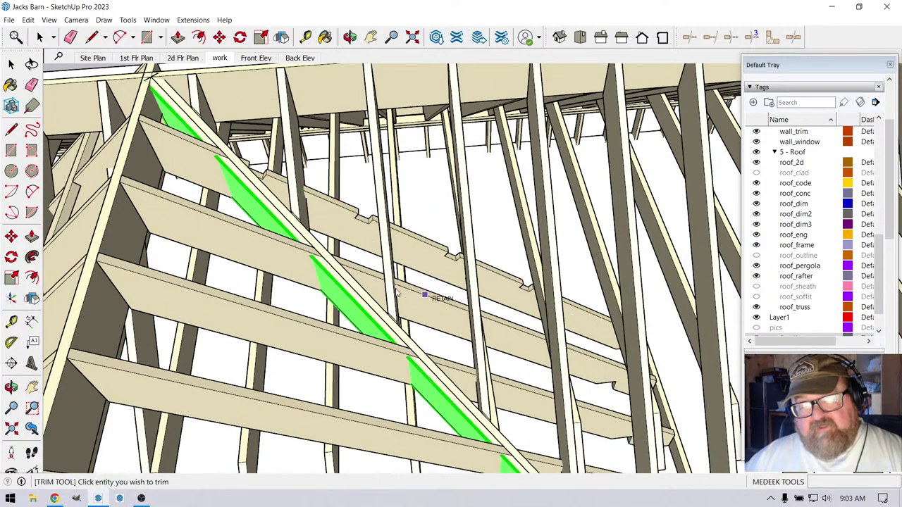
pyautogui.scroll(-3, 396, 294)
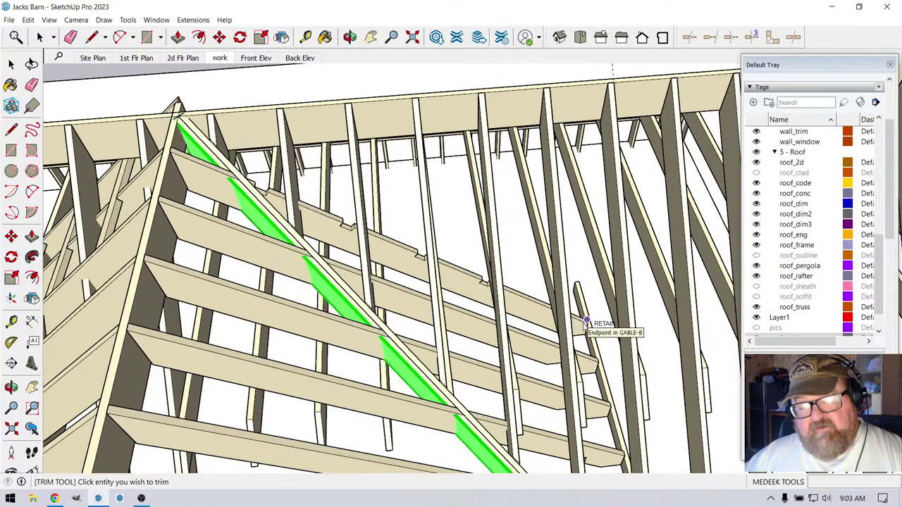
pyautogui.click(585, 324)
pyautogui.press('Escape')
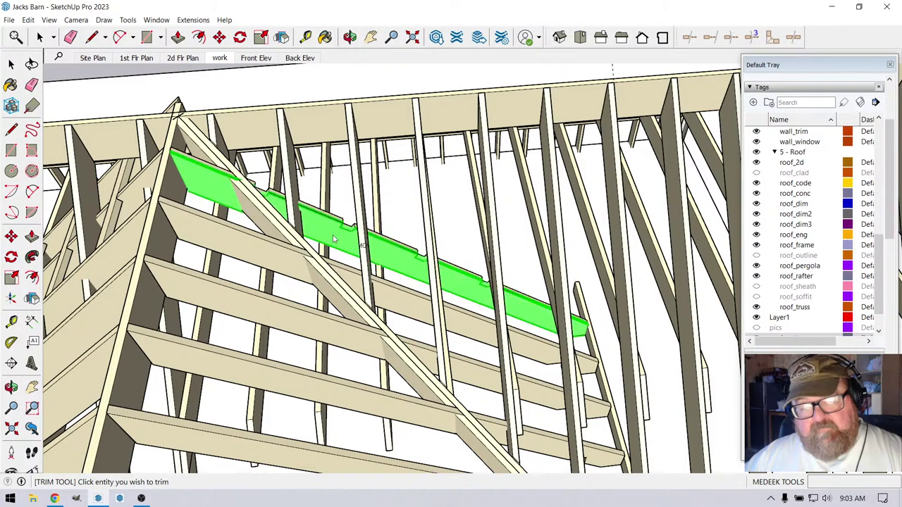
pyautogui.click(258, 225)
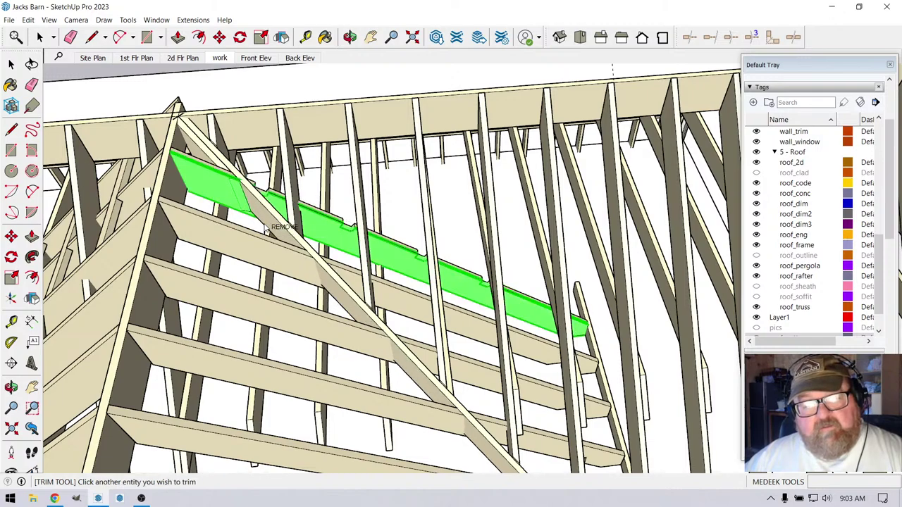
pyautogui.click(40, 40)
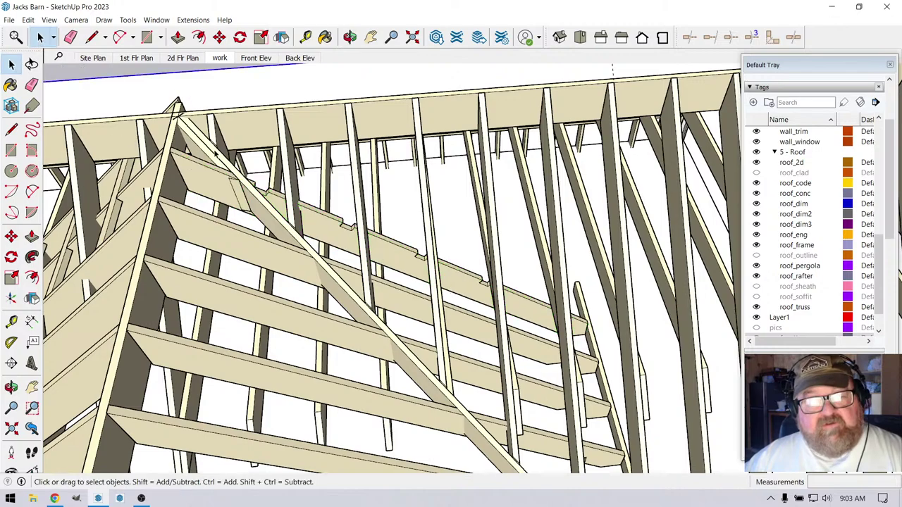
# Trim off the beams overhanging past the diagonal valley rafter with Medeek Trim
pyautogui.scroll(4, 215, 153)
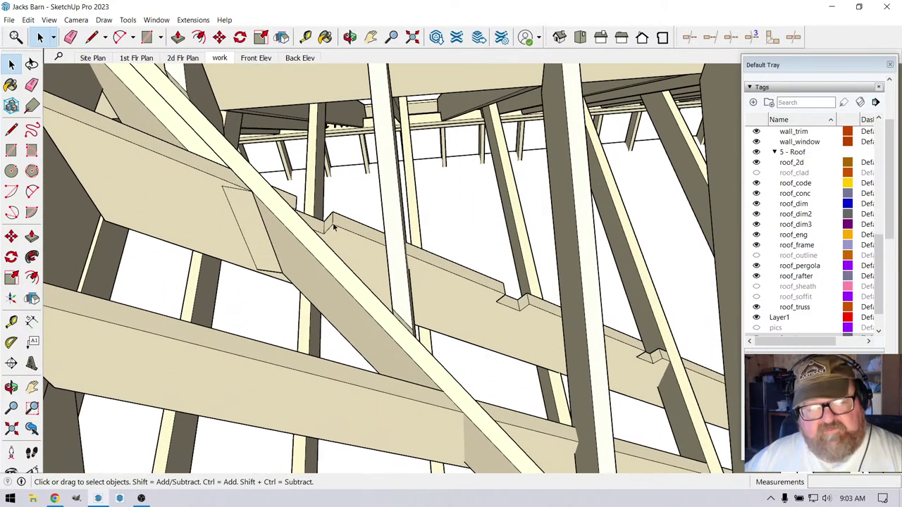
pyautogui.scroll(-1, 334, 226)
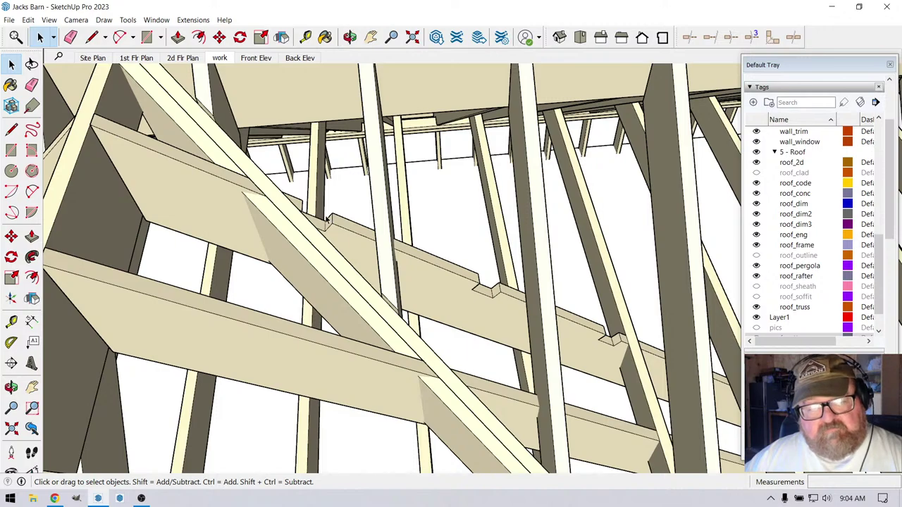
pyautogui.click(690, 36)
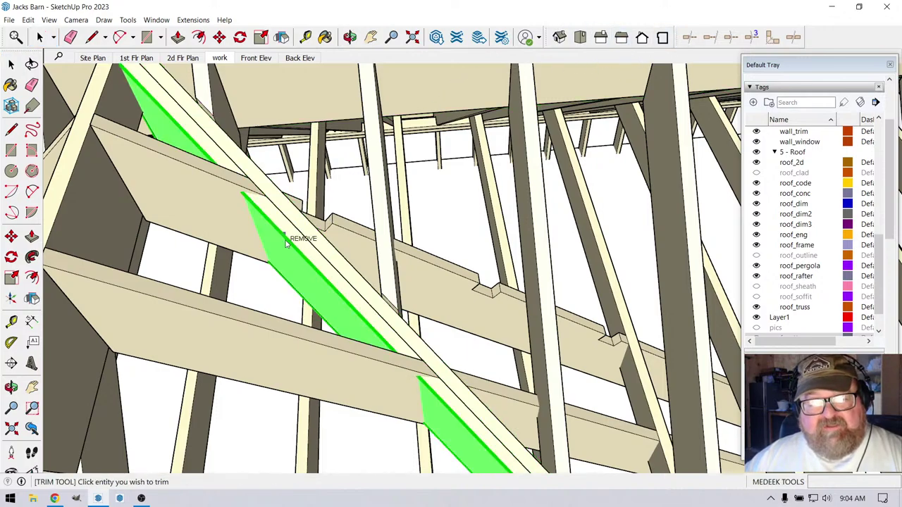
pyautogui.scroll(-2, 198, 213)
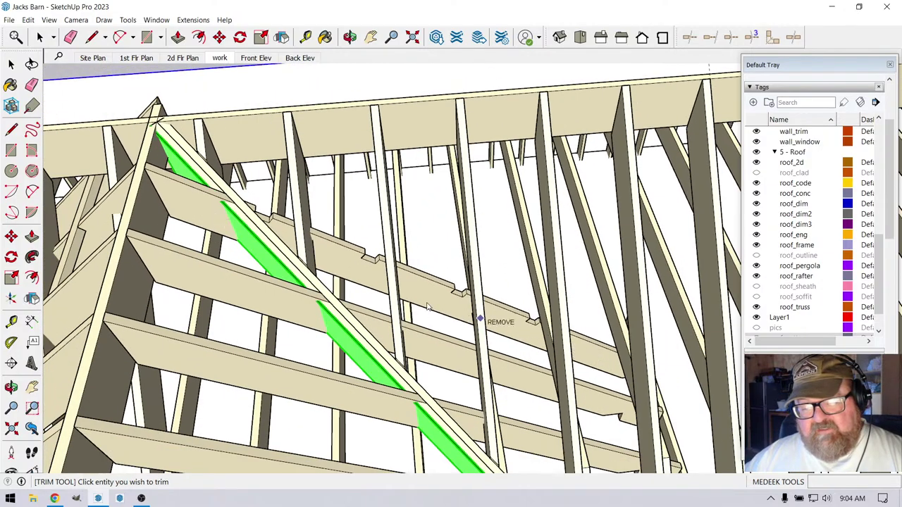
pyautogui.scroll(-2, 492, 322)
pyautogui.scroll(4, 550, 338)
pyautogui.scroll(-4, 545, 331)
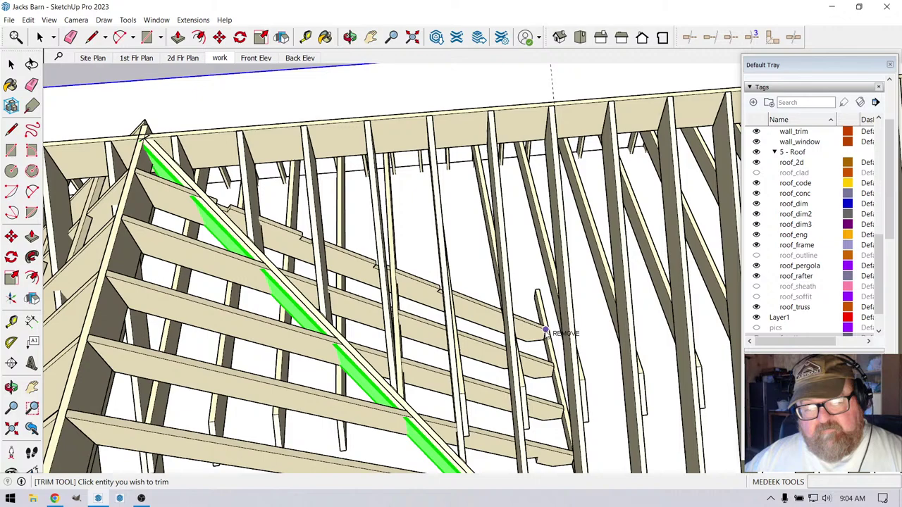
pyautogui.click(546, 333)
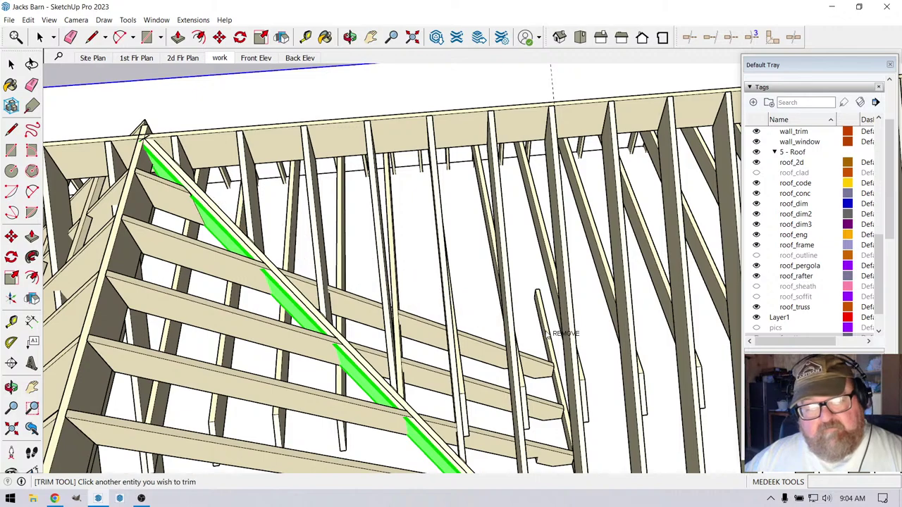
pyautogui.click(548, 334)
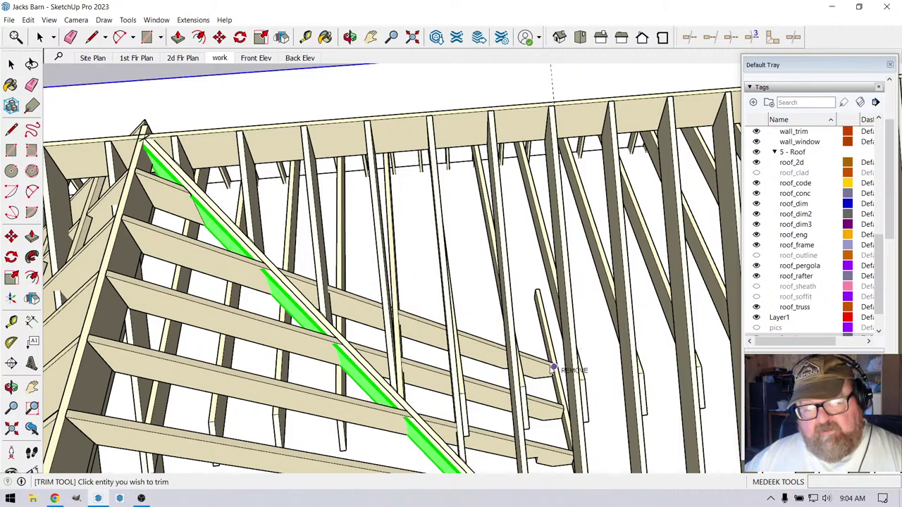
pyautogui.click(554, 370)
pyautogui.click(553, 370)
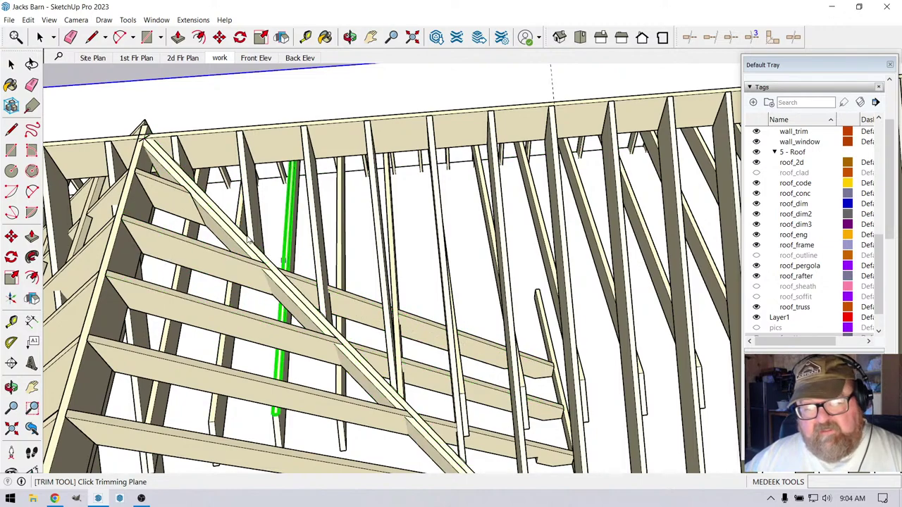
pyautogui.click(39, 37)
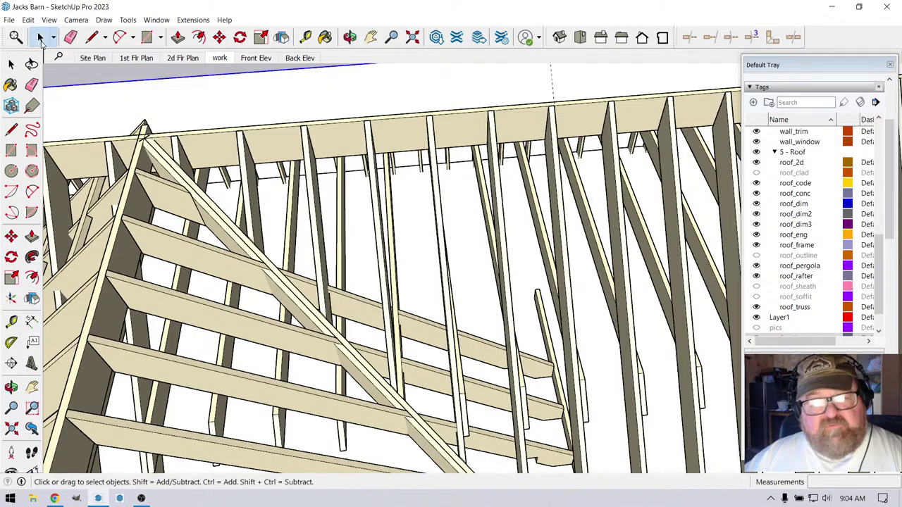
pyautogui.scroll(-3, 345, 187)
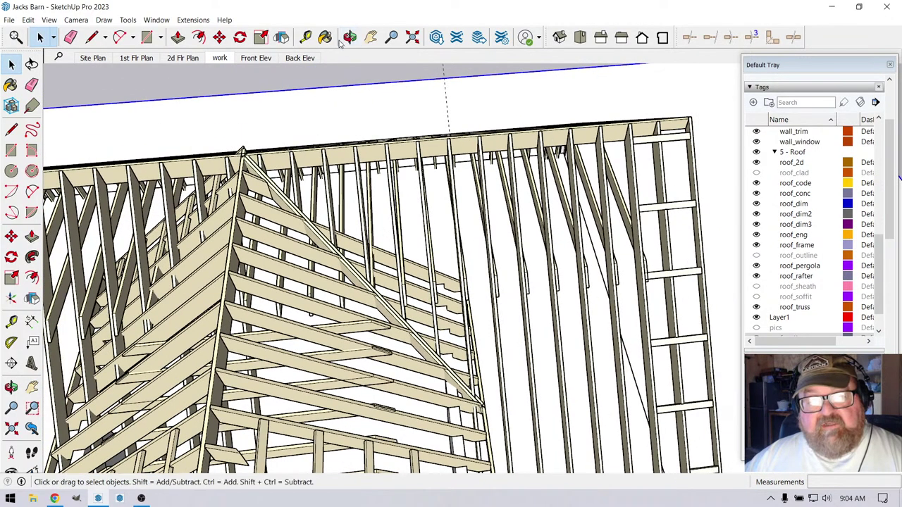
pyautogui.click(350, 38)
pyautogui.moveTo(296, 233); pyautogui.dragTo(319, 225)
pyautogui.scroll(3, 321, 287)
pyautogui.scroll(3, 420, 333)
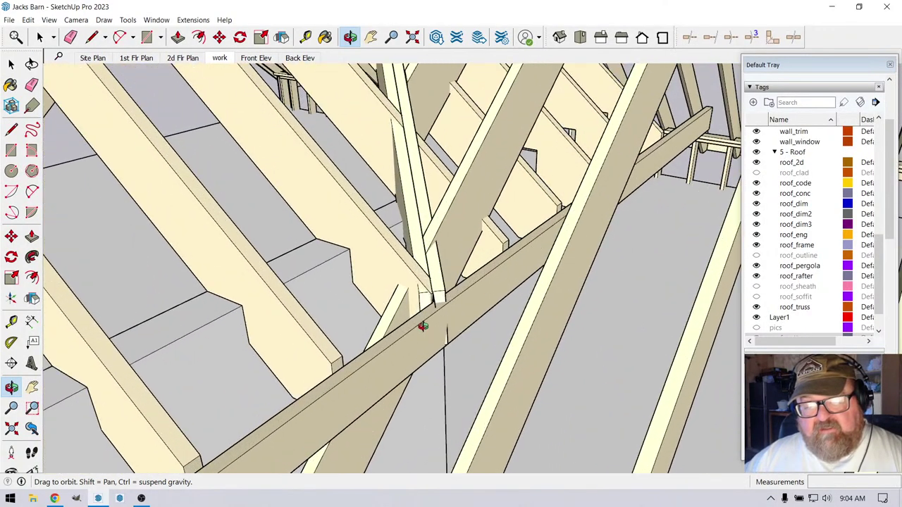
pyautogui.moveTo(435, 328); pyautogui.dragTo(369, 347)
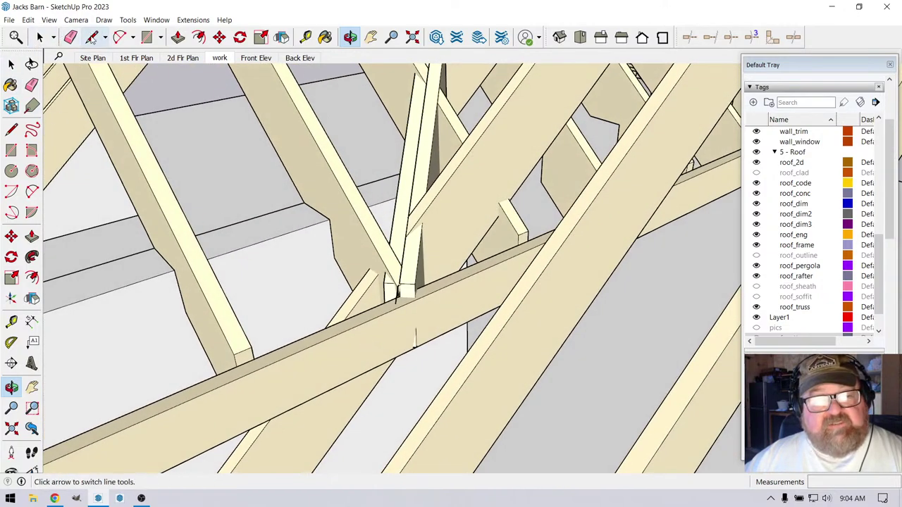
# Inside the beam, draw two dividing lines across its end
pyautogui.click(92, 37)
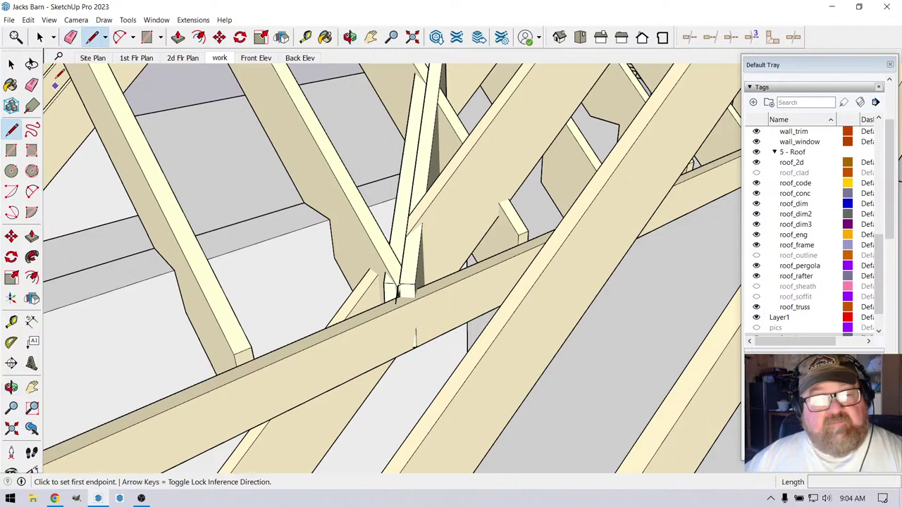
pyautogui.click(40, 36)
pyautogui.doubleClick(316, 359)
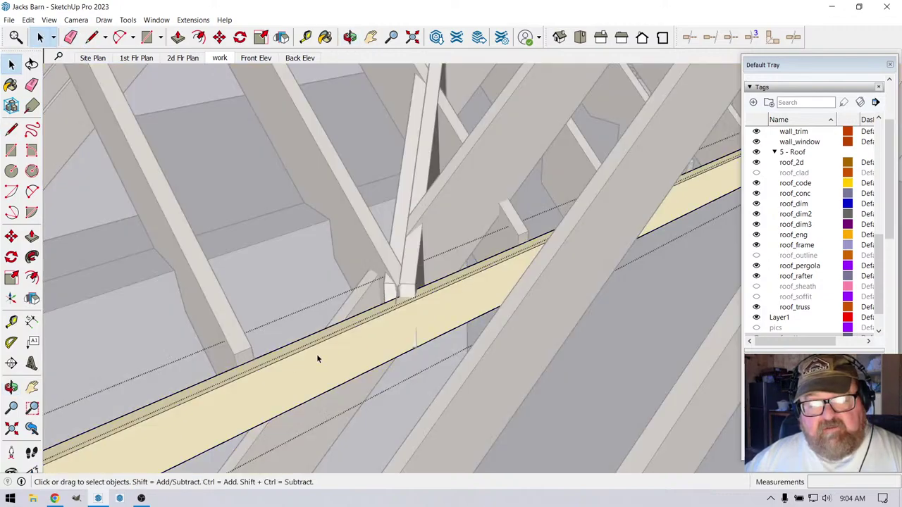
pyautogui.click(92, 36)
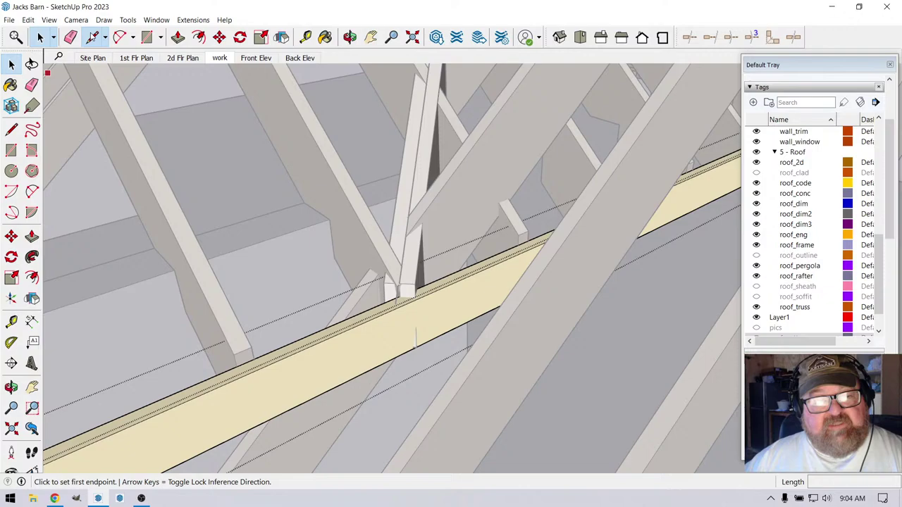
pyautogui.click(304, 348)
pyautogui.click(312, 398)
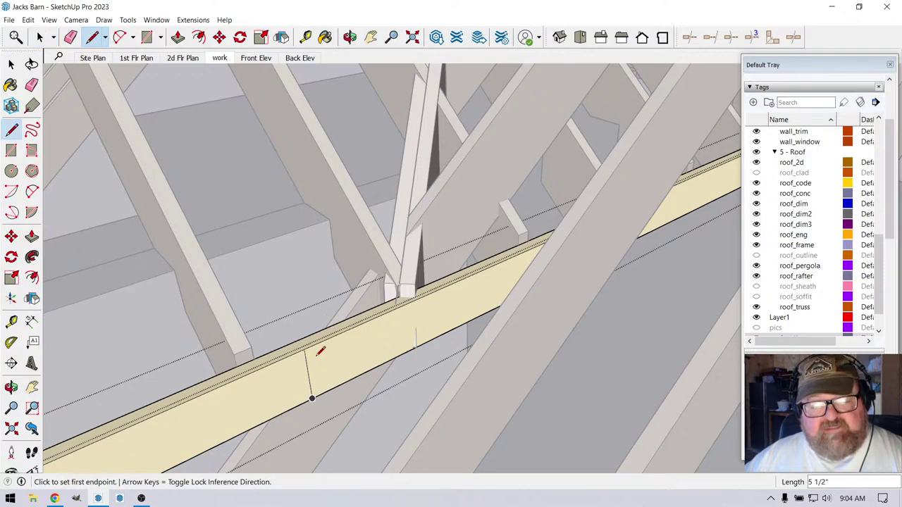
pyautogui.click(329, 338)
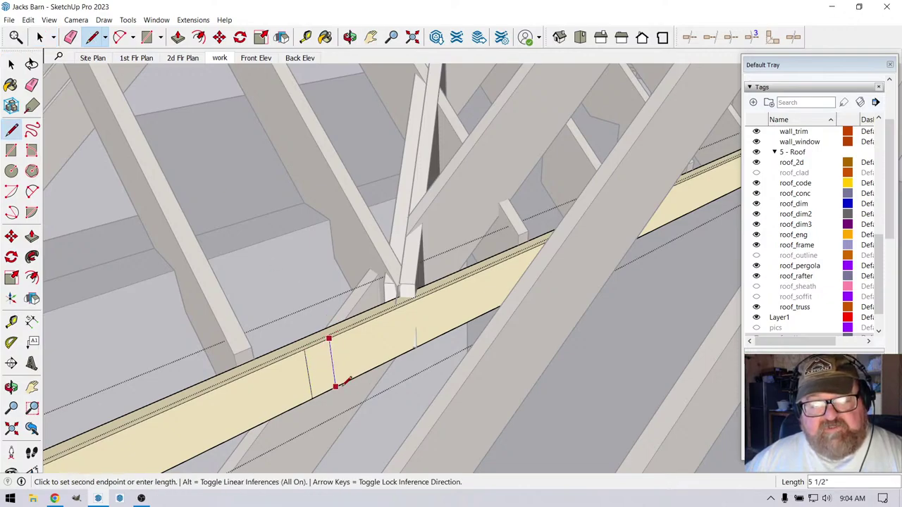
pyautogui.click(335, 386)
# Push/Pull the end section away by 1 1/2" and check the cut rafters
pyautogui.click(177, 37)
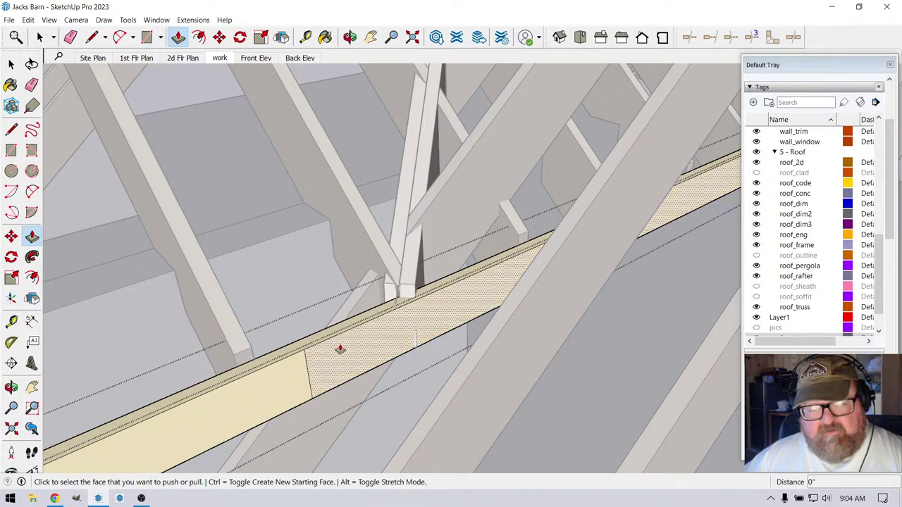
pyautogui.click(338, 348)
pyautogui.click(327, 332)
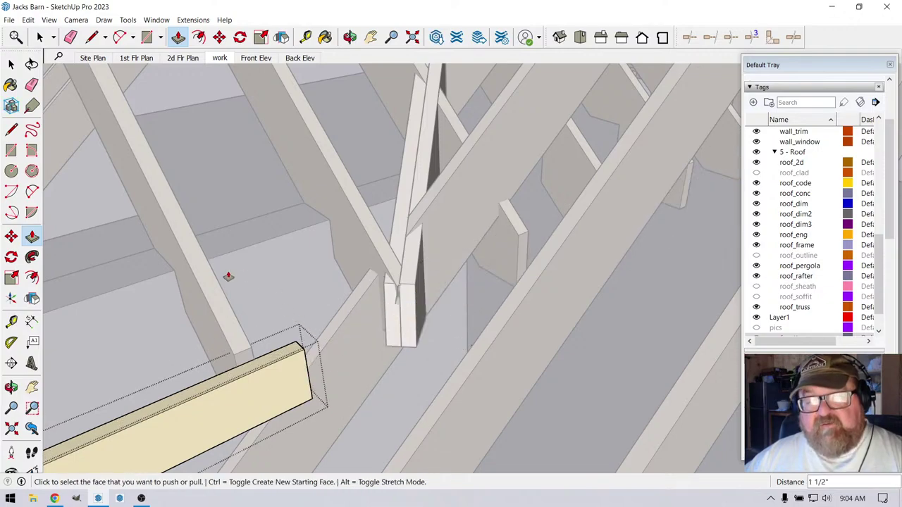
pyautogui.moveTo(228, 276); pyautogui.dragTo(305, 211, button='middle')
pyautogui.press('o')
pyautogui.moveTo(305, 212); pyautogui.dragTo(490, 253)
pyautogui.moveTo(439, 289); pyautogui.dragTo(532, 298)
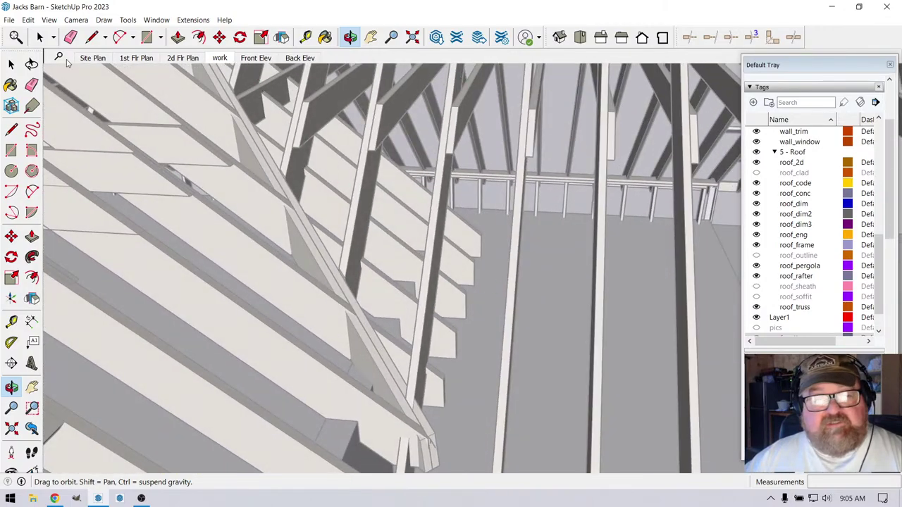
pyautogui.click(40, 36)
# Close the group and set the valley member as the Medeek trimming plane
pyautogui.click(541, 251)
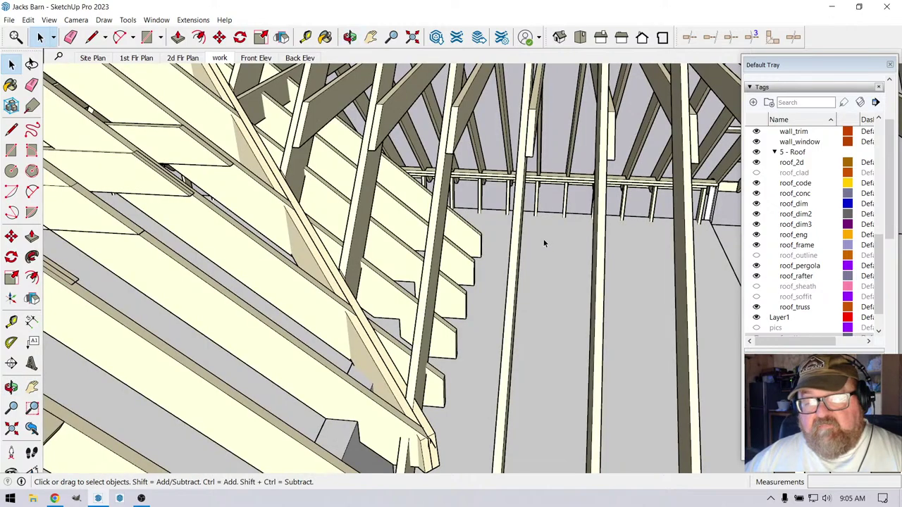
pyautogui.click(690, 36)
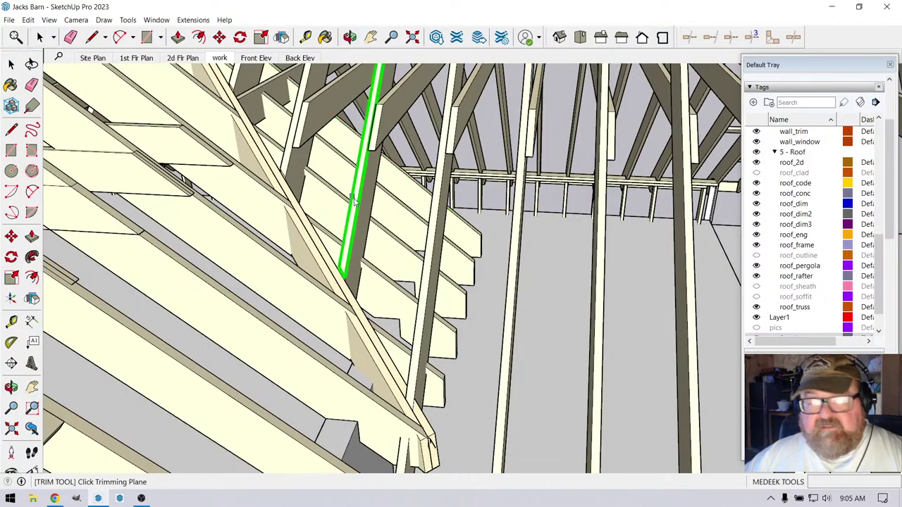
pyautogui.click(301, 261)
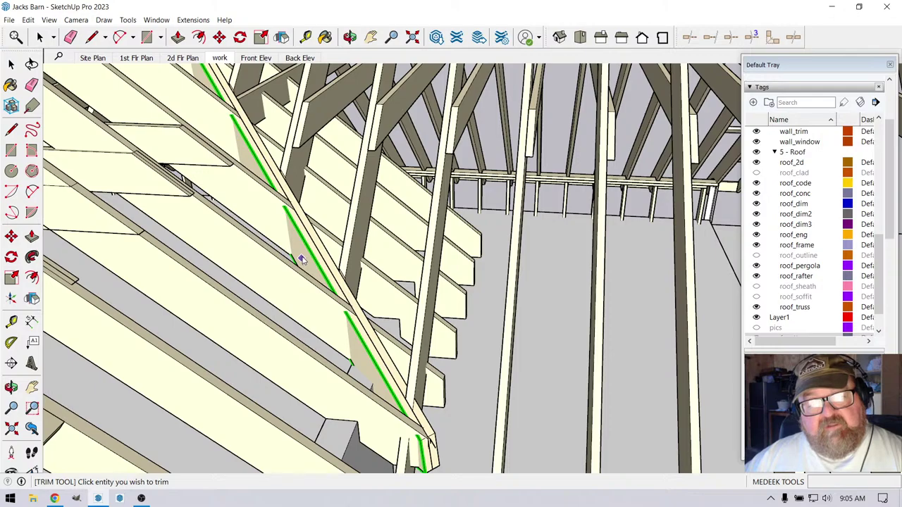
pyautogui.scroll(3, 487, 242)
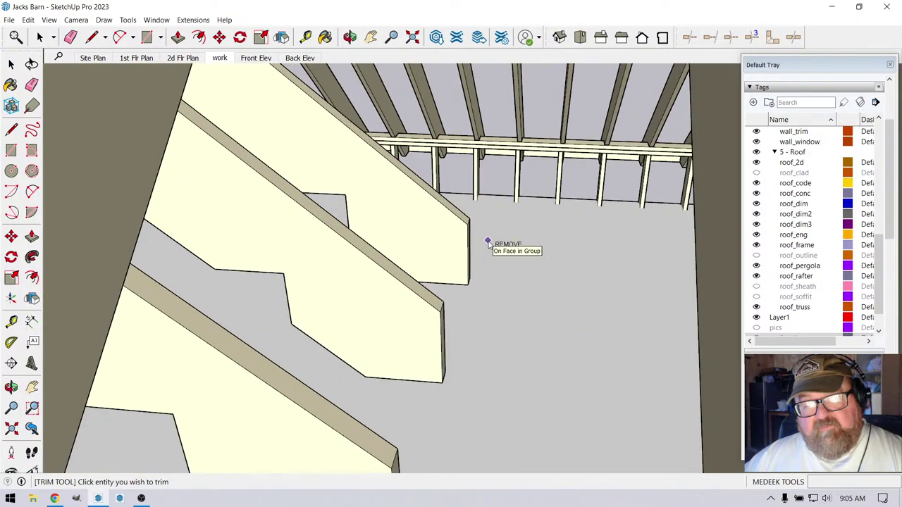
pyautogui.click(349, 37)
pyautogui.moveTo(433, 201); pyautogui.dragTo(324, 282)
pyautogui.rightClick(419, 274)
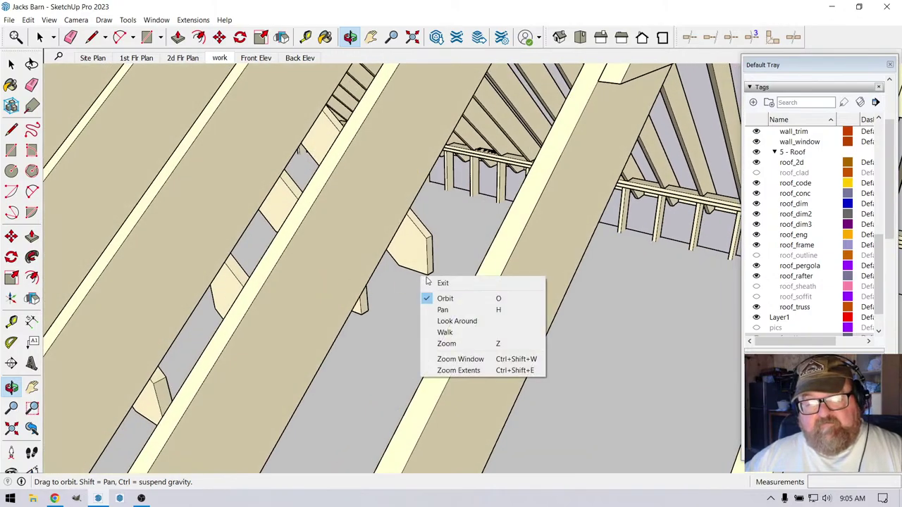
pyautogui.click(434, 282)
# Trim away the gable scrap pieces and the COMMON-B rafter at the valley
pyautogui.click(429, 255)
pyautogui.scroll(-10, 429, 256)
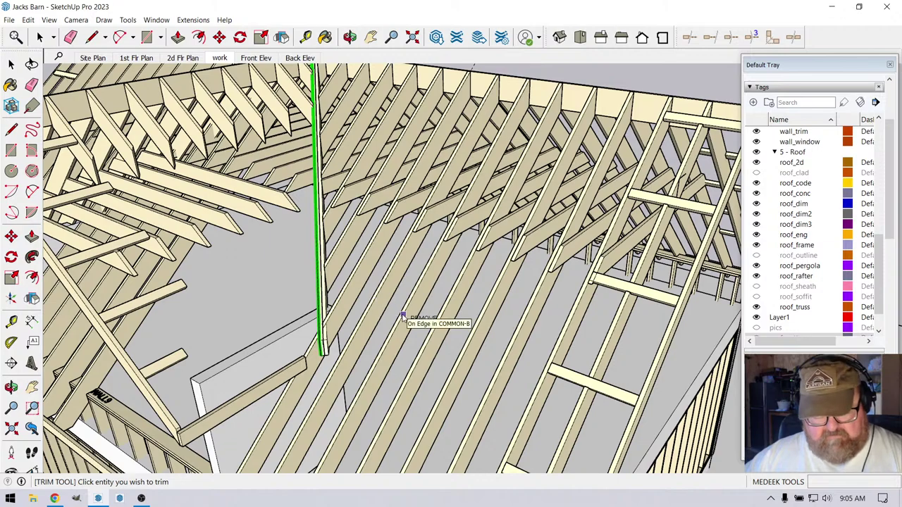
pyautogui.click(403, 318)
pyautogui.scroll(-3, 403, 318)
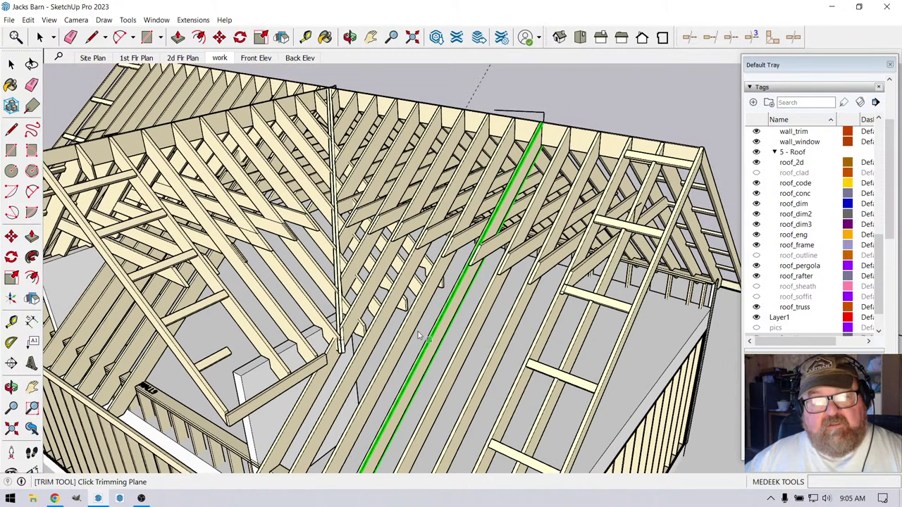
pyautogui.click(39, 37)
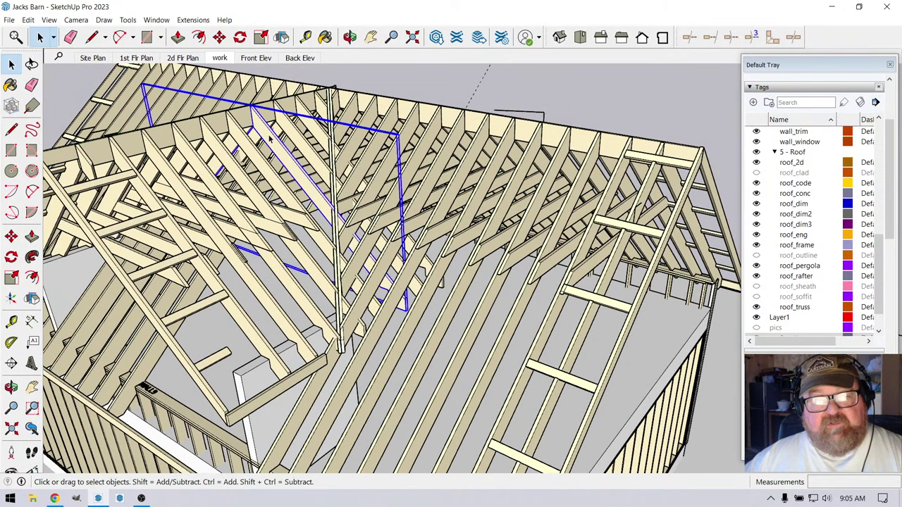
# Use the context menu on two dormer rafter groups, exploding the second into separate pieces
pyautogui.scroll(2, 274, 148)
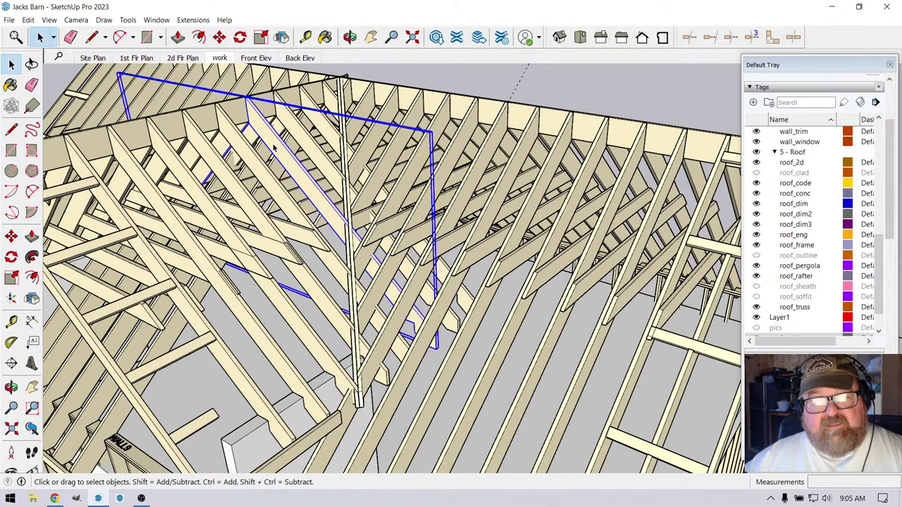
pyautogui.rightClick(274, 148)
pyautogui.click(292, 224)
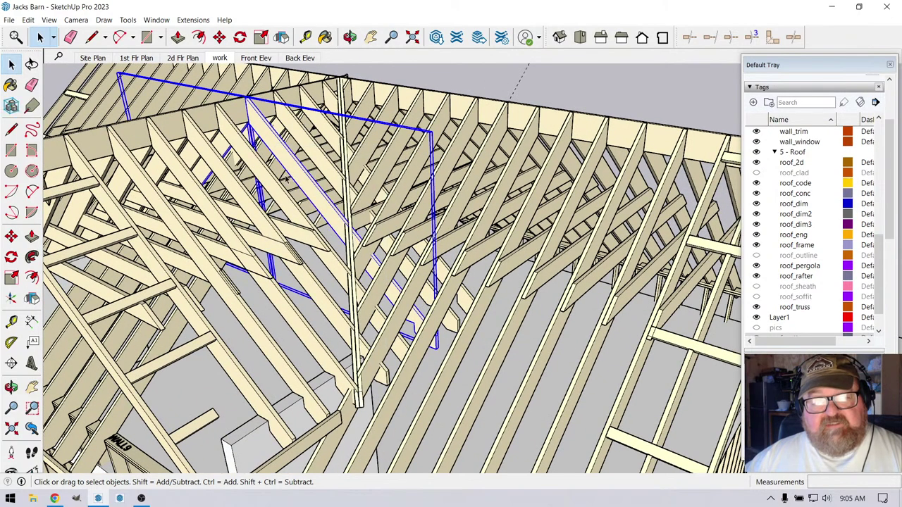
pyautogui.rightClick(303, 131)
pyautogui.click(333, 210)
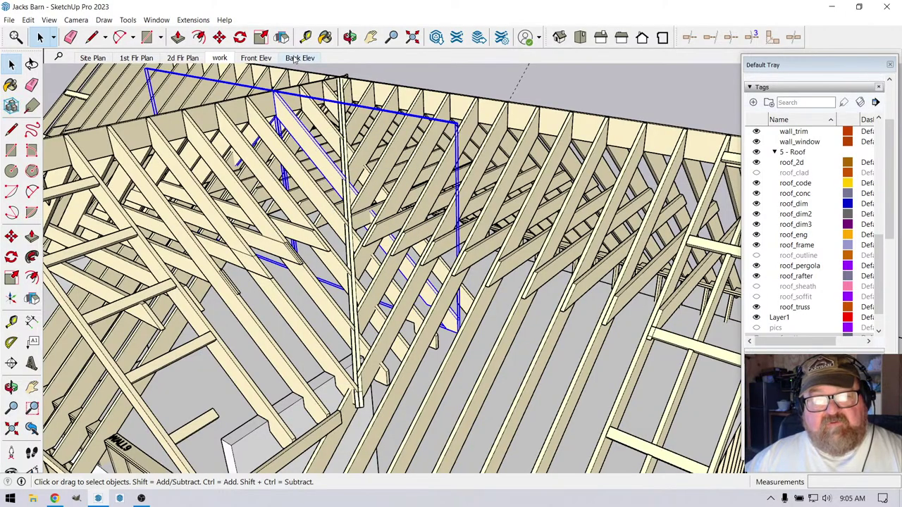
# Make another roof truss component unique after orbiting around the roof framing
pyautogui.click(351, 36)
pyautogui.moveTo(437, 212); pyautogui.dragTo(311, 264)
pyautogui.click(40, 36)
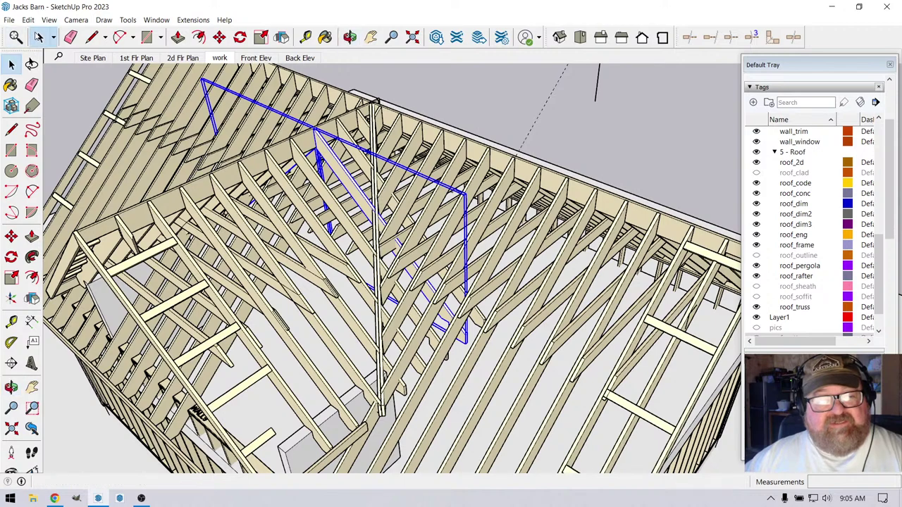
pyautogui.click(293, 205)
pyautogui.rightClick(295, 205)
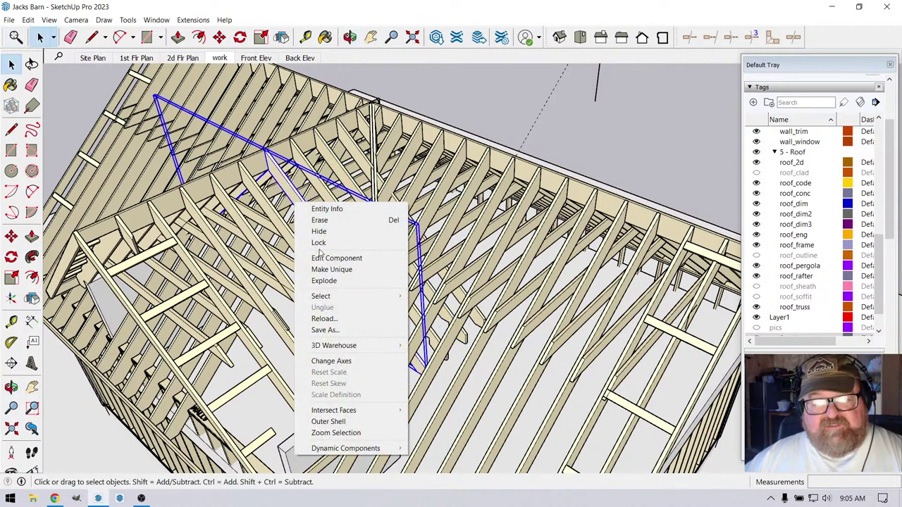
pyautogui.click(322, 270)
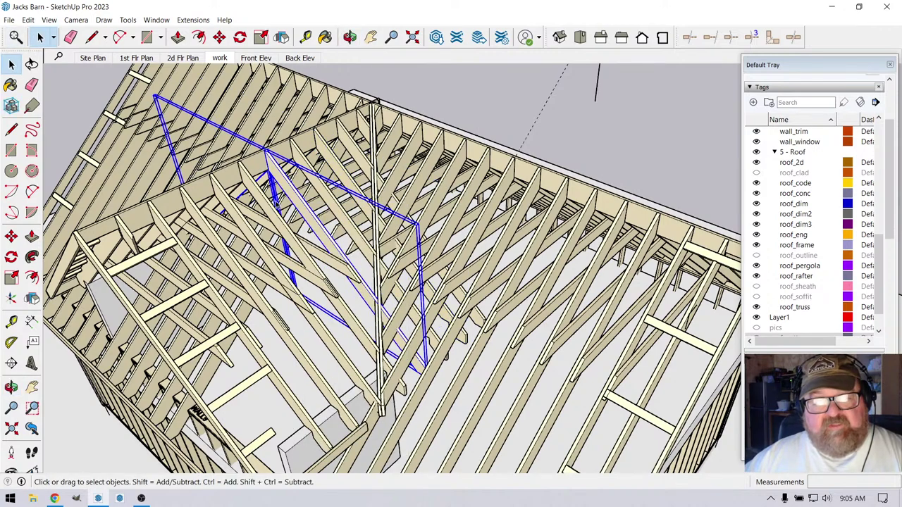
# Explode the next two roof trusses into separate pieces
pyautogui.click(255, 185)
pyautogui.rightClick(255, 186)
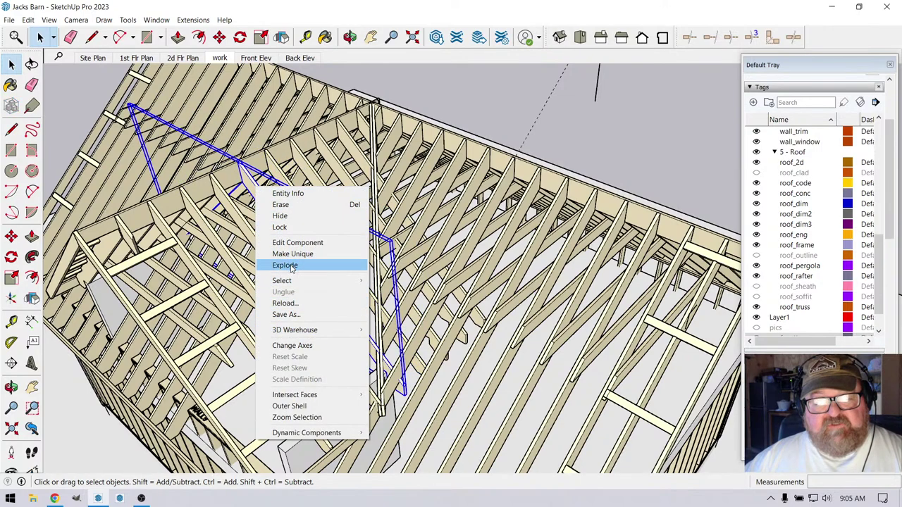
pyautogui.click(292, 267)
pyautogui.click(242, 215)
pyautogui.rightClick(243, 215)
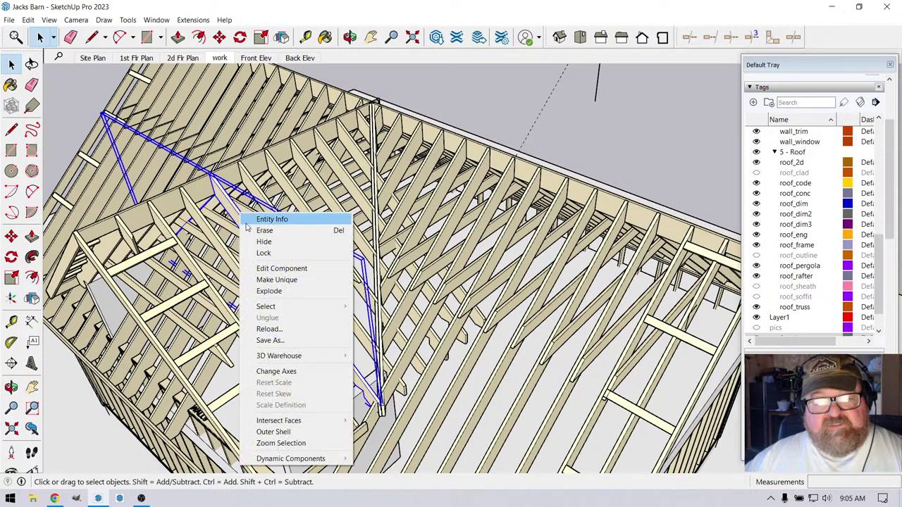
pyautogui.click(271, 291)
# Explode two more trusses further down the roof into separate pieces
pyautogui.rightClick(215, 236)
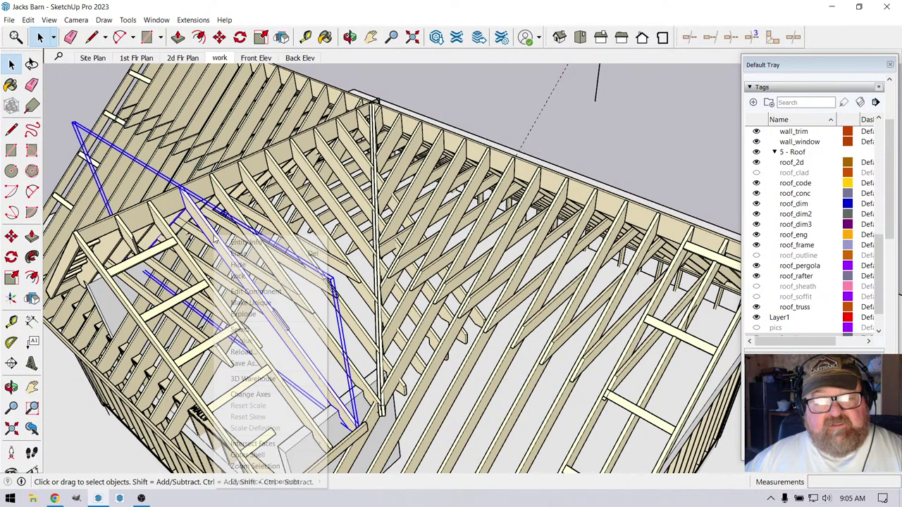
pyautogui.click(247, 315)
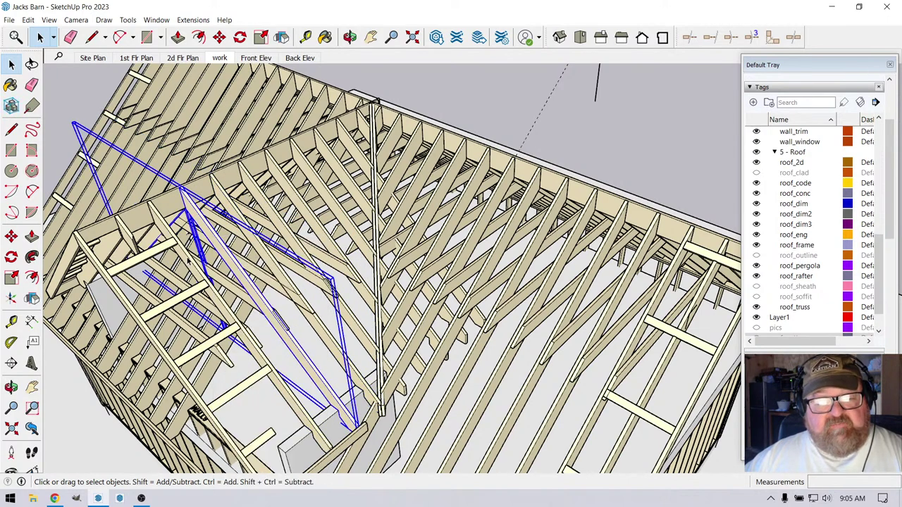
pyautogui.click(187, 260)
pyautogui.rightClick(187, 262)
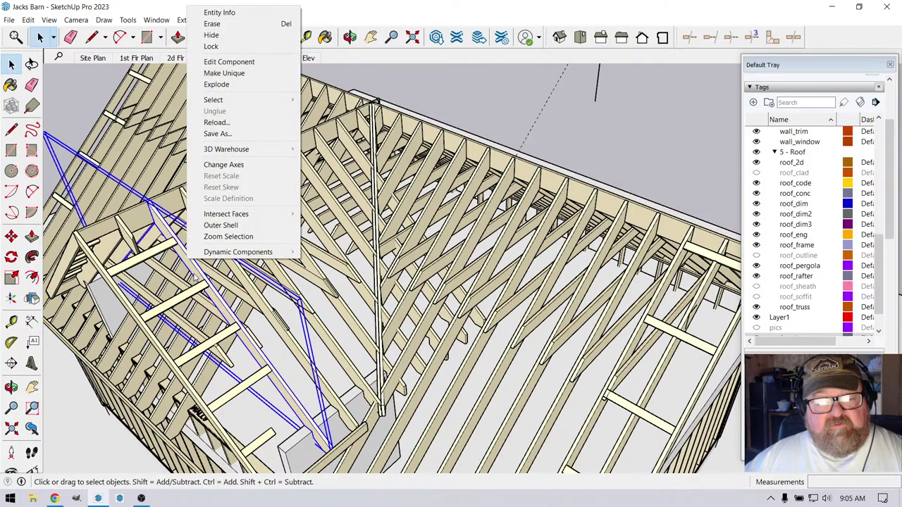
pyautogui.click(217, 85)
# Select the smaller lower truss and its neighbouring trusses to the right
pyautogui.scroll(-2, 156, 284)
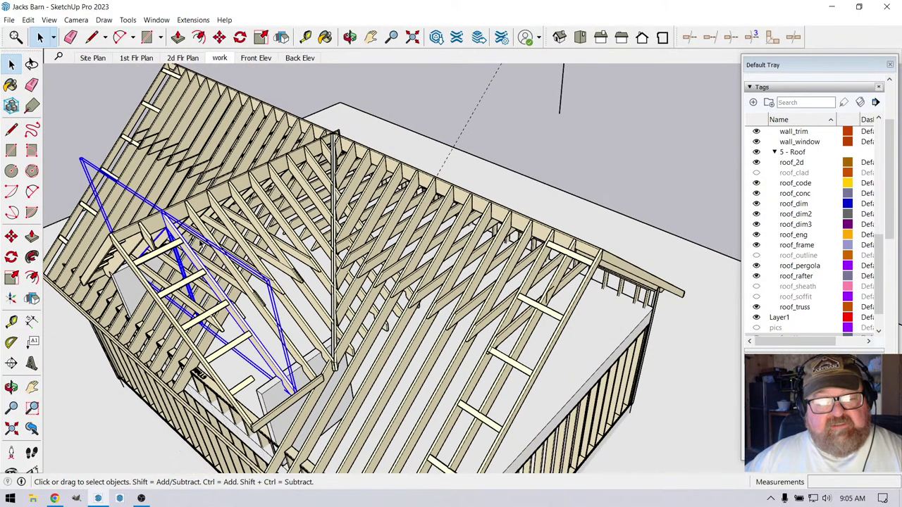
pyautogui.click(183, 331)
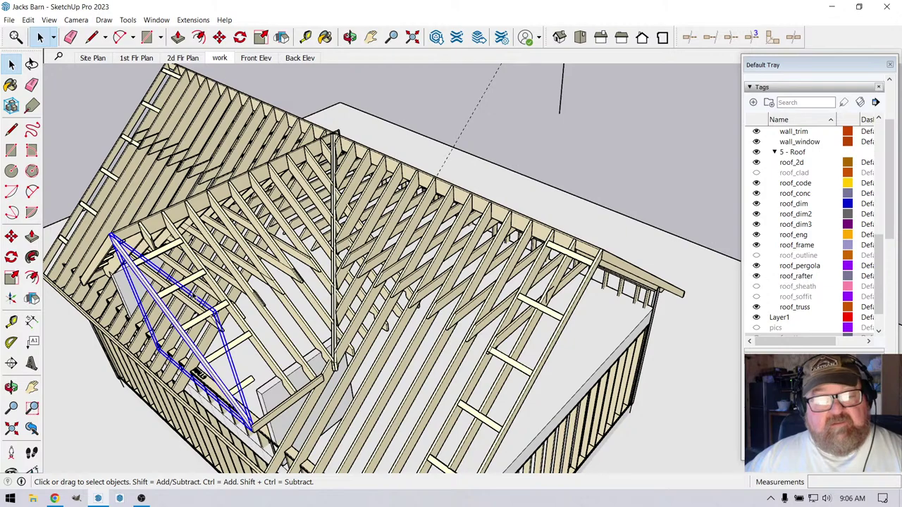
pyautogui.scroll(2, 195, 258)
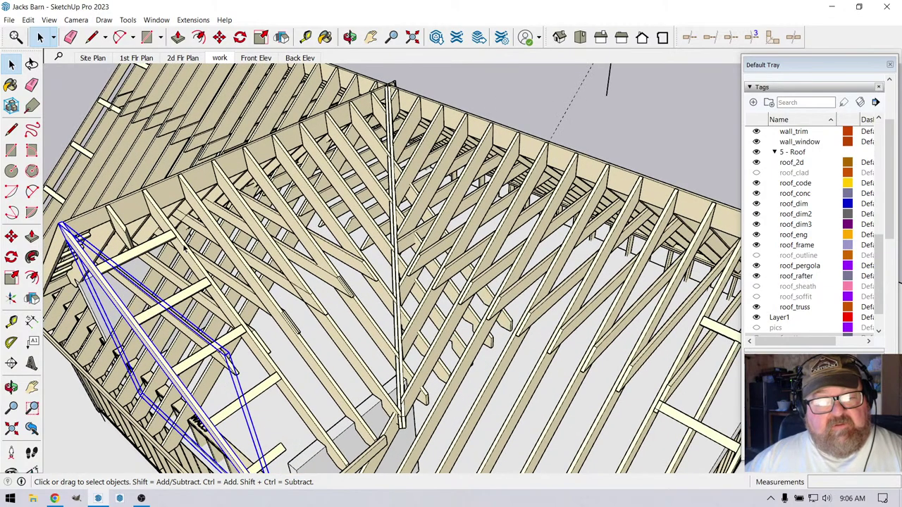
pyautogui.moveTo(184, 248); pyautogui.dragTo(236, 248, button='middle')
pyautogui.click(204, 257)
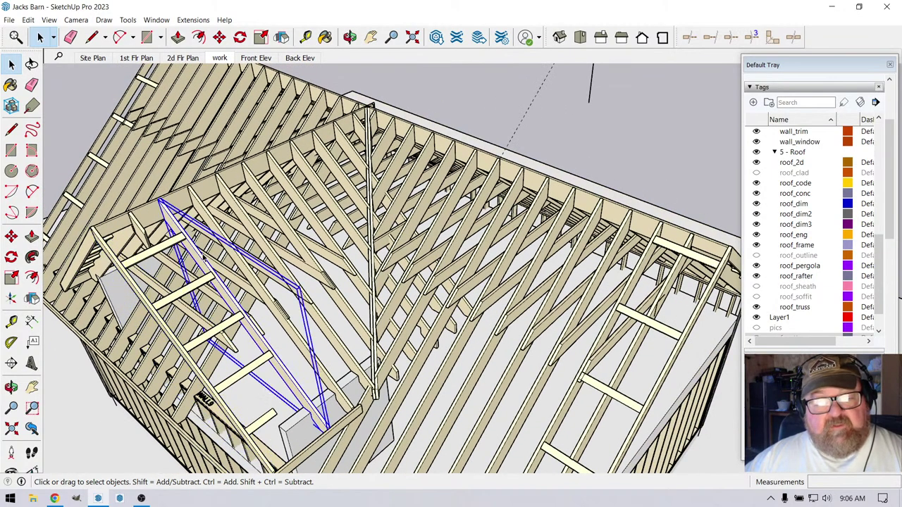
pyautogui.click(222, 242)
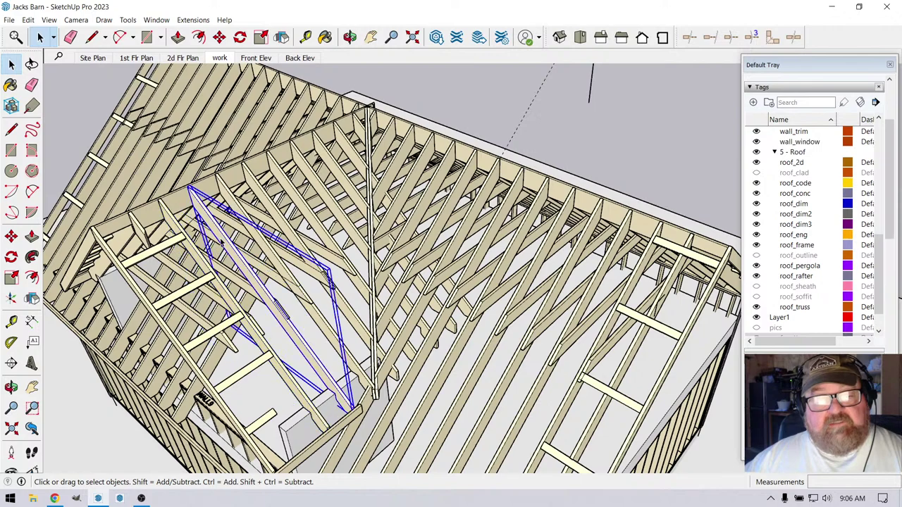
# Select the remaining trusses running along the roof, ending on a low side-on view
pyautogui.click(238, 208)
pyautogui.click(259, 192)
pyautogui.click(282, 176)
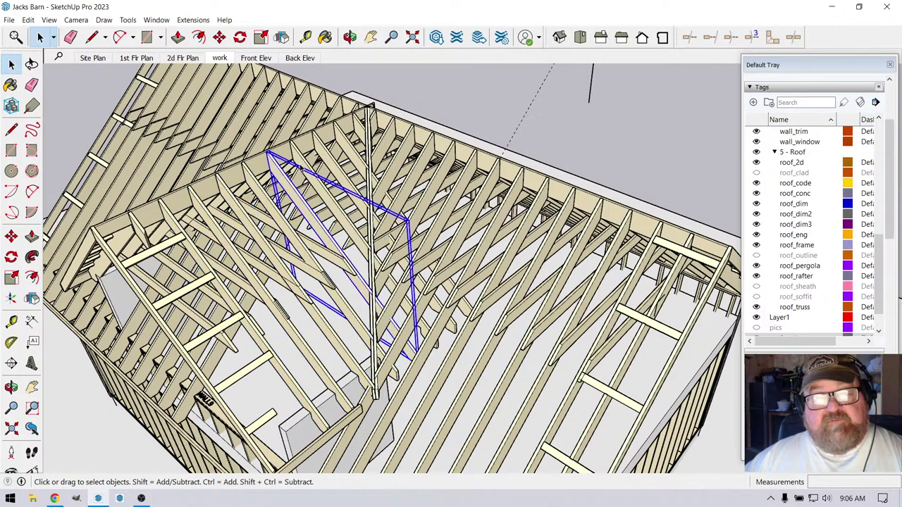
pyautogui.click(303, 164)
pyautogui.click(324, 154)
pyautogui.click(343, 142)
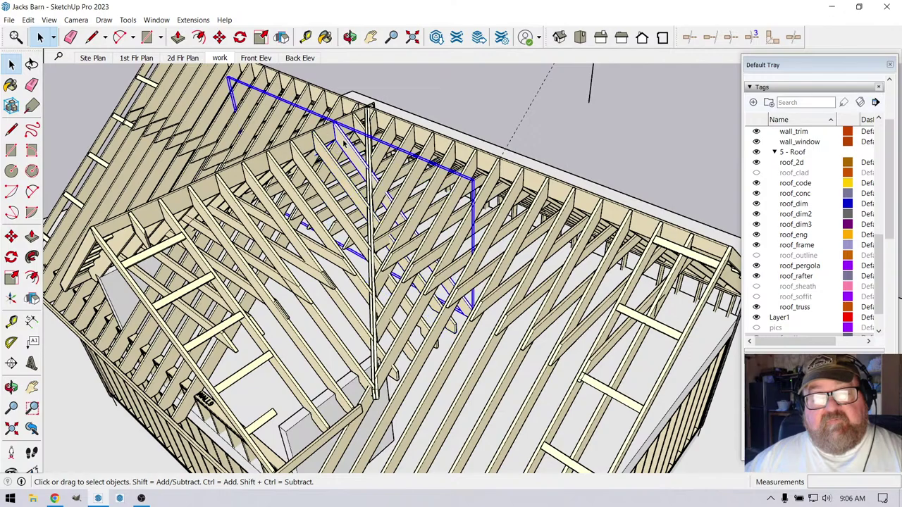
pyautogui.click(351, 37)
pyautogui.moveTo(338, 85); pyautogui.dragTo(240, 65)
pyautogui.scroll(3, 327, 185)
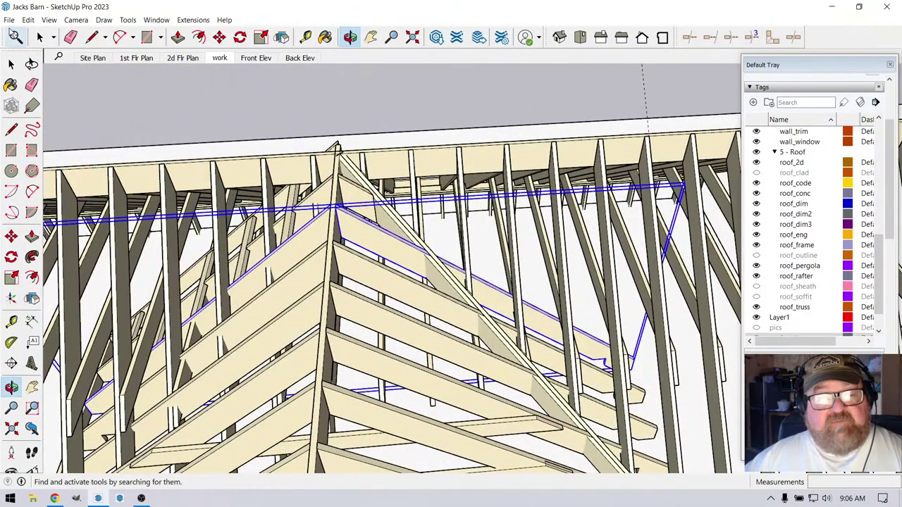
pyautogui.click(40, 36)
pyautogui.rightClick(387, 246)
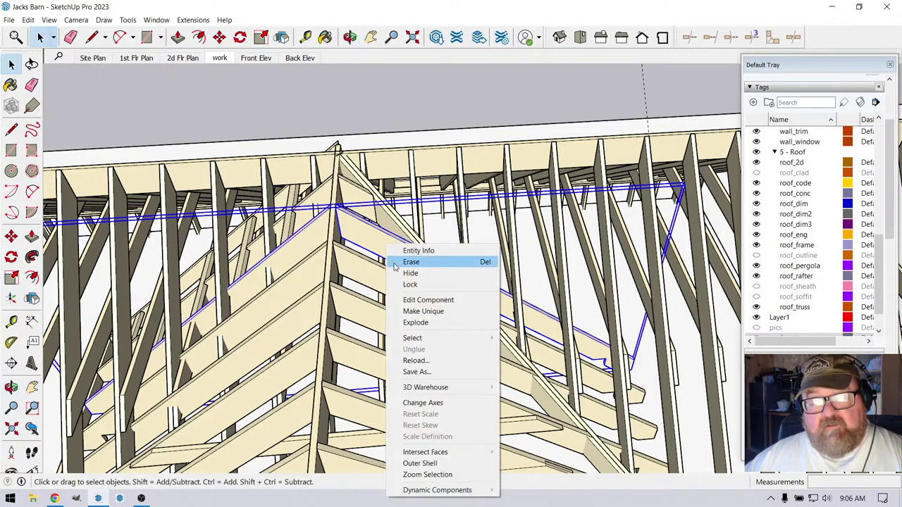
pyautogui.click(397, 317)
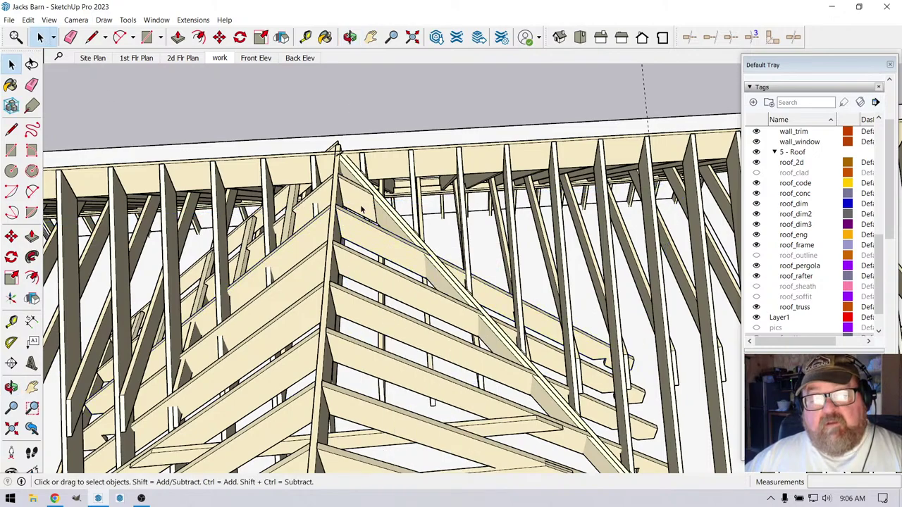
pyautogui.click(357, 231)
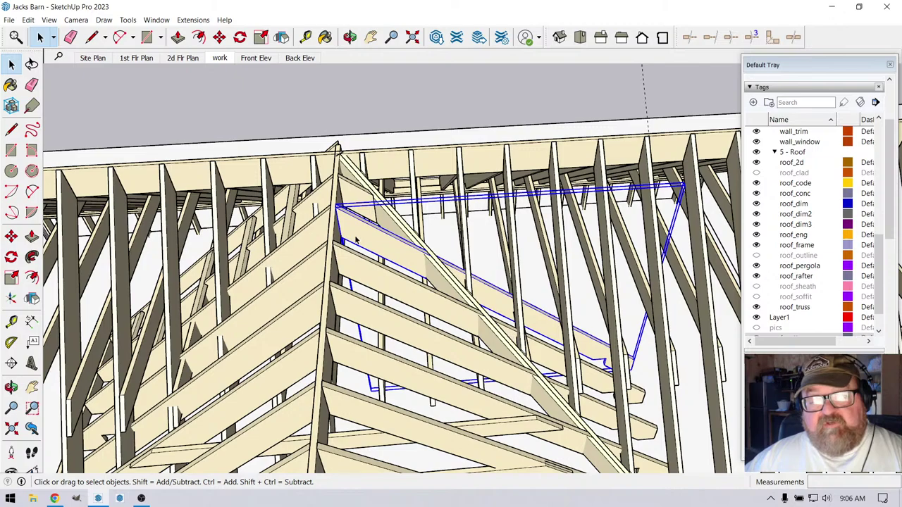
pyautogui.click(348, 195)
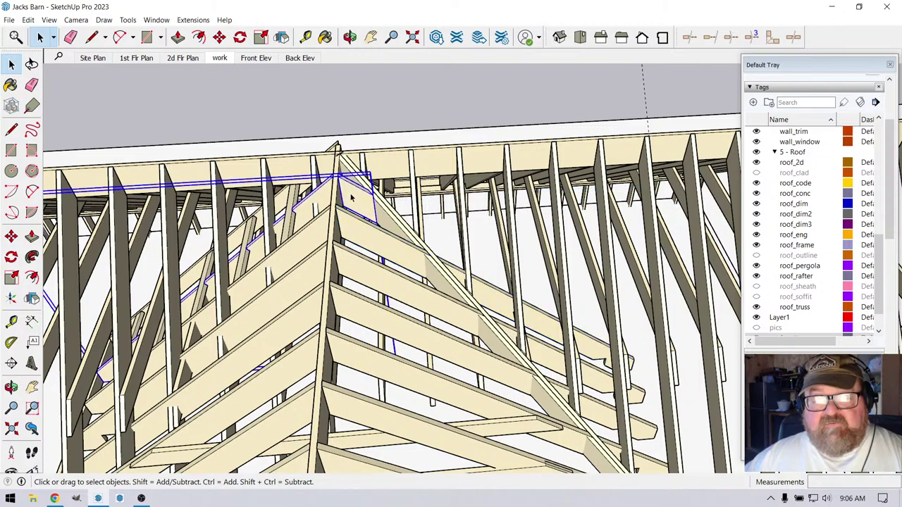
pyautogui.rightClick(352, 198)
pyautogui.click(375, 276)
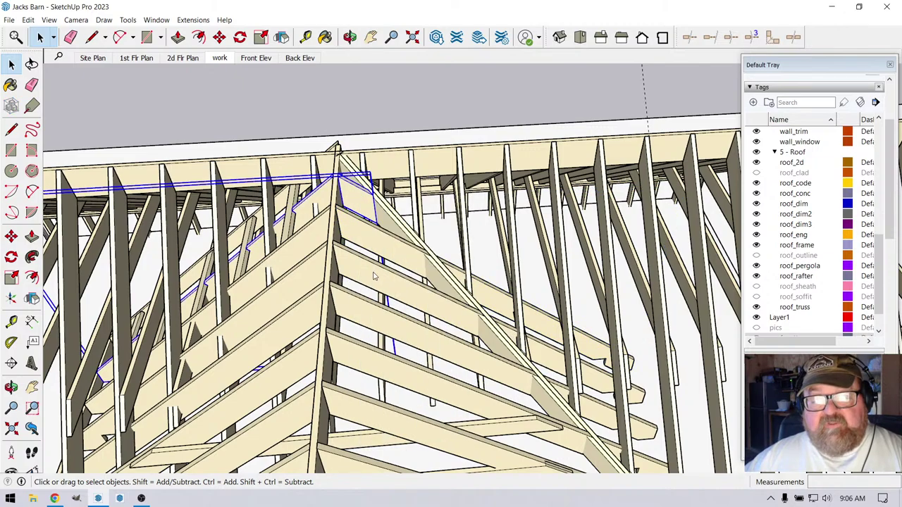
pyautogui.click(308, 134)
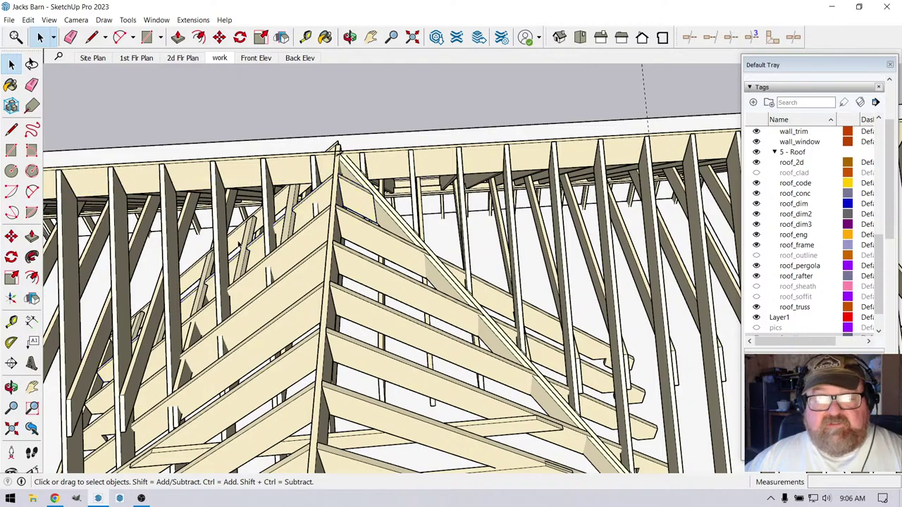
pyautogui.moveTo(395, 232); pyautogui.dragTo(323, 179, button='middle')
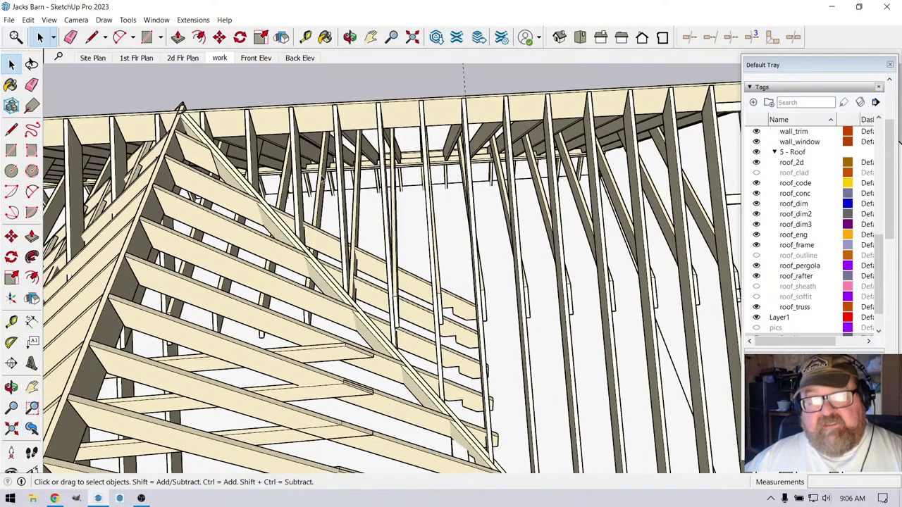
# Activate the Paint Bucket so the Materials panel appears in the Default Tray below Tags
pyautogui.click(350, 37)
pyautogui.moveTo(322, 235); pyautogui.dragTo(372, 245)
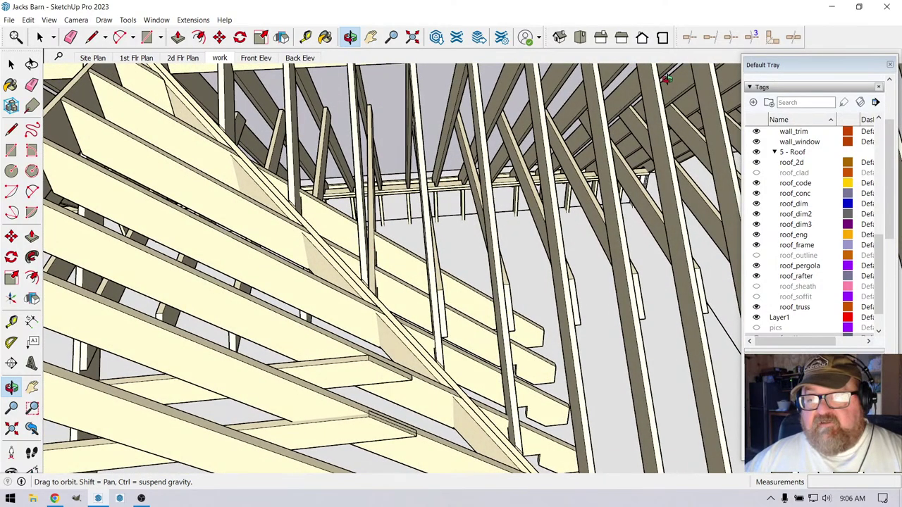
pyautogui.click(690, 36)
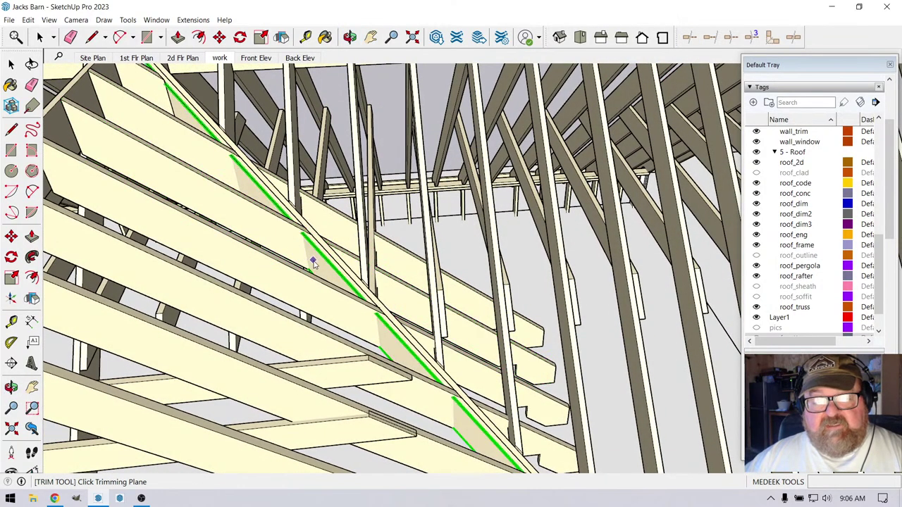
pyautogui.click(325, 37)
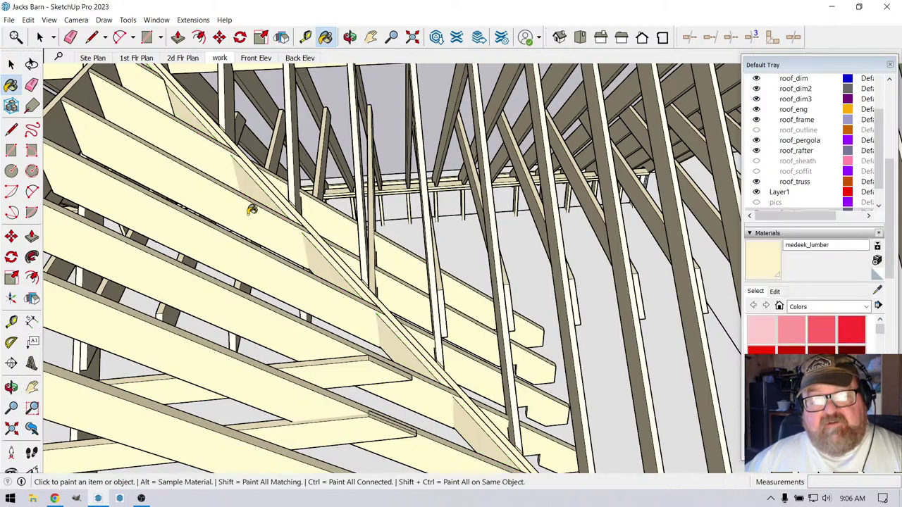
pyautogui.click(349, 37)
pyautogui.moveTo(342, 220); pyautogui.dragTo(481, 268)
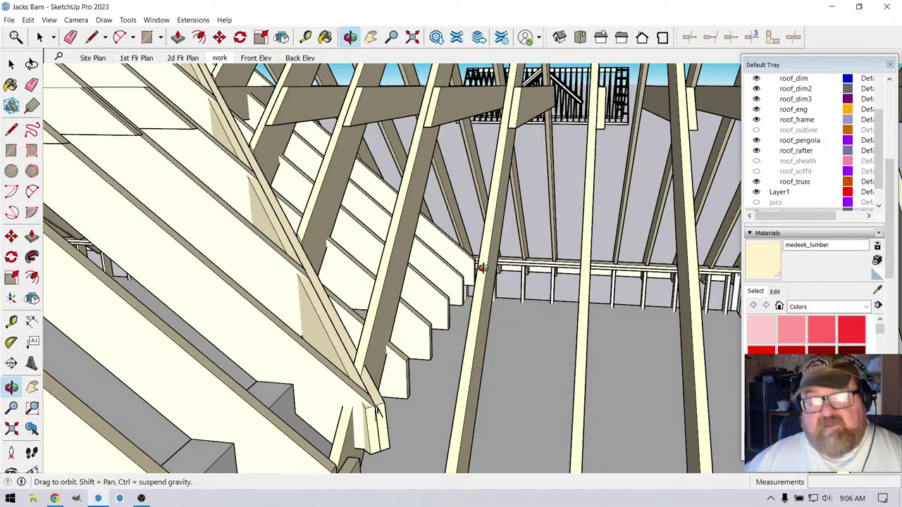
# Trim the six jack rafter tails past the valley rafter with the Medeek Trim tool
pyautogui.click(690, 36)
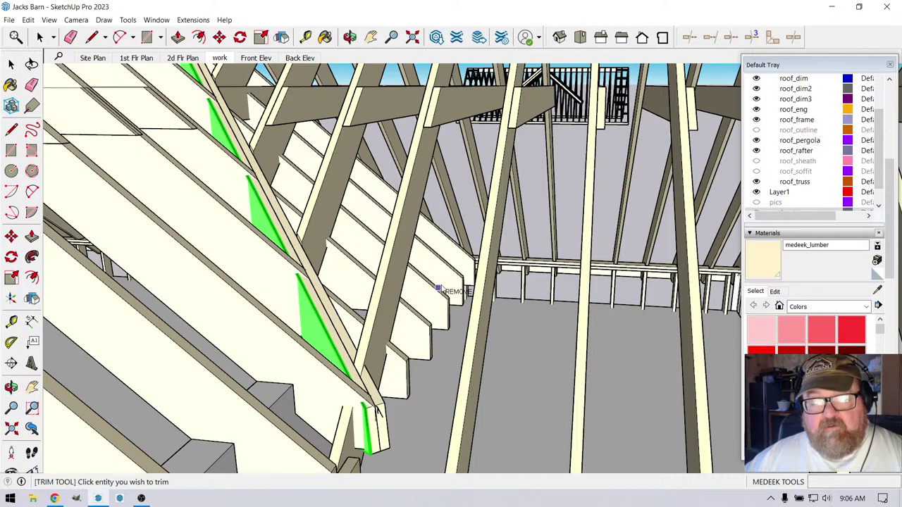
pyautogui.click(474, 262)
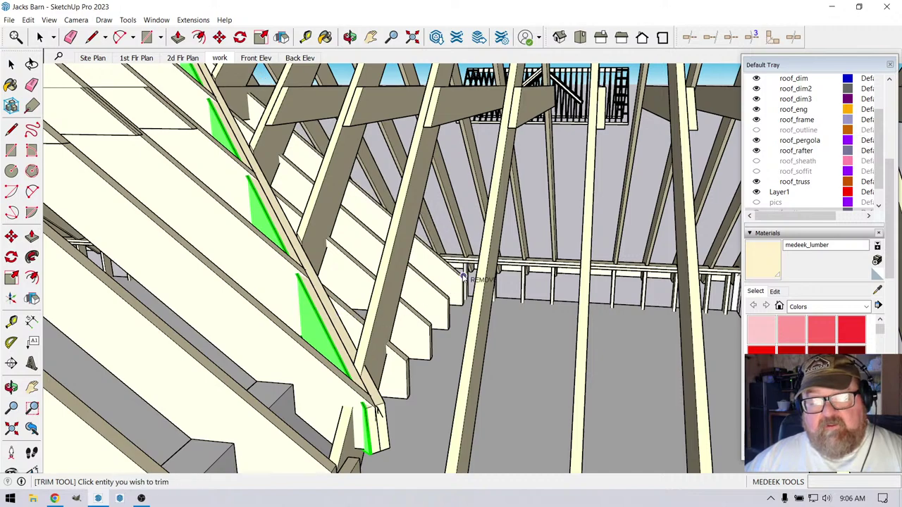
pyautogui.click(459, 288)
pyautogui.click(448, 301)
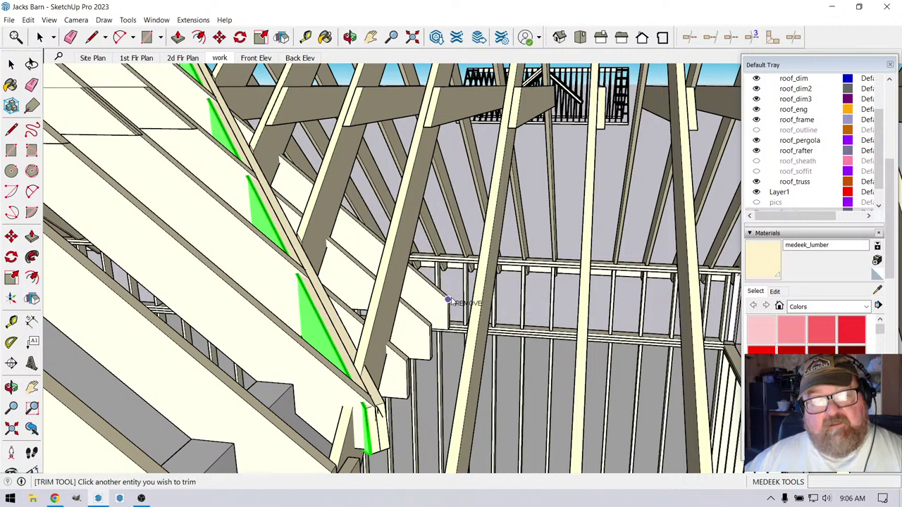
pyautogui.click(448, 302)
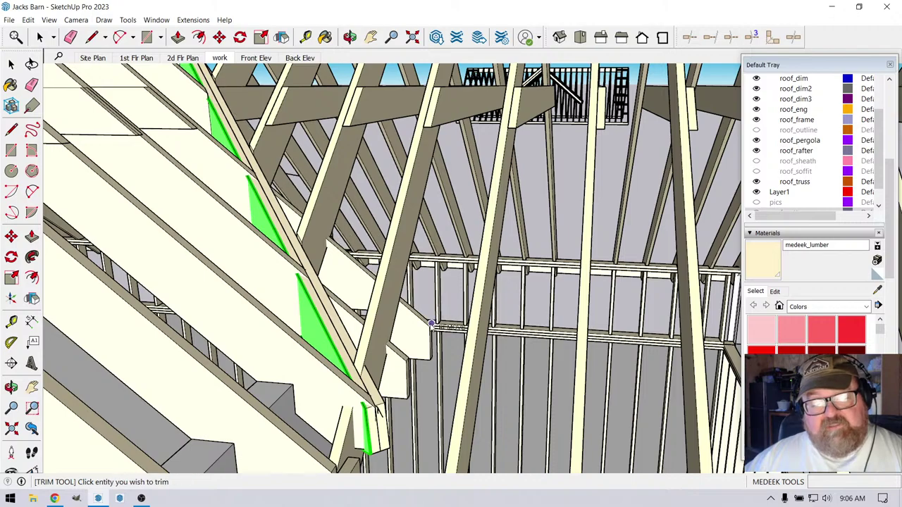
pyautogui.click(431, 326)
pyautogui.click(408, 360)
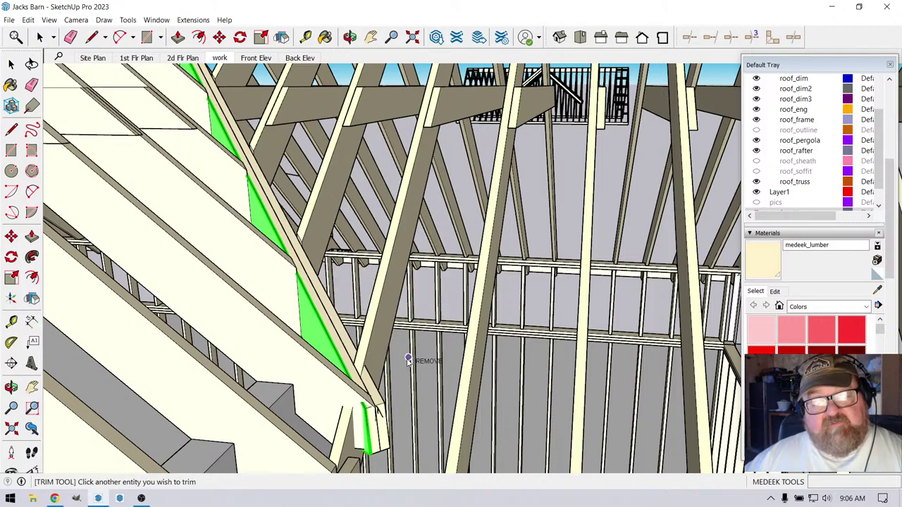
pyautogui.scroll(-3, 389, 411)
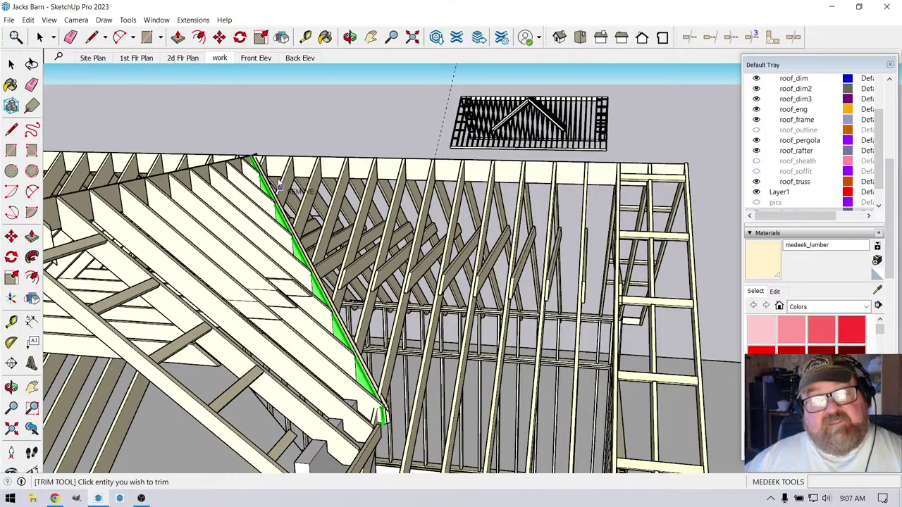
pyautogui.moveTo(302, 298); pyautogui.dragTo(354, 265, button='middle')
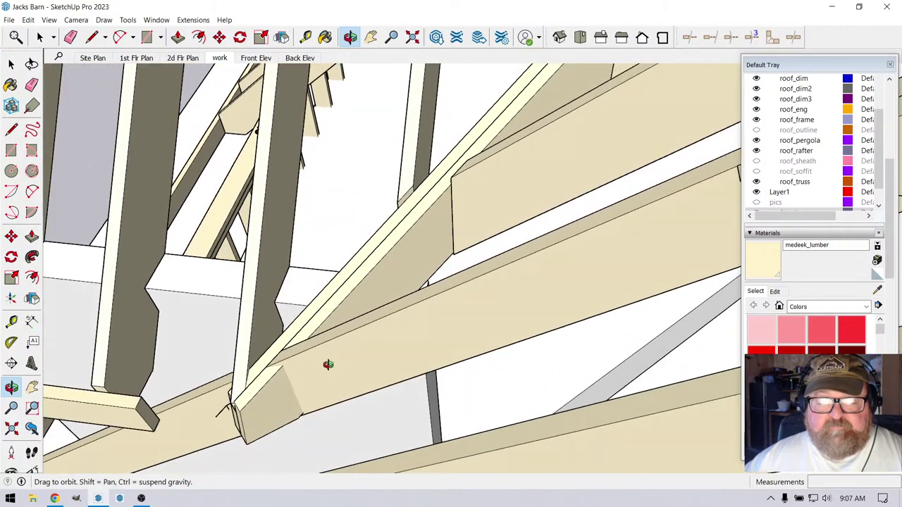
pyautogui.moveTo(327, 364)
pyautogui.mouseDown()
pyautogui.moveTo(329, 244)
pyautogui.moveTo(222, 258)
pyautogui.moveTo(370, 276)
pyautogui.moveTo(519, 249)
pyautogui.moveTo(405, 255)
pyautogui.moveTo(370, 303)
pyautogui.moveTo(133, 298)
pyautogui.moveTo(399, 212)
pyautogui.mouseUp()
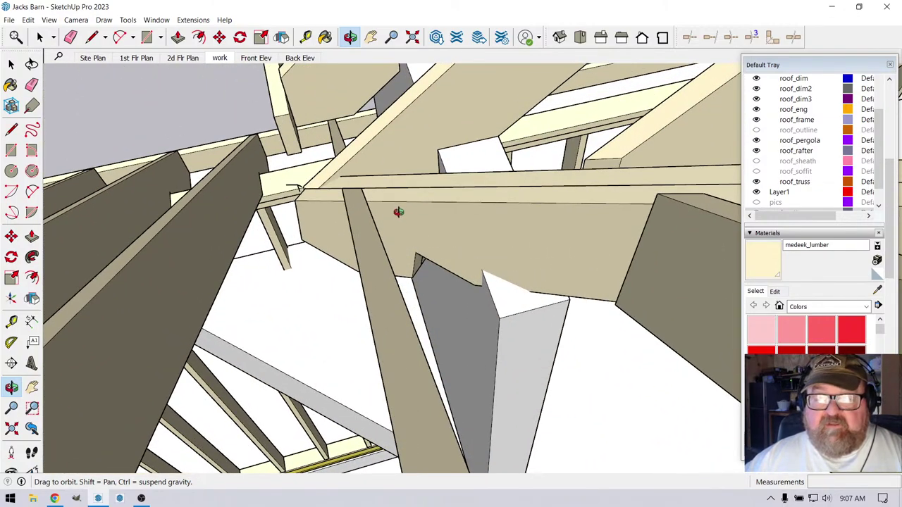
# Double-click into the beam group at the rafter joint and orbit to inspect it
pyautogui.moveTo(399, 212)
pyautogui.mouseDown()
pyautogui.moveTo(378, 205)
pyautogui.moveTo(411, 215)
pyautogui.mouseUp()
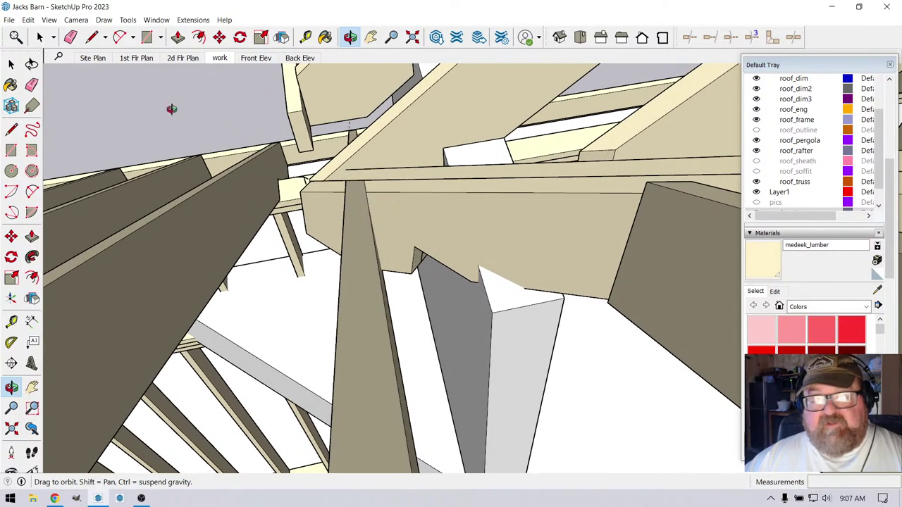
pyautogui.press('space')
pyautogui.click(432, 215)
pyautogui.doubleClick(434, 215)
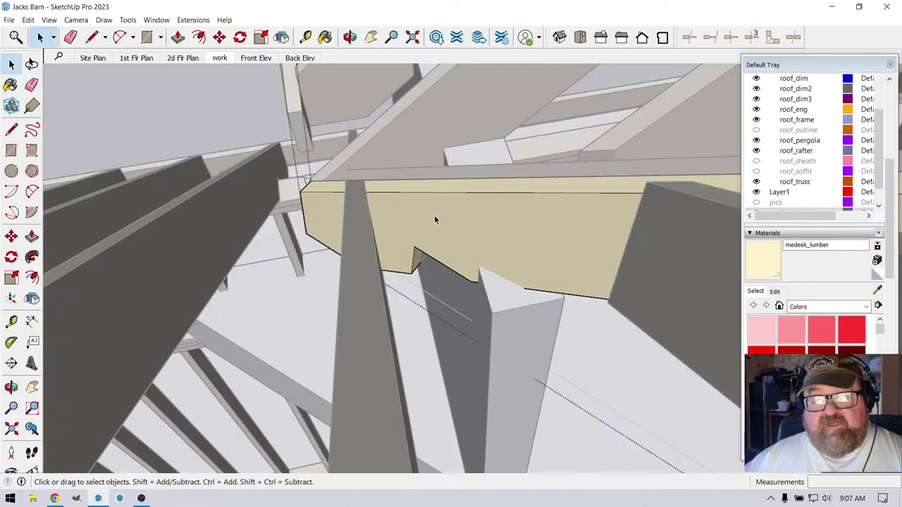
pyautogui.click(92, 37)
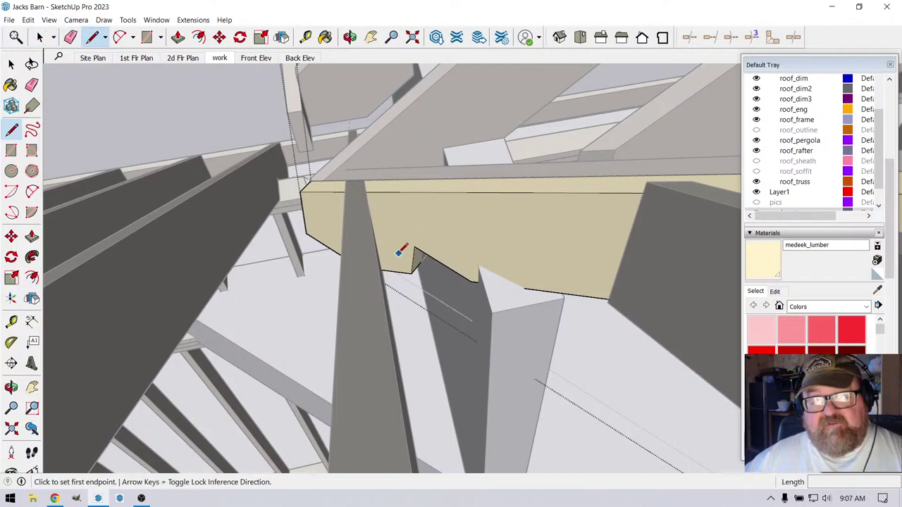
pyautogui.click(351, 37)
pyautogui.moveTo(409, 240); pyautogui.dragTo(331, 257)
# Trim the member end protruding past the rafter face at the beam junction
pyautogui.click(39, 37)
pyautogui.scroll(-4, 373, 384)
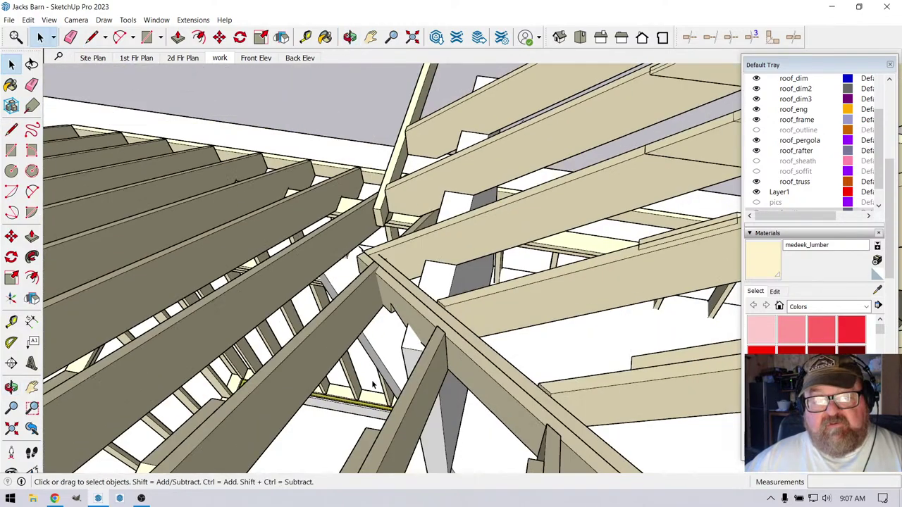
pyautogui.moveTo(353, 292); pyautogui.dragTo(362, 298, button='middle')
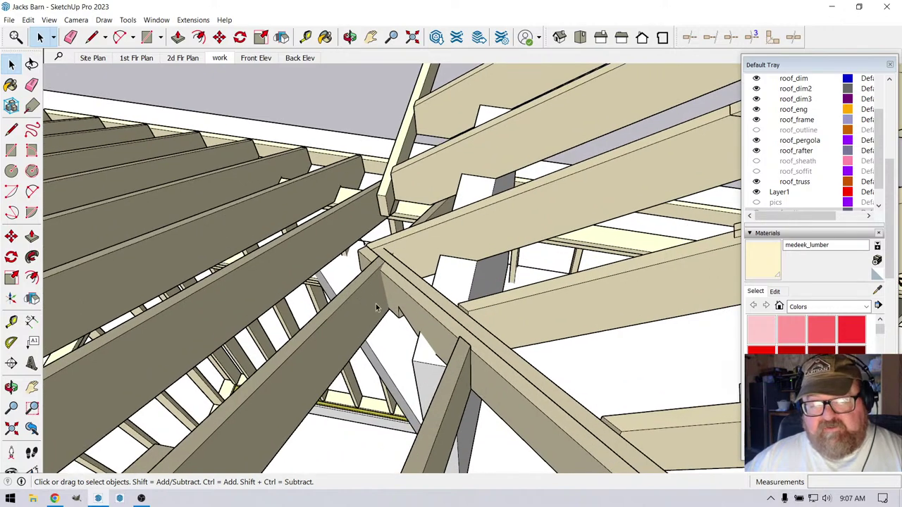
pyautogui.click(690, 36)
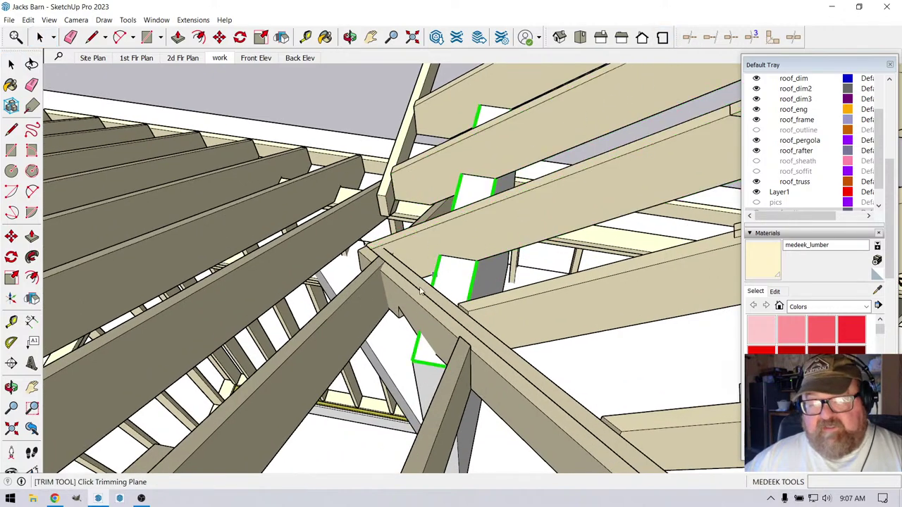
pyautogui.click(377, 310)
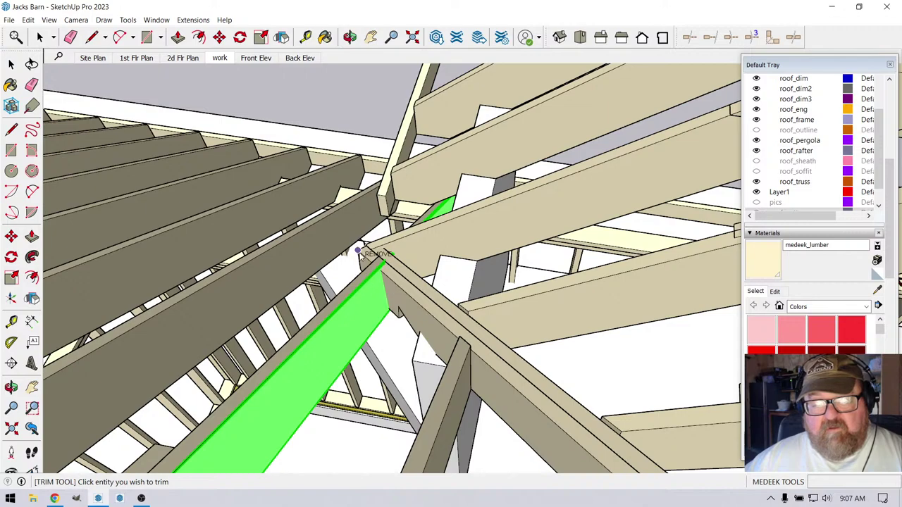
pyautogui.scroll(2, 361, 253)
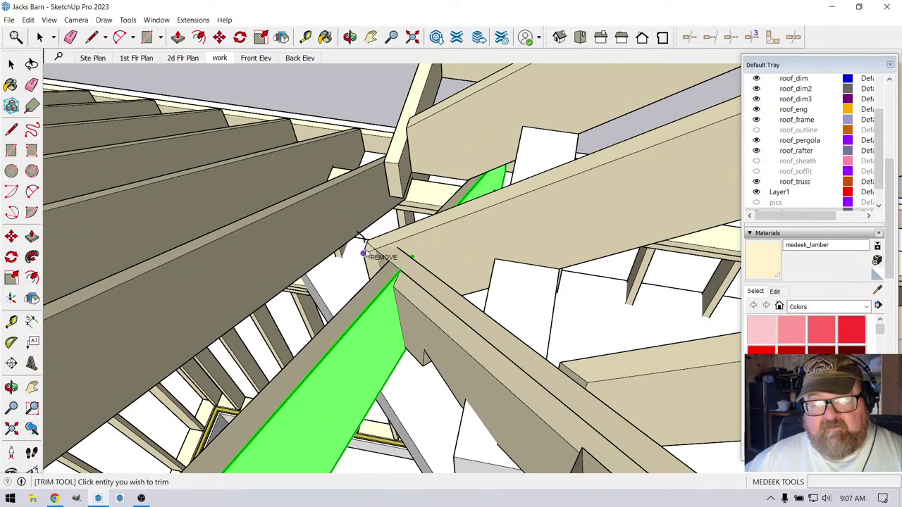
pyautogui.click(367, 244)
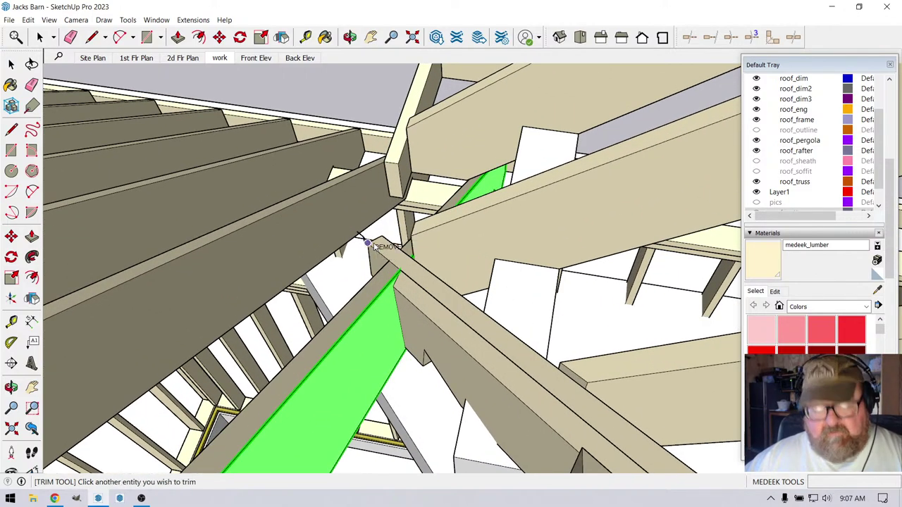
pyautogui.click(367, 244)
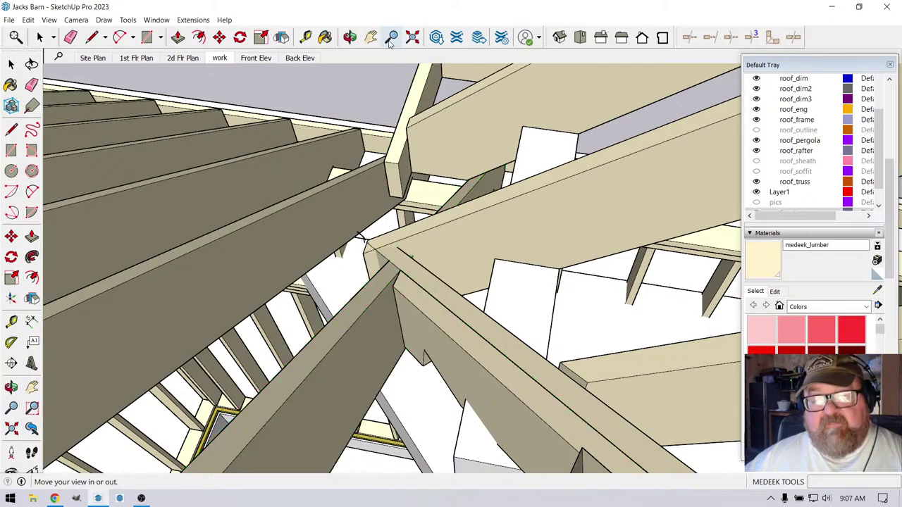
# Erase stray edges on the valley beam face and inspect the trimmed joint
pyautogui.click(350, 37)
pyautogui.moveTo(395, 271); pyautogui.dragTo(586, 253)
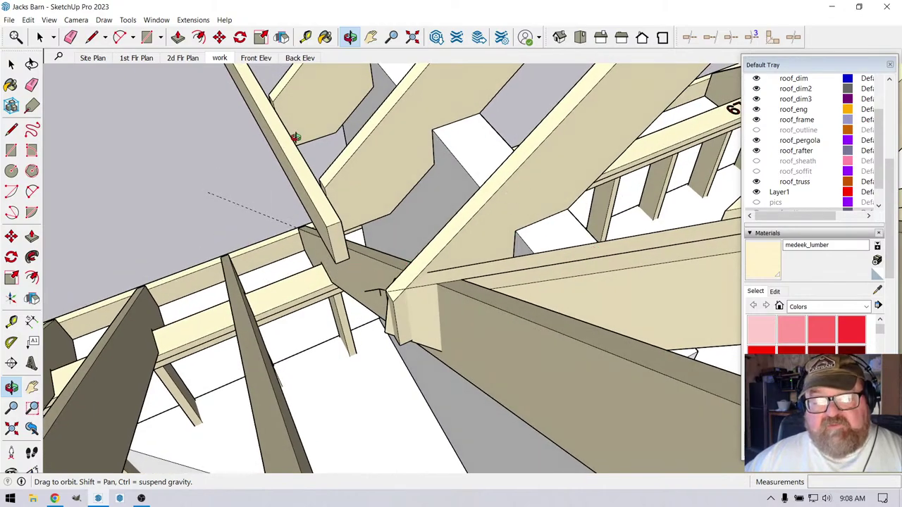
pyautogui.moveTo(399, 301); pyautogui.dragTo(379, 296)
pyautogui.scroll(3, 381, 296)
pyautogui.scroll(2, 507, 304)
pyautogui.scroll(3, 423, 291)
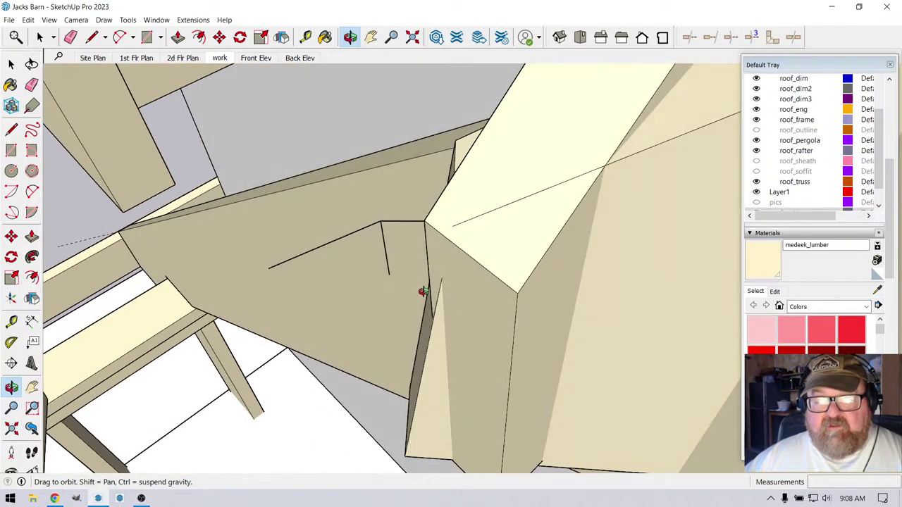
pyautogui.click(70, 37)
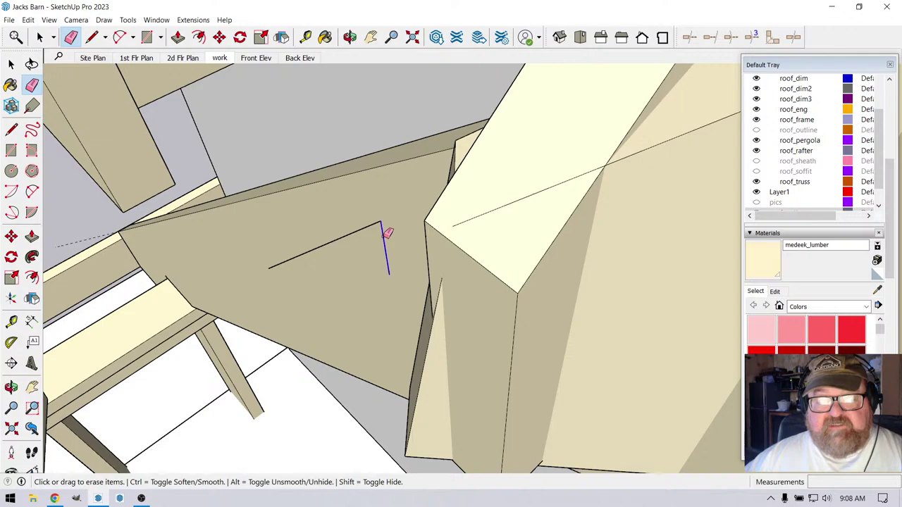
pyautogui.moveTo(343, 235)
pyautogui.mouseDown(button='middle')
pyautogui.moveTo(270, 247)
pyautogui.moveTo(281, 246)
pyautogui.mouseUp(button='middle')
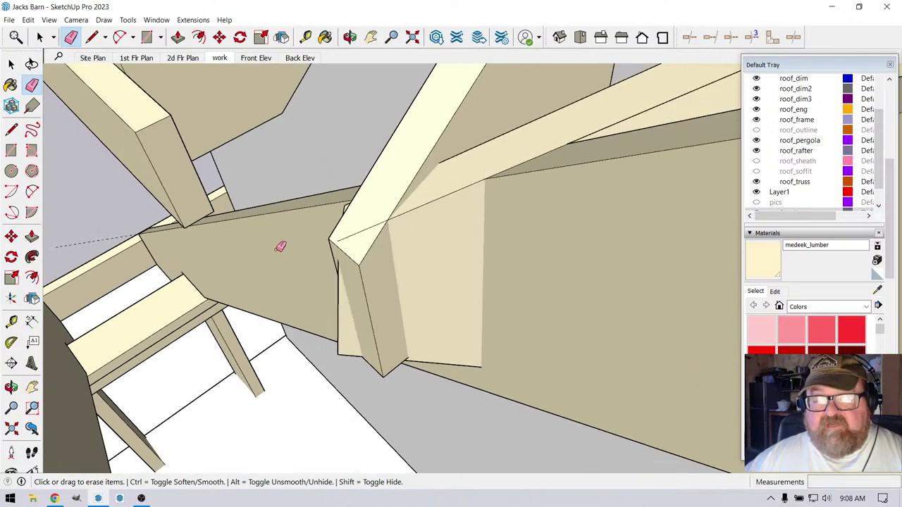
pyautogui.click(350, 37)
pyautogui.moveTo(430, 268)
pyautogui.mouseDown()
pyautogui.moveTo(262, 262)
pyautogui.moveTo(114, 318)
pyautogui.moveTo(56, 321)
pyautogui.mouseUp()
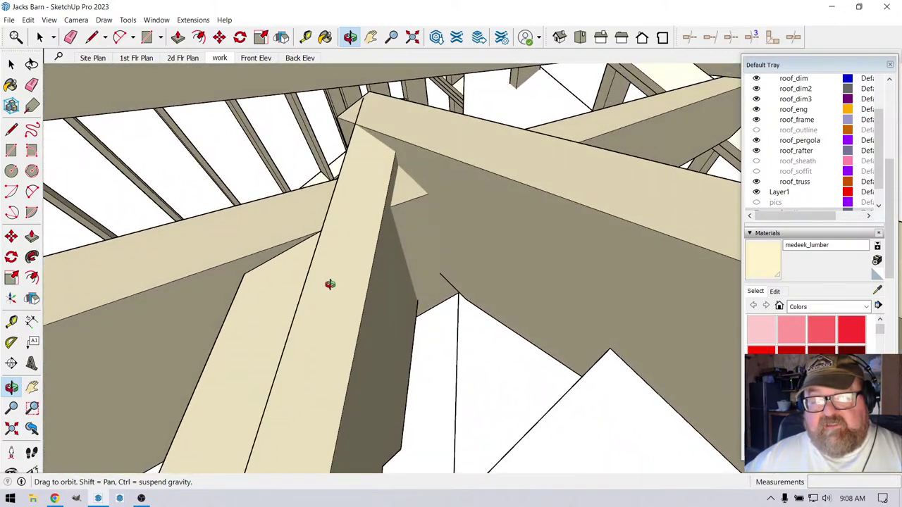
# Trim the diagonal jack rafter's upper end flush to the valley rafter face
pyautogui.moveTo(330, 285); pyautogui.dragTo(171, 297)
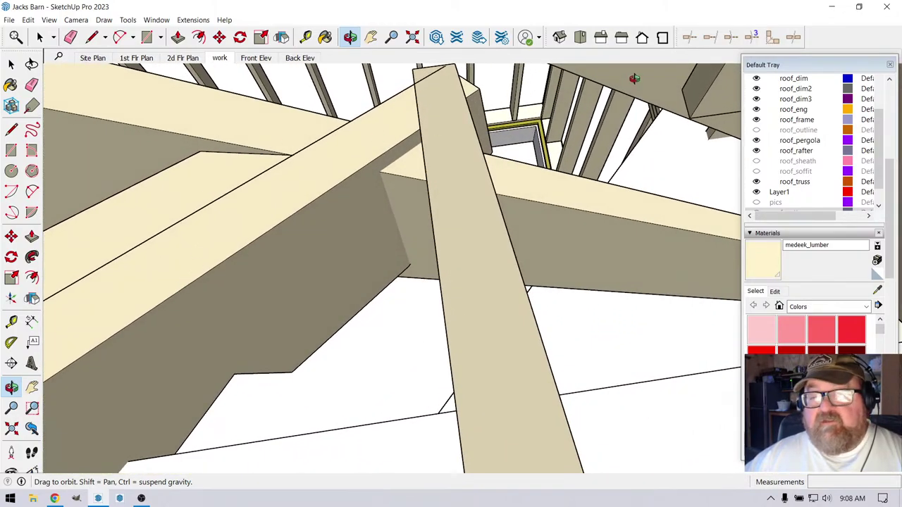
pyautogui.click(690, 37)
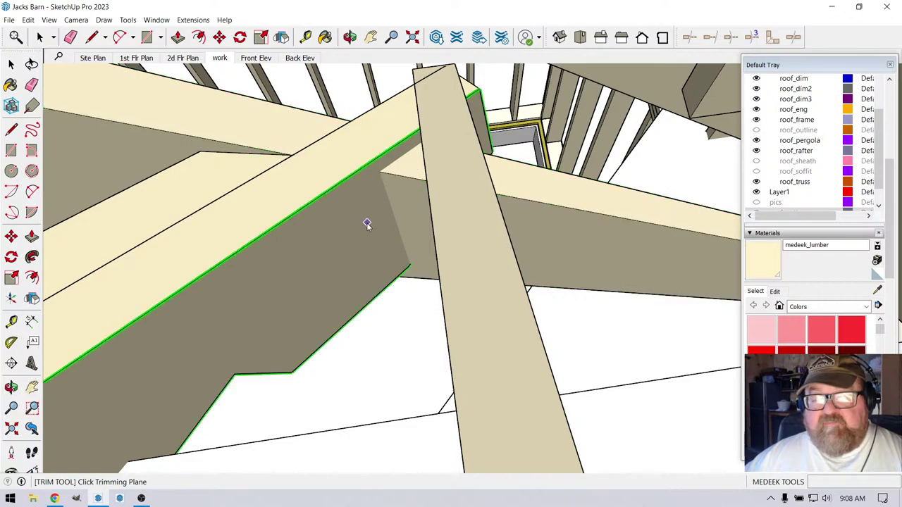
pyautogui.click(151, 148)
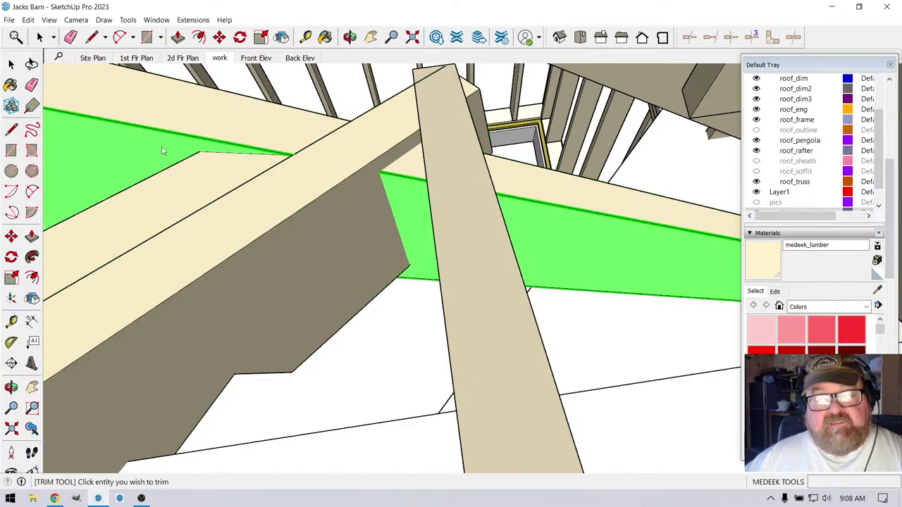
pyautogui.click(483, 96)
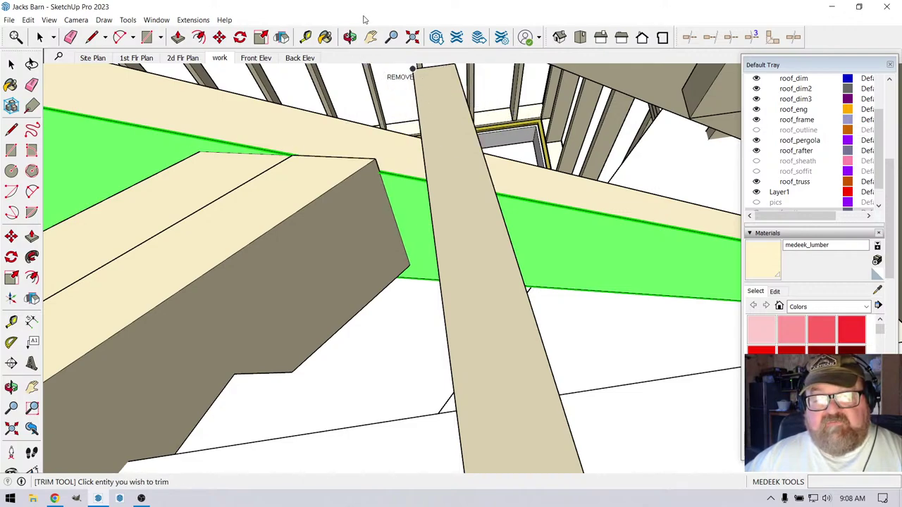
pyautogui.click(350, 37)
pyautogui.moveTo(422, 176); pyautogui.dragTo(392, 203)
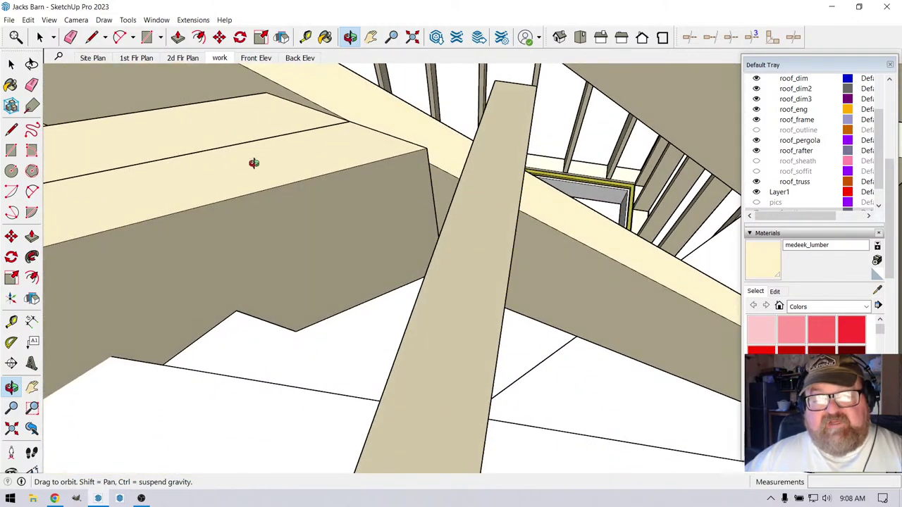
pyautogui.moveTo(254, 163); pyautogui.dragTo(550, 159)
pyautogui.moveTo(419, 200); pyautogui.dragTo(562, 224)
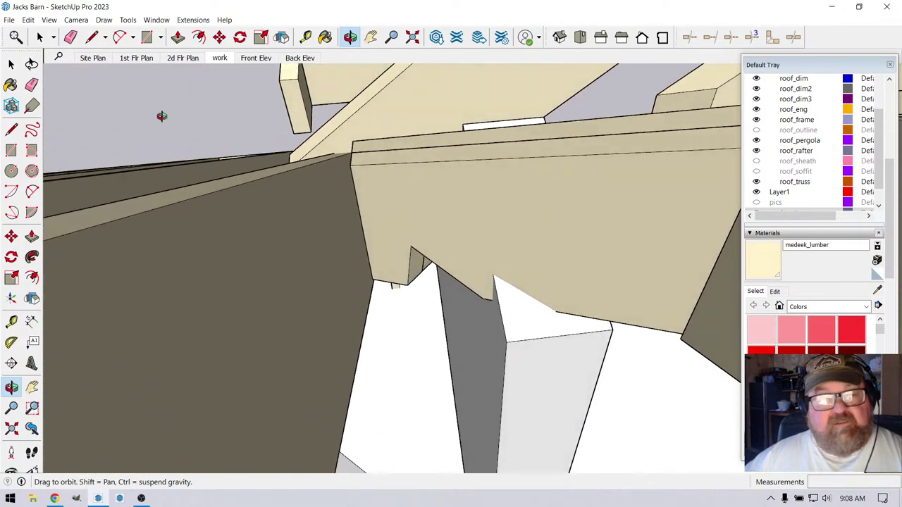
# Place a Tape Measure guide 3/4" in from the beam's top edge
pyautogui.click(39, 36)
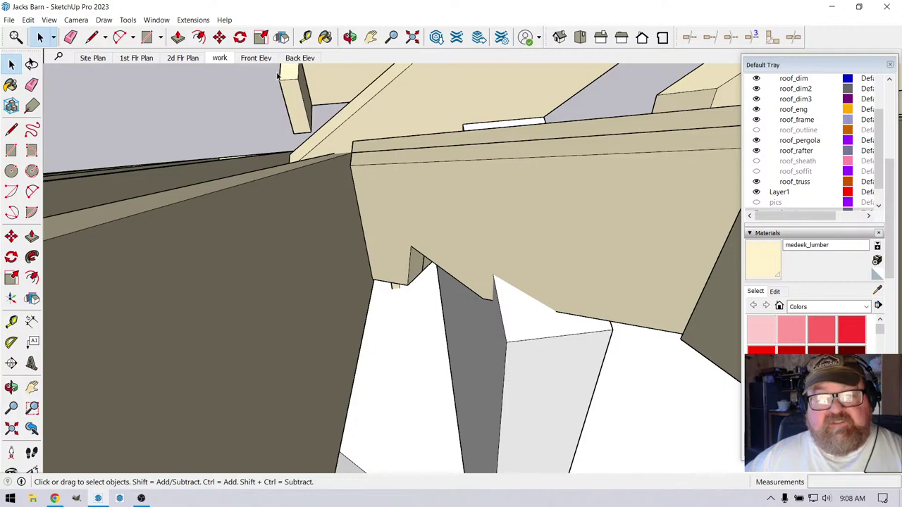
pyautogui.click(306, 36)
pyautogui.click(462, 144)
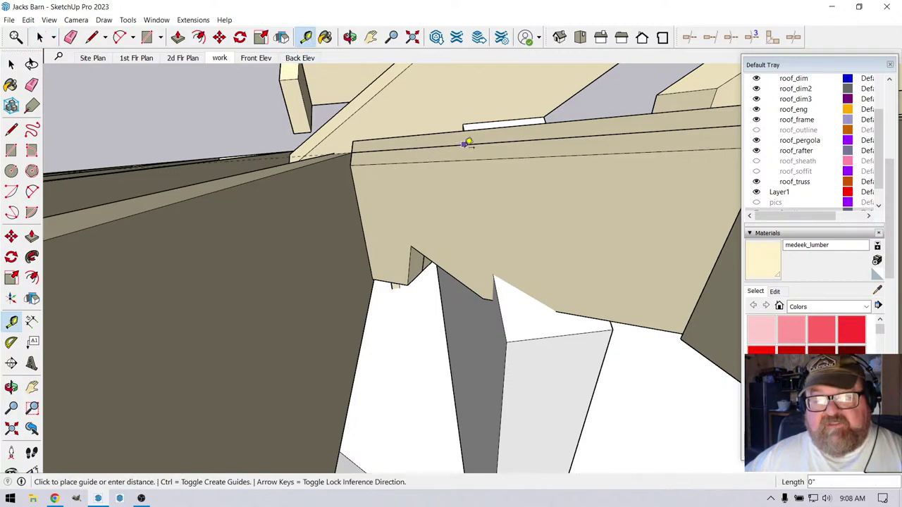
pyautogui.click(465, 153)
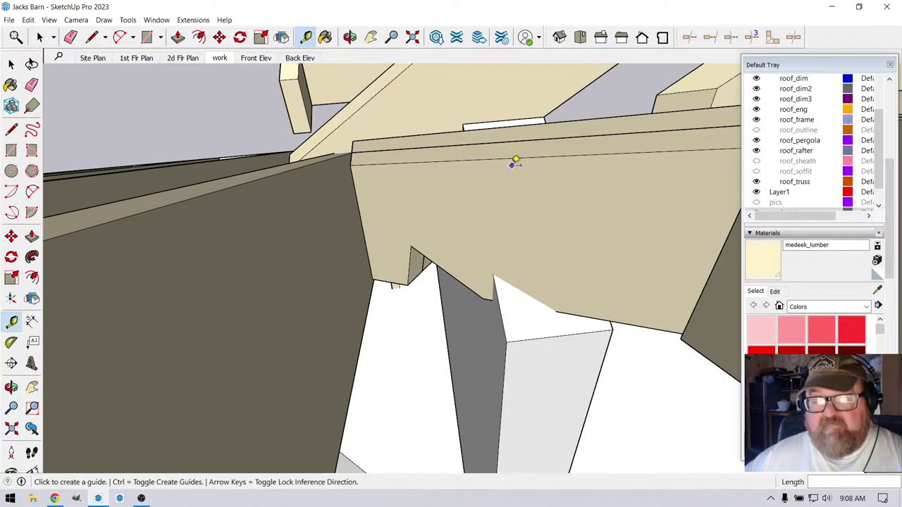
pyautogui.click(538, 157)
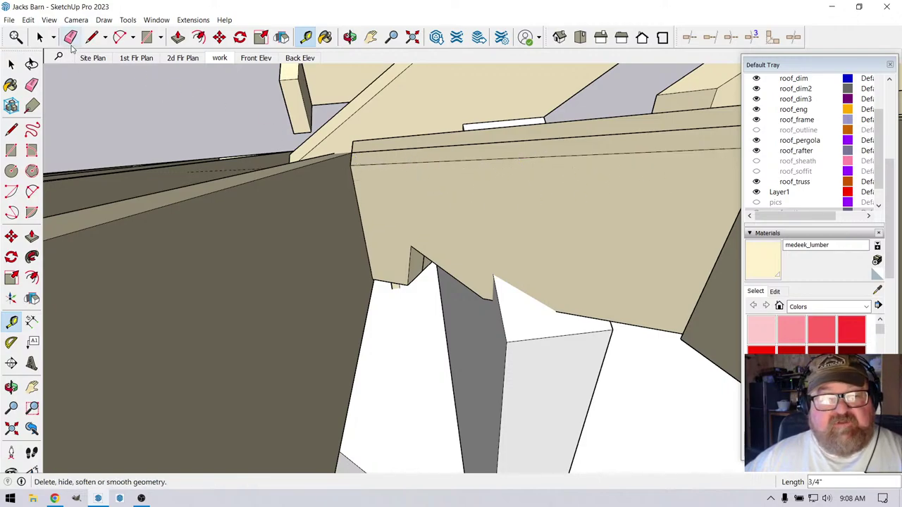
# Move the notch in the beam's underside 6" along the beam edge
pyautogui.click(39, 36)
pyautogui.click(438, 236)
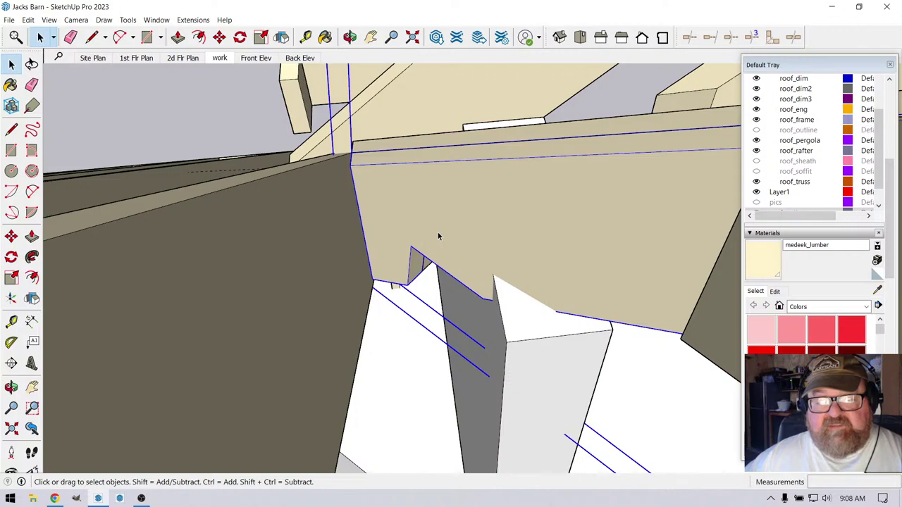
pyautogui.doubleClick(438, 236)
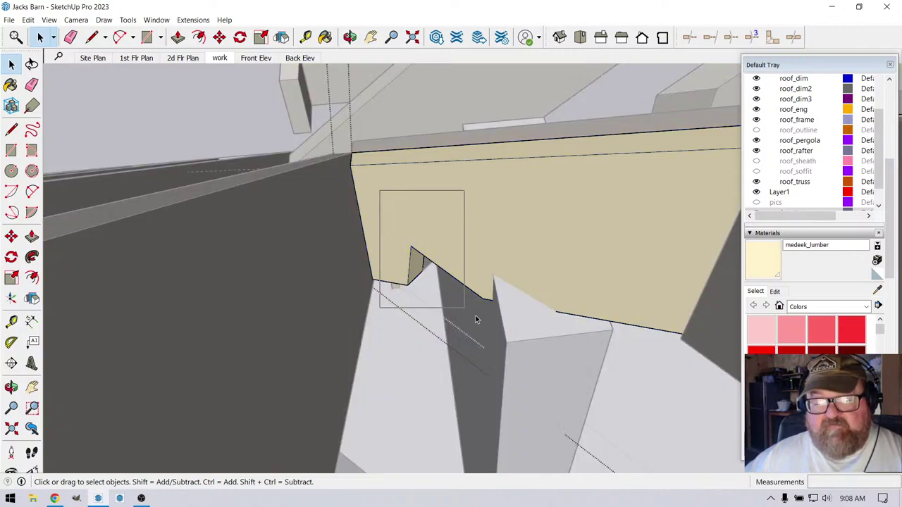
pyautogui.moveTo(476, 318); pyautogui.dragTo(605, 383)
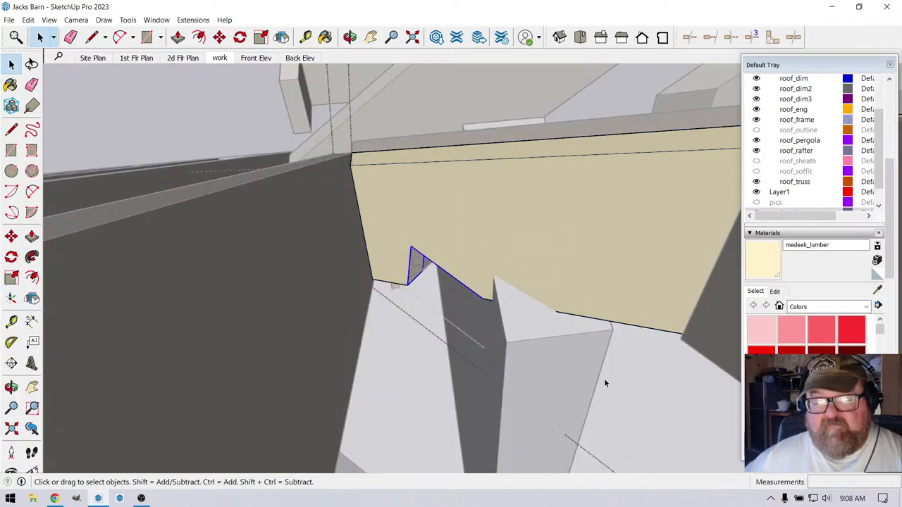
pyautogui.click(219, 37)
pyautogui.click(369, 163)
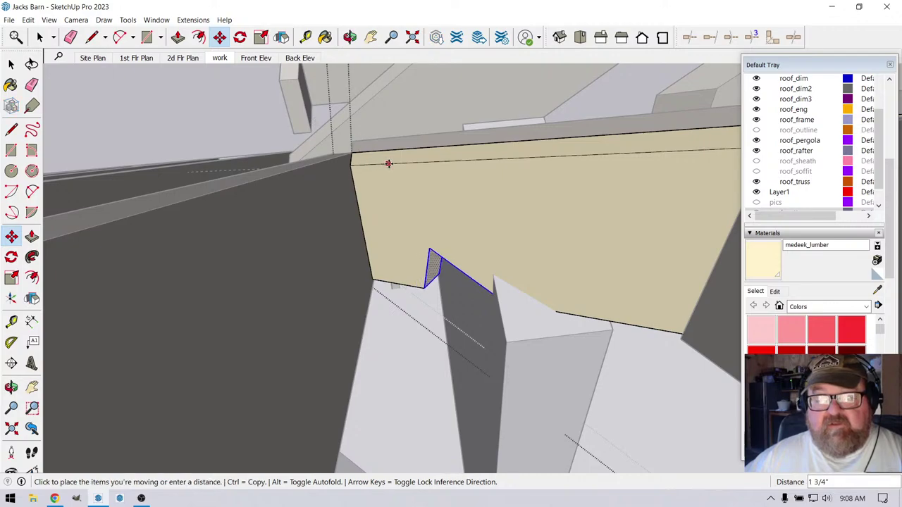
pyautogui.click(440, 160)
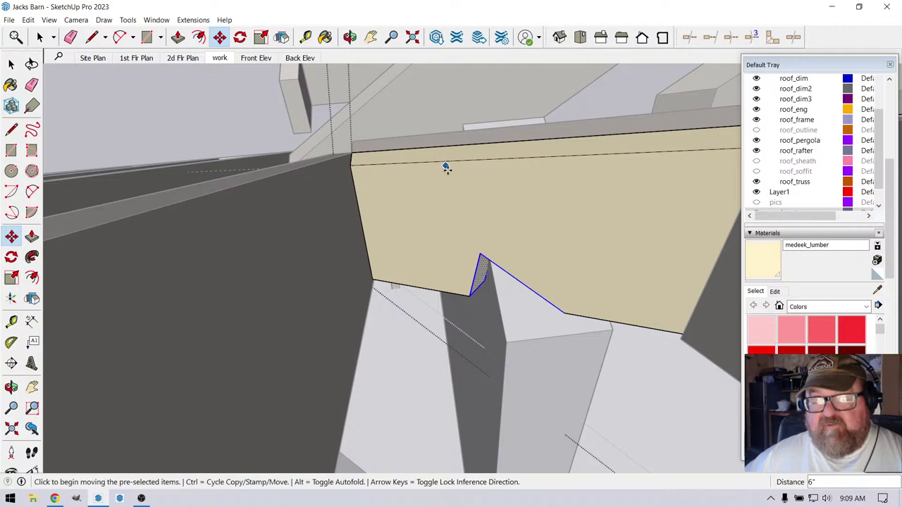
pyautogui.click(351, 36)
pyautogui.moveTo(549, 197); pyautogui.dragTo(651, 208)
pyautogui.moveTo(427, 226); pyautogui.dragTo(46, 95)
pyautogui.click(39, 37)
pyautogui.moveTo(451, 317); pyautogui.dragTo(493, 372, button='middle')
pyautogui.scroll(-6, 492, 371)
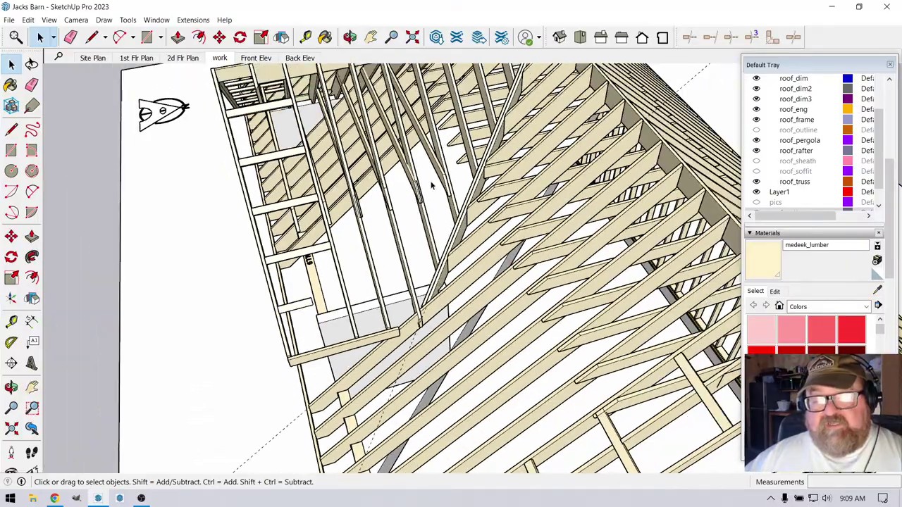
pyautogui.click(350, 37)
pyautogui.moveTo(437, 176); pyautogui.dragTo(44, 296)
pyautogui.scroll(5, 436, 317)
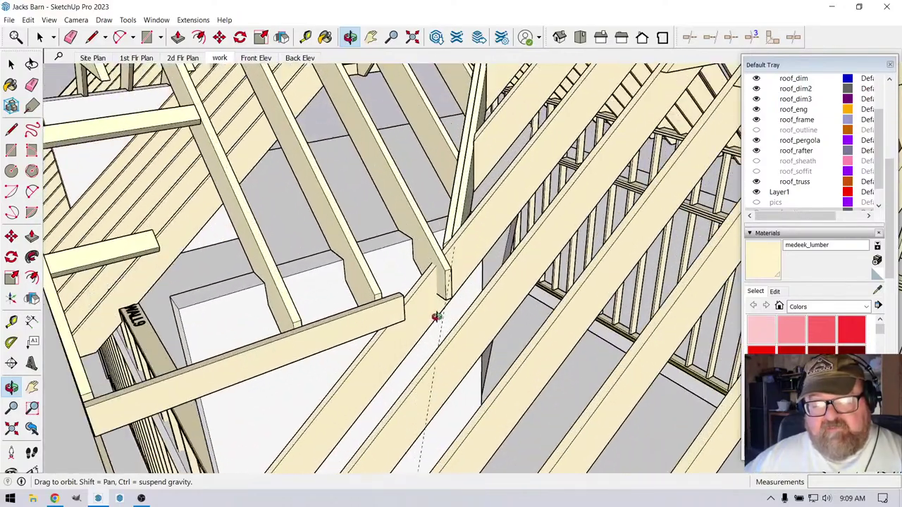
pyautogui.moveTo(408, 263); pyautogui.dragTo(255, 297)
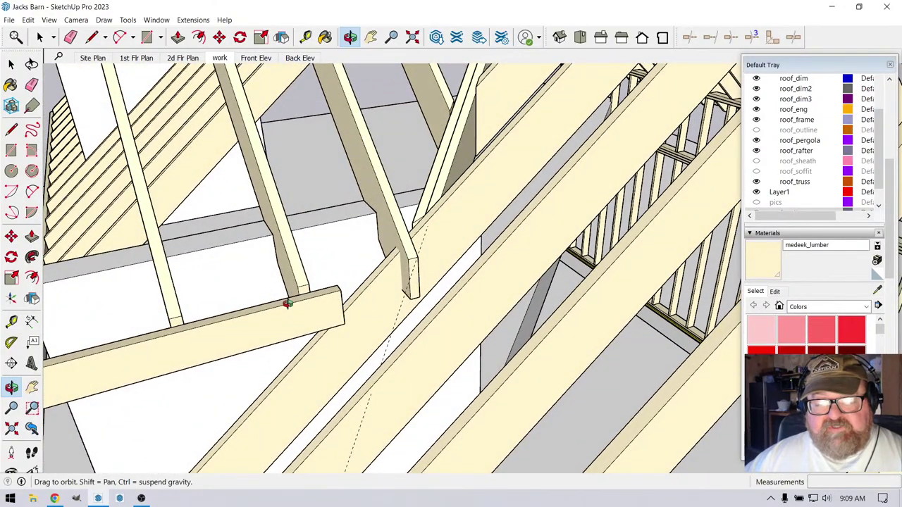
pyautogui.moveTo(340, 296); pyautogui.dragTo(400, 282)
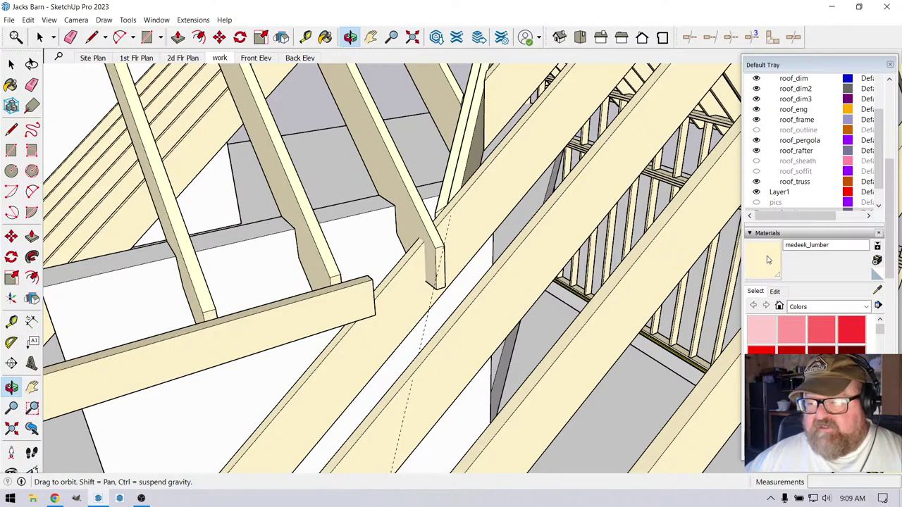
# Turn on the roof_sheath tag and open the rafter end group for editing
pyautogui.click(757, 161)
pyautogui.moveTo(413, 196); pyautogui.dragTo(448, 244)
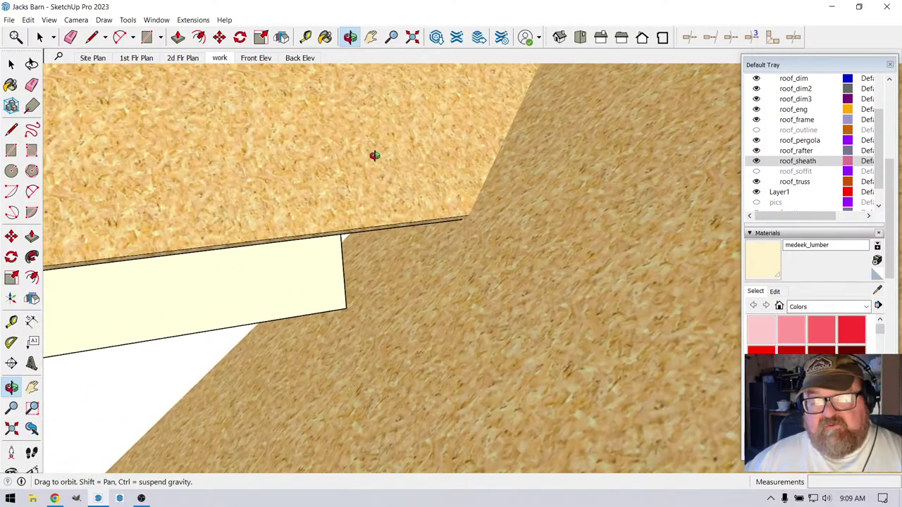
pyautogui.moveTo(374, 155); pyautogui.dragTo(329, 218)
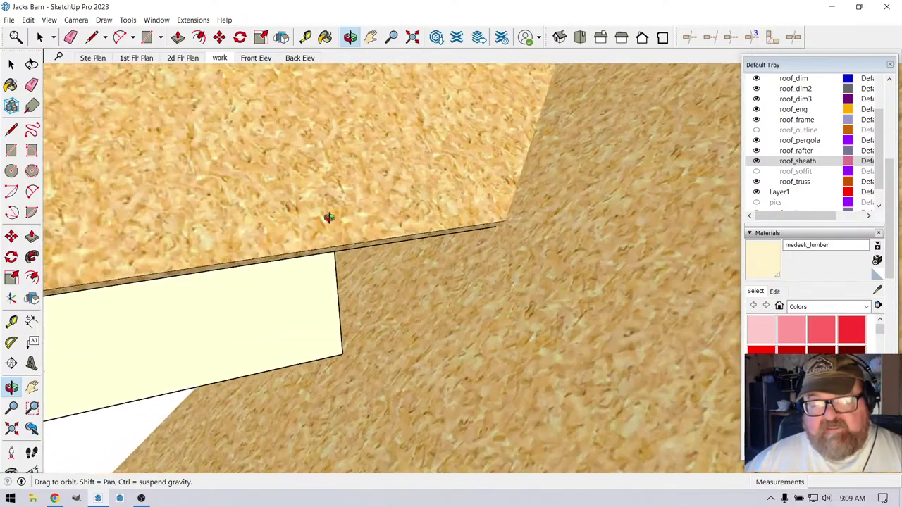
pyautogui.press('space')
pyautogui.click(218, 295)
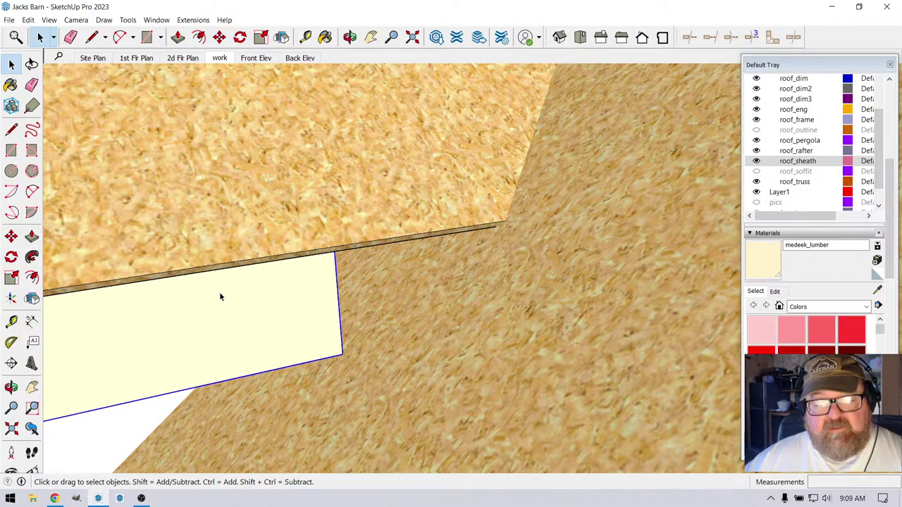
pyautogui.doubleClick(220, 296)
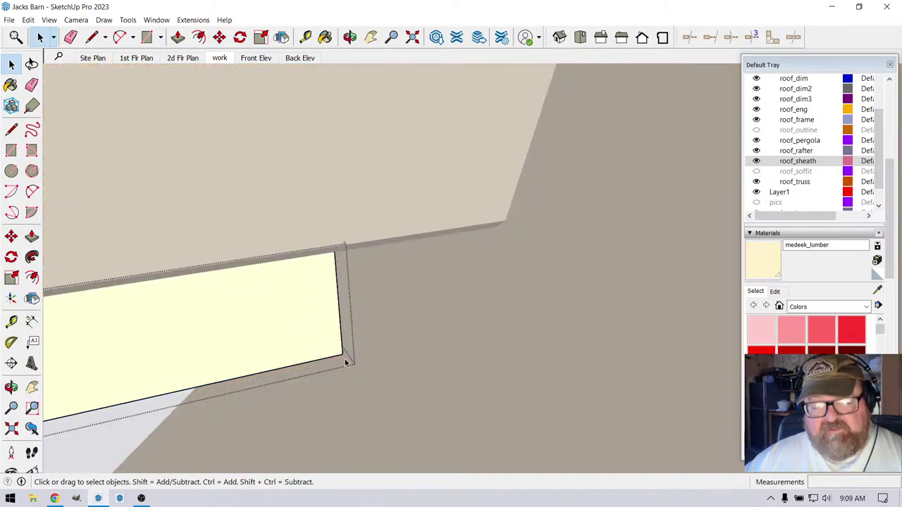
# Angle the rafter's bottom edge and stretch its end 2 1/4" to the sheathing edge
pyautogui.click(220, 37)
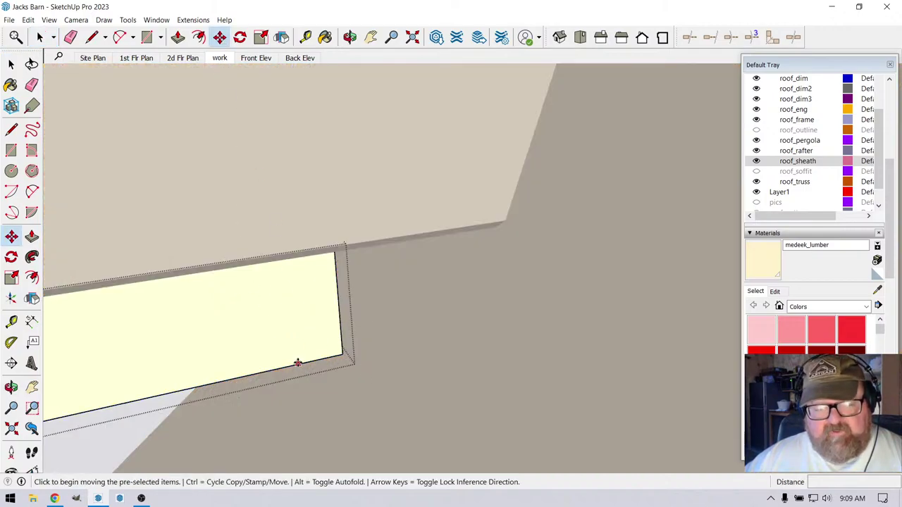
pyautogui.click(298, 363)
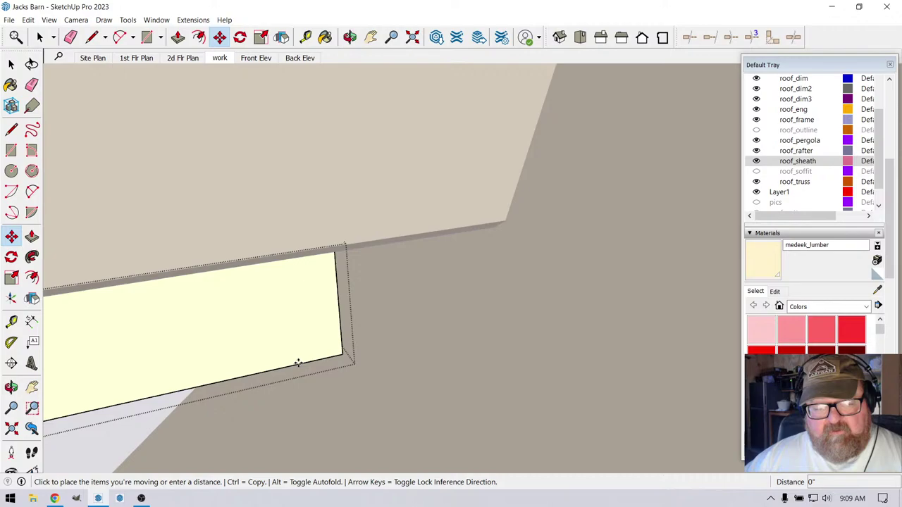
pyautogui.click(344, 355)
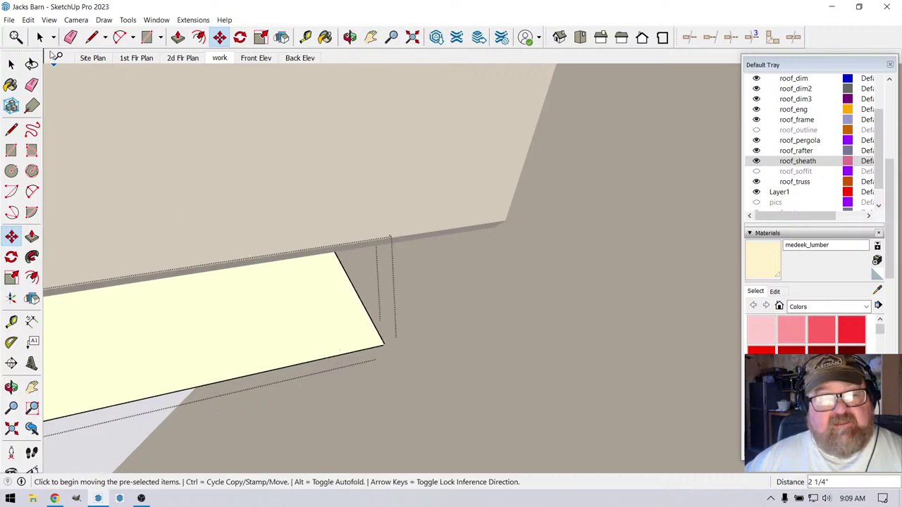
pyautogui.click(40, 37)
pyautogui.moveTo(221, 183); pyautogui.dragTo(384, 304)
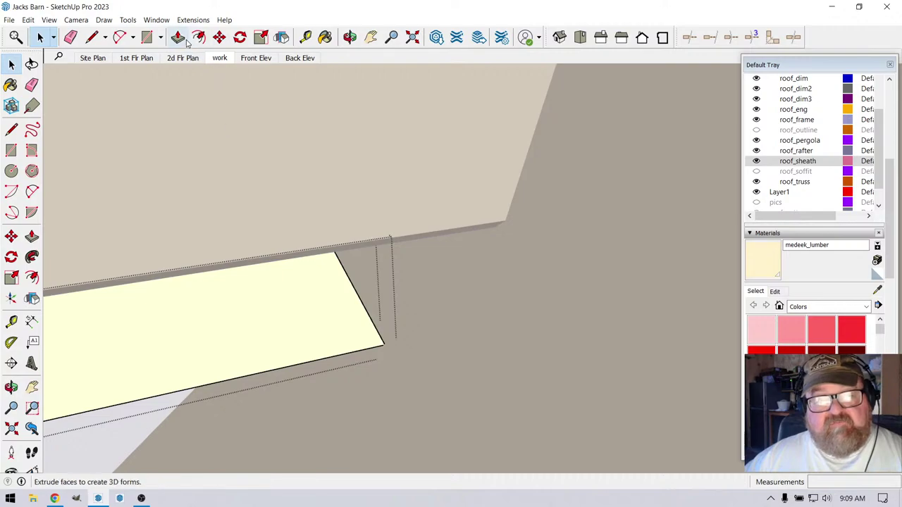
pyautogui.click(219, 36)
pyautogui.click(72, 413)
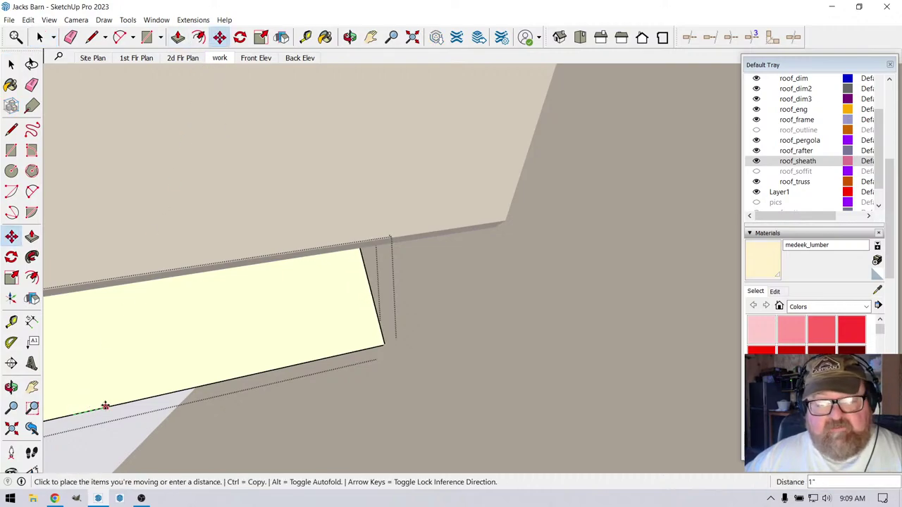
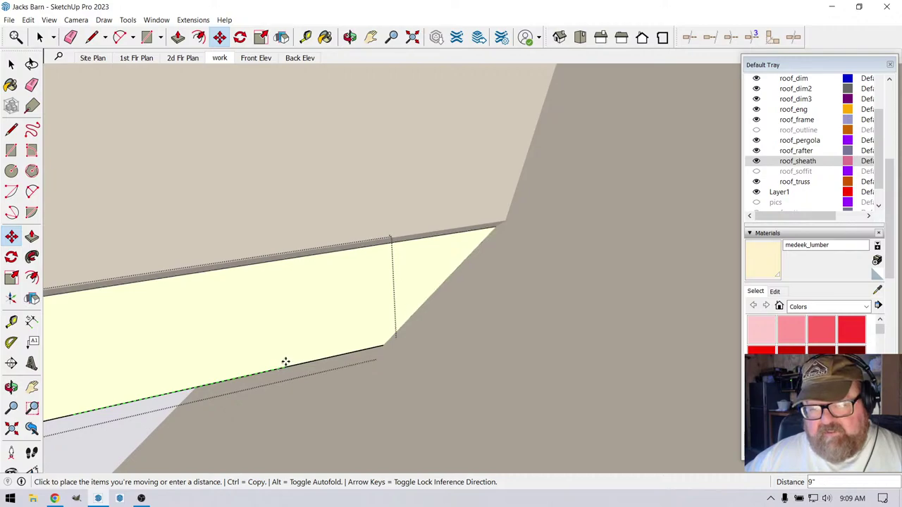
# Drop the moved sheathing edge at its new position along the eave
pyautogui.click(280, 363)
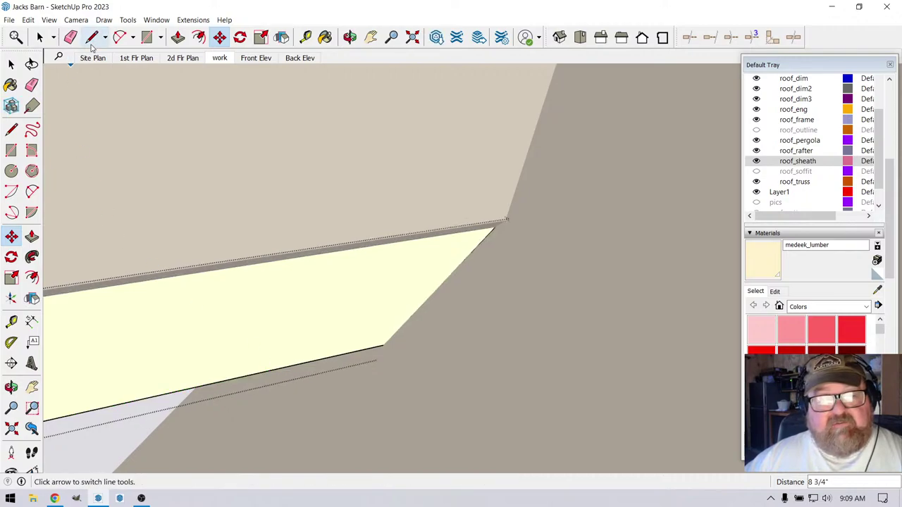
pyautogui.click(39, 37)
pyautogui.scroll(-2, 291, 185)
pyautogui.moveTo(360, 243); pyautogui.dragTo(314, 290, button='middle')
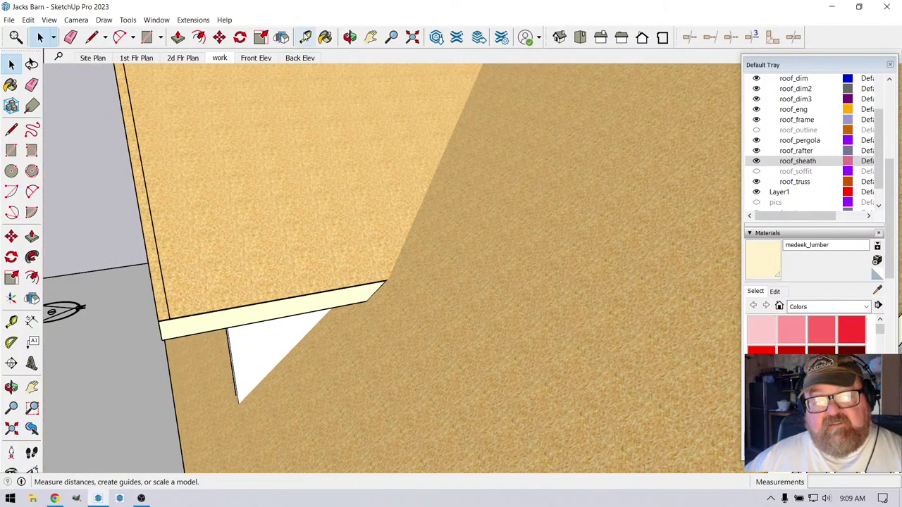
# Orbit around the roof corner to inspect the dormer fascia, bracket and post from several angles
pyautogui.click(350, 37)
pyautogui.moveTo(383, 235); pyautogui.dragTo(466, 157)
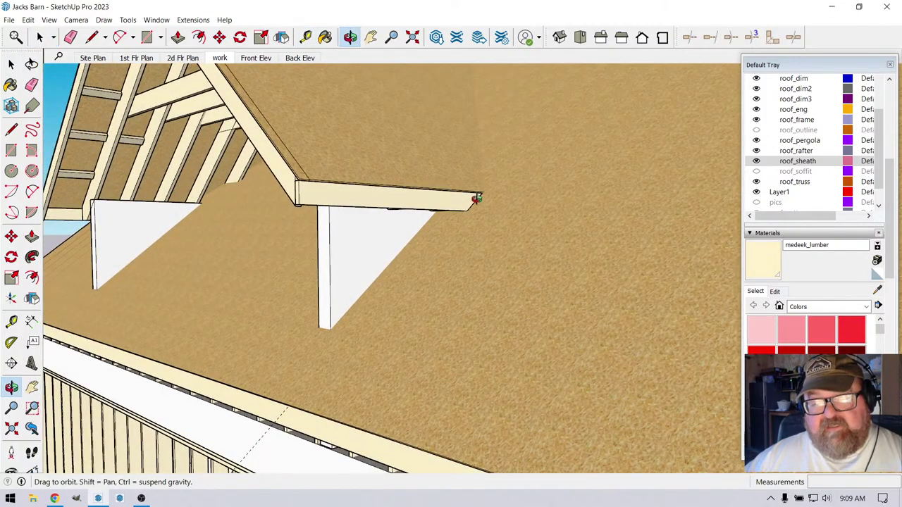
pyautogui.scroll(4, 454, 211)
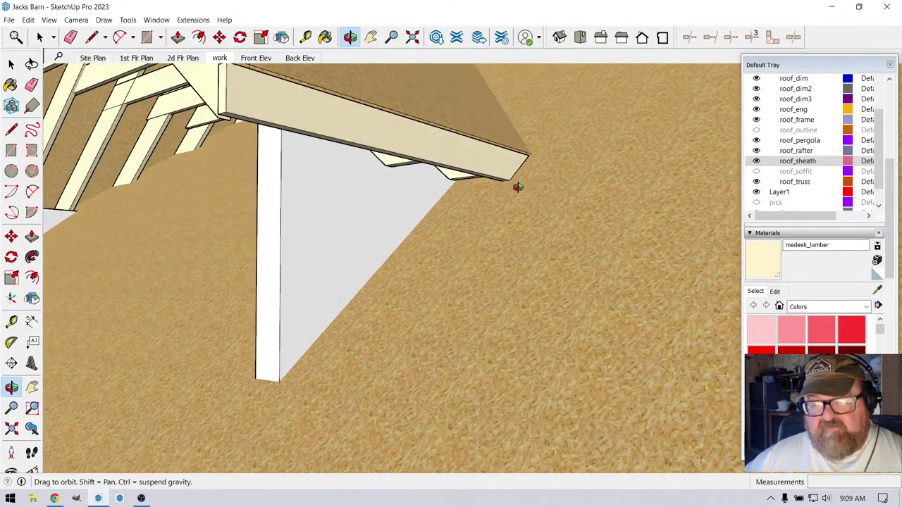
pyautogui.moveTo(448, 195); pyautogui.dragTo(192, 233)
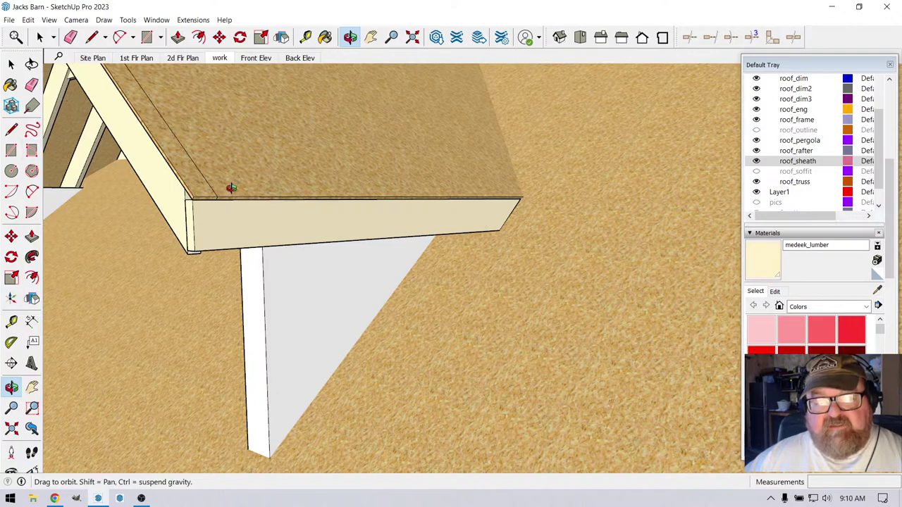
pyautogui.moveTo(220, 225); pyautogui.dragTo(292, 220)
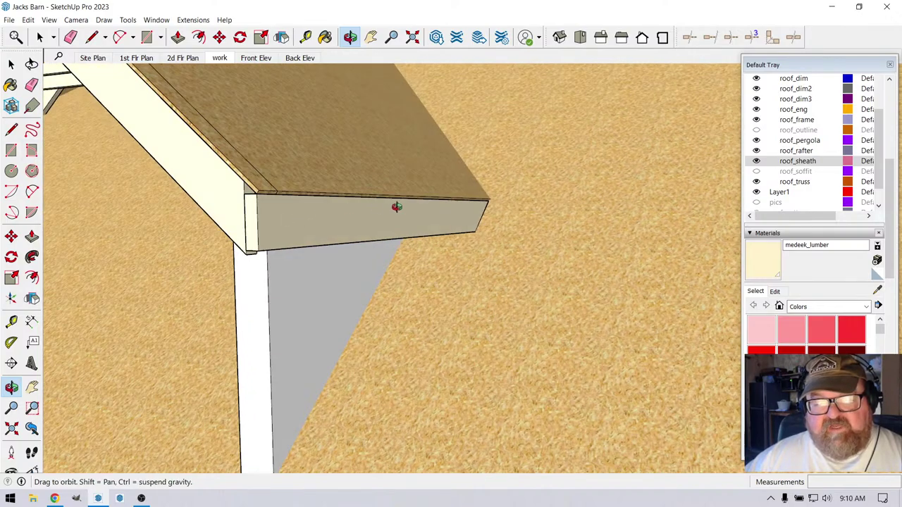
pyautogui.moveTo(397, 206); pyautogui.dragTo(303, 173)
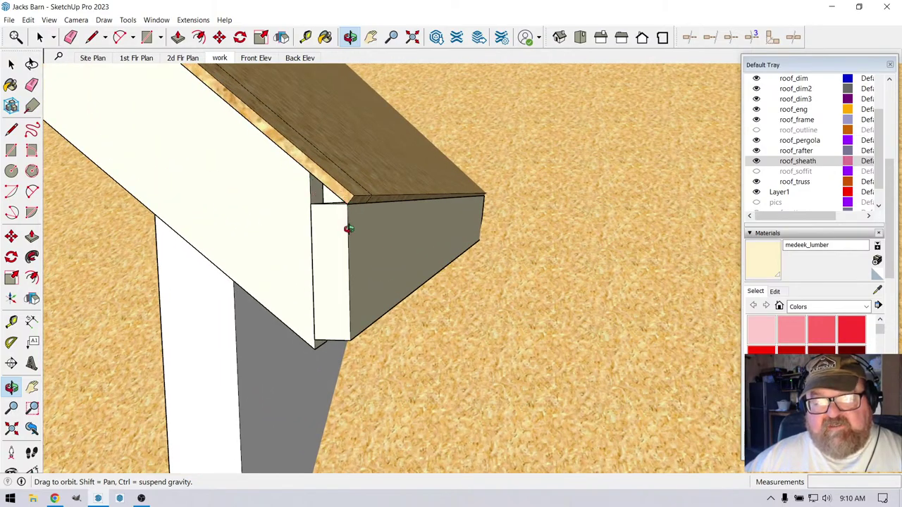
pyautogui.moveTo(349, 228); pyautogui.dragTo(274, 300)
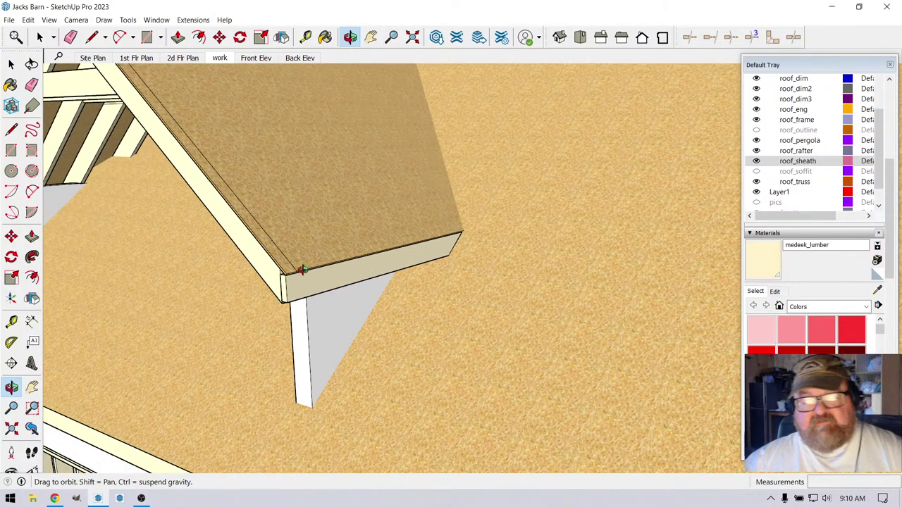
pyautogui.moveTo(290, 222); pyautogui.dragTo(246, 382)
pyautogui.moveTo(392, 408); pyautogui.dragTo(304, 348)
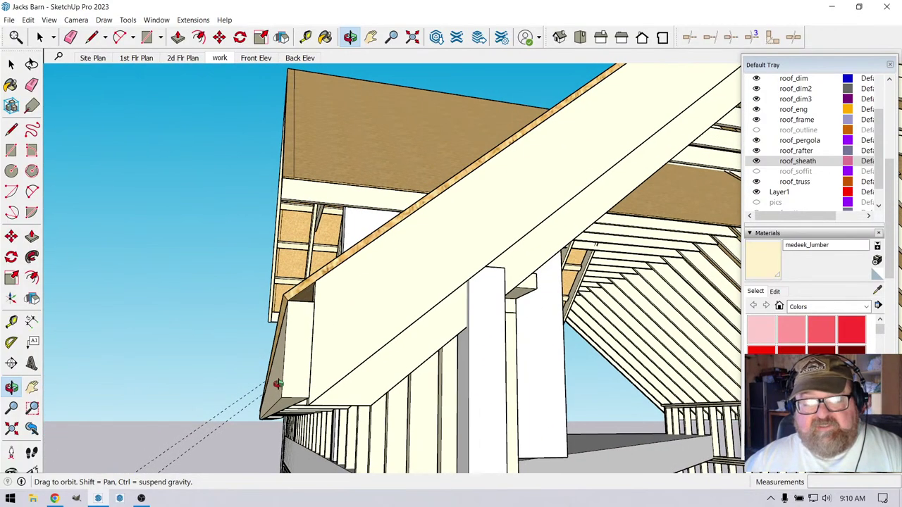
pyautogui.moveTo(279, 384); pyautogui.dragTo(325, 396)
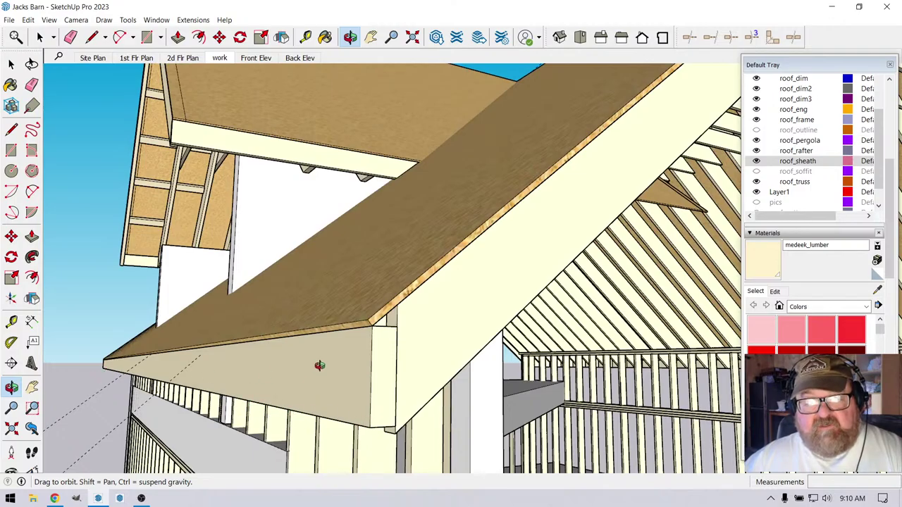
pyautogui.moveTo(320, 365); pyautogui.dragTo(302, 408)
pyautogui.moveTo(269, 455); pyautogui.dragTo(321, 400)
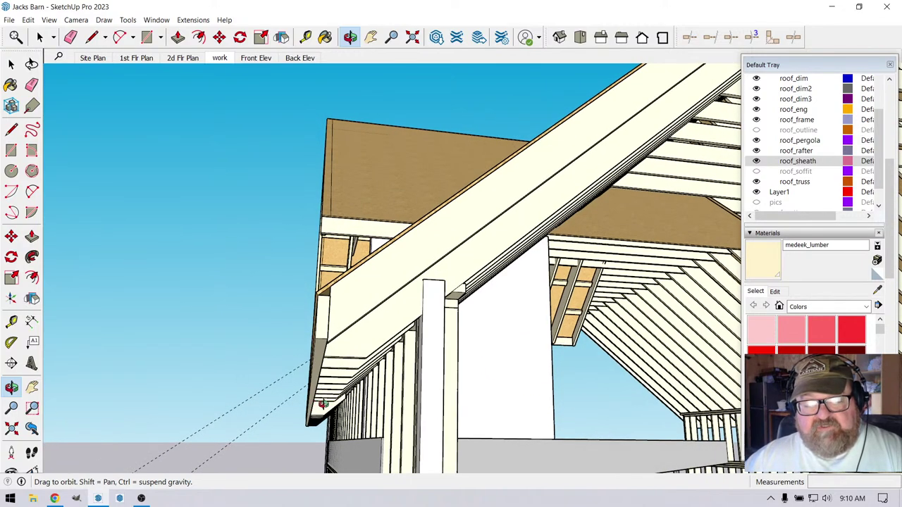
pyautogui.moveTo(317, 399); pyautogui.dragTo(396, 431)
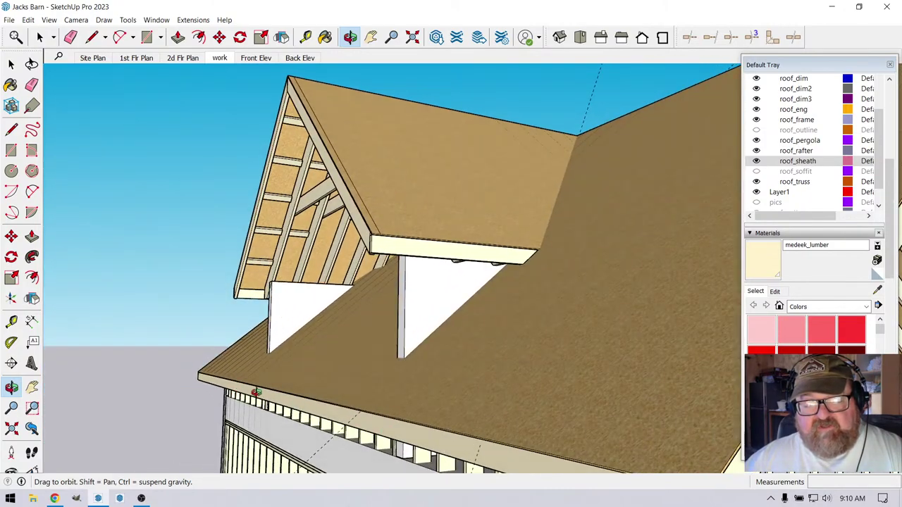
pyautogui.moveTo(257, 392); pyautogui.dragTo(267, 344)
pyautogui.moveTo(328, 379); pyautogui.dragTo(362, 337)
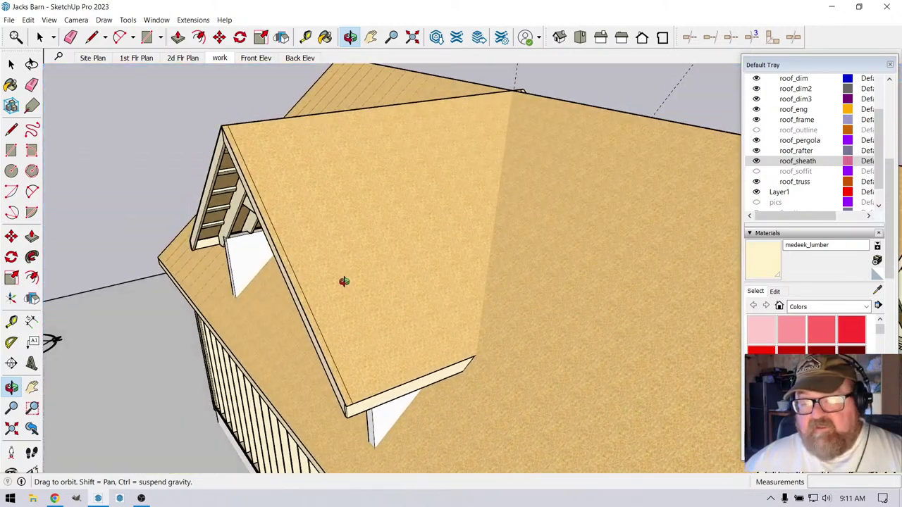
pyautogui.moveTo(344, 282); pyautogui.dragTo(714, 258)
pyautogui.moveTo(520, 195); pyautogui.dragTo(377, 253)
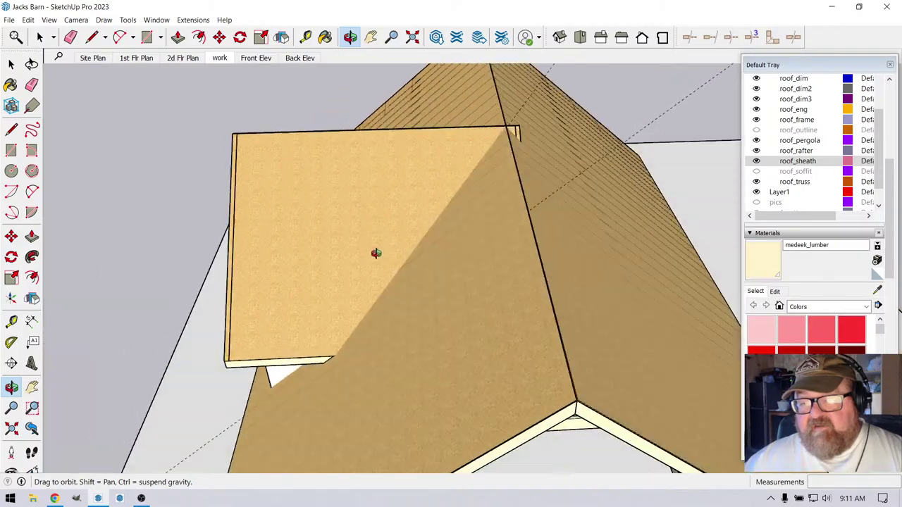
# Hide the roof_sheath tag to expose the rafters underneath
pyautogui.click(756, 162)
pyautogui.scroll(8, 523, 194)
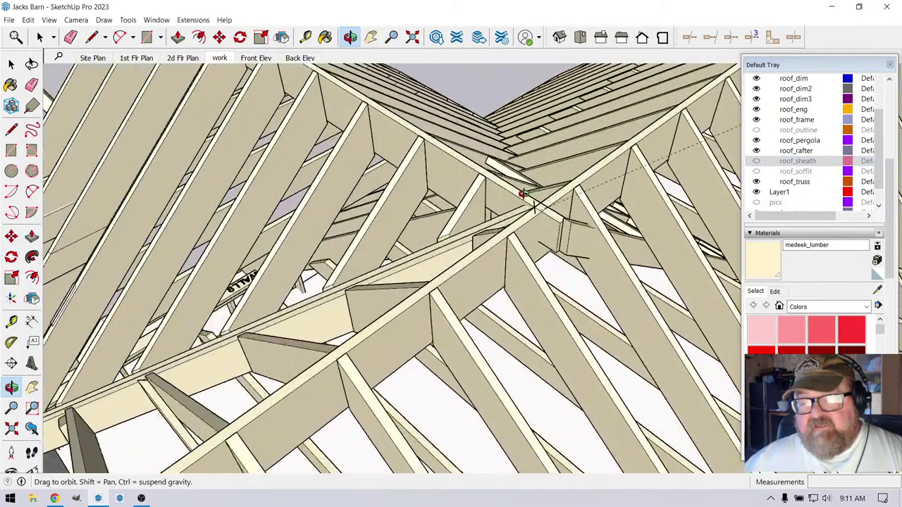
pyautogui.scroll(10, 523, 193)
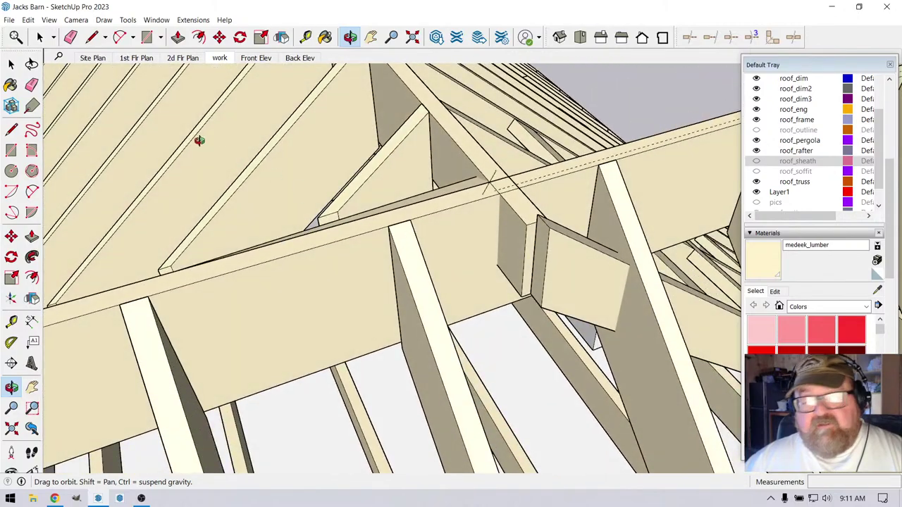
pyautogui.click(15, 36)
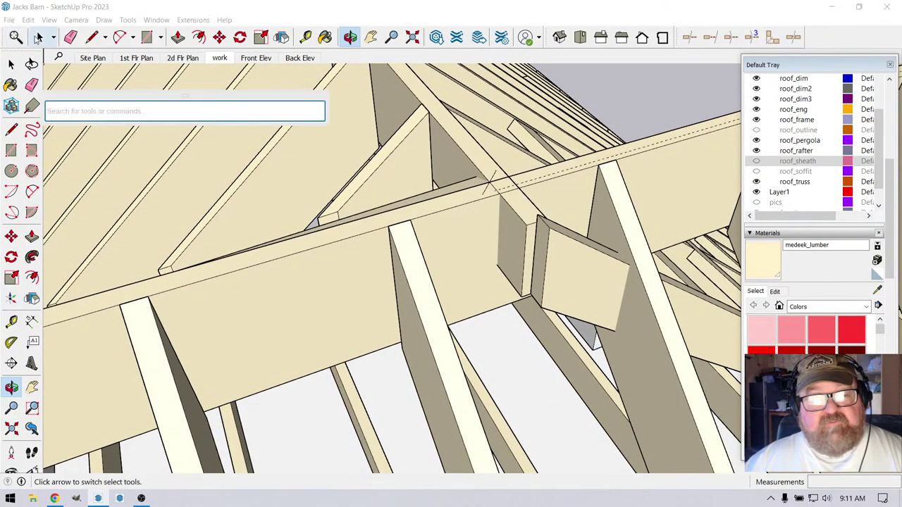
pyautogui.press('Escape')
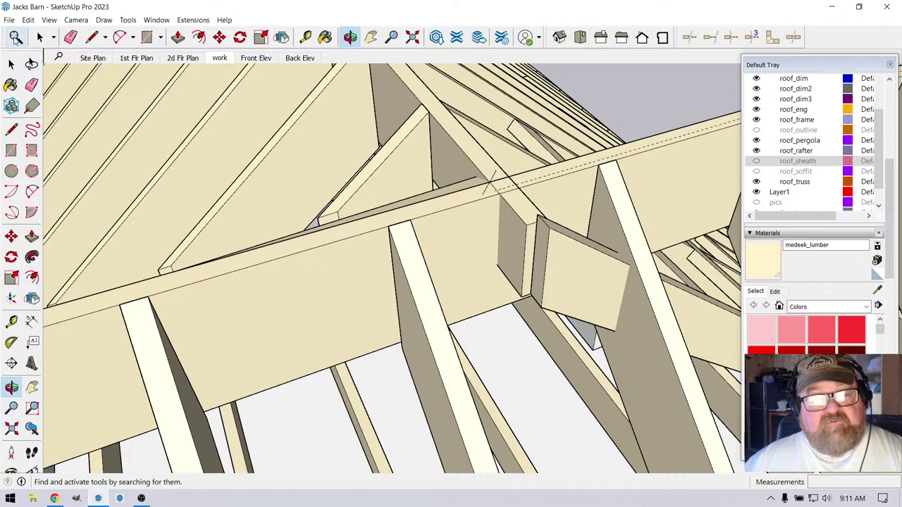
# Push the valley jack rafter's end face back 5 1/4" so it stops at the beam
pyautogui.click(40, 36)
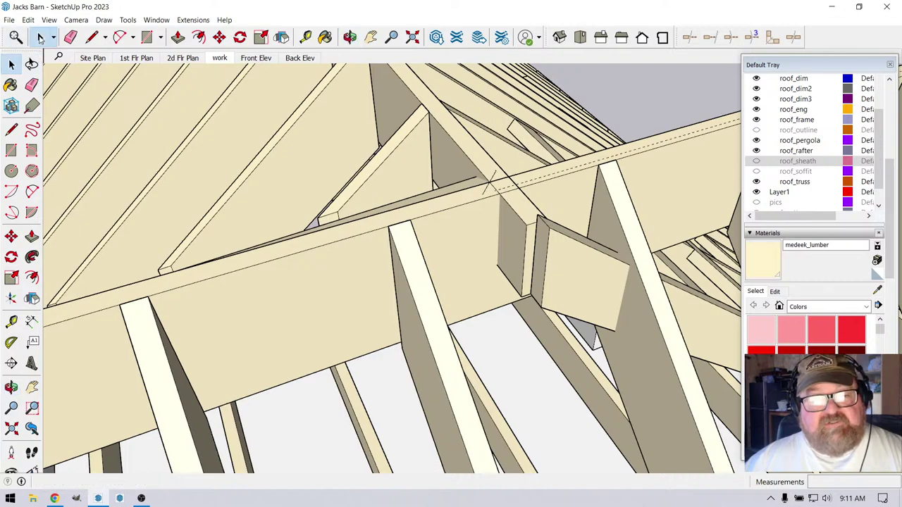
pyautogui.click(464, 146)
pyautogui.doubleClick(468, 149)
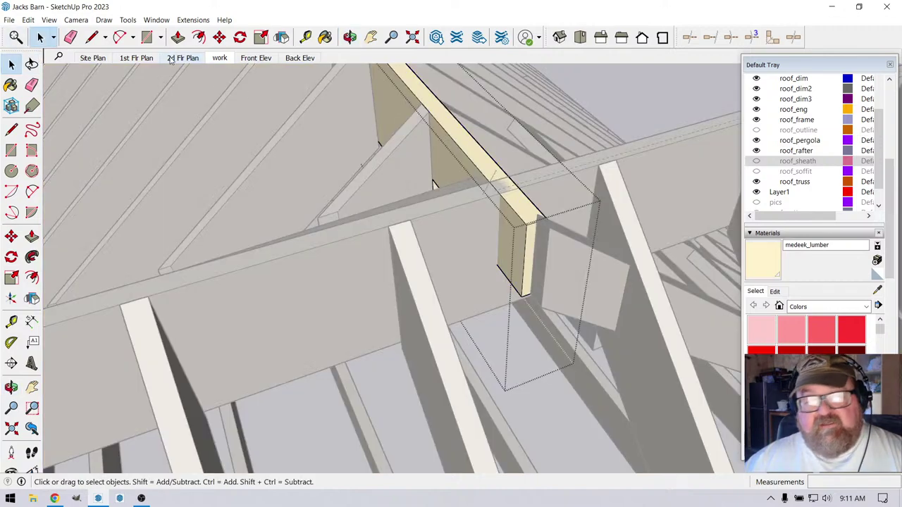
pyautogui.click(177, 37)
pyautogui.click(528, 244)
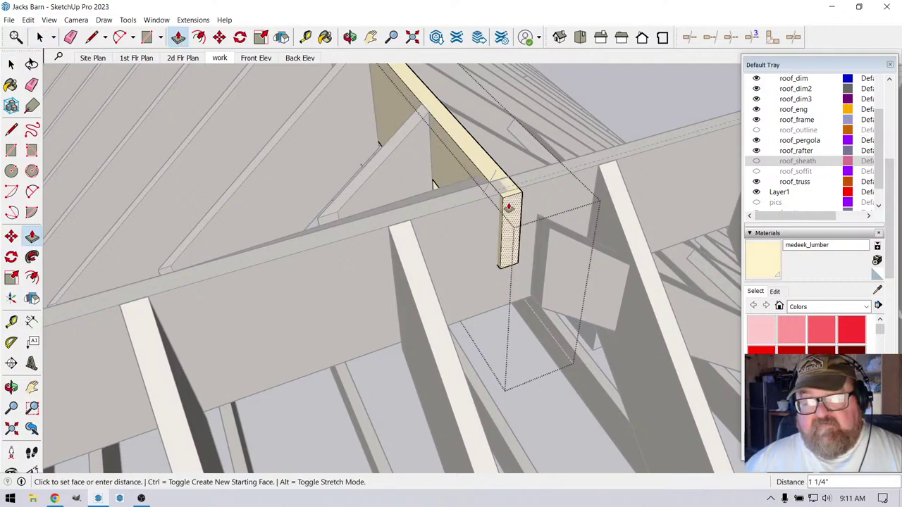
pyautogui.click(463, 195)
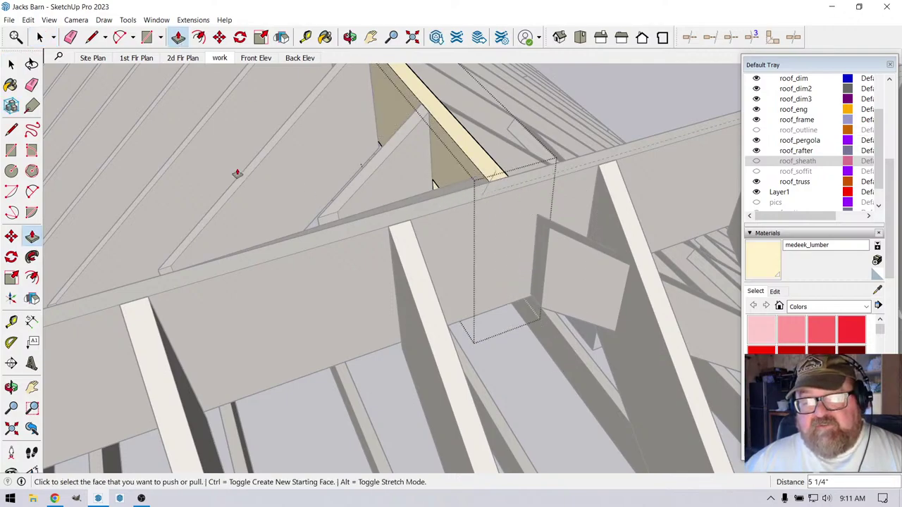
pyautogui.press('space')
pyautogui.moveTo(433, 184); pyautogui.dragTo(644, 186, button='middle')
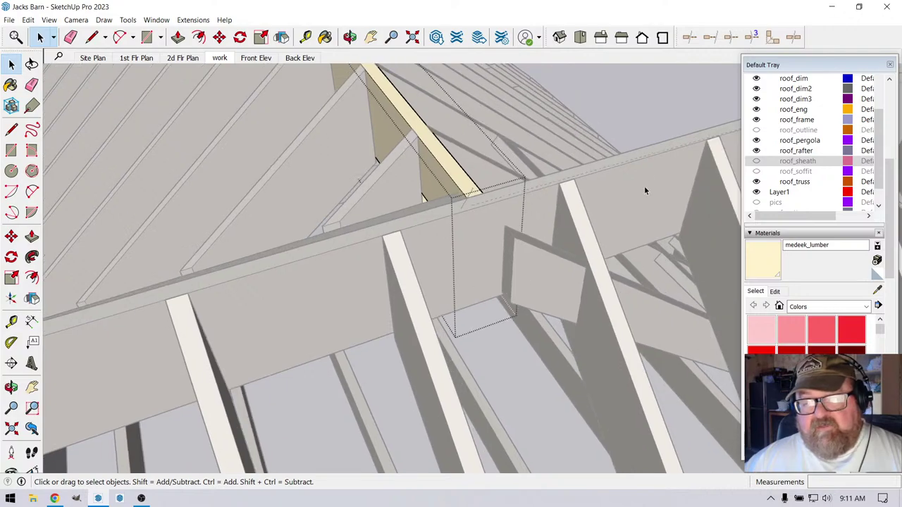
pyautogui.click(642, 129)
pyautogui.click(547, 256)
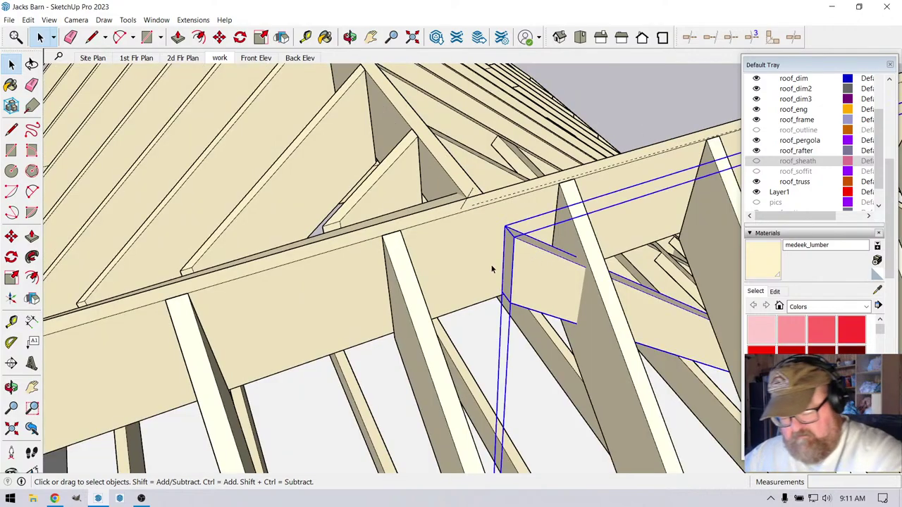
pyautogui.scroll(-5, 491, 268)
pyautogui.scroll(-1, 468, 310)
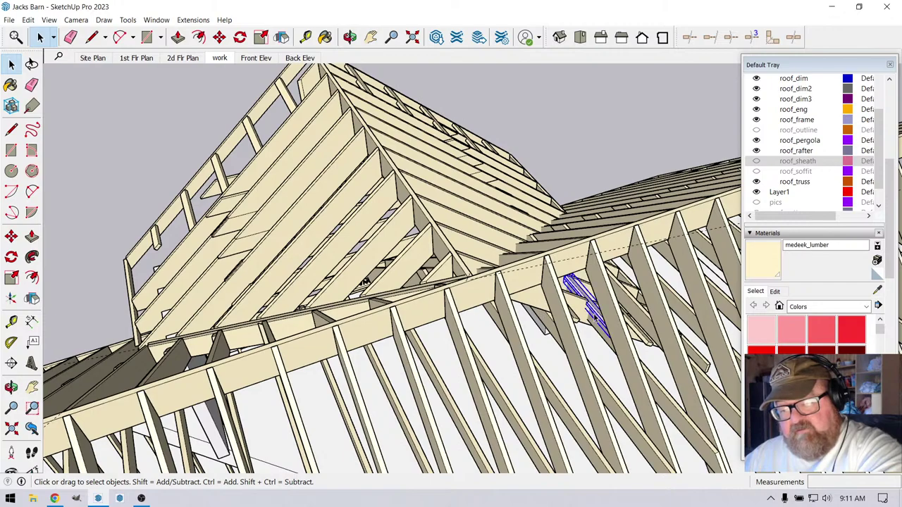
pyautogui.scroll(3, 594, 319)
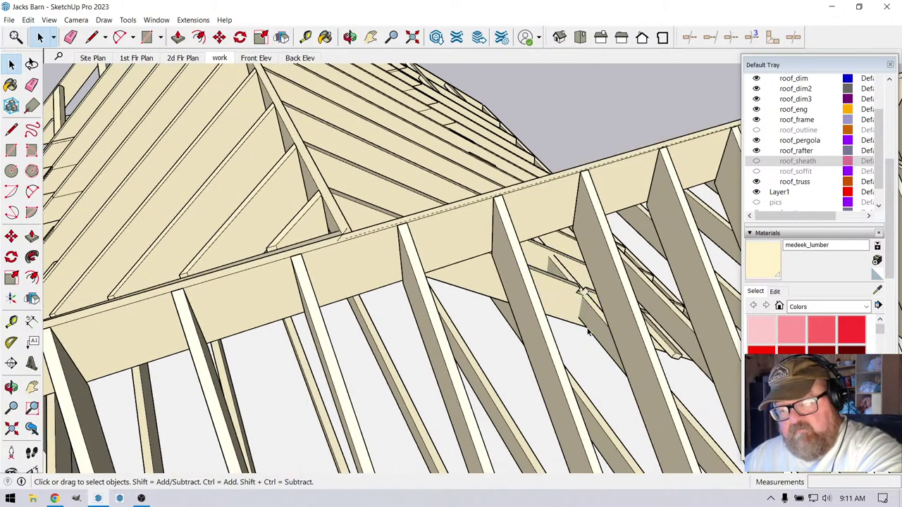
pyautogui.scroll(-2, 479, 299)
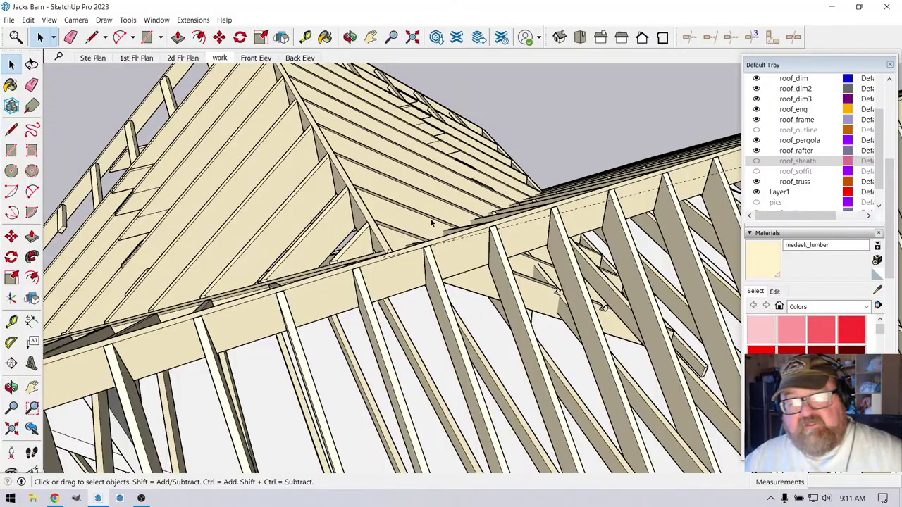
pyautogui.click(349, 37)
pyautogui.moveTo(296, 98); pyautogui.dragTo(226, 150)
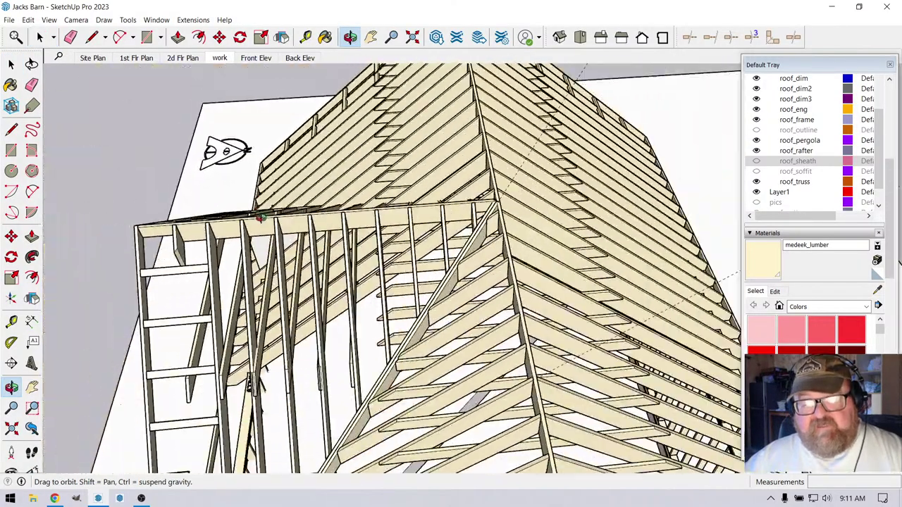
pyautogui.moveTo(260, 217); pyautogui.dragTo(380, 278)
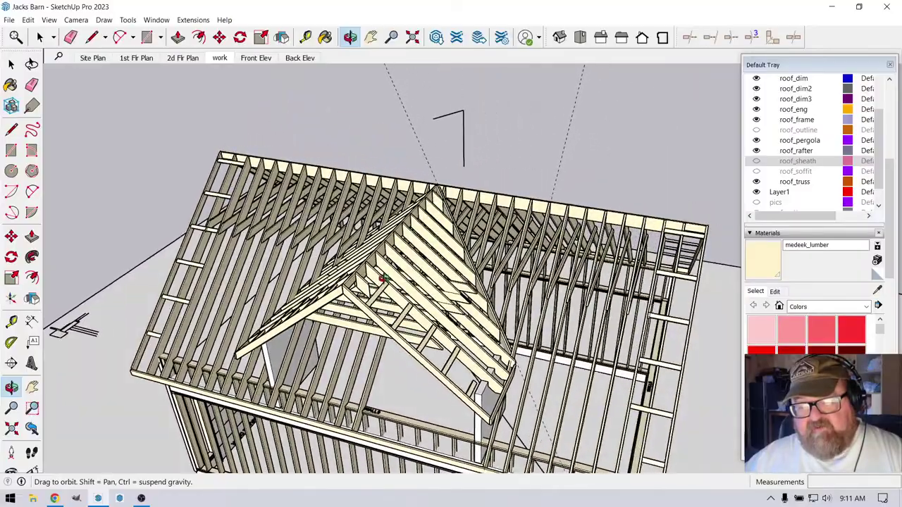
pyautogui.scroll(10, 381, 279)
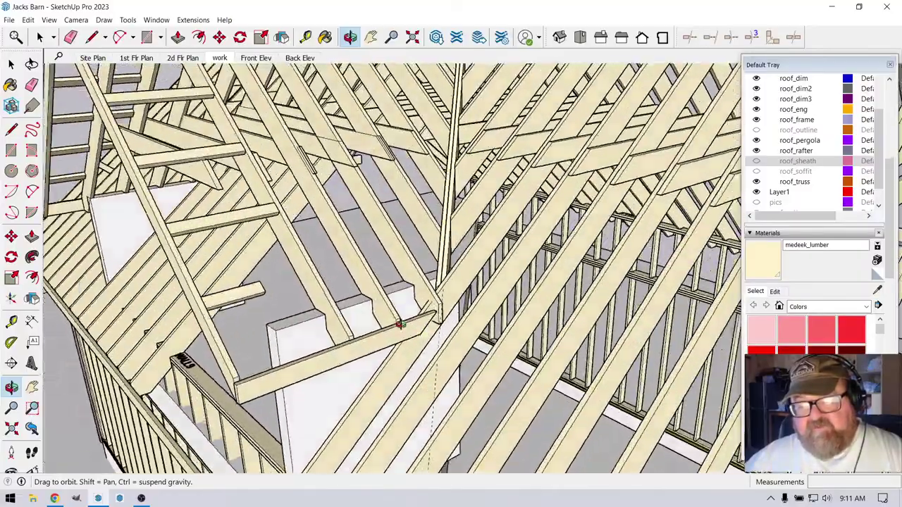
pyautogui.scroll(-5, 400, 324)
pyautogui.scroll(8, 417, 341)
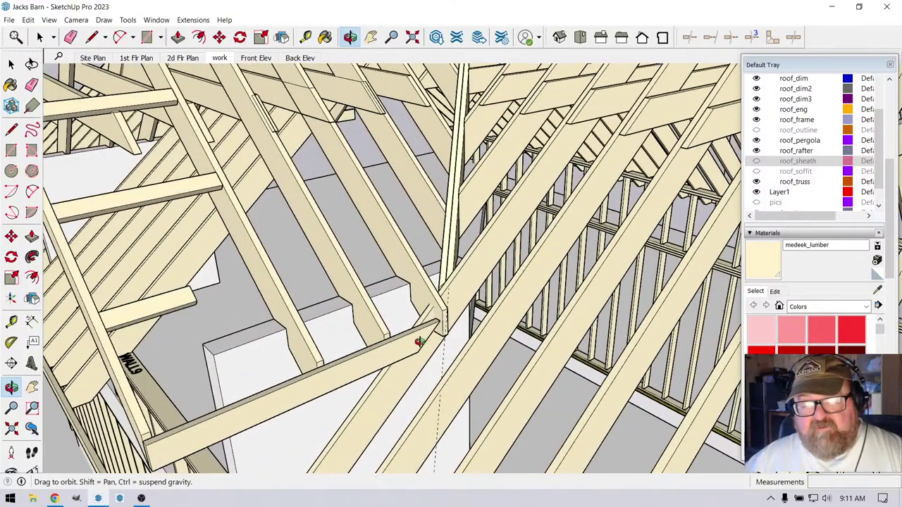
pyautogui.moveTo(419, 342)
pyautogui.mouseDown()
pyautogui.moveTo(433, 322)
pyautogui.moveTo(497, 303)
pyautogui.moveTo(427, 302)
pyautogui.moveTo(457, 318)
pyautogui.moveTo(387, 301)
pyautogui.moveTo(409, 305)
pyautogui.mouseUp()
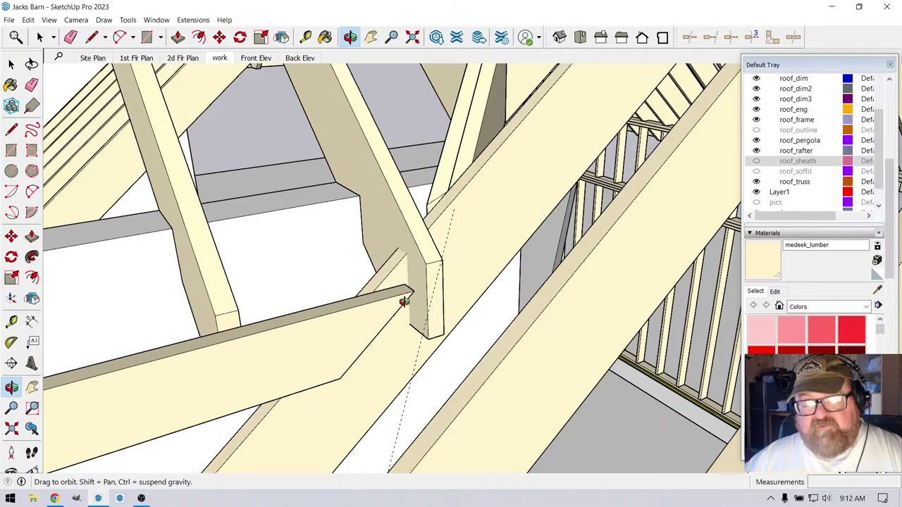
pyautogui.moveTo(404, 302)
pyautogui.mouseDown()
pyautogui.moveTo(349, 348)
pyautogui.moveTo(411, 350)
pyautogui.moveTo(455, 376)
pyautogui.mouseUp()
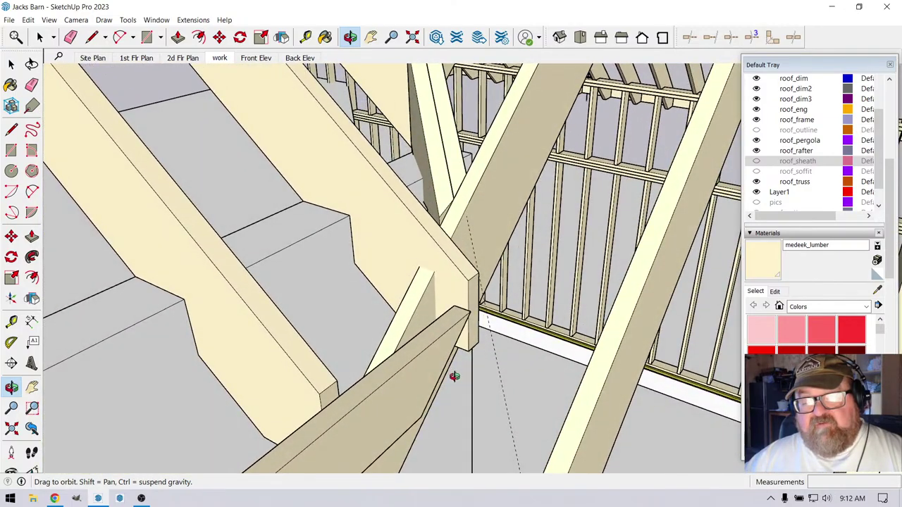
pyautogui.moveTo(434, 335)
pyautogui.mouseDown()
pyautogui.moveTo(495, 358)
pyautogui.moveTo(492, 322)
pyautogui.moveTo(308, 342)
pyautogui.moveTo(380, 239)
pyautogui.mouseUp()
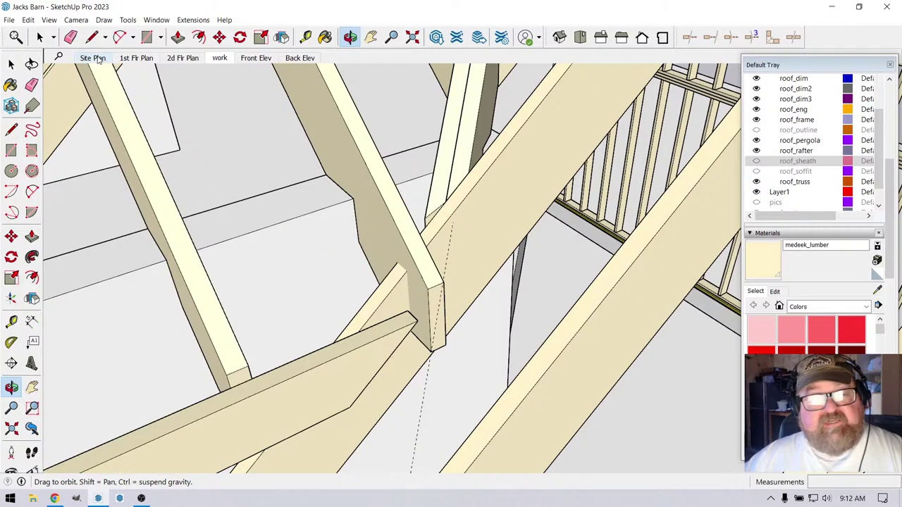
pyautogui.moveTo(397, 251); pyautogui.dragTo(578, 299)
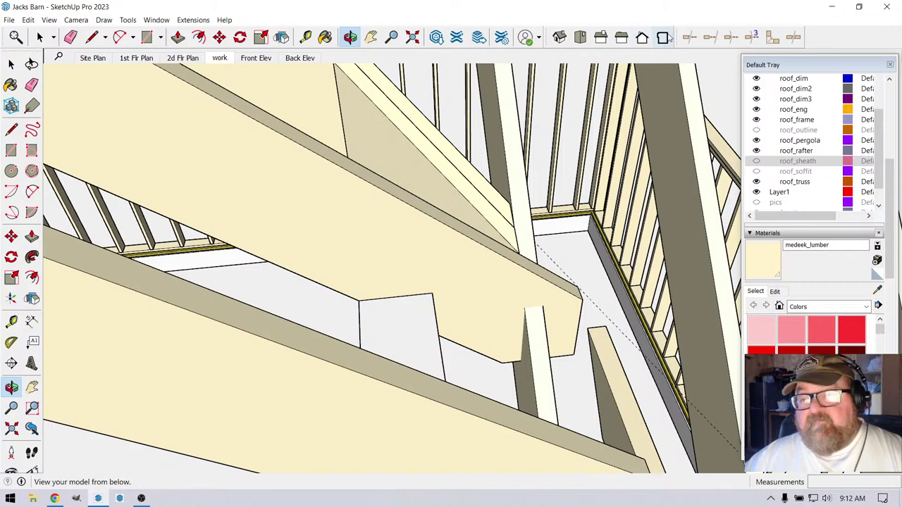
# Trim the board's overhanging end flush against the valley rafter with the Medeek Trim tool, then check it
pyautogui.click(690, 37)
pyautogui.click(523, 365)
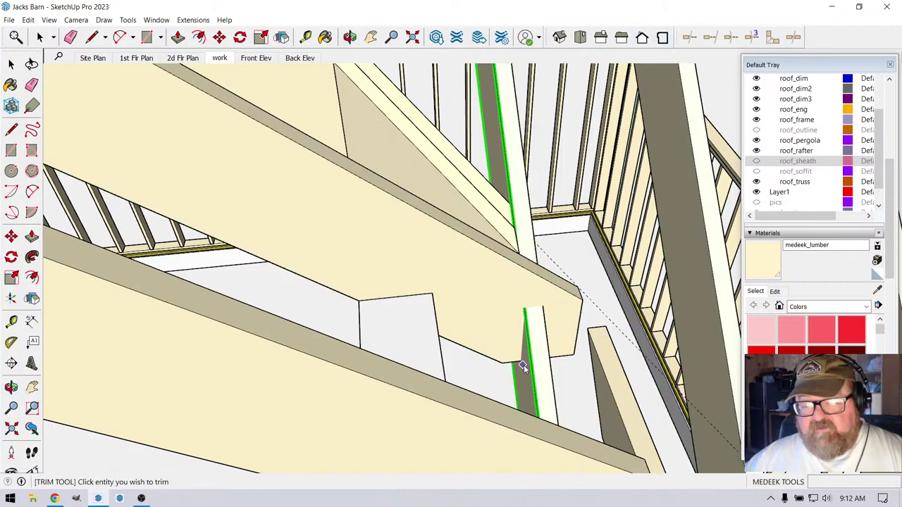
pyautogui.click(584, 308)
pyautogui.click(350, 36)
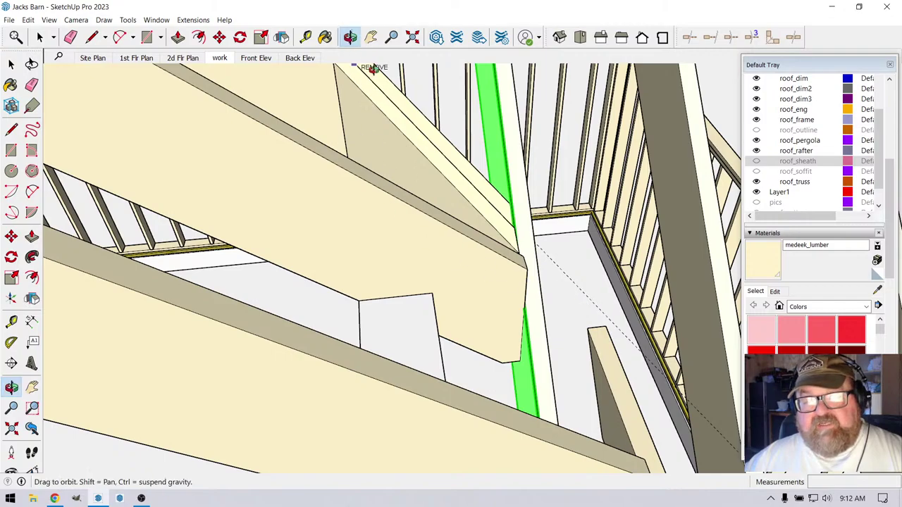
pyautogui.moveTo(345, 183); pyautogui.dragTo(672, 285)
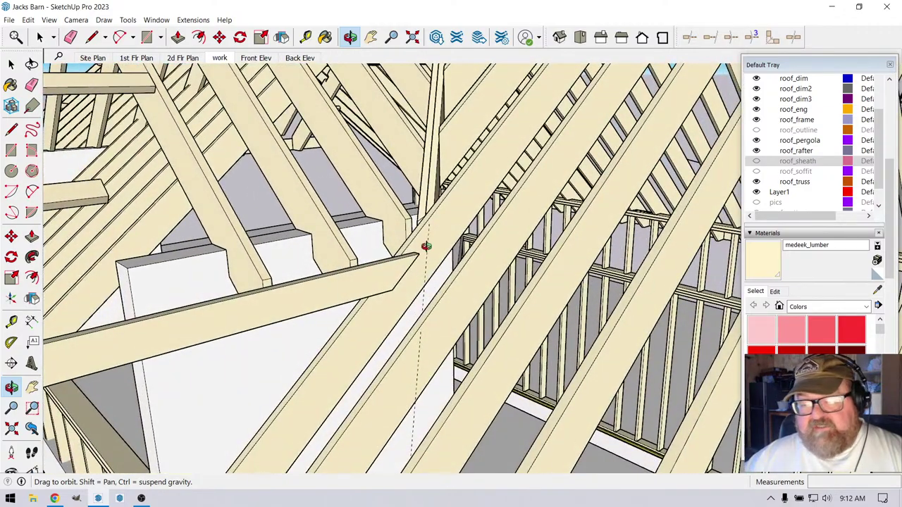
pyautogui.moveTo(427, 246); pyautogui.dragTo(426, 245)
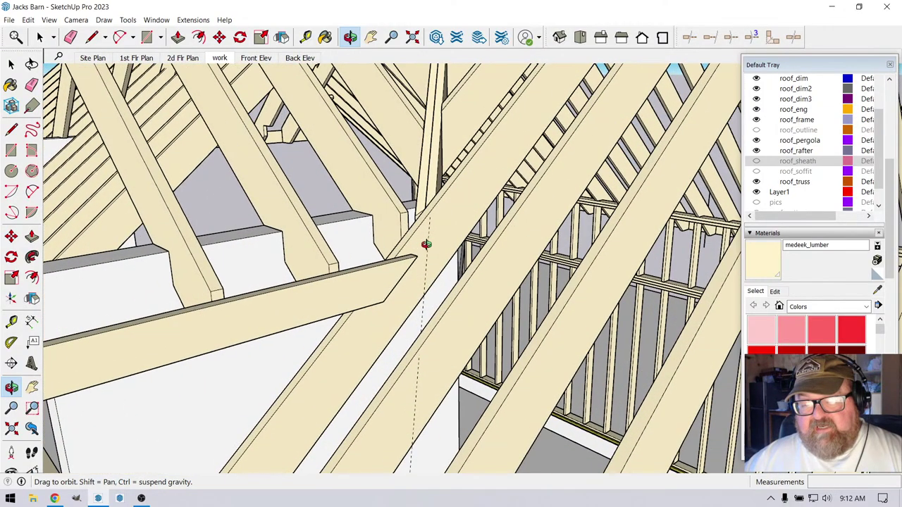
pyautogui.click(756, 162)
pyautogui.moveTo(398, 310); pyautogui.dragTo(444, 286)
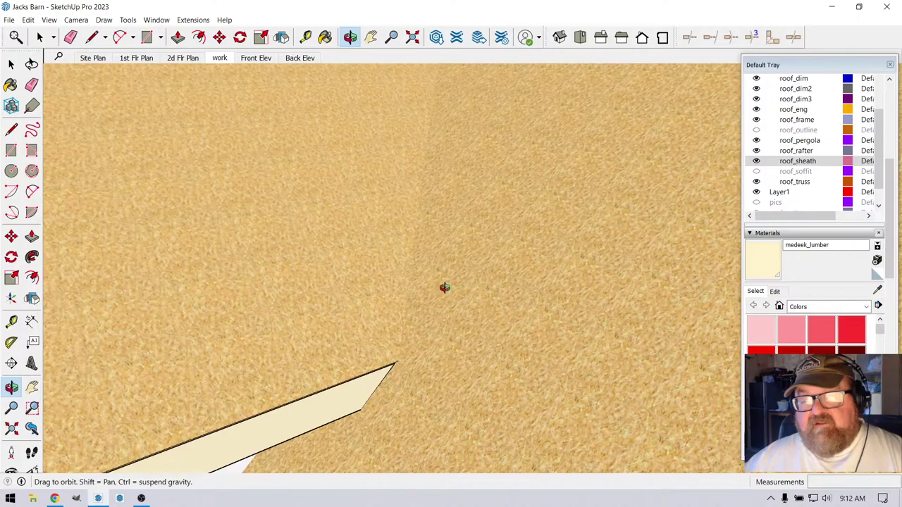
pyautogui.click(756, 161)
pyautogui.moveTo(463, 304); pyautogui.dragTo(139, 115)
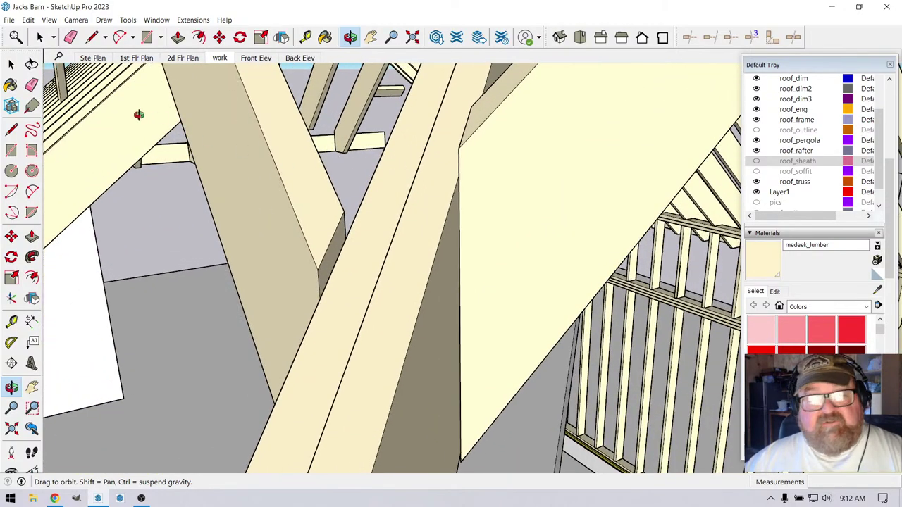
pyautogui.click(93, 37)
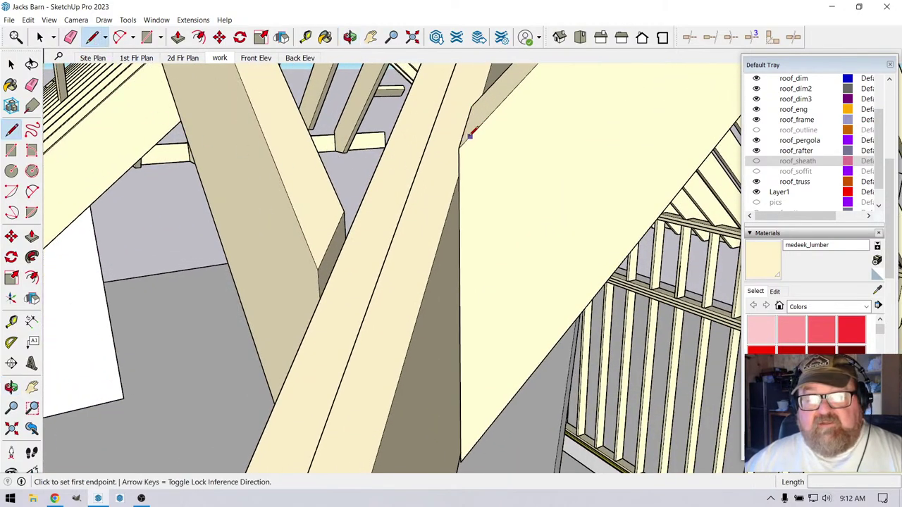
# Draw a short cut line across the rafter face at the valley junction and inspect it from below
pyautogui.click(458, 148)
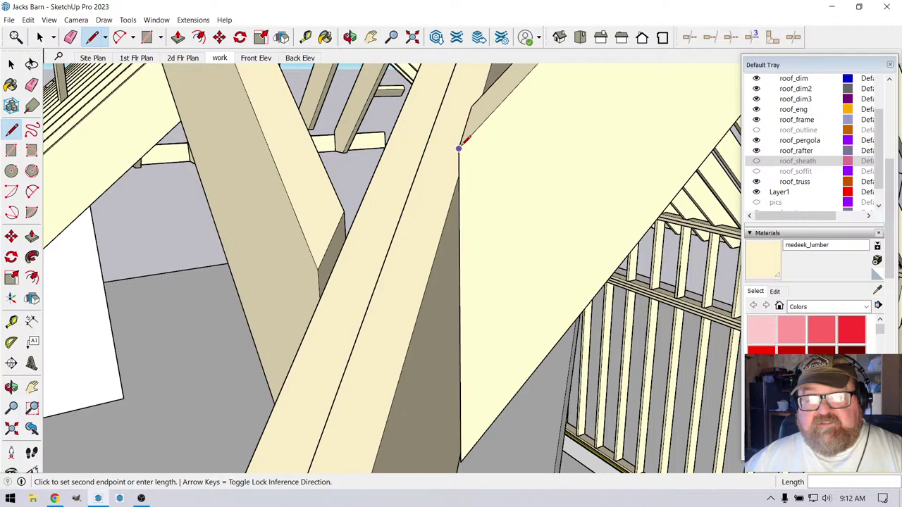
pyautogui.click(403, 208)
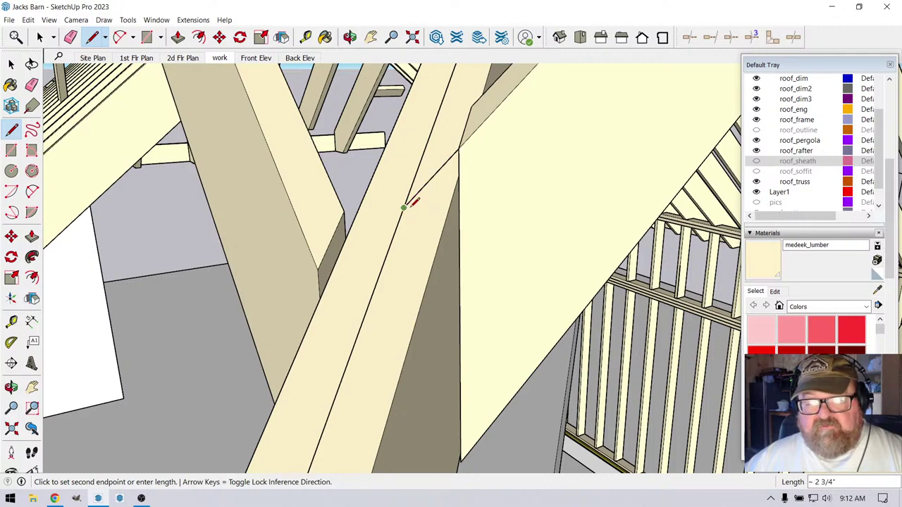
pyautogui.click(350, 37)
pyautogui.moveTo(384, 162); pyautogui.dragTo(481, 198)
pyautogui.moveTo(530, 121); pyautogui.dragTo(452, 167)
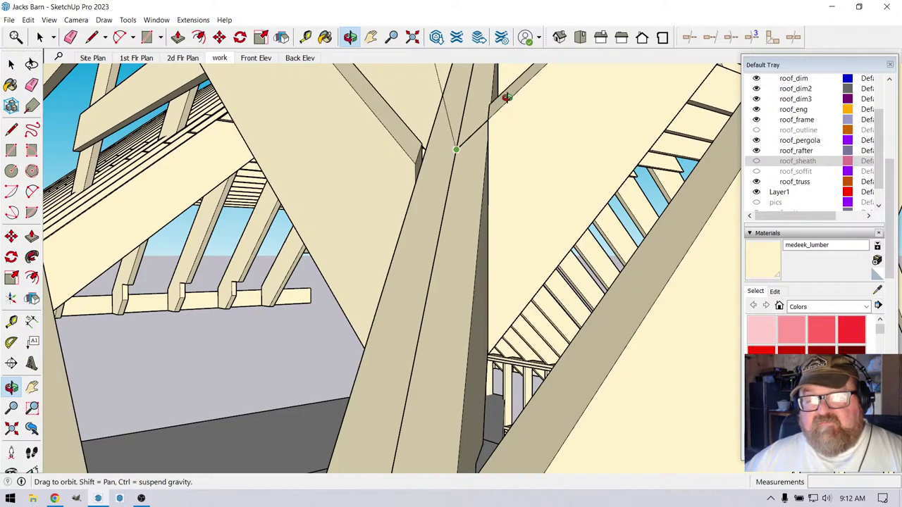
pyautogui.moveTo(506, 98); pyautogui.dragTo(448, 118)
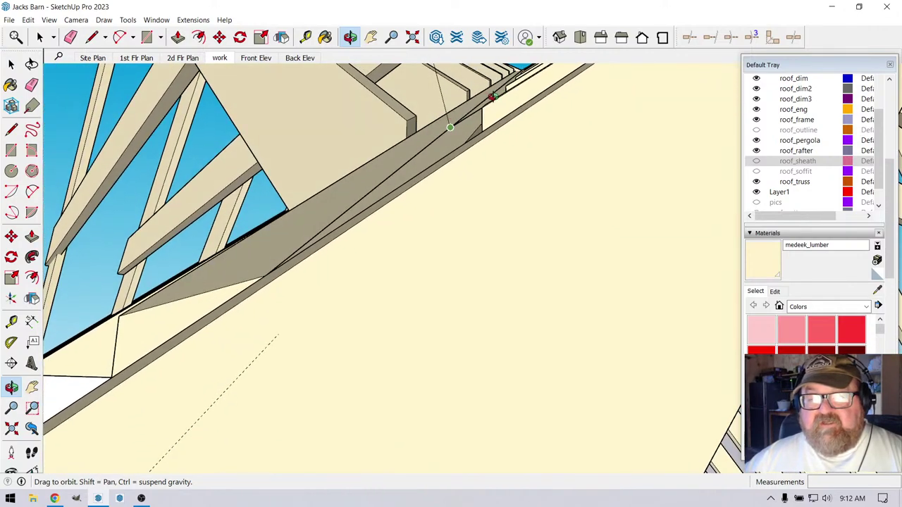
pyautogui.moveTo(433, 157); pyautogui.dragTo(441, 164)
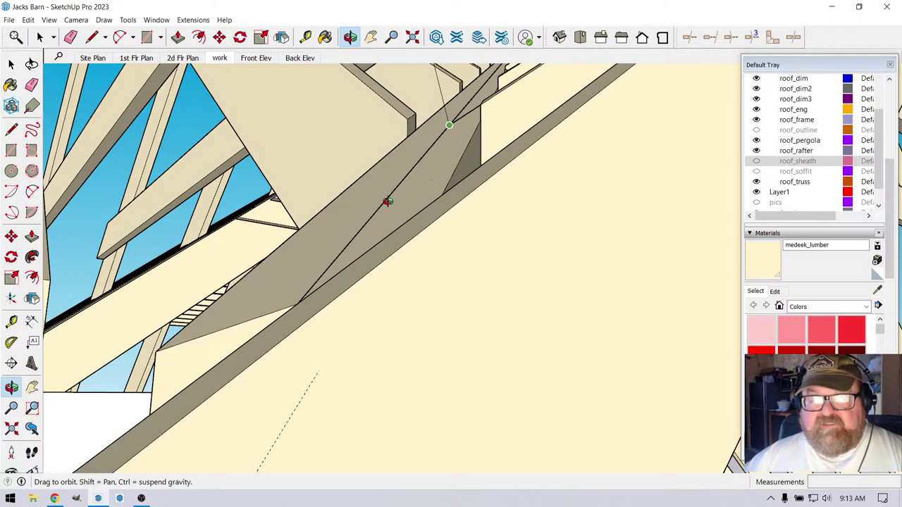
pyautogui.moveTo(378, 209); pyautogui.dragTo(475, 111)
pyautogui.click(71, 37)
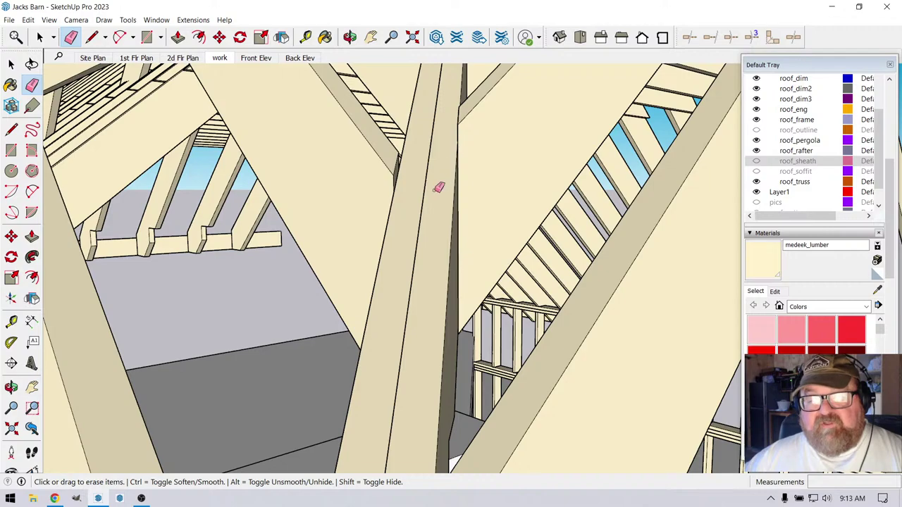
pyautogui.click(350, 36)
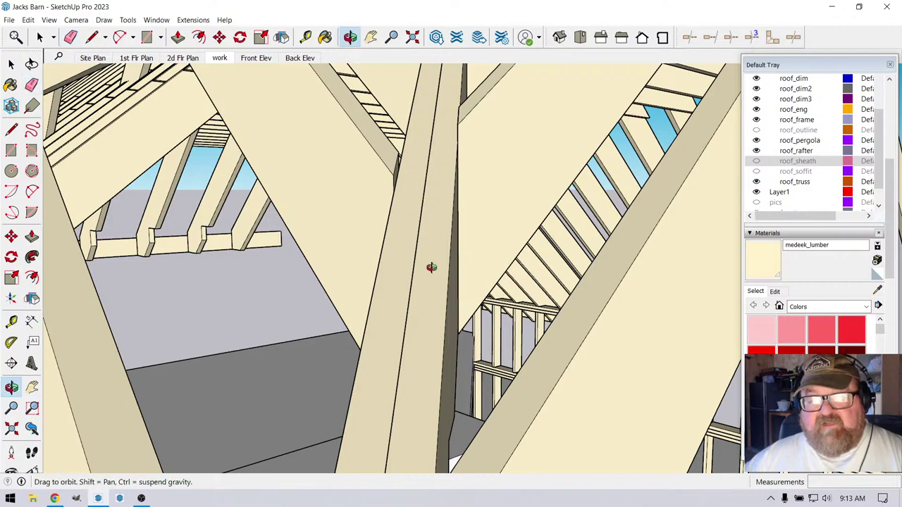
pyautogui.moveTo(427, 268); pyautogui.dragTo(451, 155)
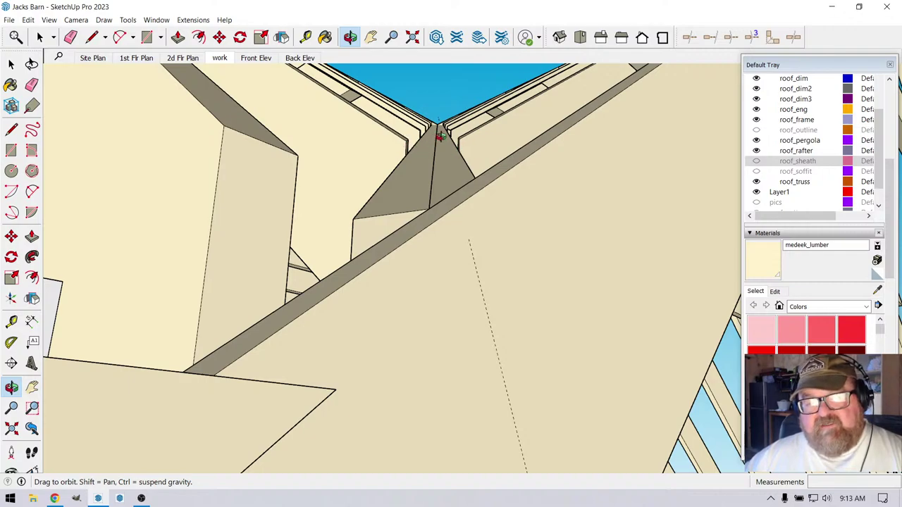
pyautogui.scroll(-10, 438, 135)
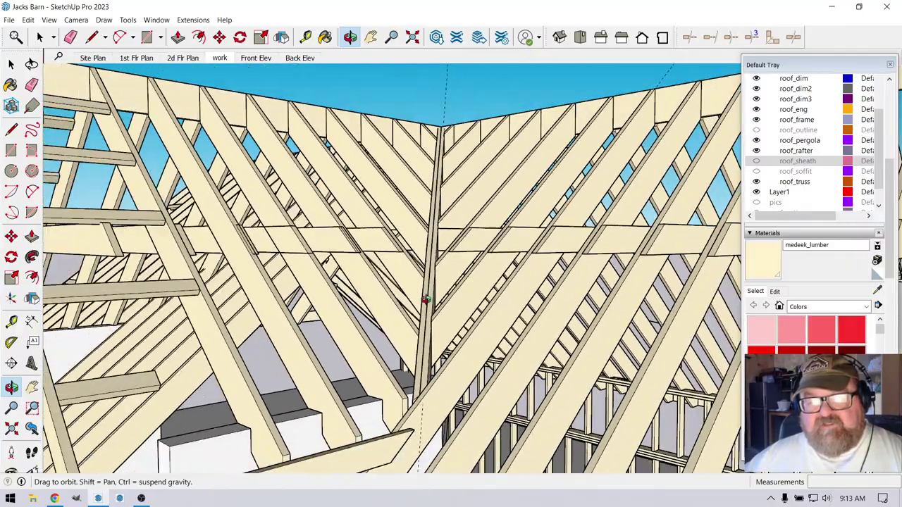
pyautogui.moveTo(426, 300); pyautogui.dragTo(438, 182)
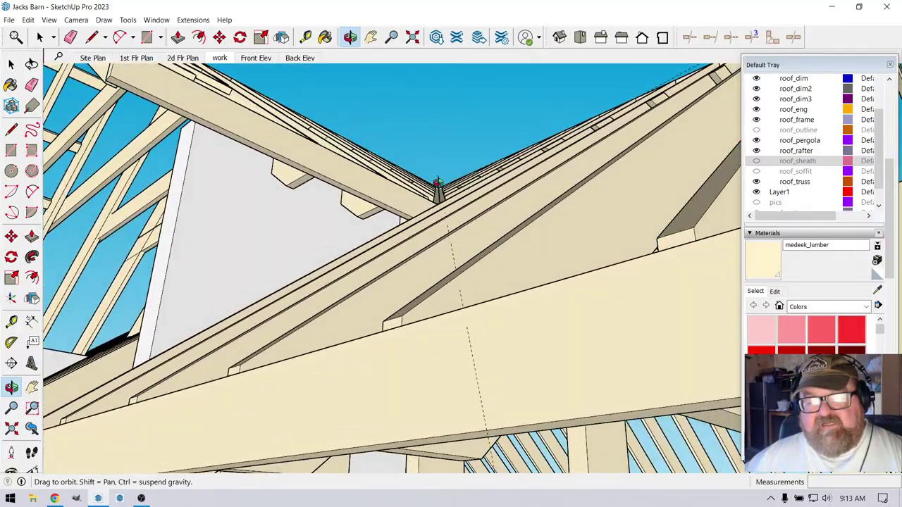
pyautogui.scroll(-10, 437, 182)
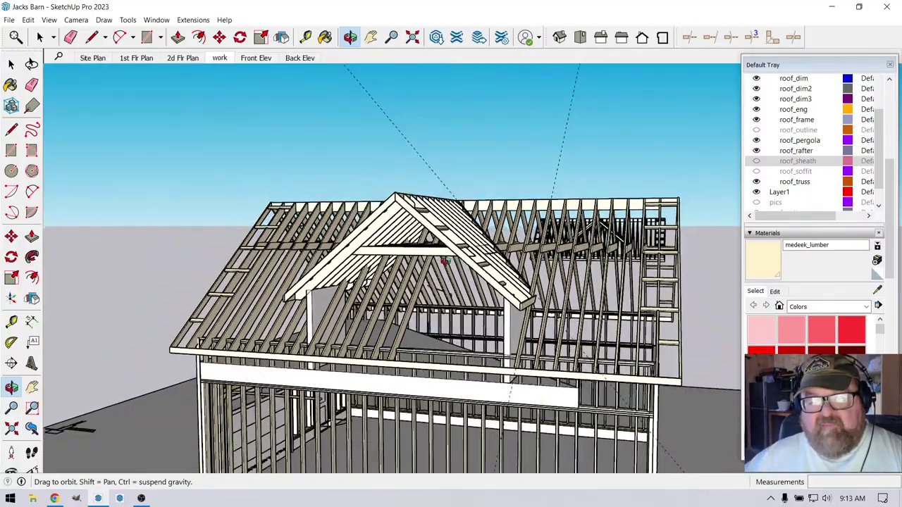
pyautogui.scroll(10, 445, 261)
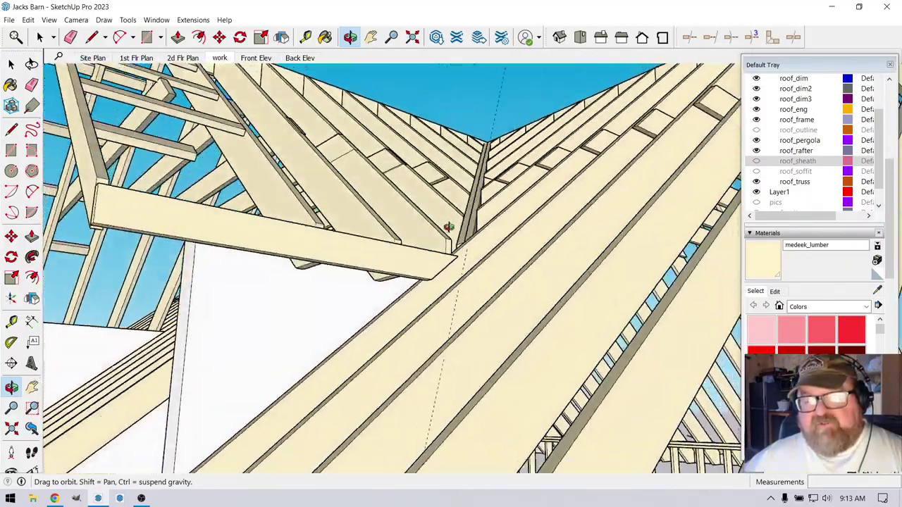
pyautogui.moveTo(448, 227); pyautogui.dragTo(441, 207)
# Select the long diagonal member running up to the ridge and view its top end
pyautogui.click(12, 65)
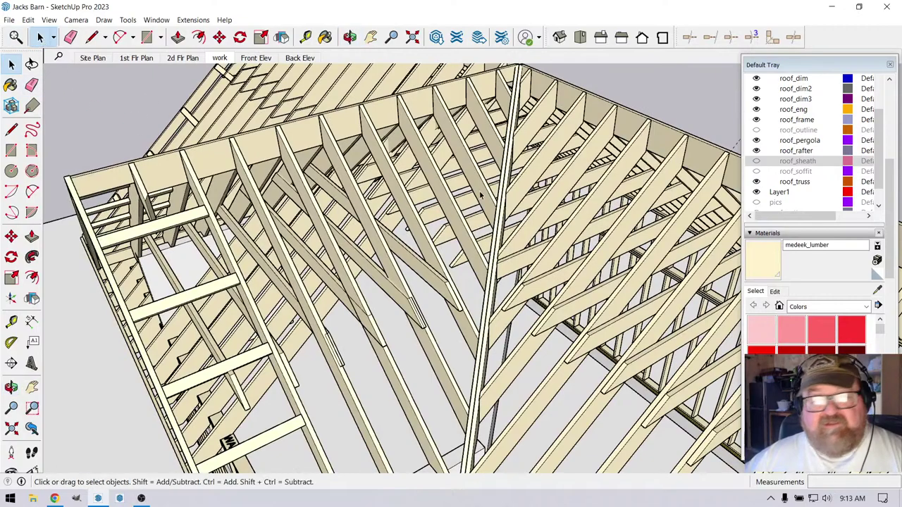
pyautogui.scroll(3, 515, 113)
pyautogui.click(506, 131)
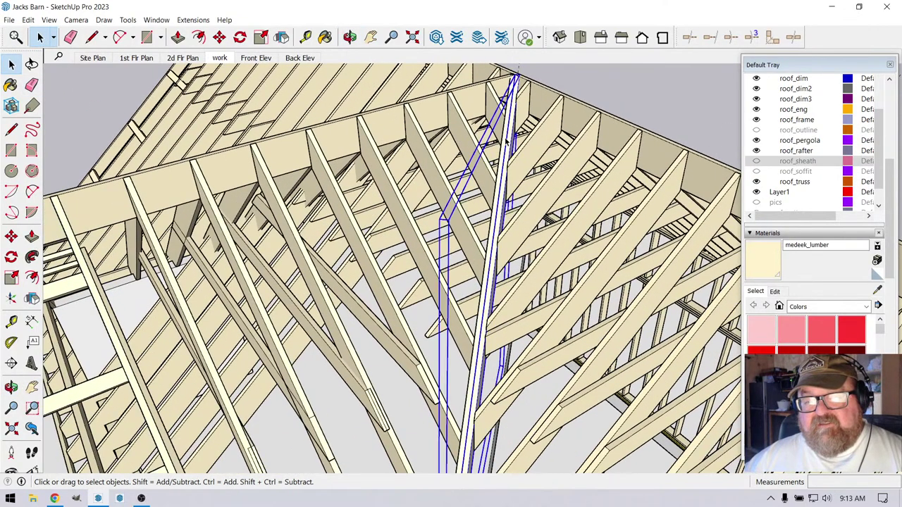
pyautogui.scroll(3, 505, 141)
pyautogui.click(492, 144)
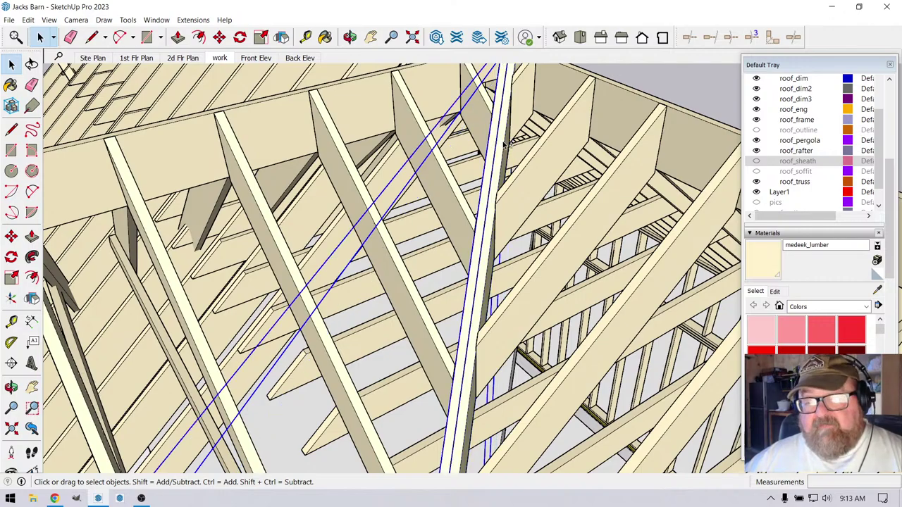
pyautogui.click(350, 37)
pyautogui.moveTo(409, 169); pyautogui.dragTo(497, 202)
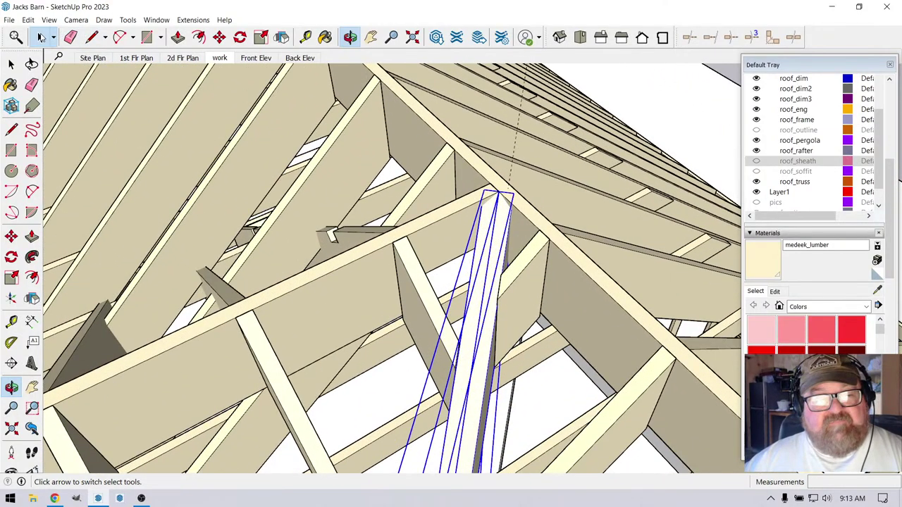
# Make the selected diagonal member its own group and check its top end
pyautogui.click(40, 37)
pyautogui.rightClick(486, 231)
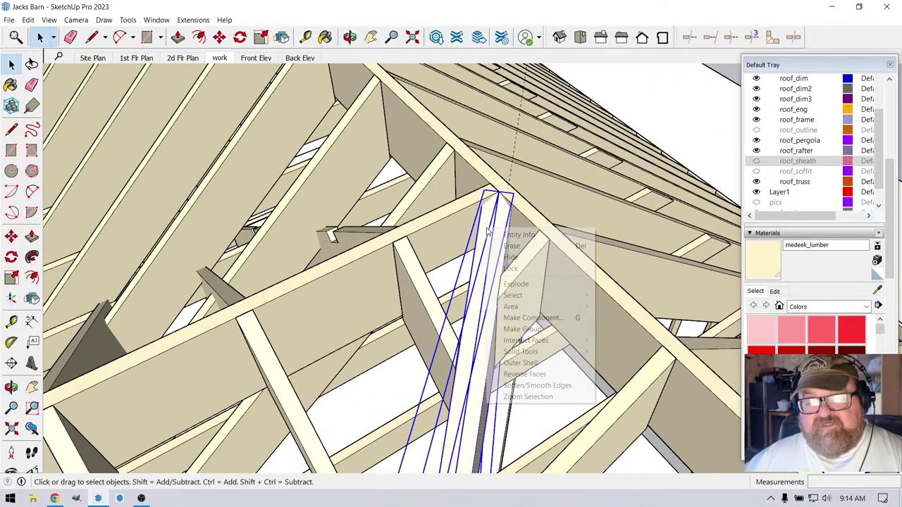
pyautogui.click(513, 329)
pyautogui.scroll(4, 500, 190)
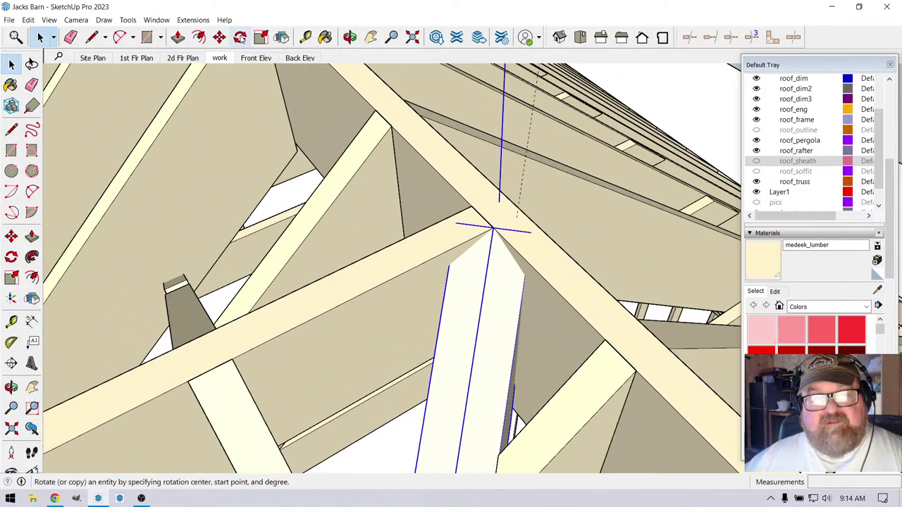
pyautogui.click(350, 37)
pyautogui.moveTo(399, 136); pyautogui.dragTo(404, 190)
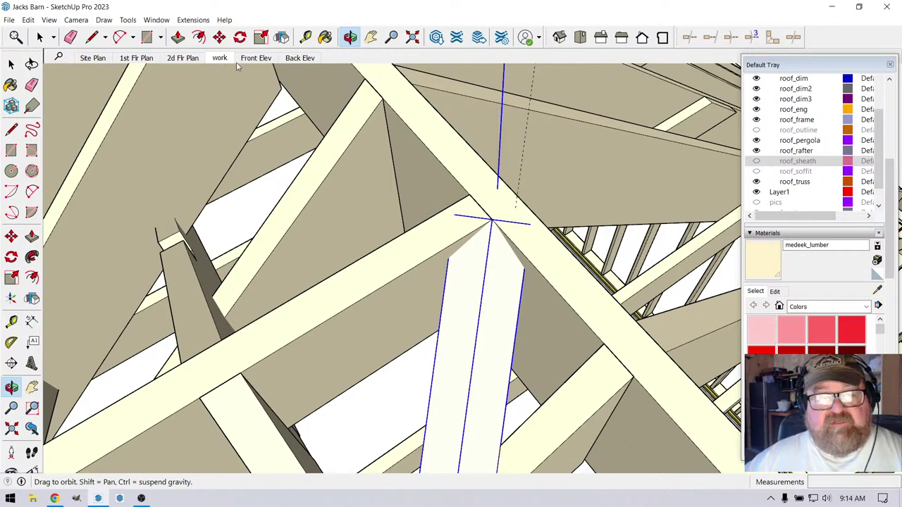
# Orbit the roof framing to bring the grouped dormer rafters into view
pyautogui.click(280, 38)
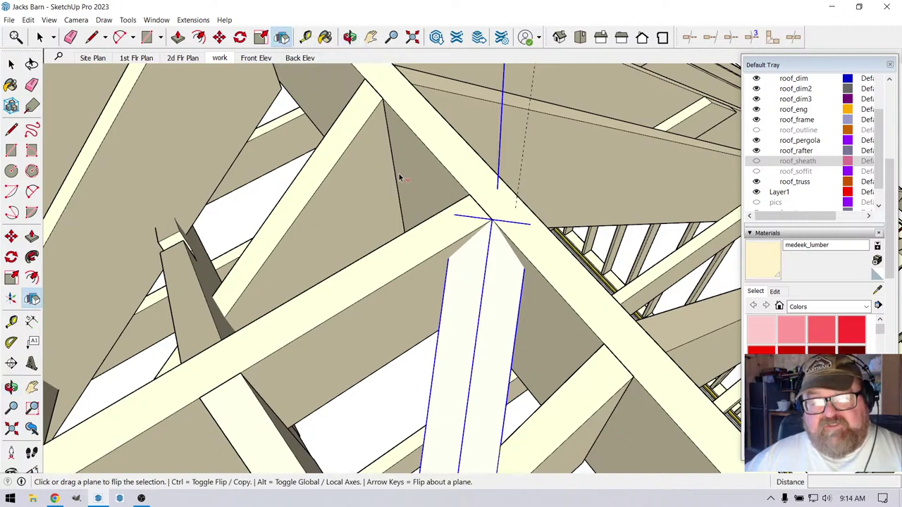
pyautogui.scroll(-5, 369, 181)
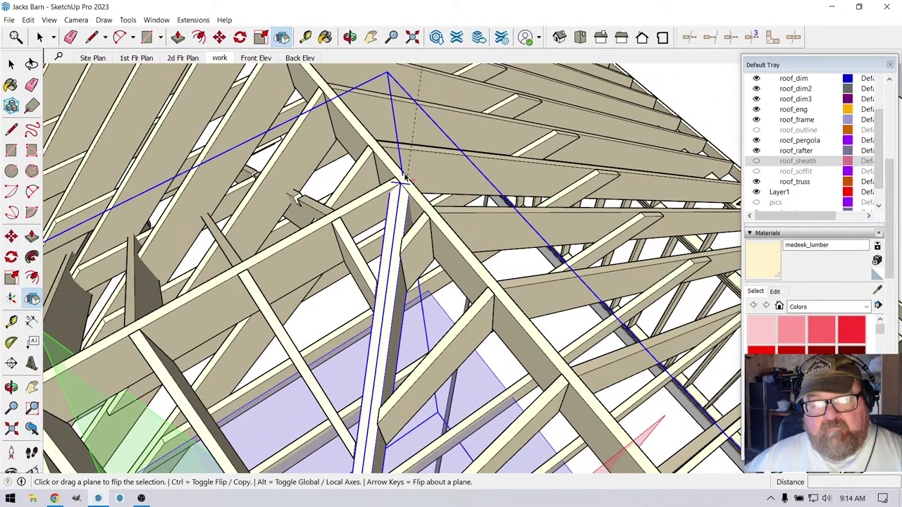
pyautogui.scroll(-2, 404, 177)
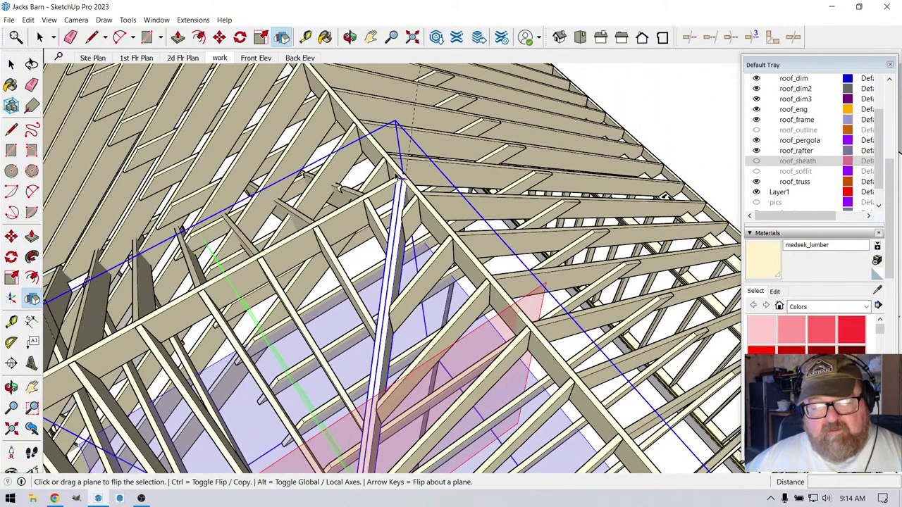
pyautogui.click(351, 37)
pyautogui.moveTo(366, 232); pyautogui.dragTo(224, 127)
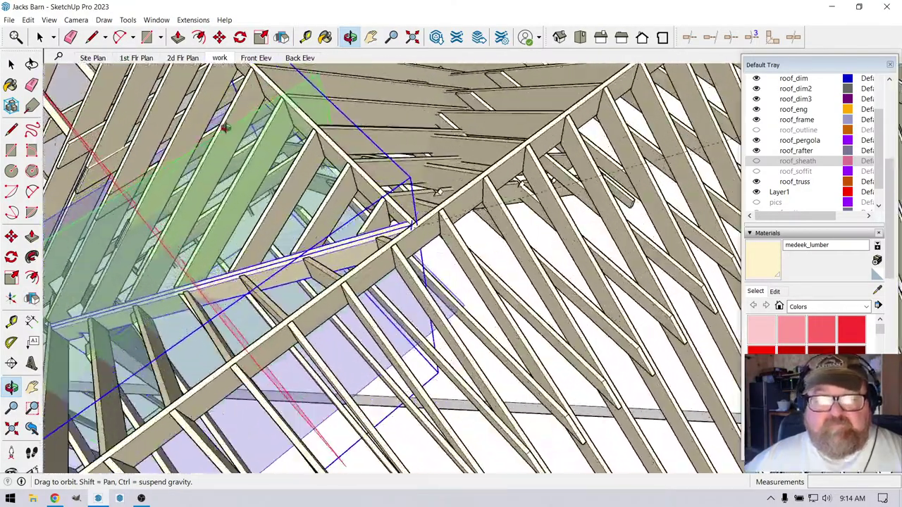
pyautogui.moveTo(404, 261); pyautogui.dragTo(357, 239)
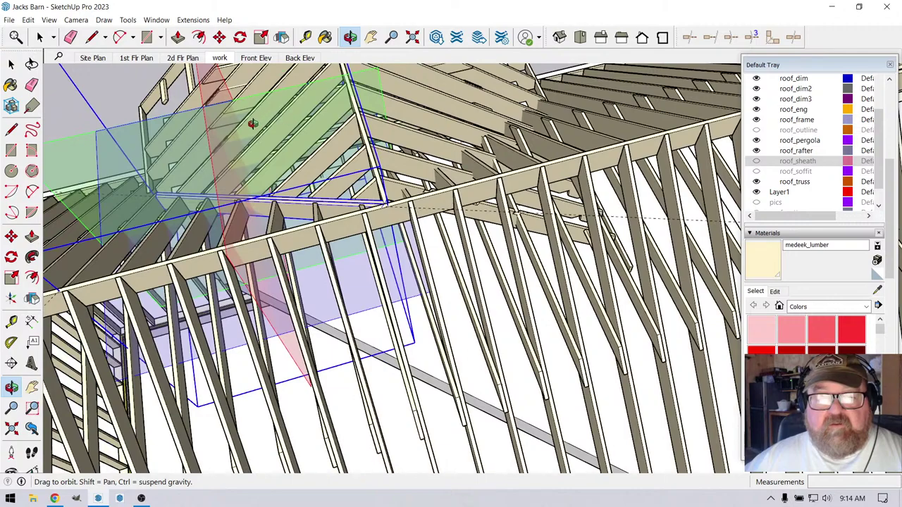
pyautogui.click(40, 37)
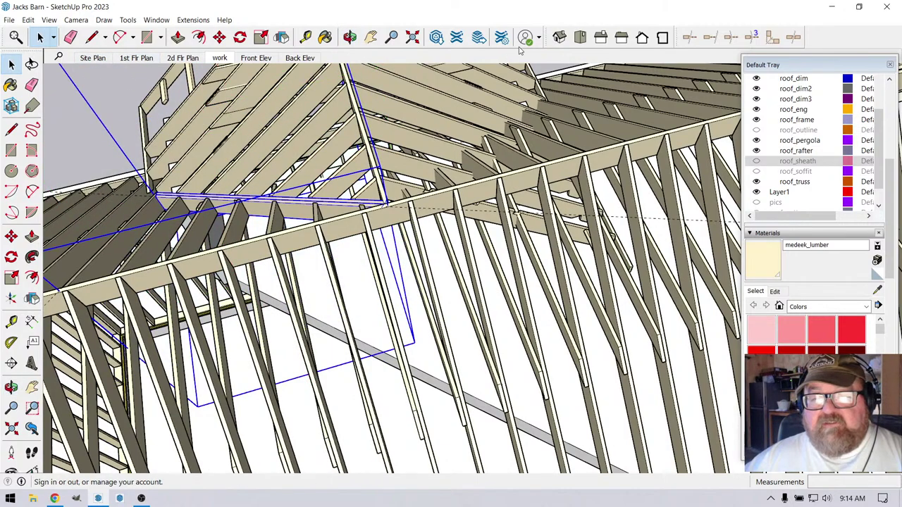
# Flip the selected rafter group across the red plane and back, then check its orientation
pyautogui.click(281, 38)
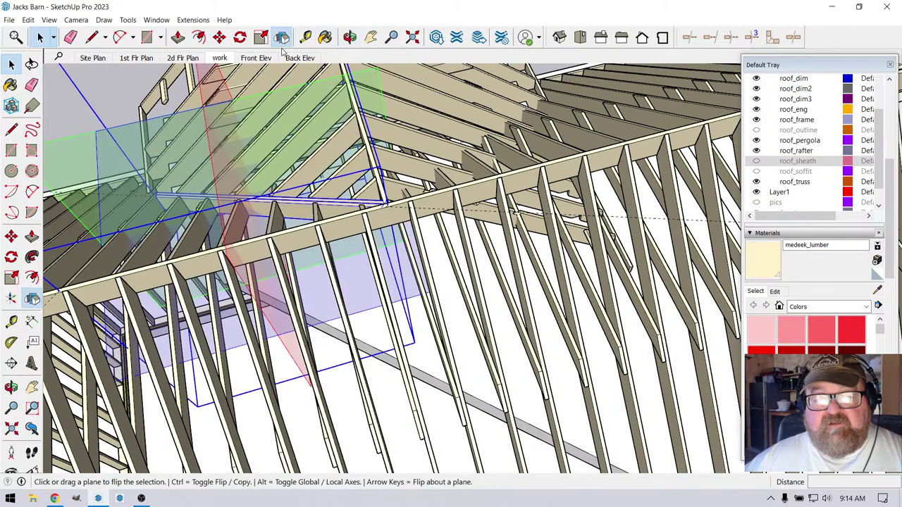
pyautogui.click(220, 158)
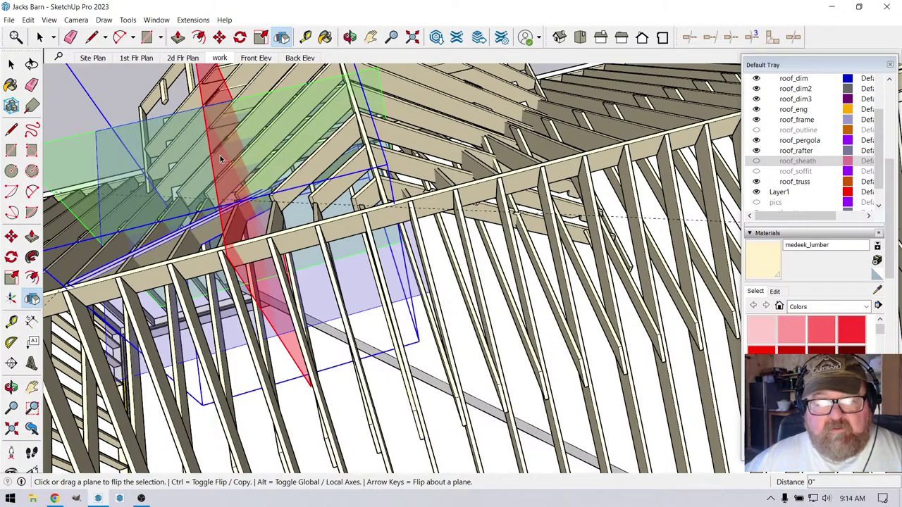
pyautogui.click(220, 158)
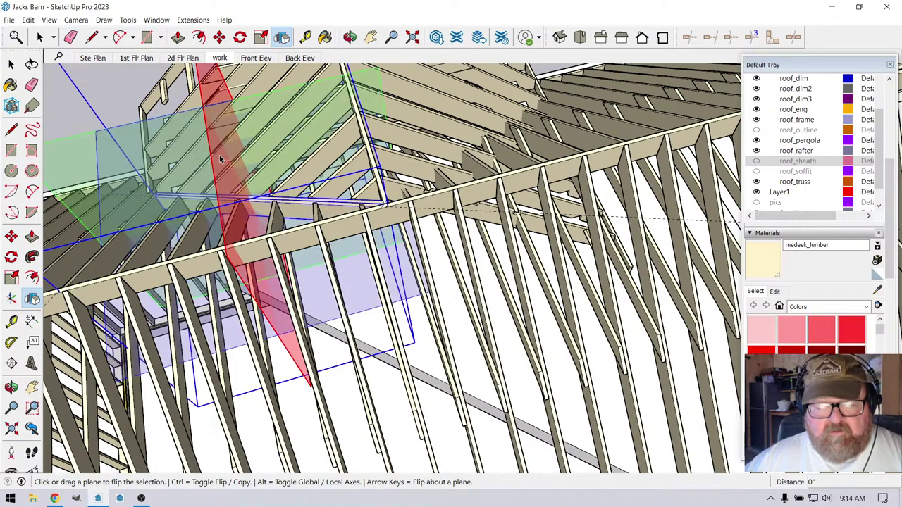
pyautogui.click(350, 37)
pyautogui.moveTo(423, 106)
pyautogui.mouseDown()
pyautogui.moveTo(471, 84)
pyautogui.moveTo(418, 112)
pyautogui.mouseUp()
pyautogui.rightClick(341, 142)
pyautogui.click(356, 151)
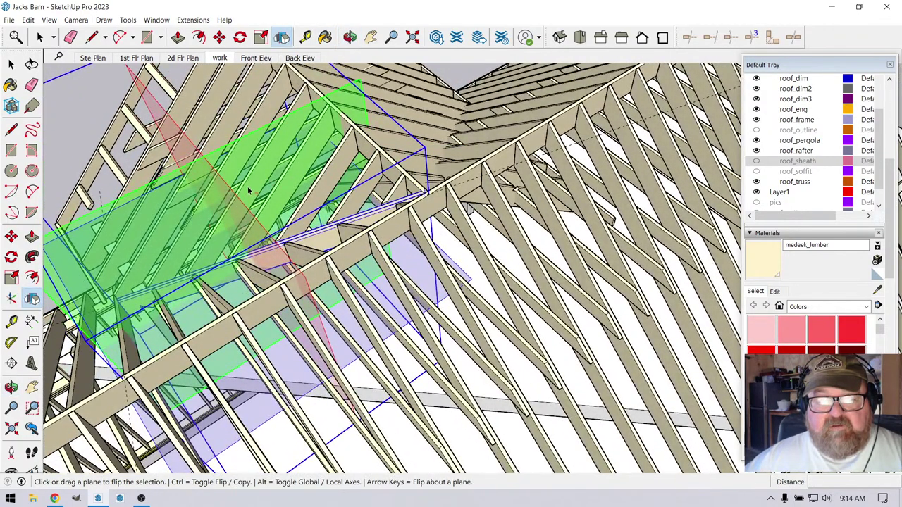
# Flip the rafter group again until it faces the ridge, then inspect its tips
pyautogui.click(233, 215)
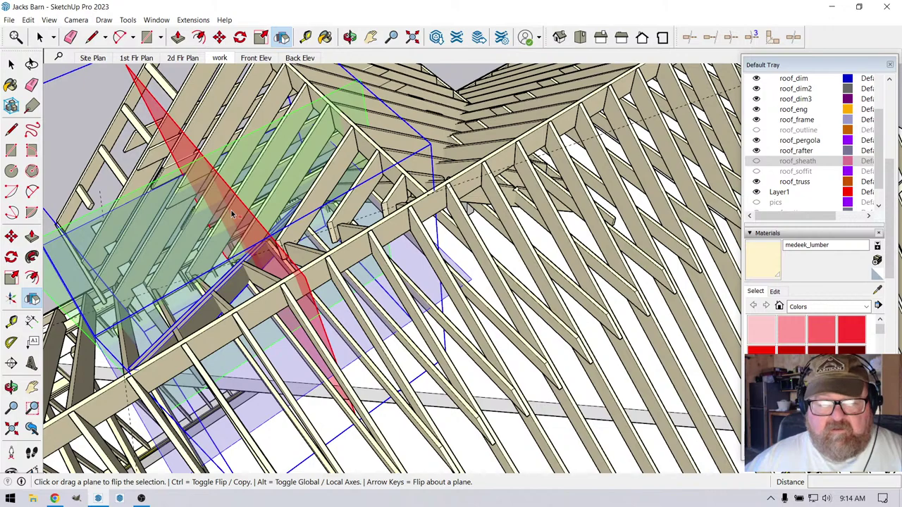
pyautogui.click(233, 215)
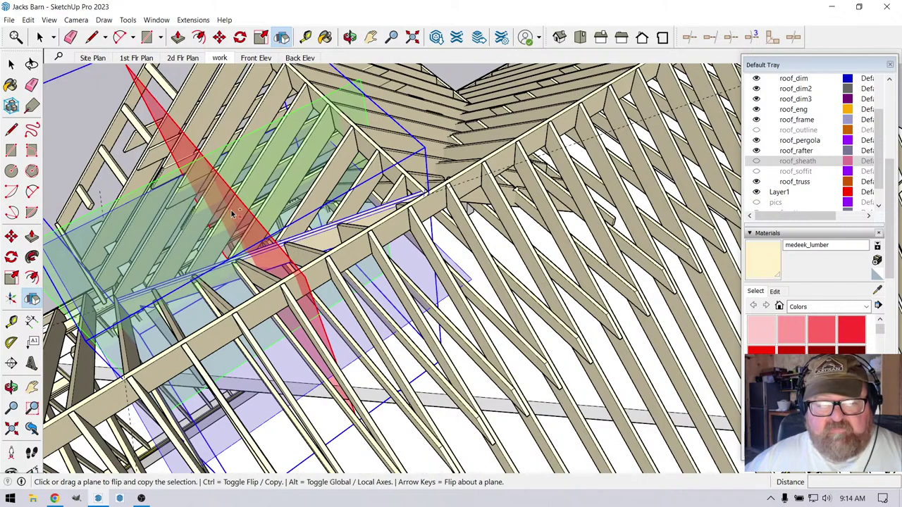
pyautogui.click(233, 215)
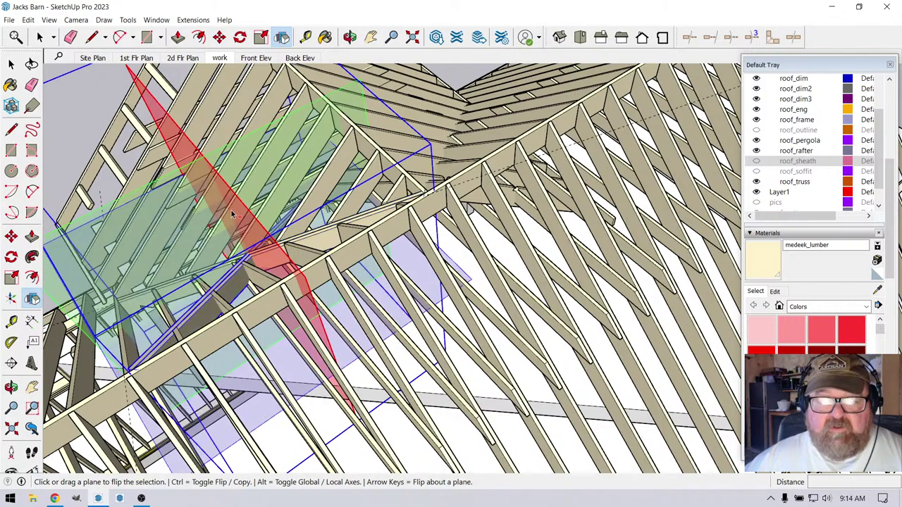
pyautogui.moveTo(233, 215); pyautogui.dragTo(215, 330, button='middle')
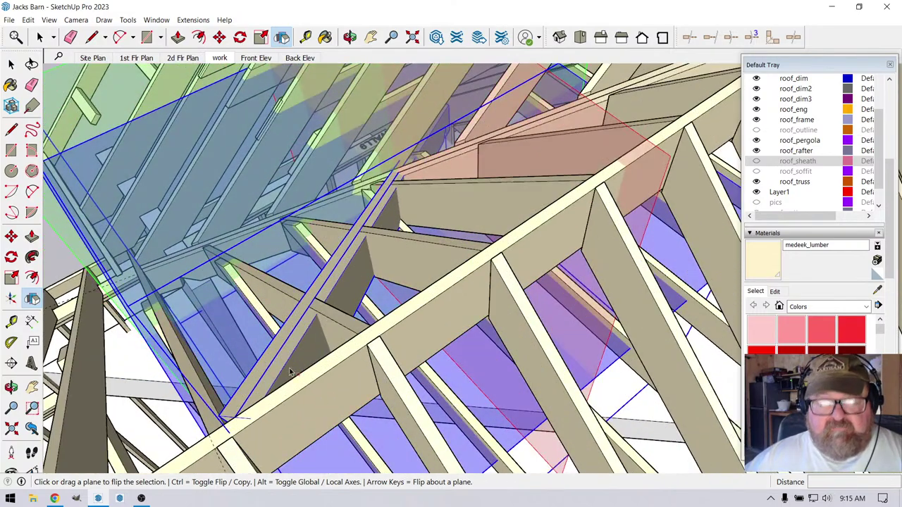
pyautogui.moveTo(281, 307); pyautogui.dragTo(238, 421, button='middle')
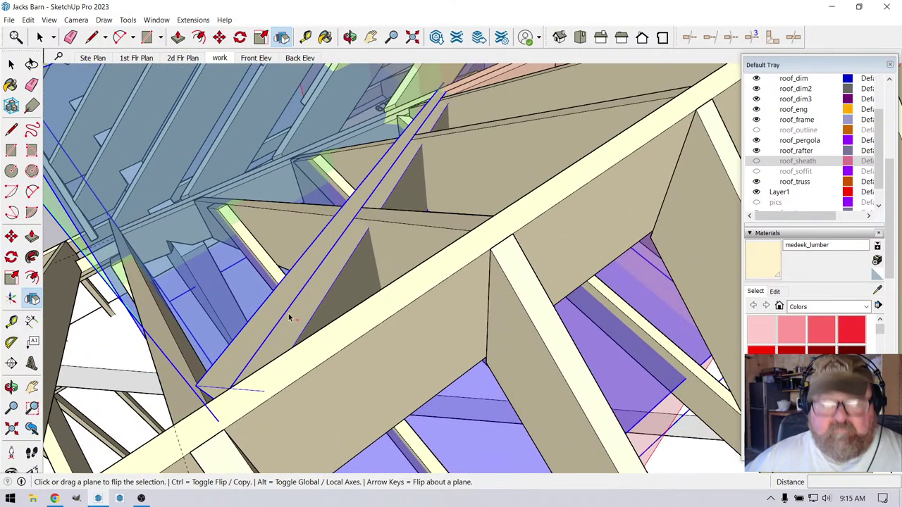
pyautogui.click(350, 37)
pyautogui.moveTo(336, 270); pyautogui.dragTo(437, 267)
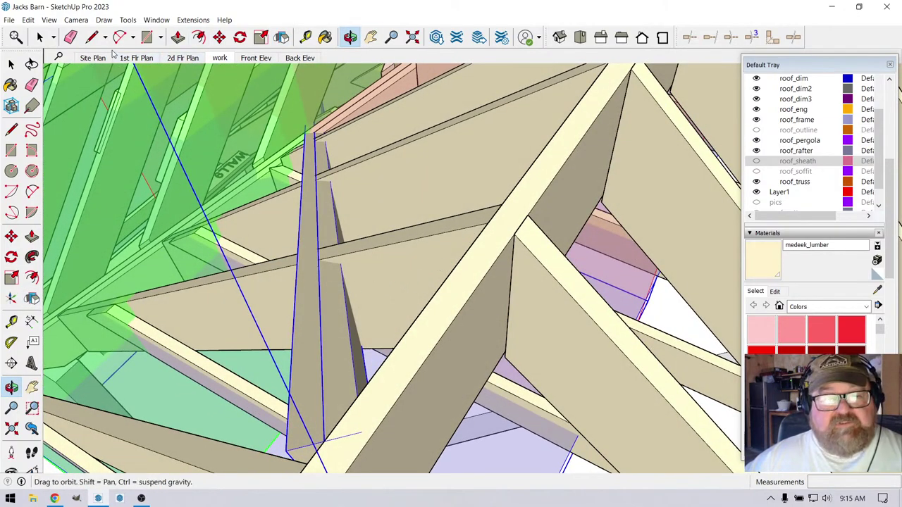
# Move the rafter group about 8' 7" by its end point onto the ridge endpoint
pyautogui.click(39, 37)
pyautogui.moveTo(316, 300); pyautogui.dragTo(288, 304, button='middle')
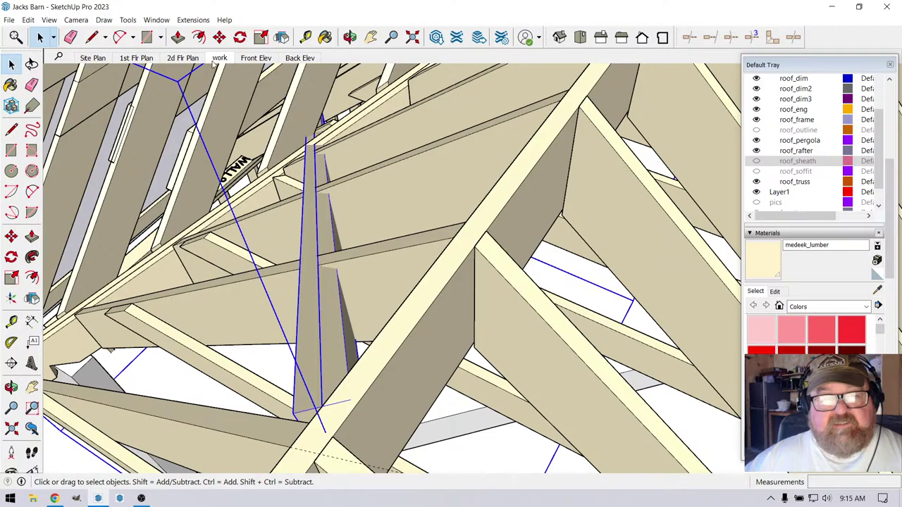
pyautogui.click(219, 37)
pyautogui.click(320, 406)
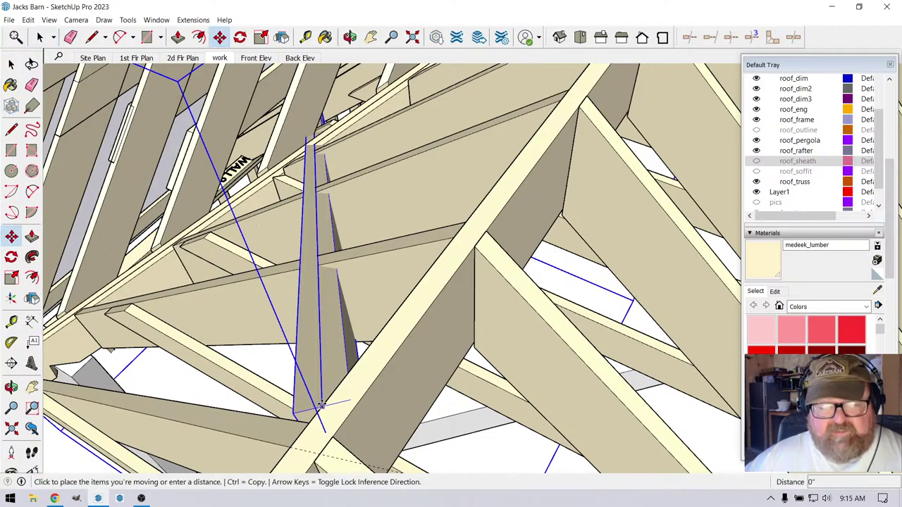
pyautogui.moveTo(320, 407); pyautogui.dragTo(405, 190, button='middle')
pyautogui.scroll(5, 405, 192)
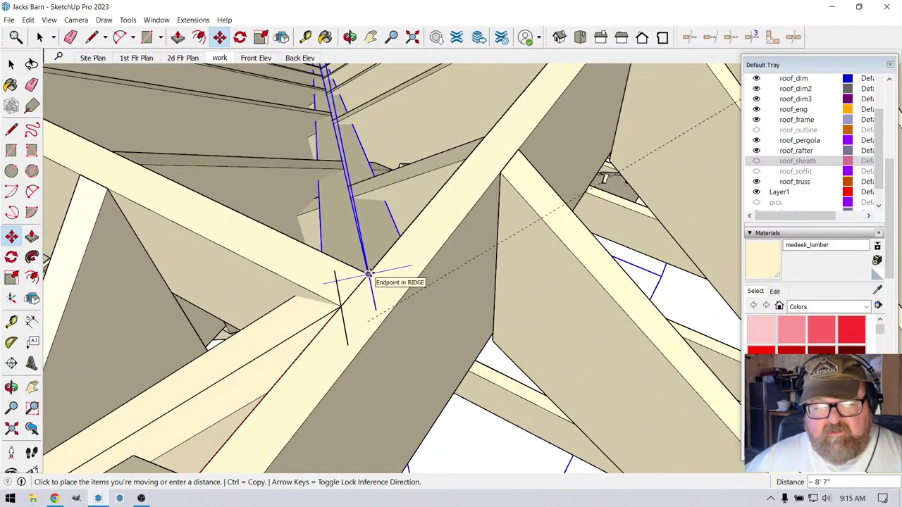
pyautogui.click(368, 278)
pyautogui.click(350, 37)
pyautogui.moveTo(367, 275)
pyautogui.mouseDown()
pyautogui.moveTo(408, 296)
pyautogui.moveTo(620, 267)
pyautogui.moveTo(381, 205)
pyautogui.moveTo(486, 204)
pyautogui.moveTo(608, 185)
pyautogui.moveTo(404, 221)
pyautogui.mouseUp()
# Select the vertical member at the truss apex
pyautogui.click(40, 37)
pyautogui.moveTo(642, 170); pyautogui.dragTo(505, 116, button='middle')
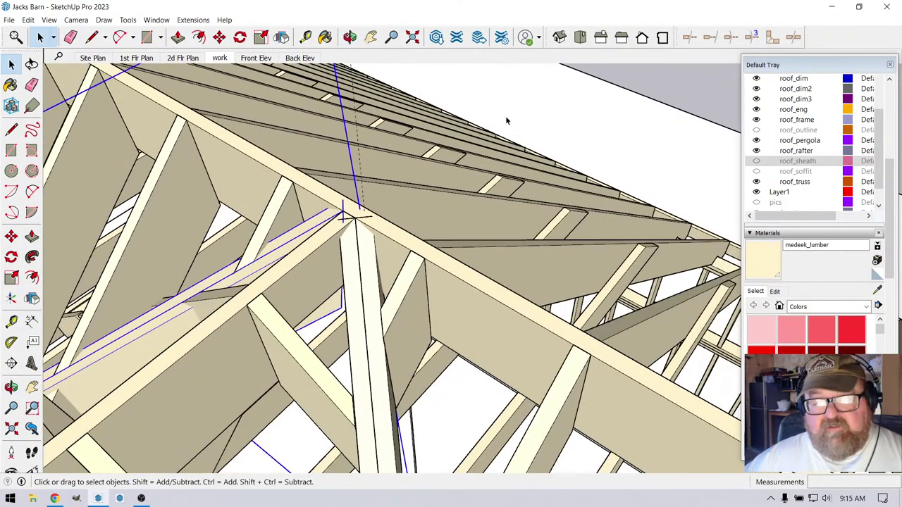
pyautogui.scroll(3, 367, 246)
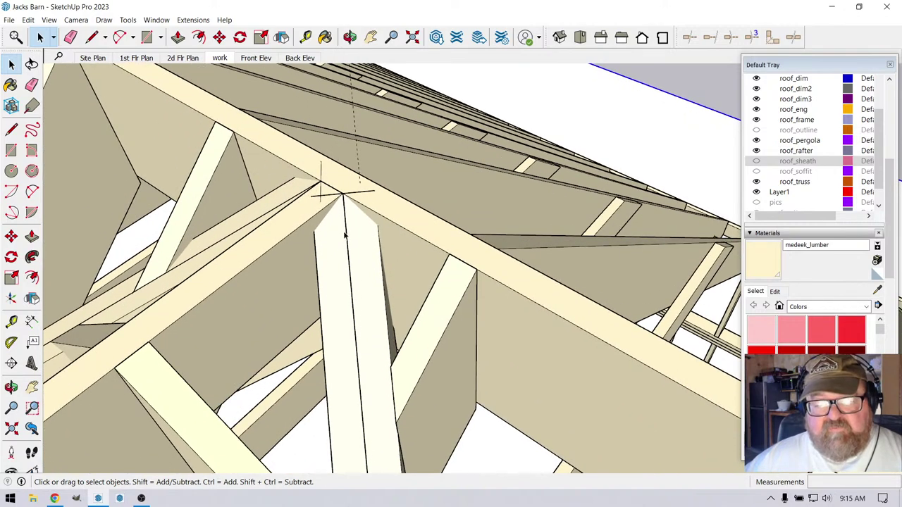
pyautogui.click(346, 236)
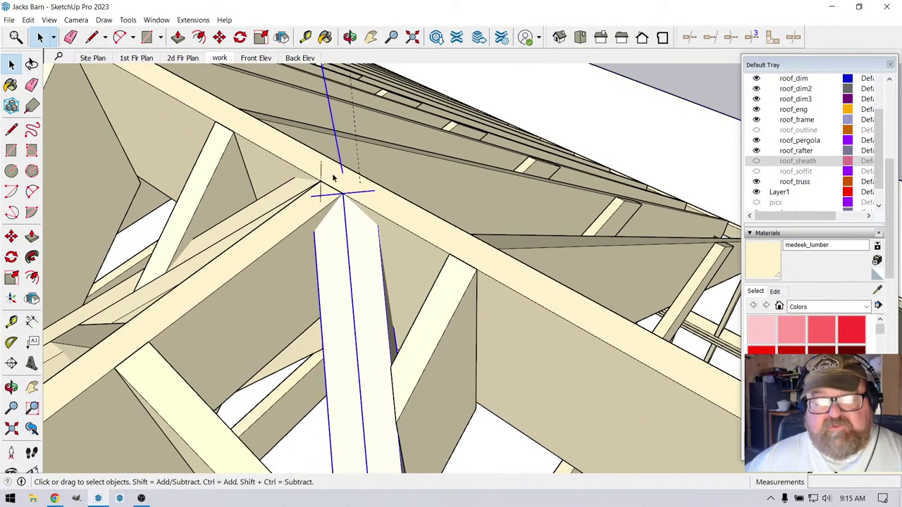
pyautogui.click(239, 37)
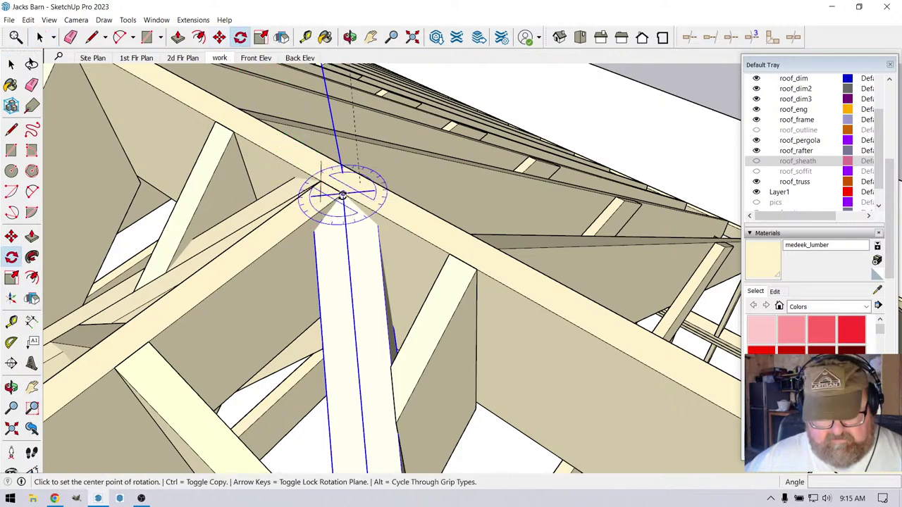
# Rotate the apex member 90° about the apex and review the result
pyautogui.click(342, 196)
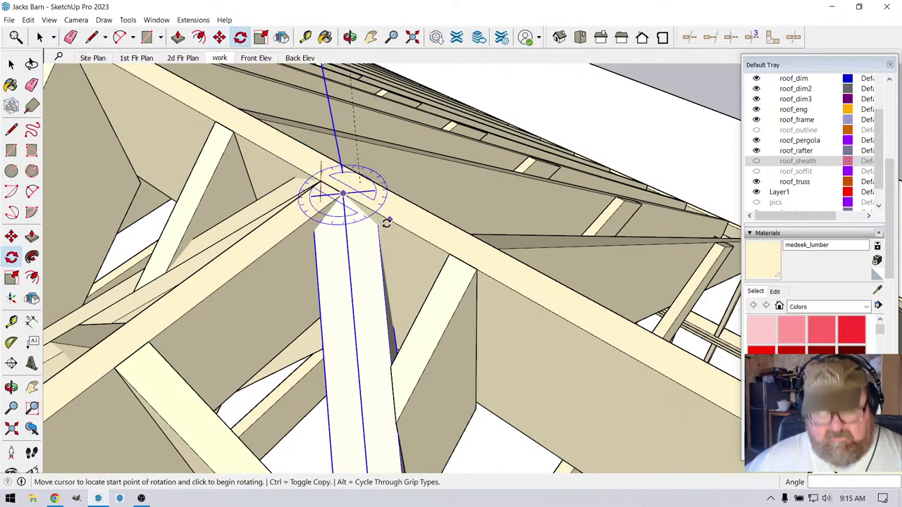
pyautogui.click(389, 220)
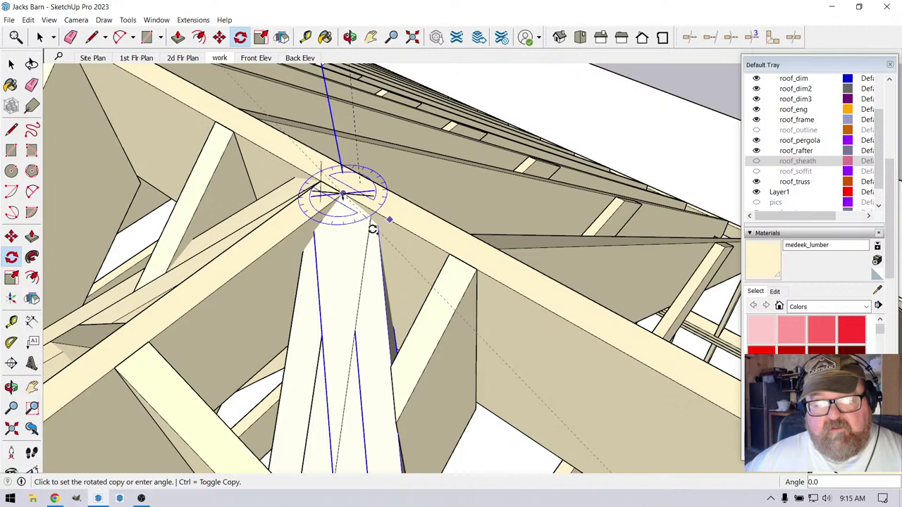
pyautogui.click(305, 222)
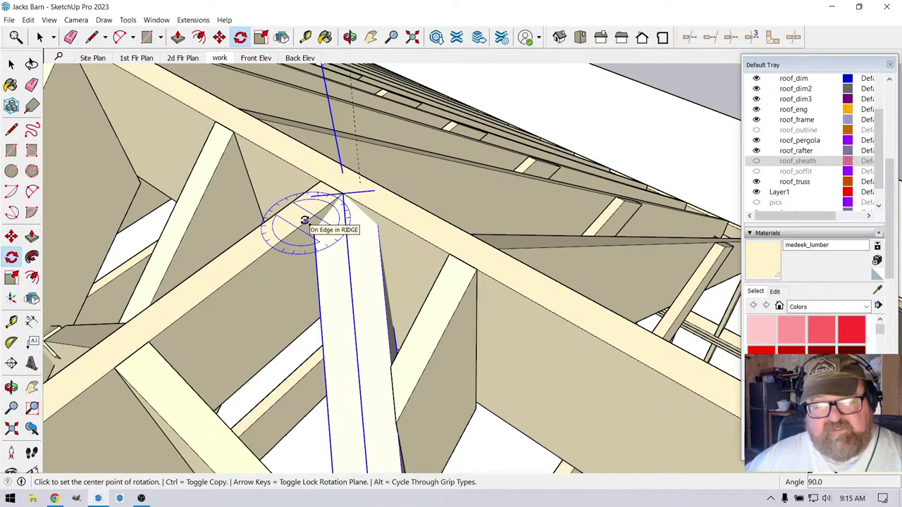
pyautogui.click(39, 37)
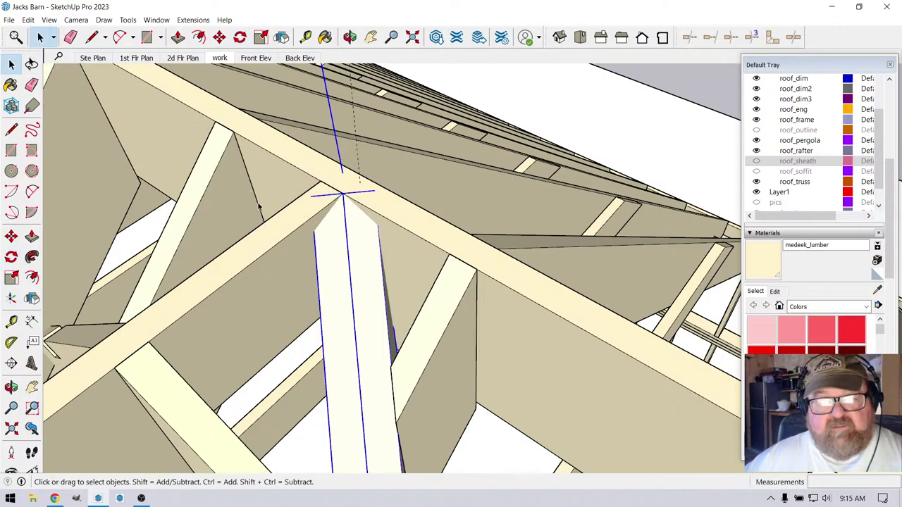
pyautogui.scroll(2, 315, 183)
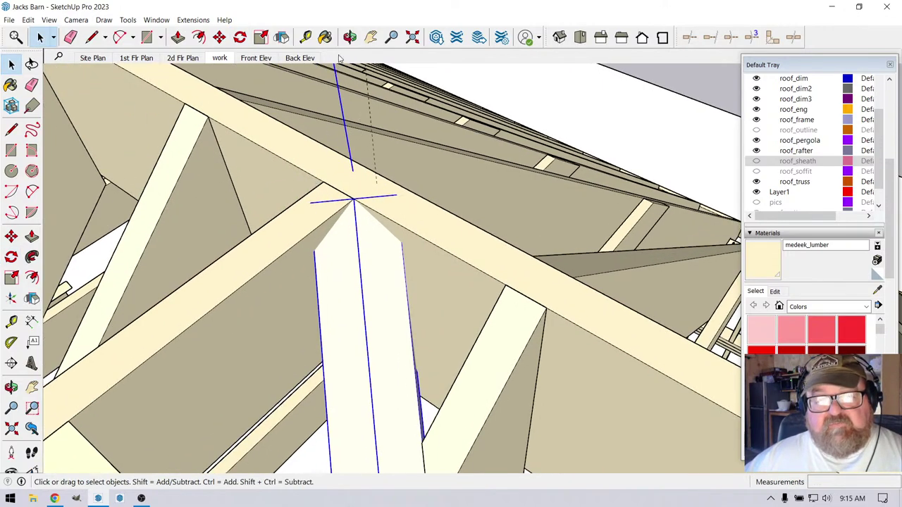
pyautogui.click(350, 37)
pyautogui.moveTo(310, 208); pyautogui.dragTo(289, 198)
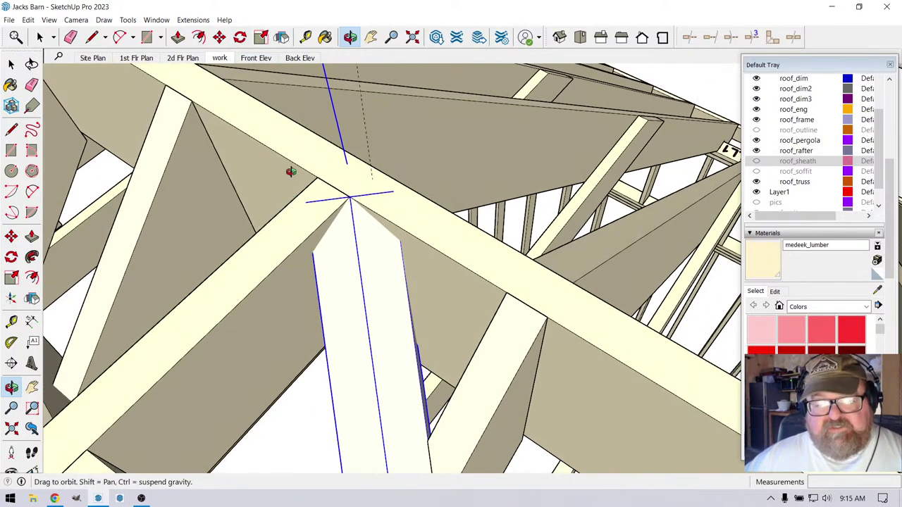
# Place a copy of the apex member rotated 90° around the ridge midpoint
pyautogui.click(240, 37)
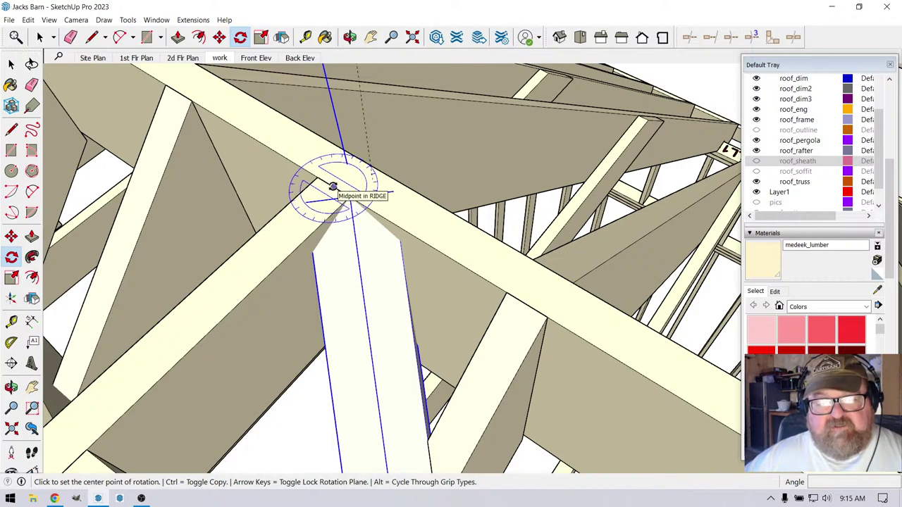
pyautogui.click(332, 186)
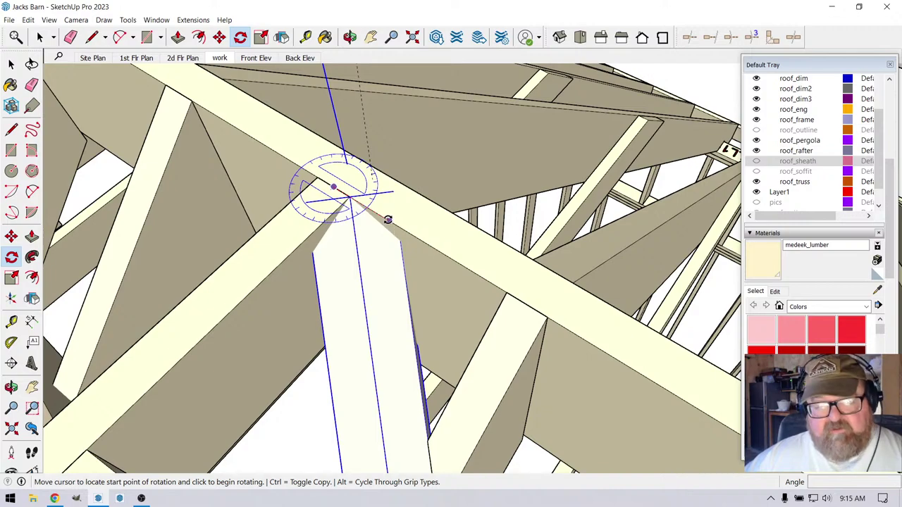
pyautogui.click(388, 220)
pyautogui.press('ctrl')
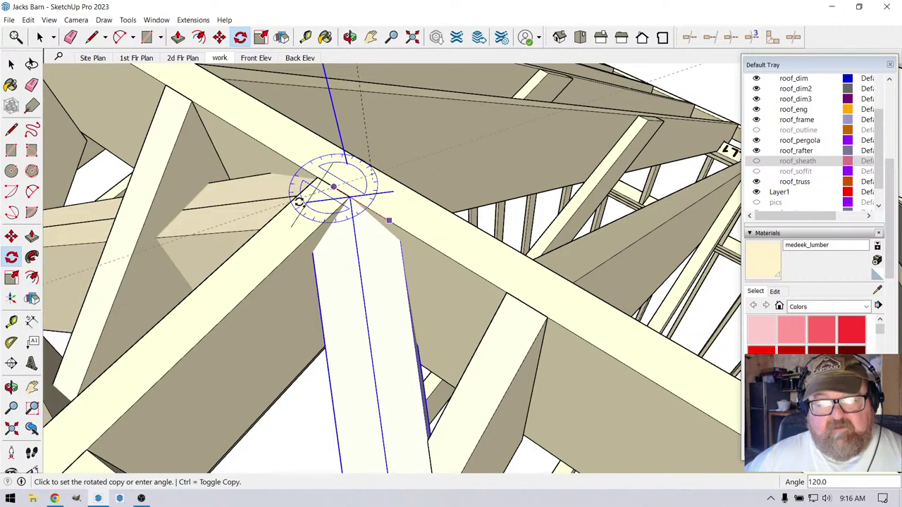
pyautogui.click(281, 233)
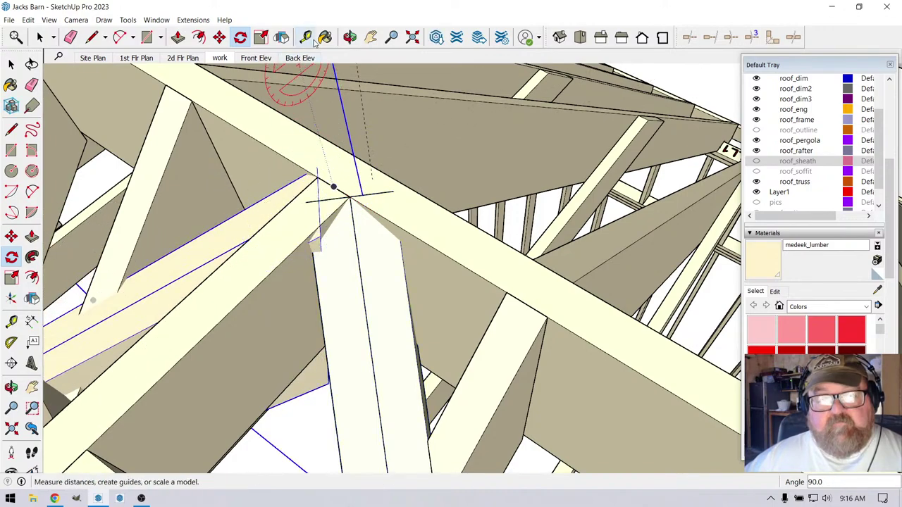
pyautogui.click(350, 37)
pyautogui.moveTo(381, 176); pyautogui.dragTo(423, 269)
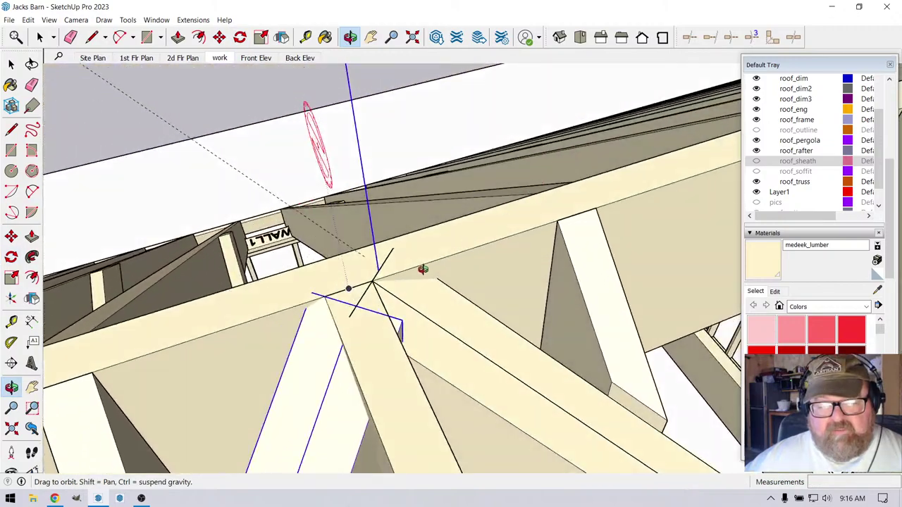
# Shift the valley member about 1" to seat at the truss junction, then inspect the valley
pyautogui.click(219, 37)
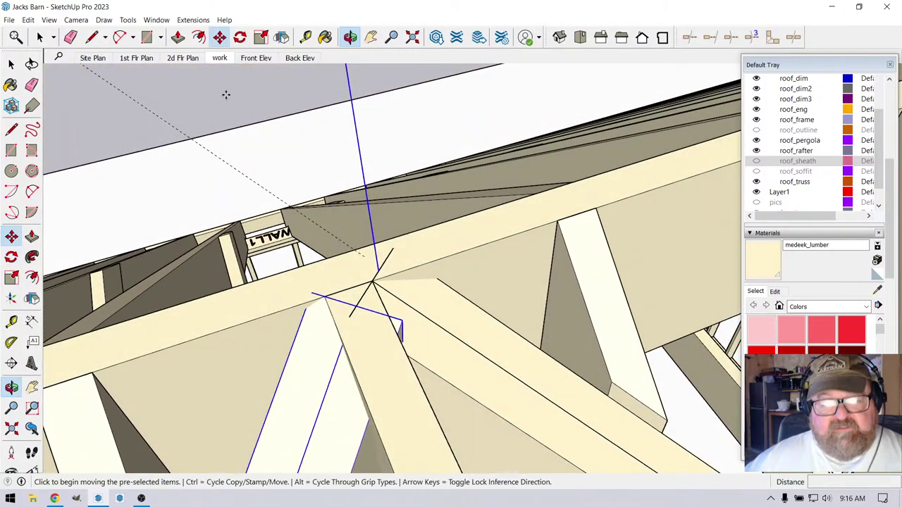
pyautogui.click(356, 307)
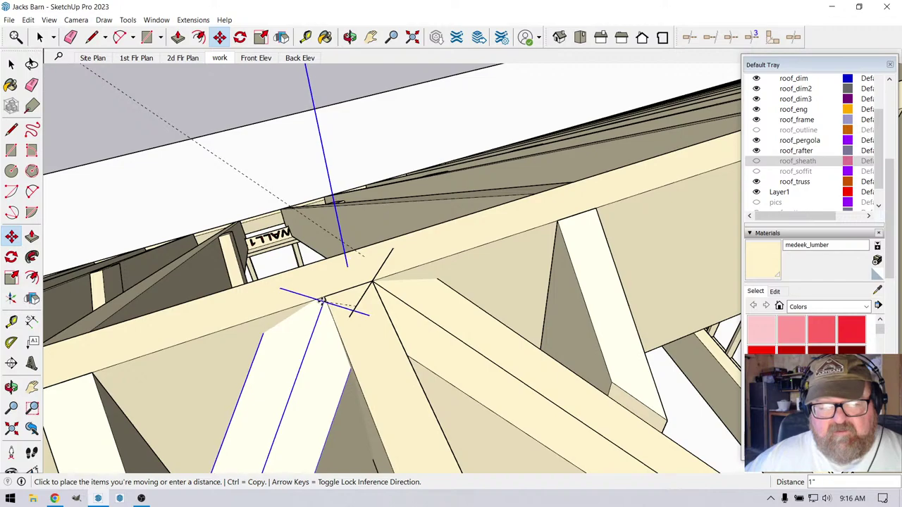
pyautogui.click(324, 296)
pyautogui.scroll(-5, 323, 296)
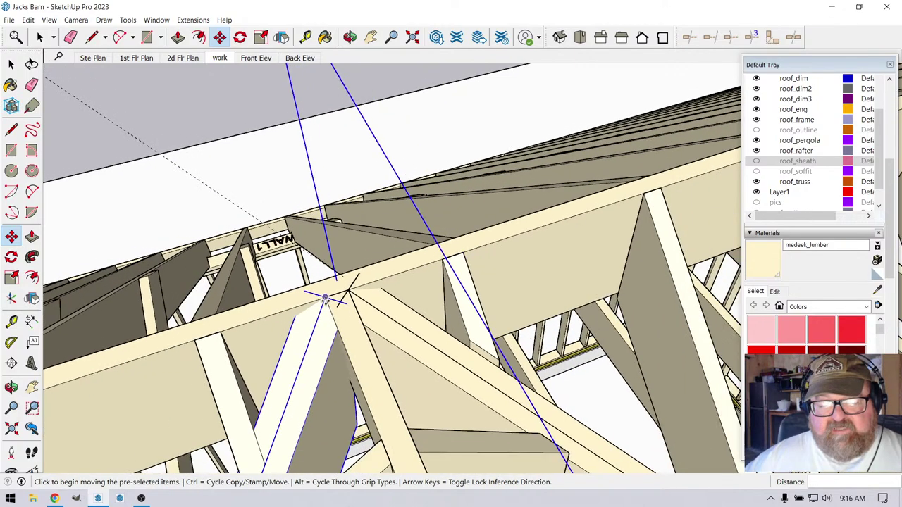
pyautogui.click(305, 37)
pyautogui.click(350, 36)
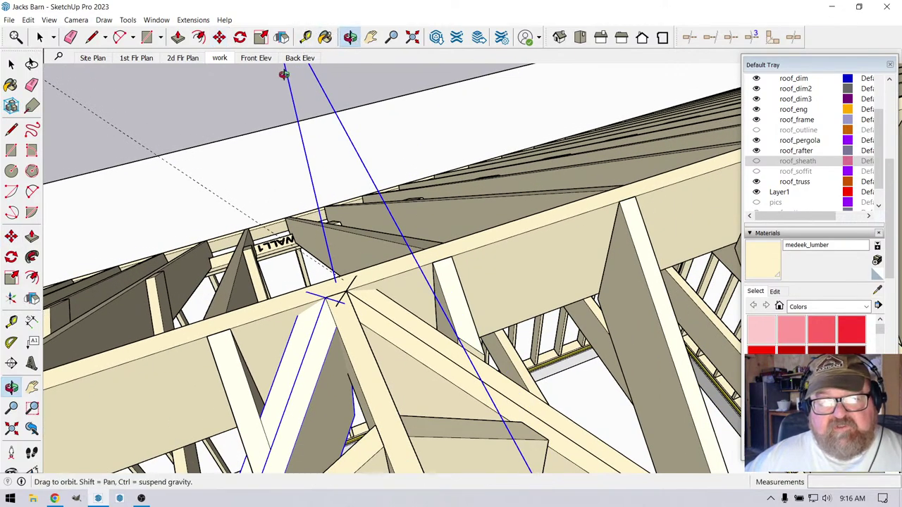
pyautogui.moveTo(324, 289); pyautogui.dragTo(240, 479)
pyautogui.scroll(-5, 367, 239)
pyautogui.scroll(5, 359, 328)
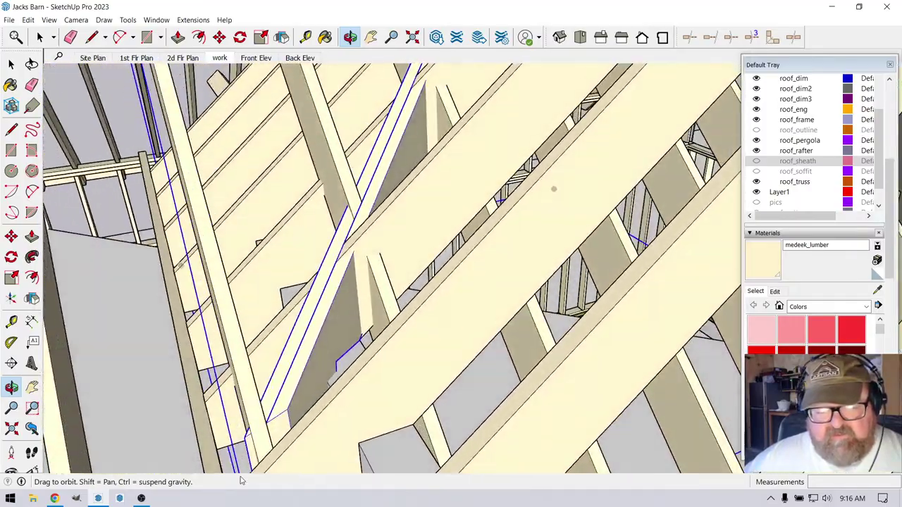
pyautogui.moveTo(291, 399); pyautogui.dragTo(382, 200)
pyautogui.scroll(6, 384, 284)
pyautogui.moveTo(368, 303); pyautogui.dragTo(357, 268)
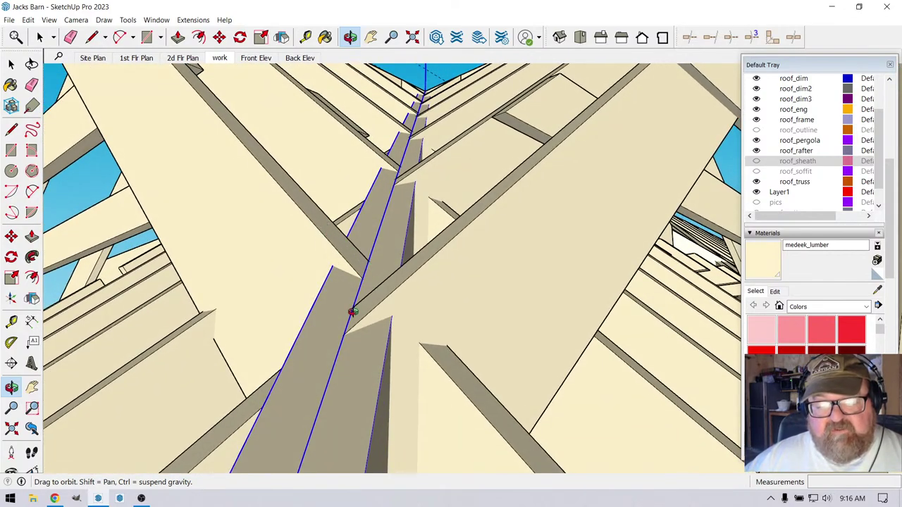
pyautogui.moveTo(411, 141); pyautogui.dragTo(394, 279)
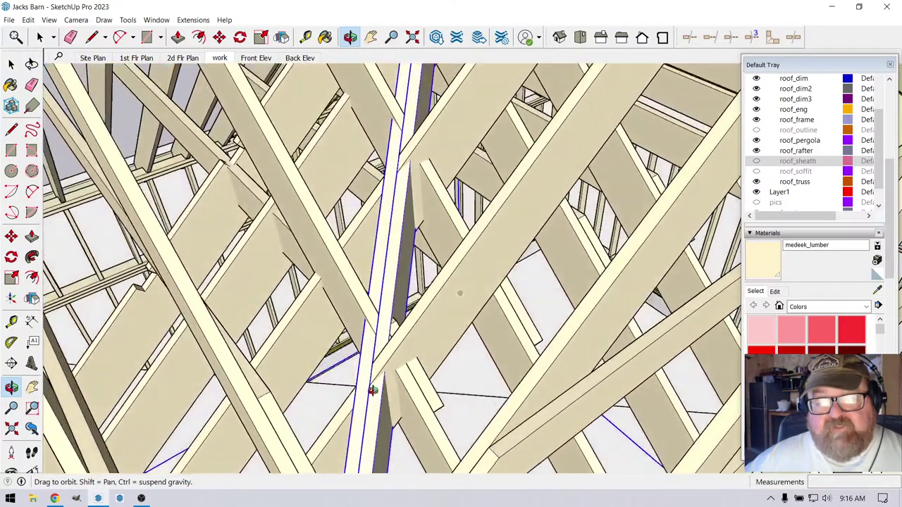
pyautogui.moveTo(373, 390); pyautogui.dragTo(398, 202)
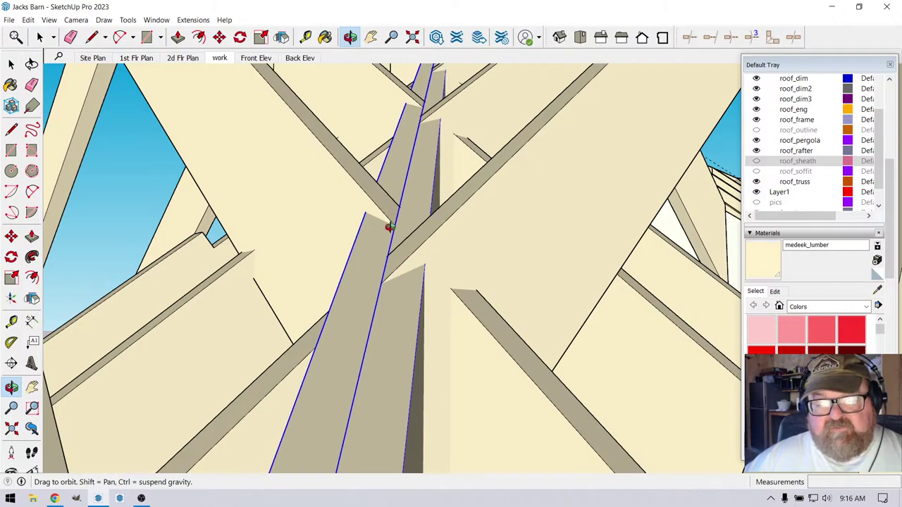
pyautogui.scroll(-10, 390, 227)
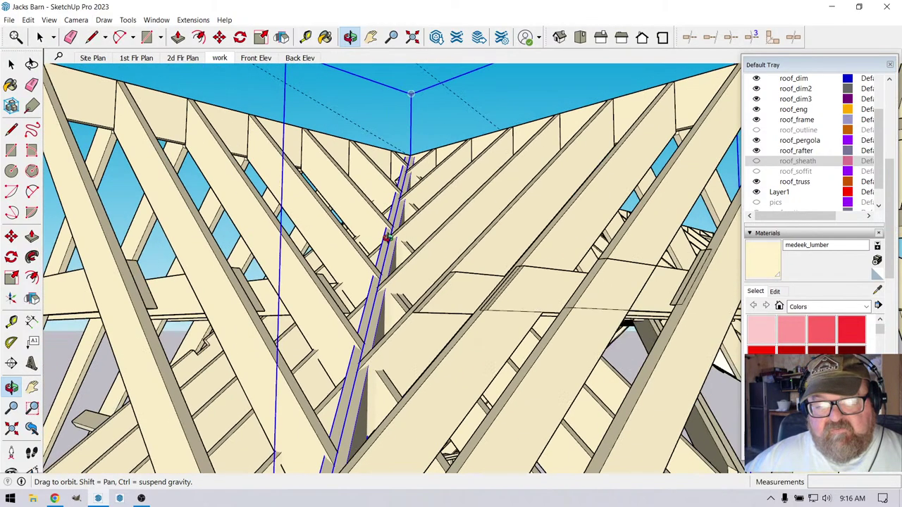
pyautogui.scroll(-5, 387, 238)
pyautogui.scroll(8, 360, 358)
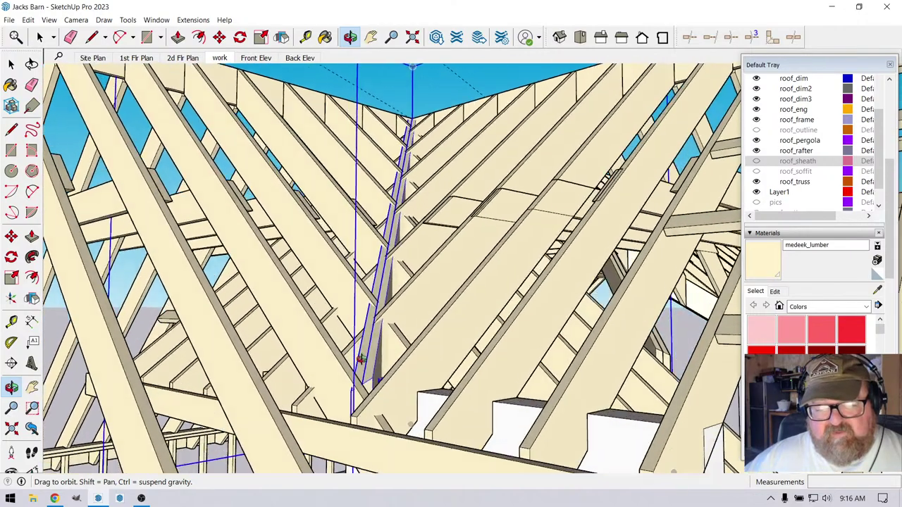
pyautogui.moveTo(361, 358); pyautogui.dragTo(365, 370)
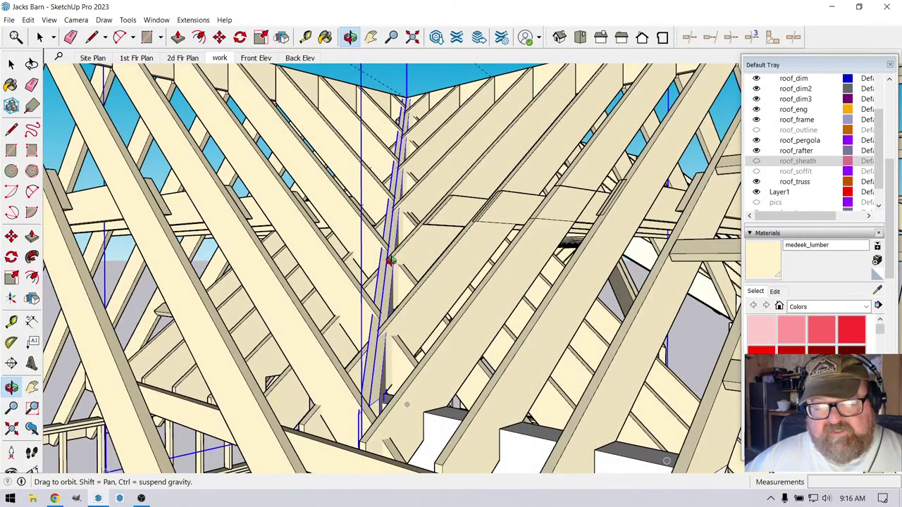
pyautogui.scroll(3, 390, 261)
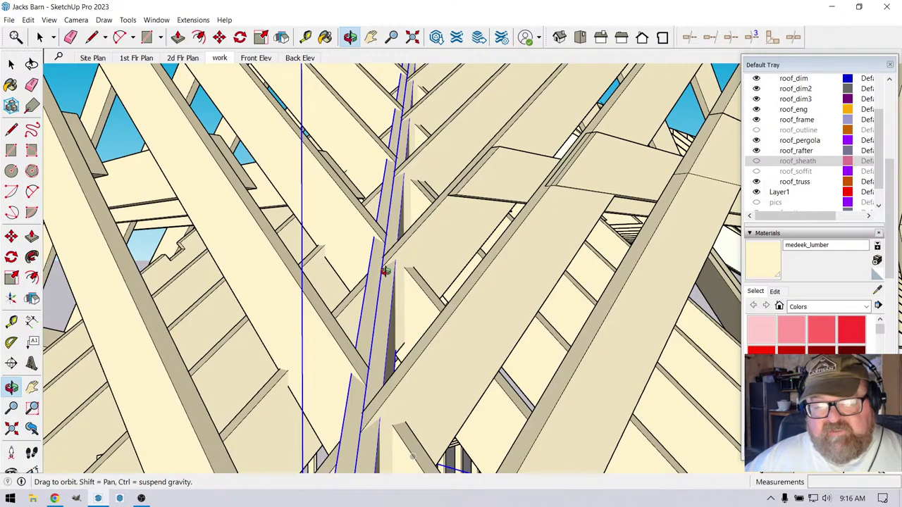
pyautogui.moveTo(387, 291); pyautogui.dragTo(400, 403)
pyautogui.scroll(-8, 342, 353)
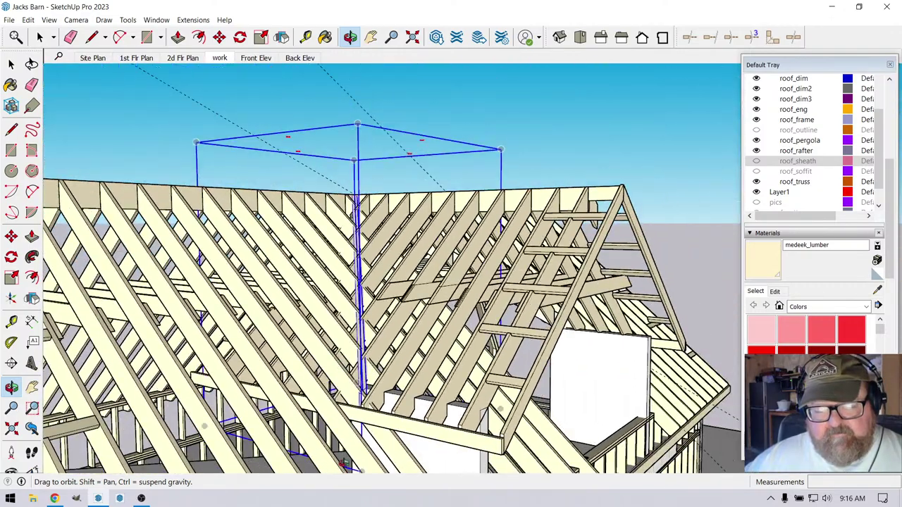
pyautogui.scroll(8, 343, 451)
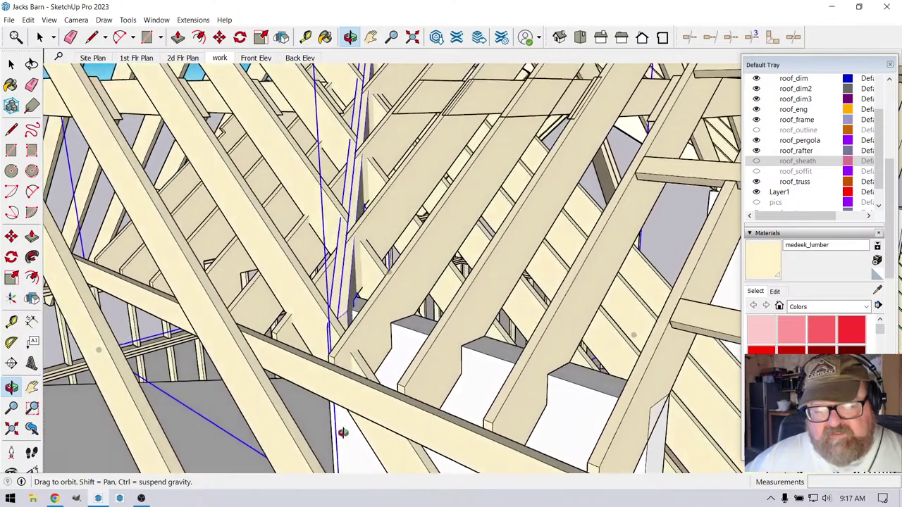
pyautogui.scroll(4, 345, 416)
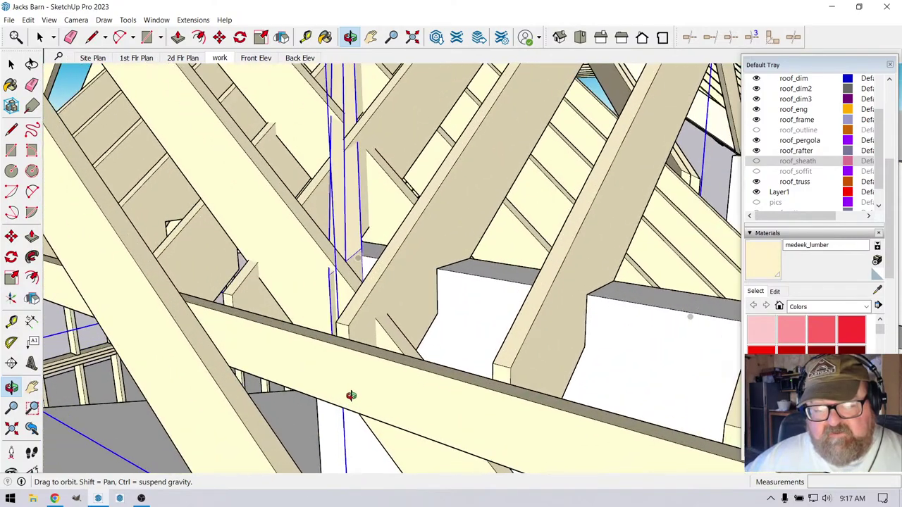
pyautogui.scroll(1, 338, 380)
pyautogui.scroll(-1, 261, 354)
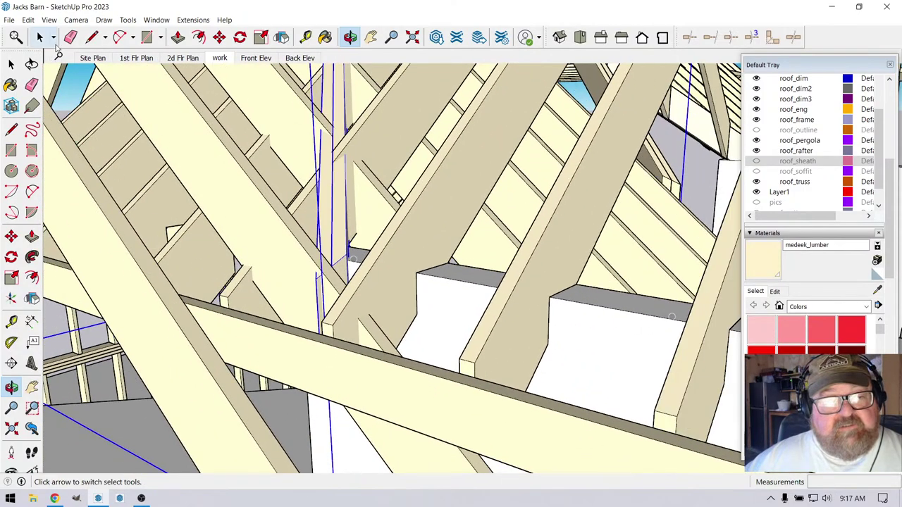
# Open the beam group under the rafters and draw a dividing line across its face
pyautogui.click(40, 37)
pyautogui.click(329, 385)
pyautogui.doubleClick(342, 385)
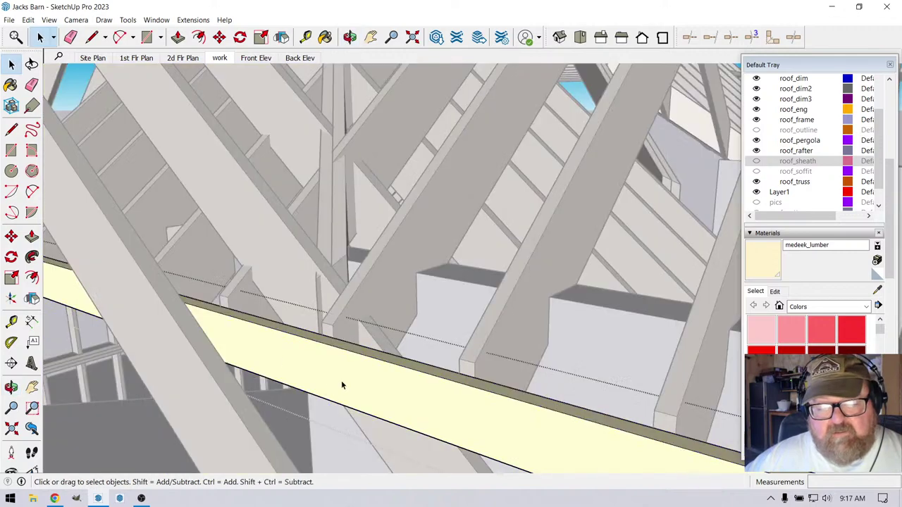
pyautogui.click(91, 36)
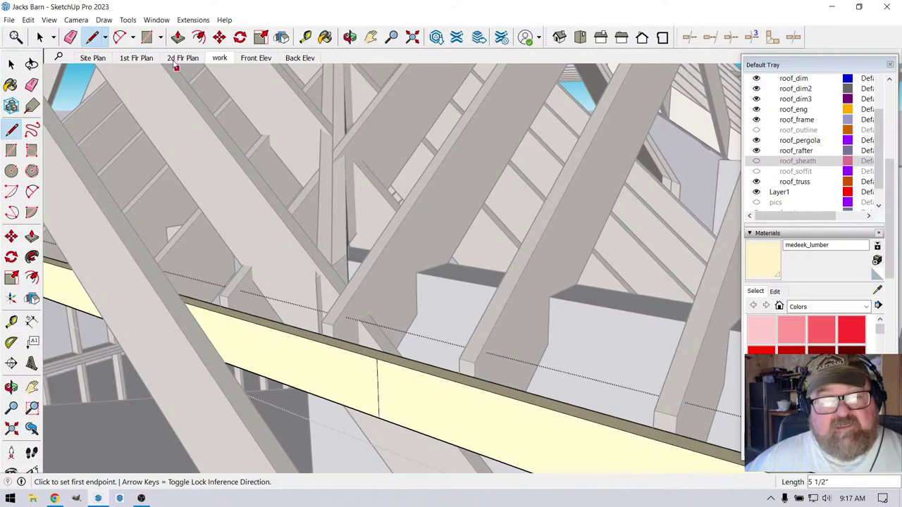
# Push the beam's end section back 1 1/2" and view the recess along the rafters
pyautogui.click(178, 37)
pyautogui.click(312, 348)
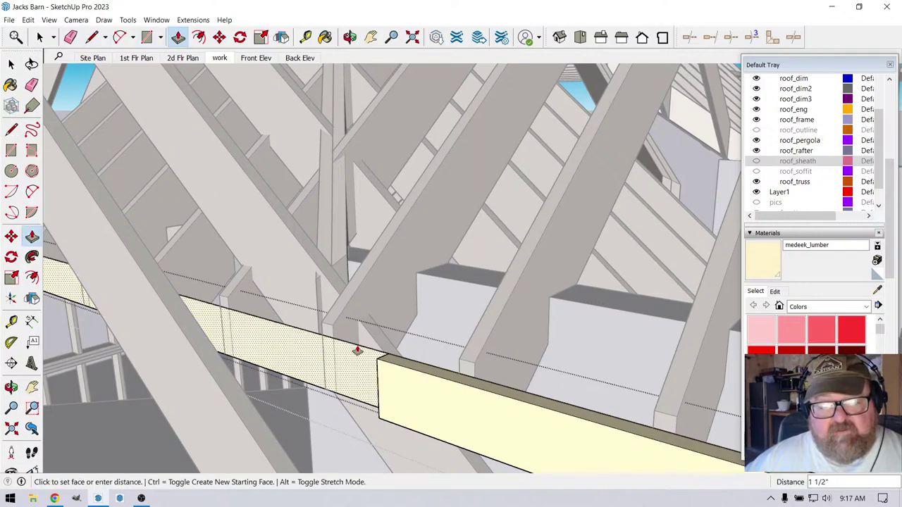
pyautogui.click(357, 350)
pyautogui.moveTo(357, 352); pyautogui.dragTo(202, 298, button='middle')
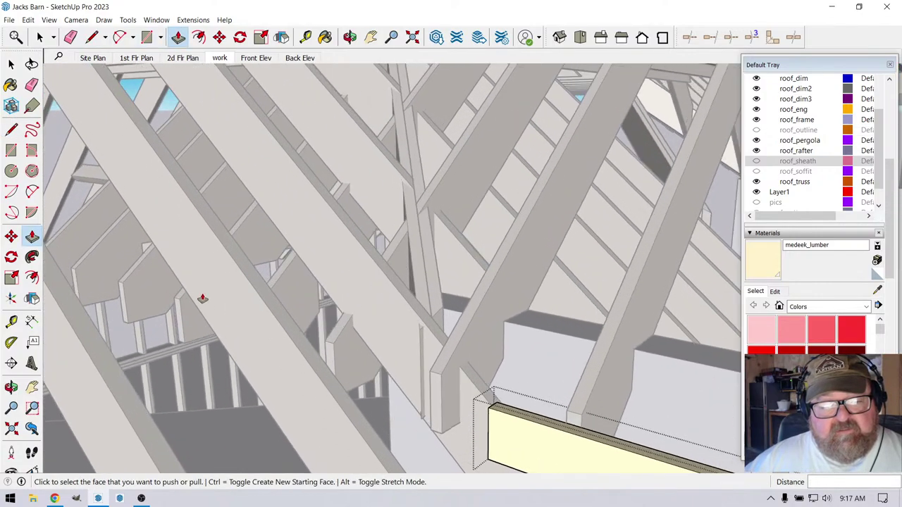
pyautogui.click(350, 37)
pyautogui.moveTo(359, 211); pyautogui.dragTo(377, 273)
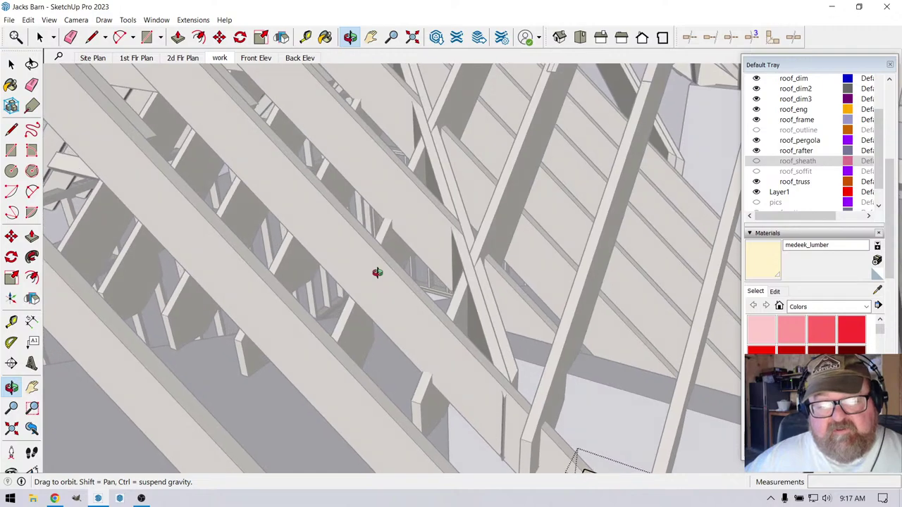
# Trim four jack rafter pieces marked REMOVE back to the valley plane with Medeek Trim
pyautogui.click(40, 39)
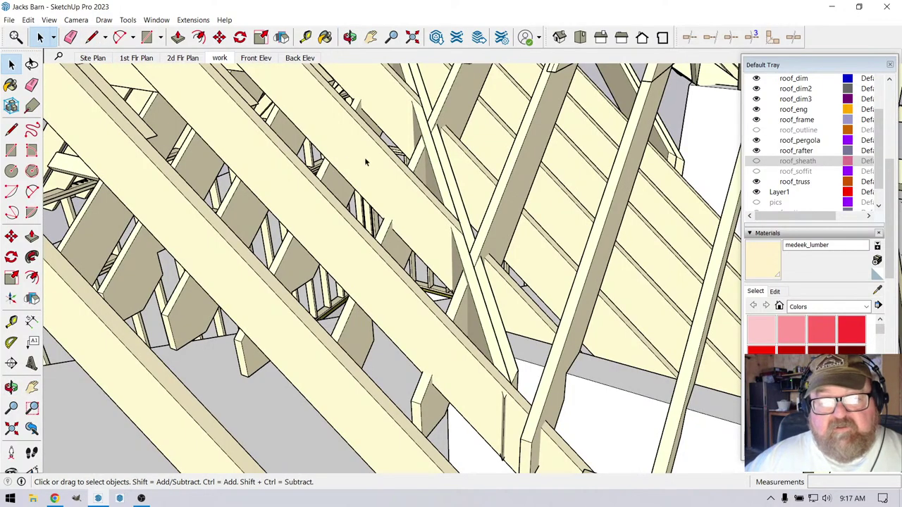
pyautogui.click(689, 37)
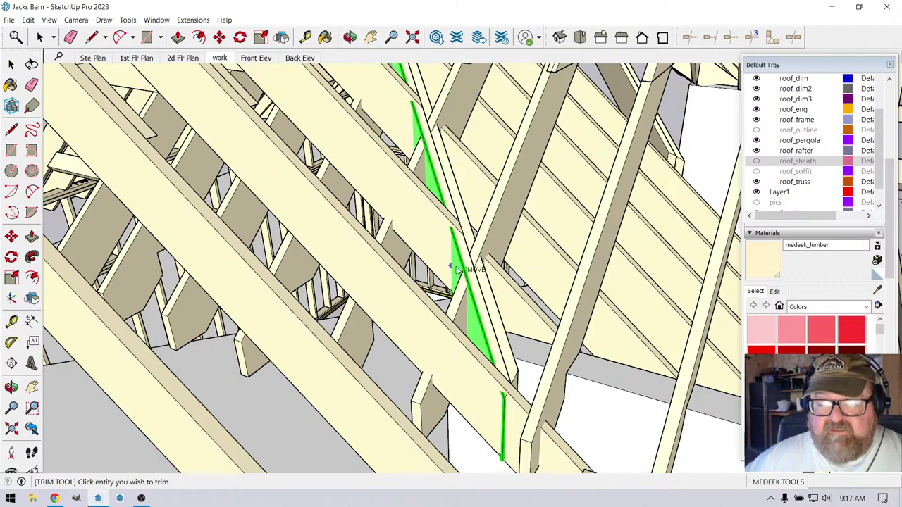
pyautogui.click(421, 407)
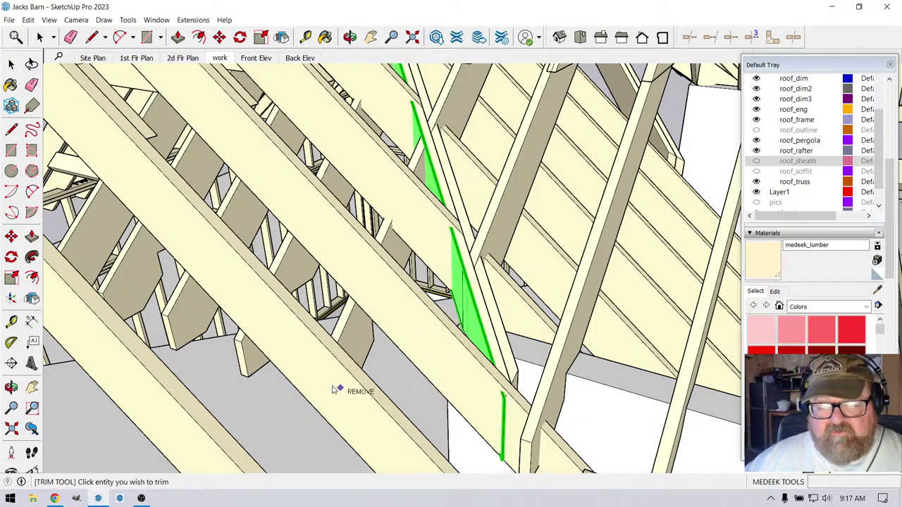
pyautogui.click(234, 346)
pyautogui.click(179, 318)
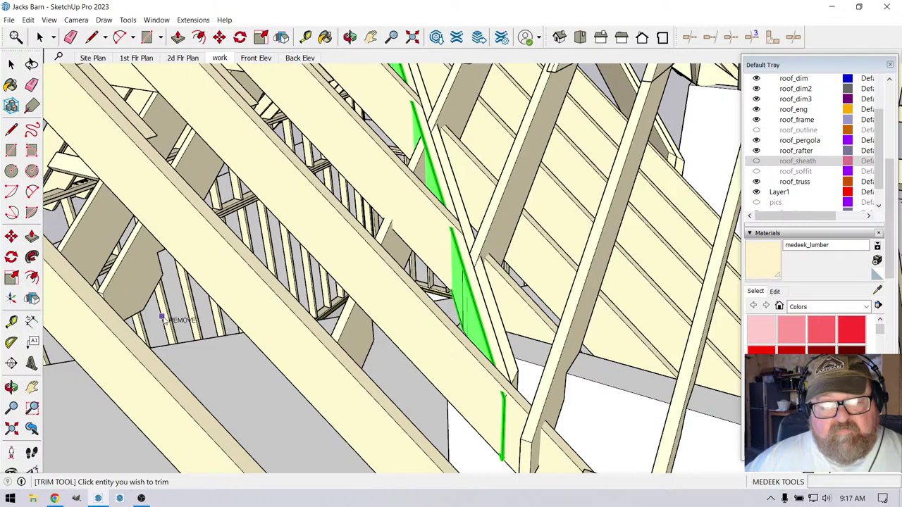
pyautogui.click(109, 295)
# Orbit and zoom the view toward the remaining rafter ends along the valley
pyautogui.moveTo(113, 275); pyautogui.dragTo(84, 304, button='middle')
pyautogui.scroll(-1, 74, 286)
pyautogui.scroll(1, 67, 281)
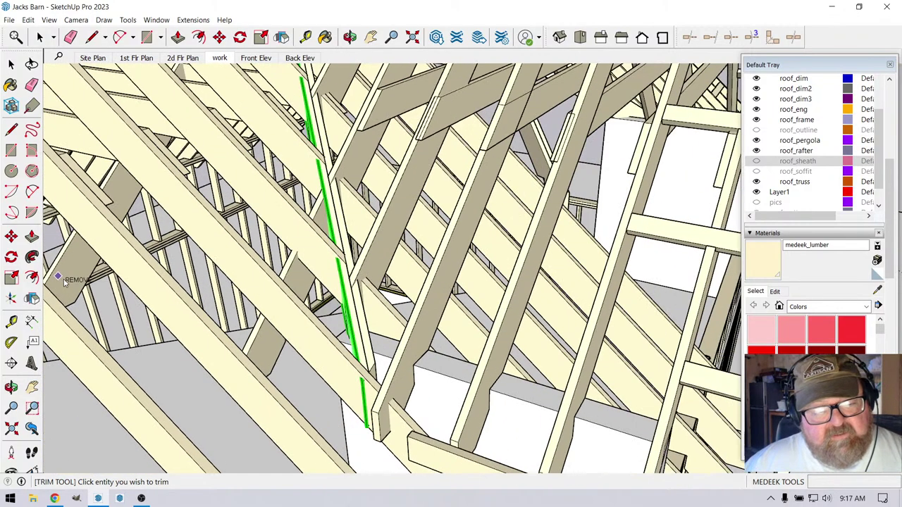
pyautogui.scroll(1, 247, 334)
pyautogui.scroll(1, 273, 374)
pyautogui.scroll(1, 268, 377)
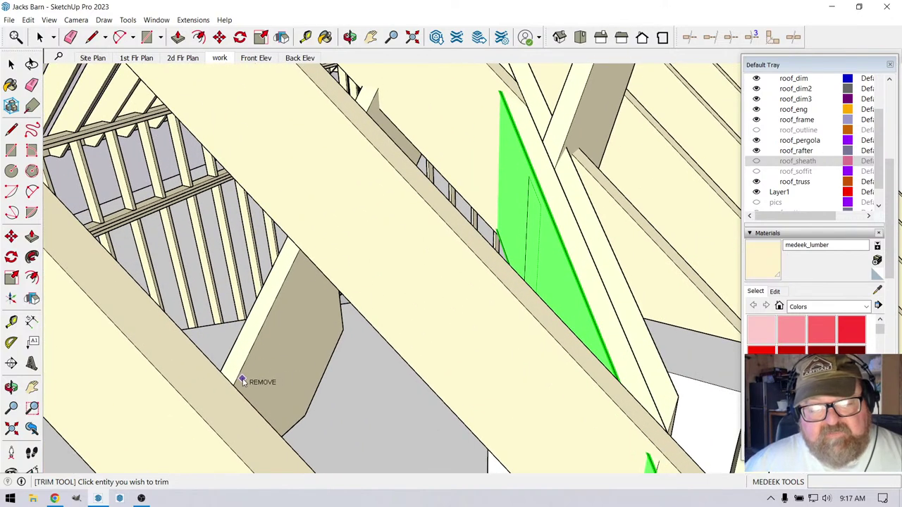
pyautogui.scroll(-2, 240, 379)
pyautogui.moveTo(237, 376); pyautogui.dragTo(314, 377, button='middle')
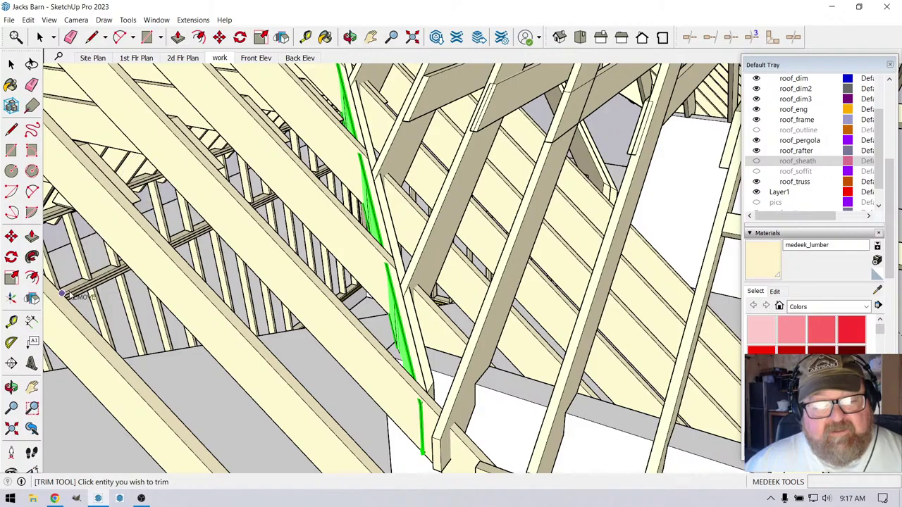
pyautogui.scroll(-3, 64, 289)
pyautogui.click(350, 36)
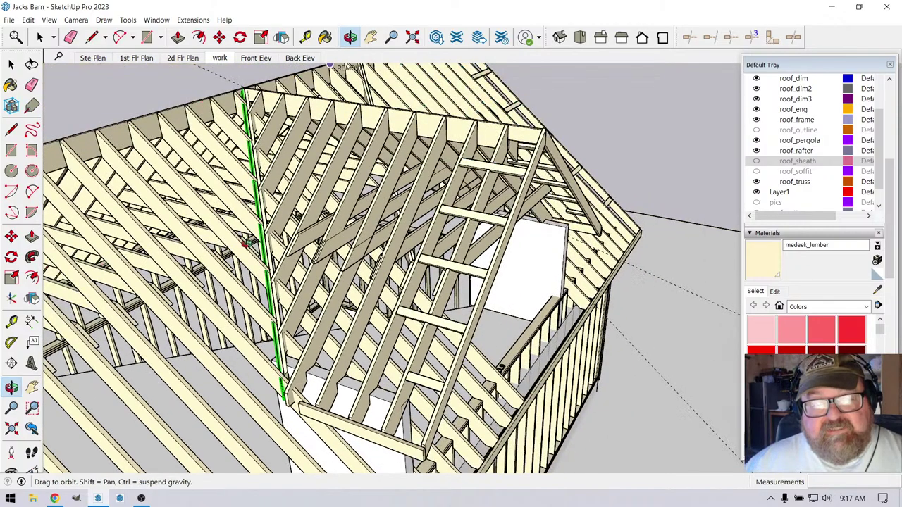
pyautogui.scroll(5, 287, 225)
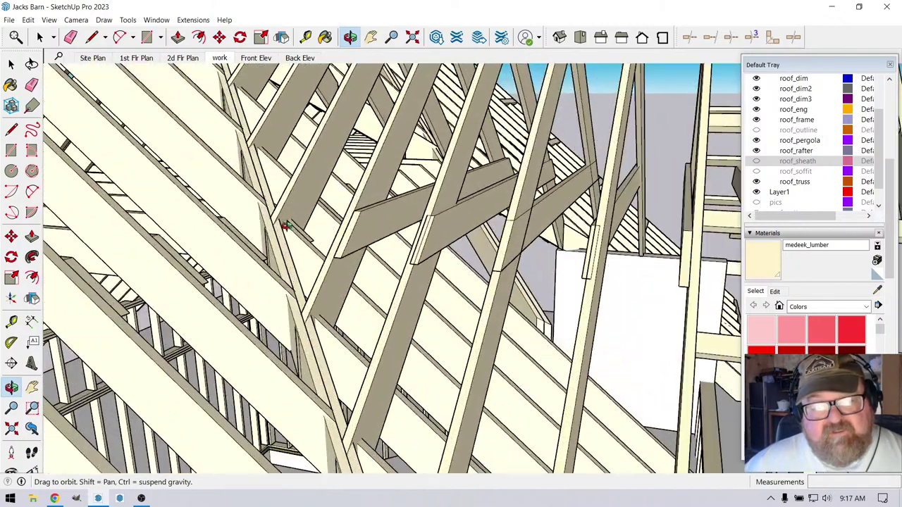
pyautogui.moveTo(287, 226); pyautogui.dragTo(202, 240)
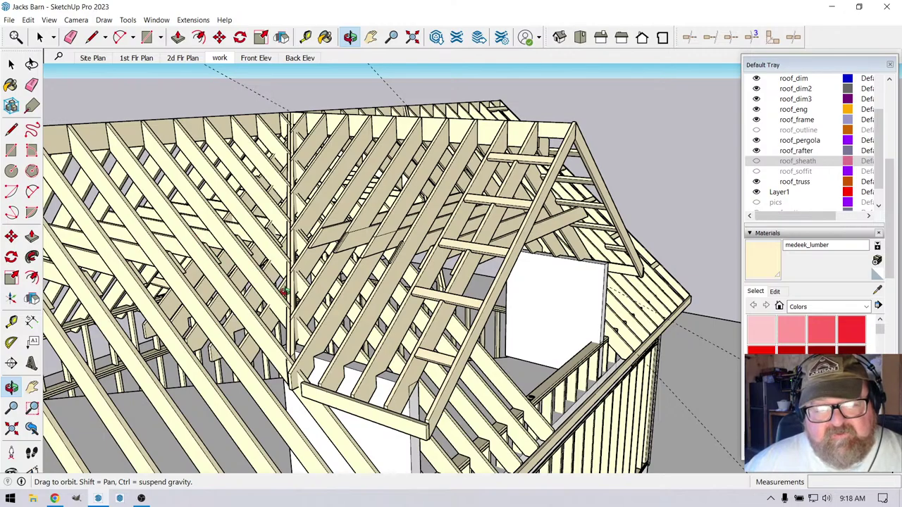
pyautogui.scroll(6, 284, 292)
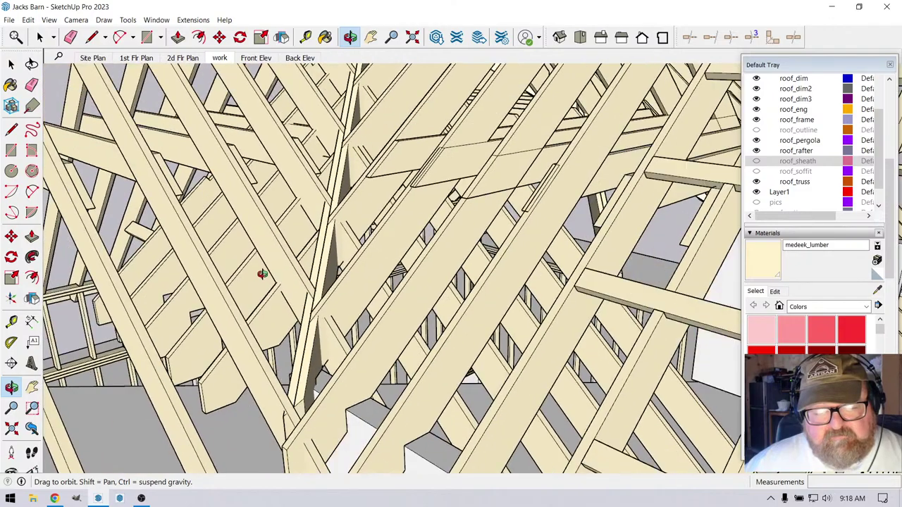
# Trim two jack rafter ends against the valley rafter plane, then orbit to check the dormer
pyautogui.moveTo(262, 274)
pyautogui.mouseDown()
pyautogui.moveTo(252, 296)
pyautogui.moveTo(197, 306)
pyautogui.moveTo(221, 272)
pyautogui.moveTo(258, 265)
pyautogui.mouseUp()
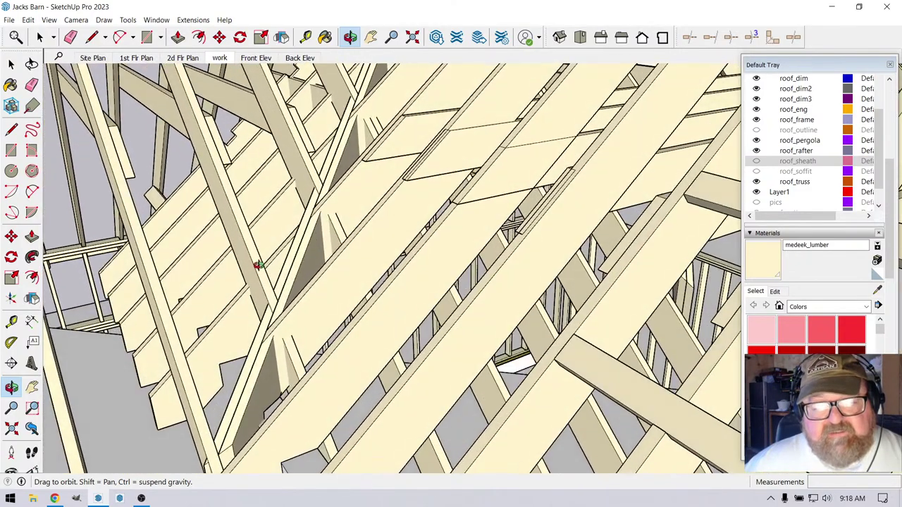
pyautogui.click(690, 36)
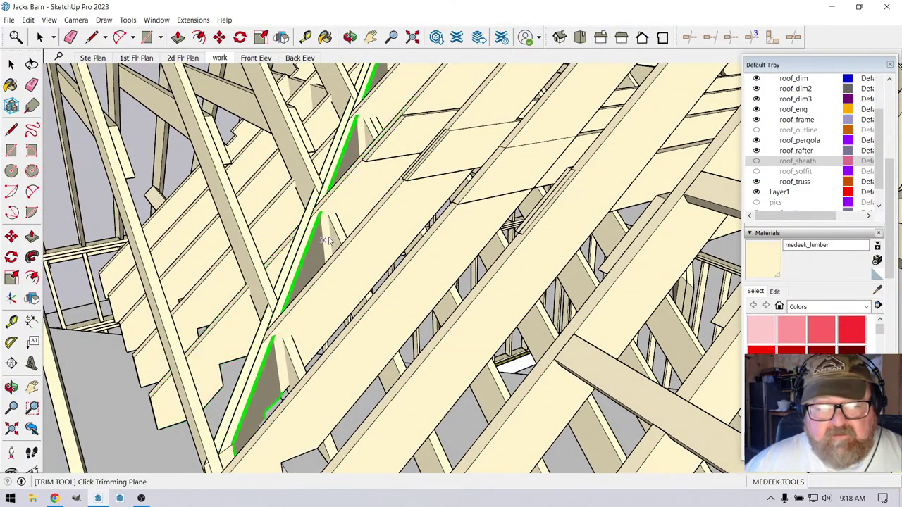
pyautogui.scroll(-1, 365, 284)
pyautogui.scroll(1, 195, 393)
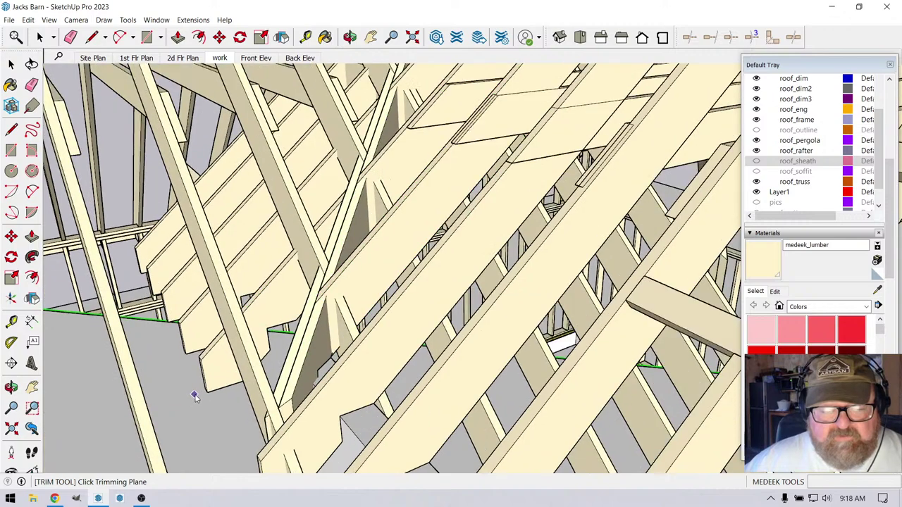
pyautogui.click(363, 218)
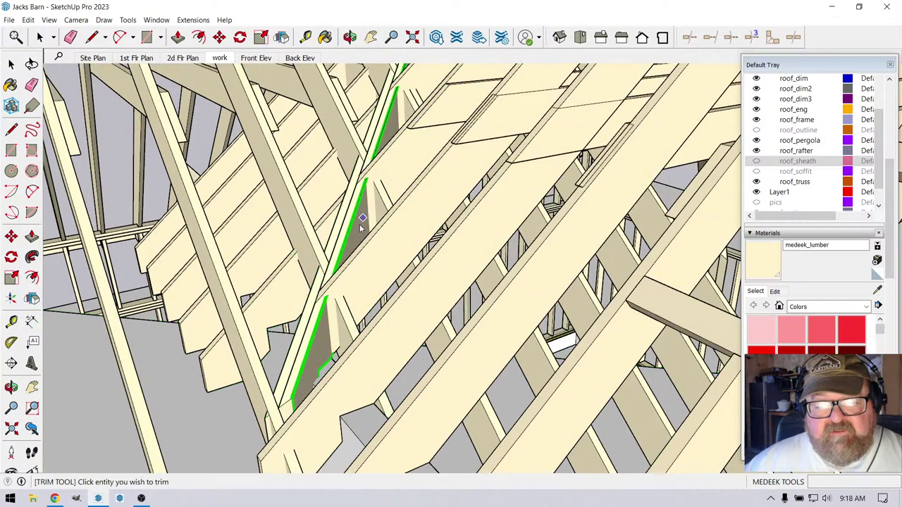
pyautogui.click(202, 363)
pyautogui.click(180, 326)
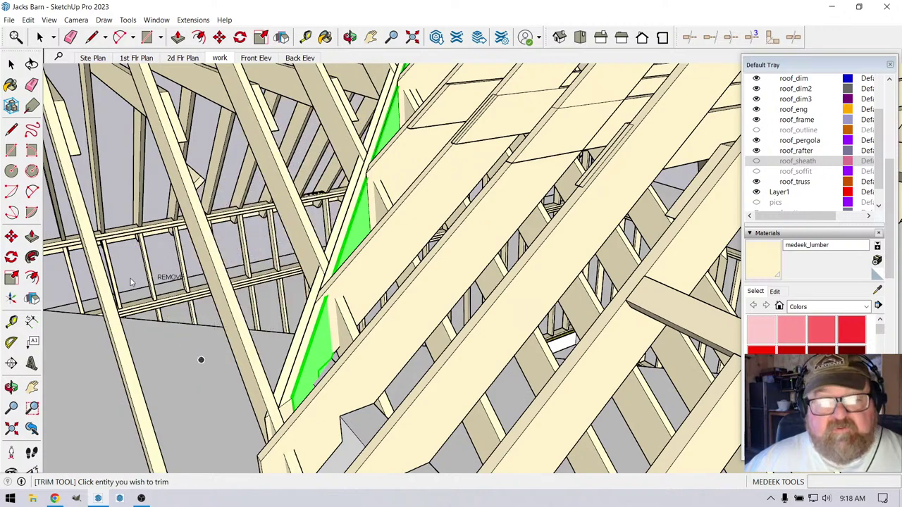
pyautogui.click(350, 37)
pyautogui.moveTo(352, 282); pyautogui.dragTo(299, 388)
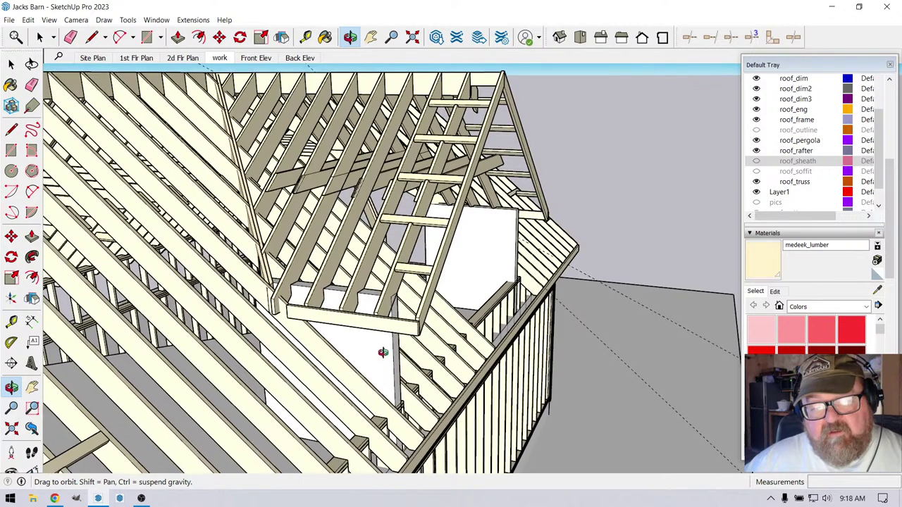
pyautogui.moveTo(382, 353); pyautogui.dragTo(350, 335)
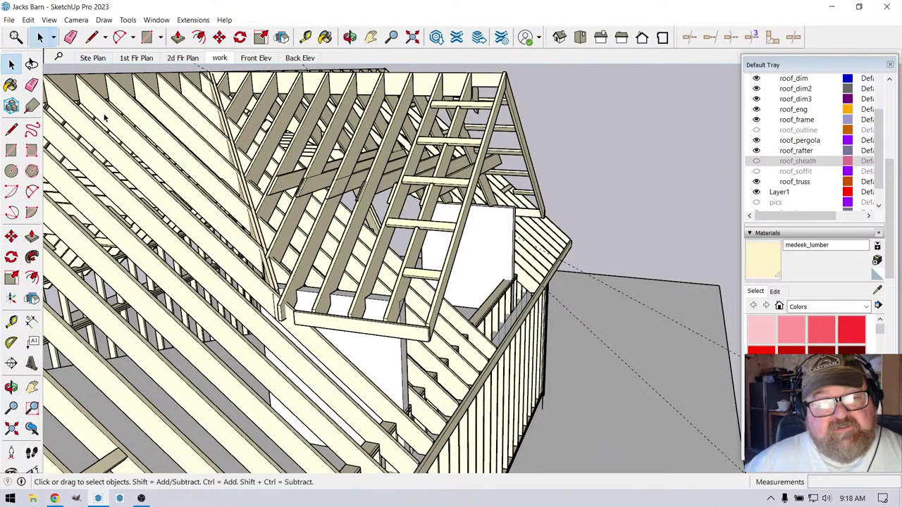
pyautogui.moveTo(107, 123); pyautogui.dragTo(104, 151, button='middle')
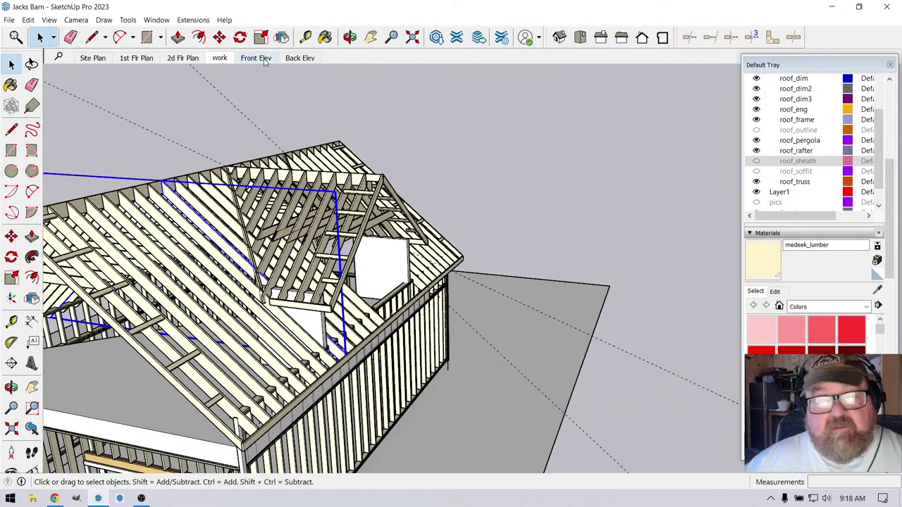
pyautogui.click(348, 37)
pyautogui.moveTo(422, 296); pyautogui.dragTo(217, 150)
# Make the first valley rafter component unique and explode the next one
pyautogui.press('space')
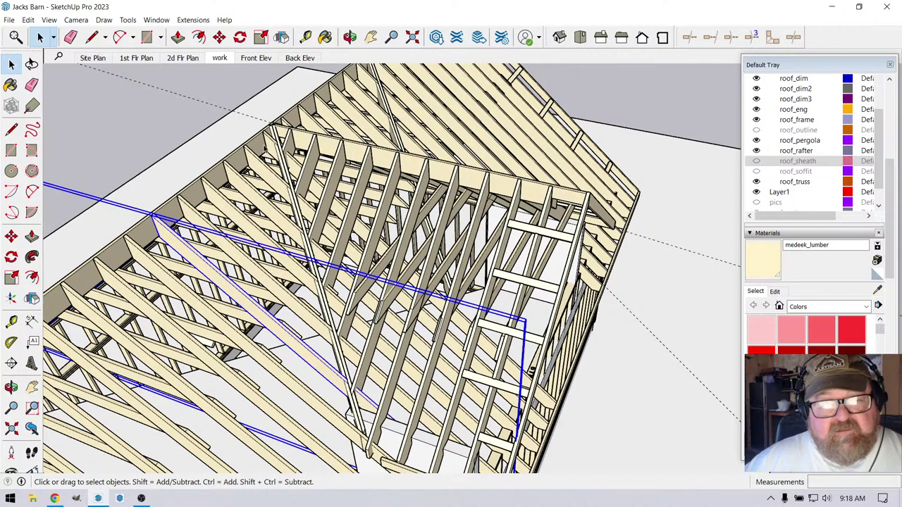
pyautogui.click(270, 145)
pyautogui.rightClick(272, 145)
pyautogui.click(365, 210)
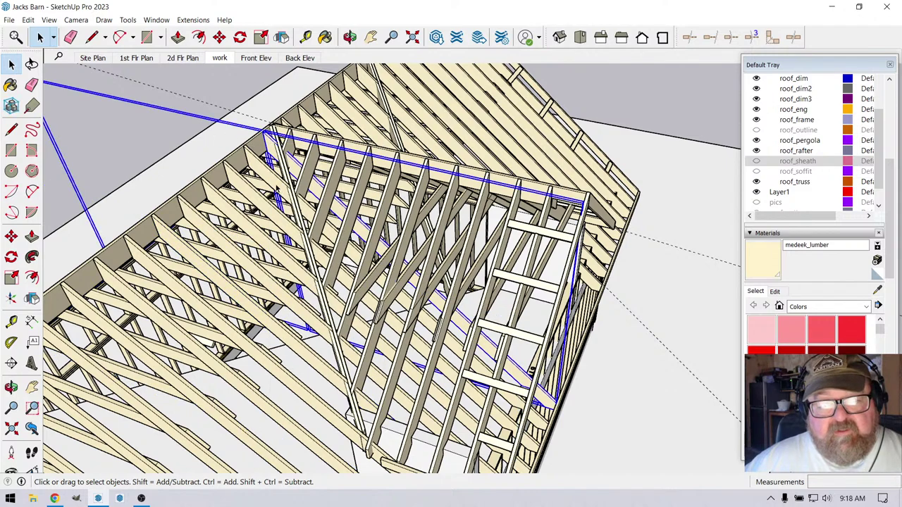
pyautogui.rightClick(266, 169)
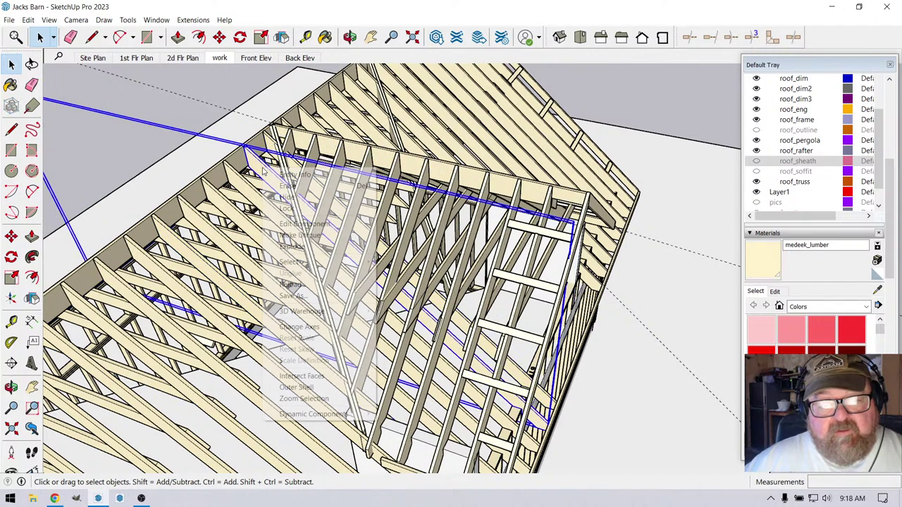
pyautogui.click(287, 246)
# Make two more valley rafters unique, then orbit to inspect the valley framing
pyautogui.click(243, 181)
pyautogui.rightClick(243, 182)
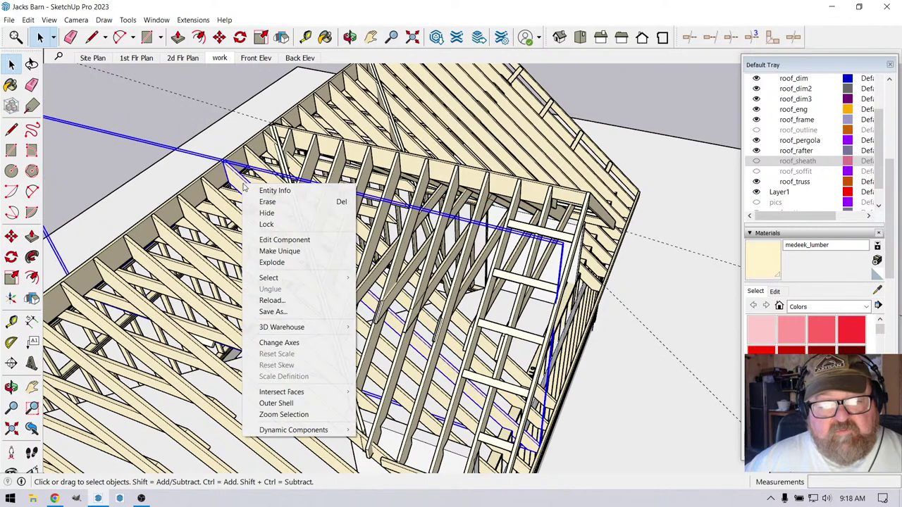
pyautogui.click(279, 250)
pyautogui.click(231, 210)
pyautogui.rightClick(231, 208)
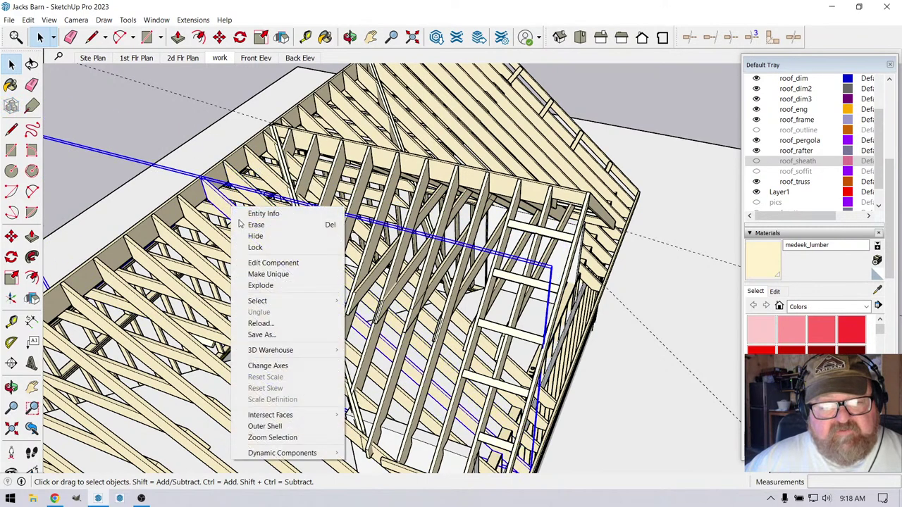
pyautogui.click(255, 276)
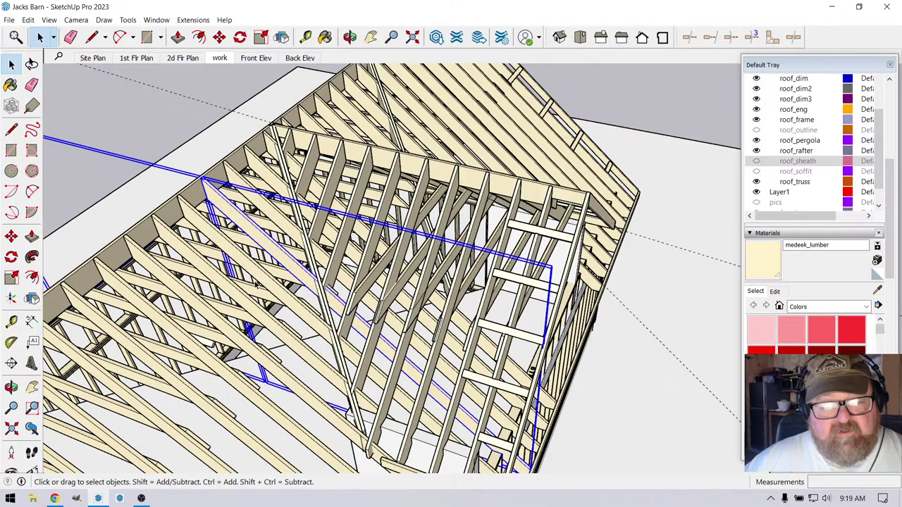
pyautogui.click(200, 219)
pyautogui.moveTo(204, 226); pyautogui.dragTo(259, 275, button='middle')
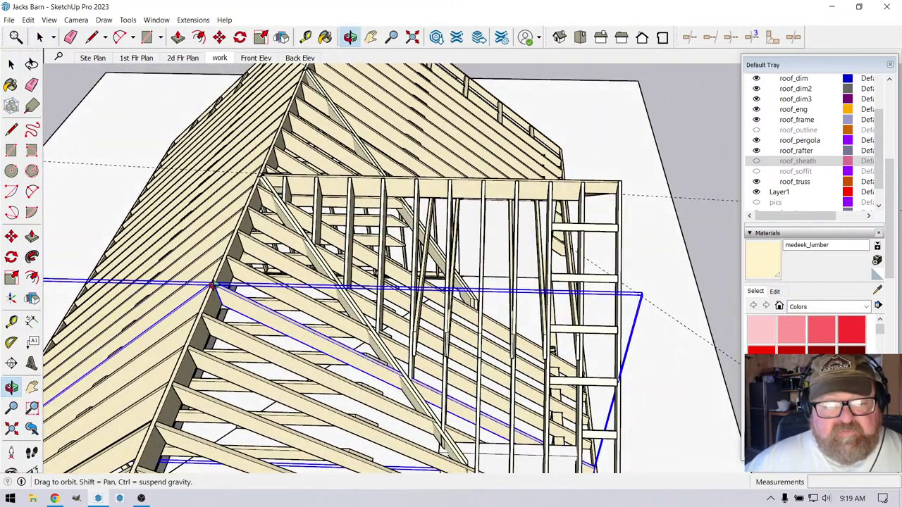
pyautogui.moveTo(265, 325); pyautogui.dragTo(217, 227, button='middle')
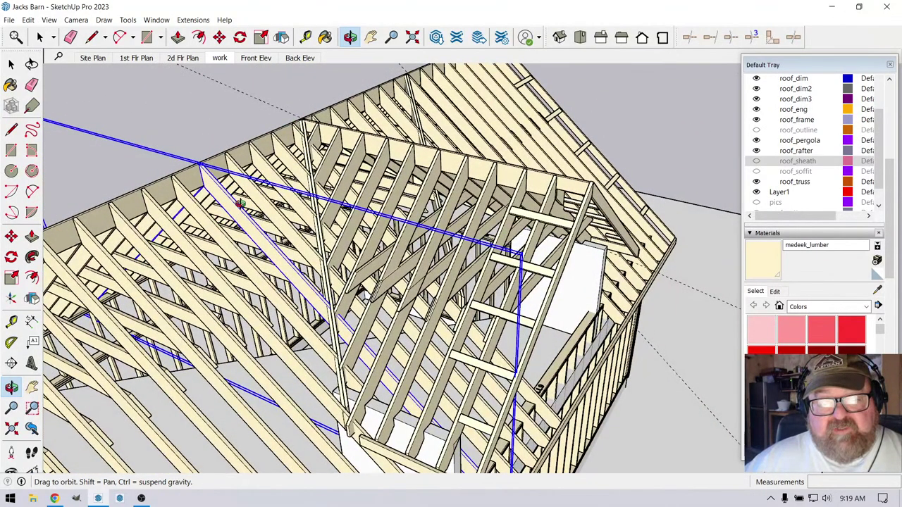
# Explode the first valley rafter component into loose geometry
pyautogui.rightClick(228, 207)
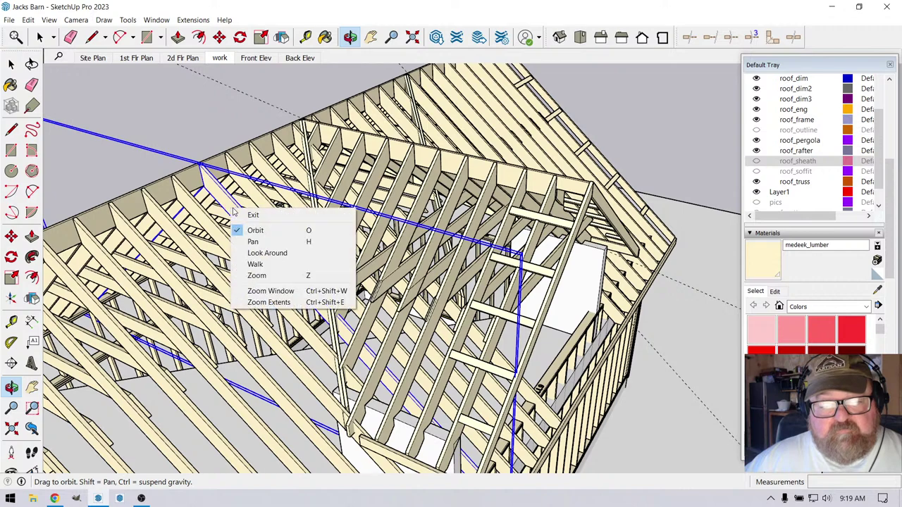
pyautogui.click(222, 204)
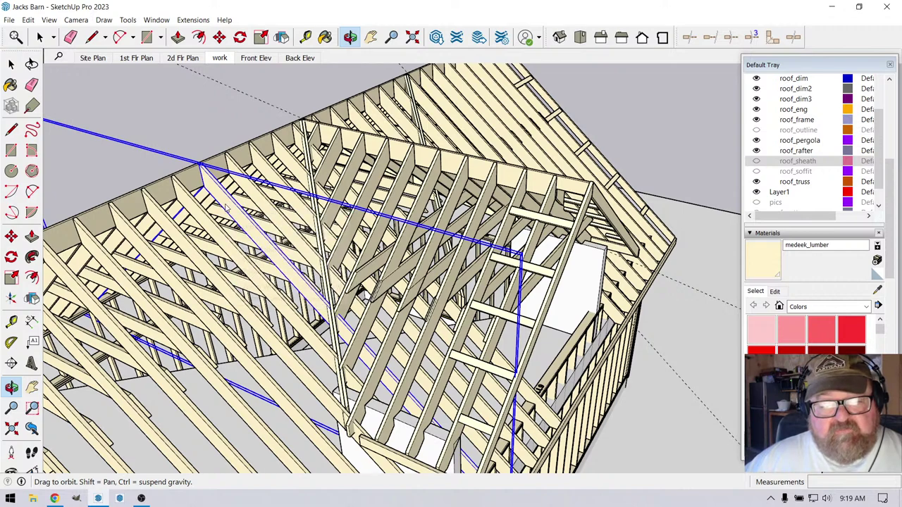
pyautogui.rightClick(224, 204)
pyautogui.click(162, 117)
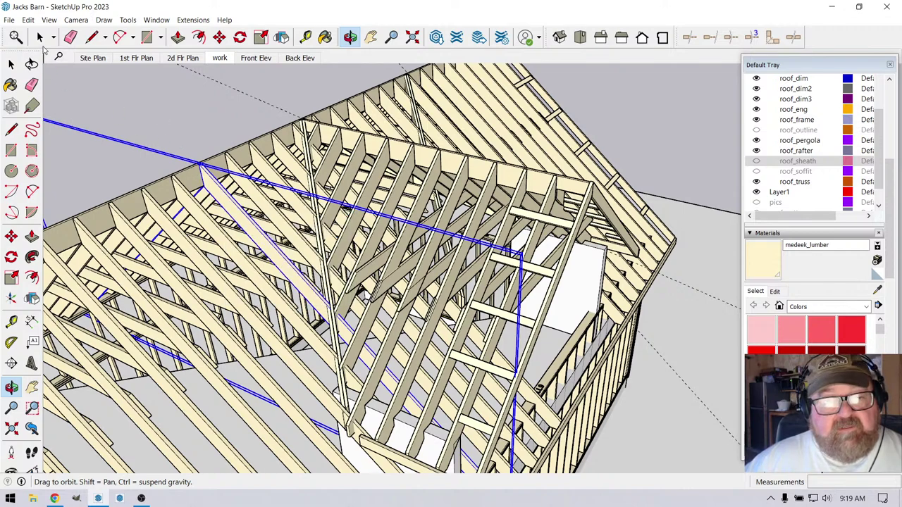
pyautogui.click(40, 37)
pyautogui.rightClick(256, 236)
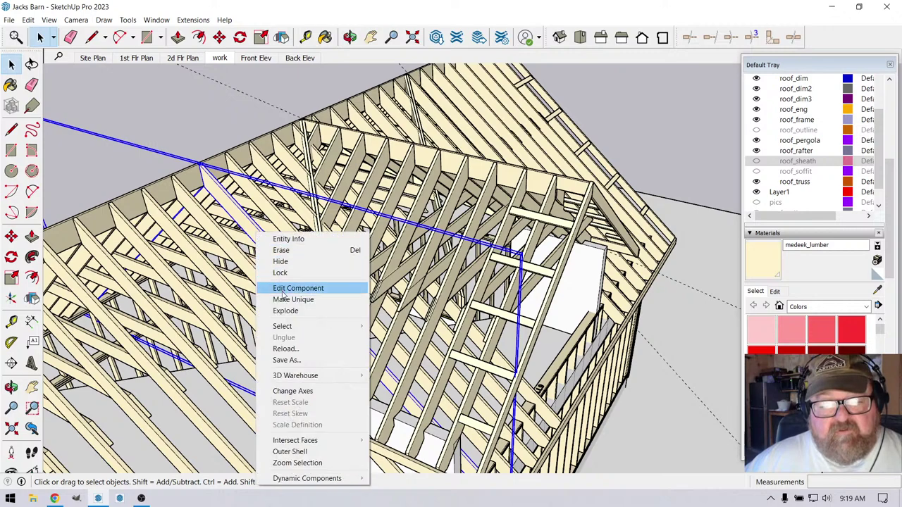
pyautogui.click(282, 310)
# Explode three more rafter components along the valley and zoom out over the barn
pyautogui.click(232, 249)
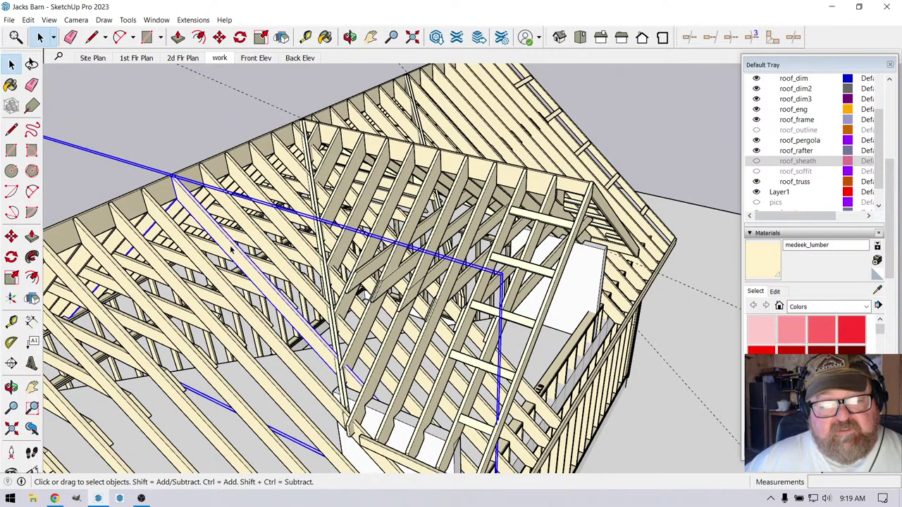
pyautogui.rightClick(224, 239)
pyautogui.click(255, 312)
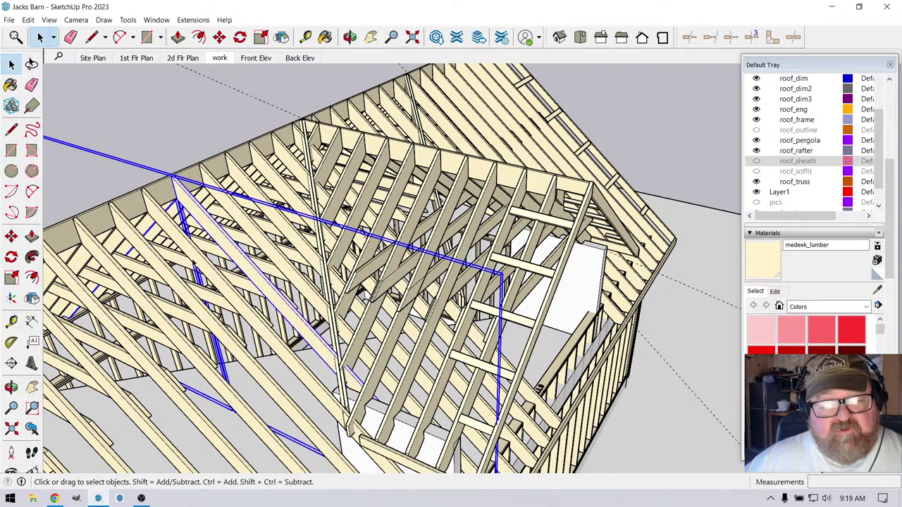
pyautogui.click(191, 259)
pyautogui.rightClick(191, 250)
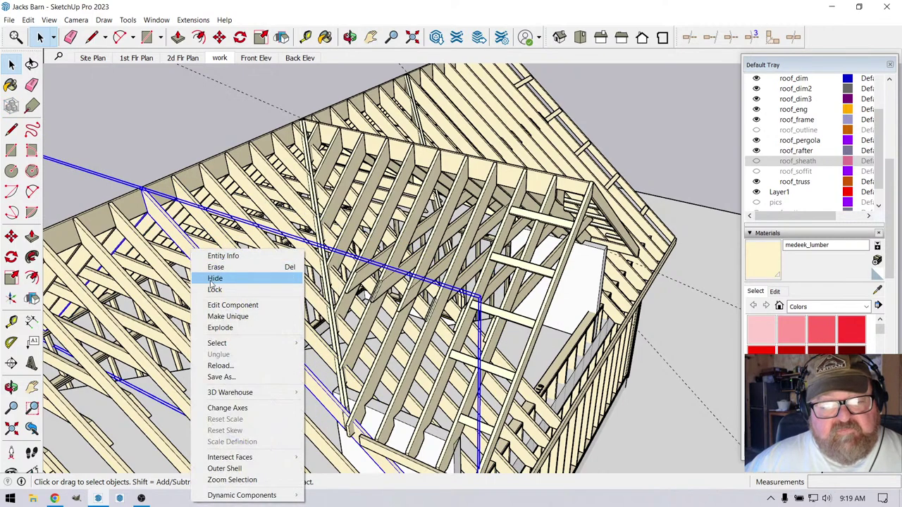
pyautogui.click(229, 328)
pyautogui.click(160, 277)
pyautogui.rightClick(160, 273)
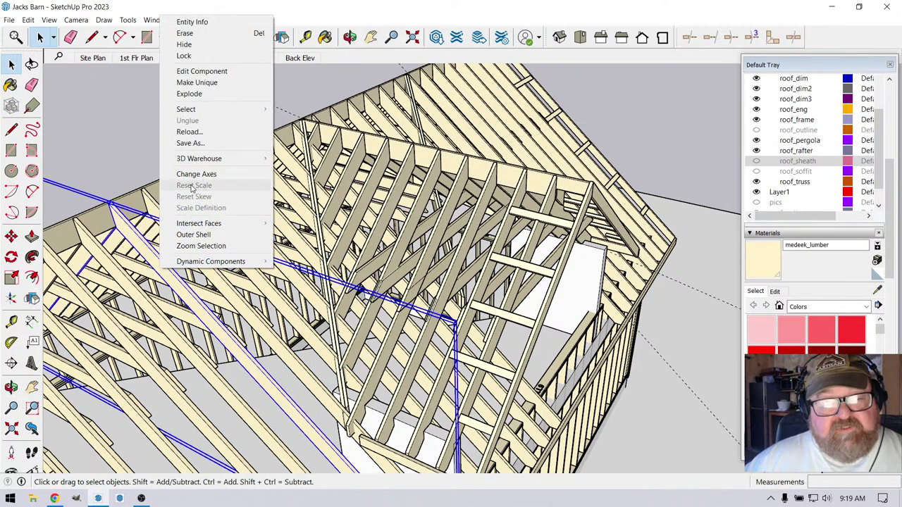
pyautogui.click(201, 95)
pyautogui.moveTo(201, 96); pyautogui.dragTo(259, 134, button='middle')
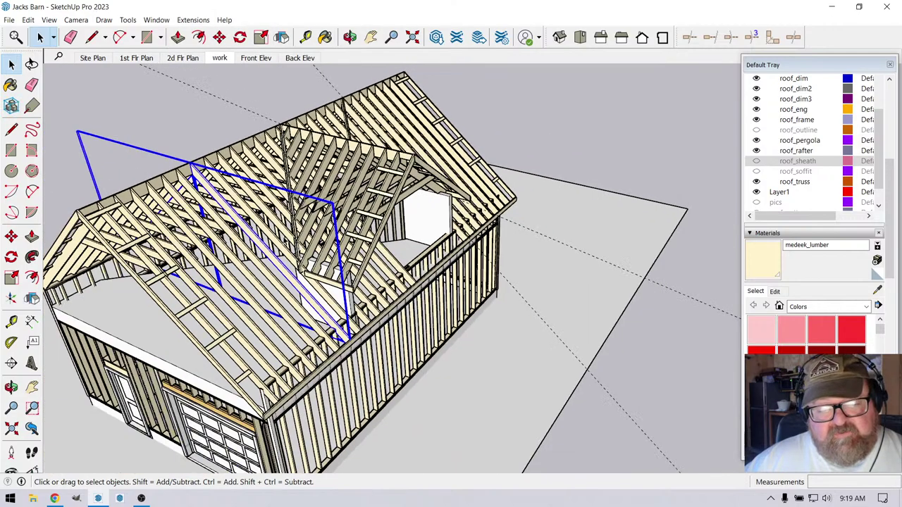
pyautogui.scroll(2, 308, 246)
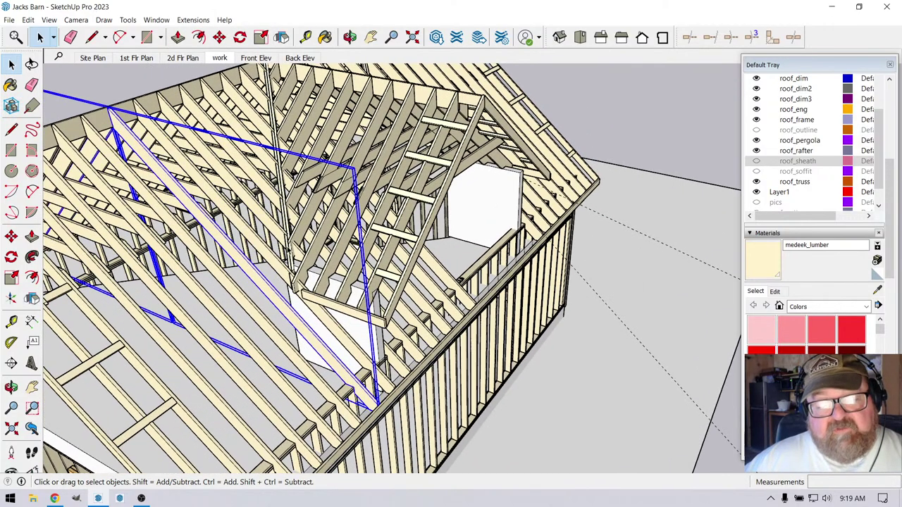
pyautogui.click(350, 36)
pyautogui.moveTo(332, 134); pyautogui.dragTo(309, 133)
pyautogui.scroll(5, 289, 128)
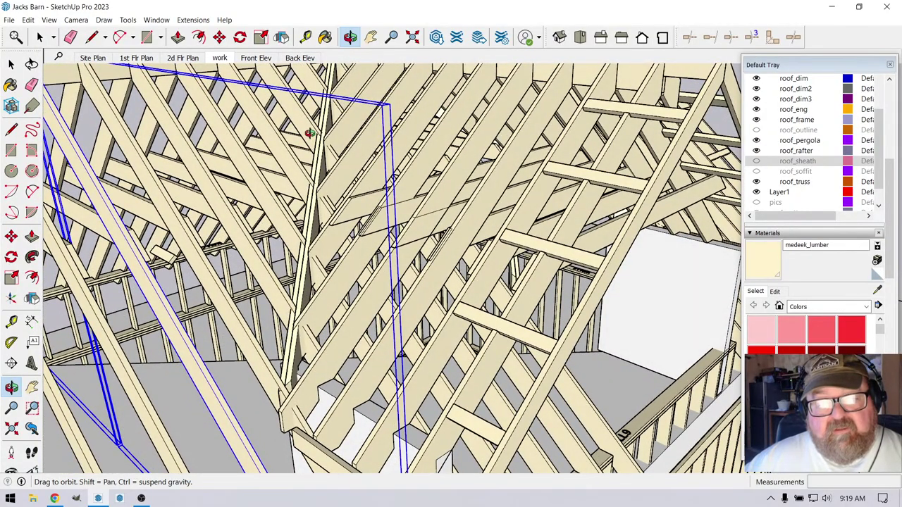
pyautogui.scroll(-6, 309, 134)
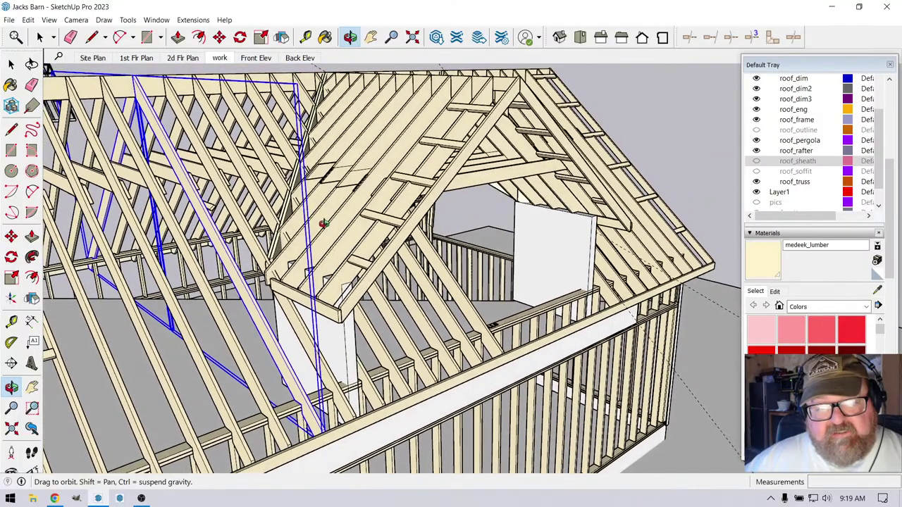
pyautogui.moveTo(323, 223); pyautogui.dragTo(326, 225)
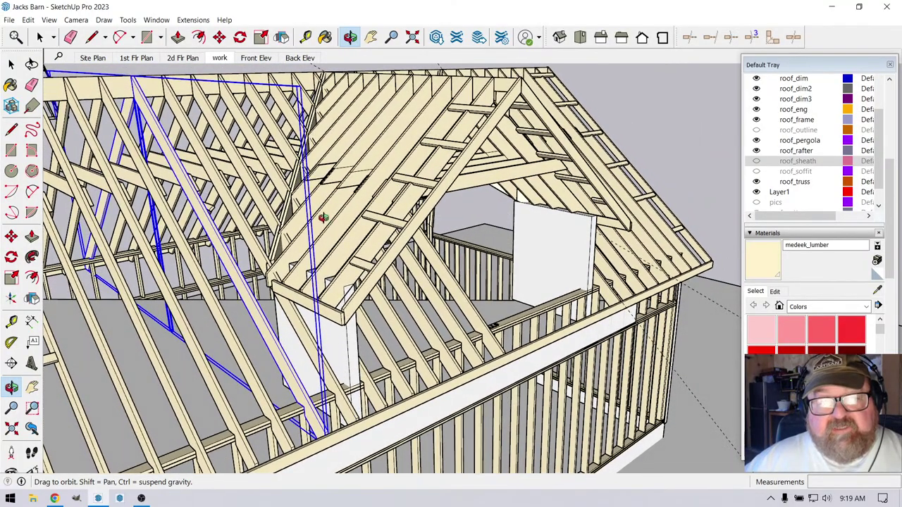
pyautogui.moveTo(329, 149); pyautogui.dragTo(413, 312)
pyautogui.scroll(2, 435, 289)
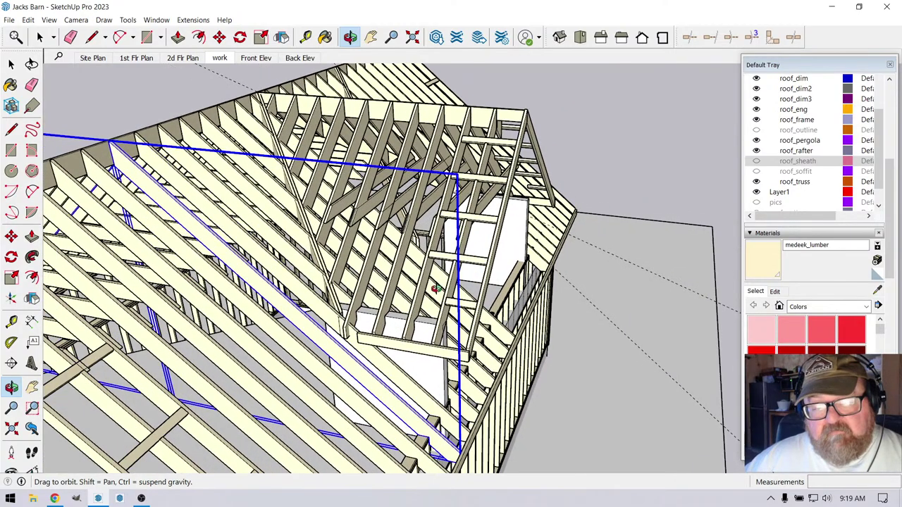
pyautogui.press('space')
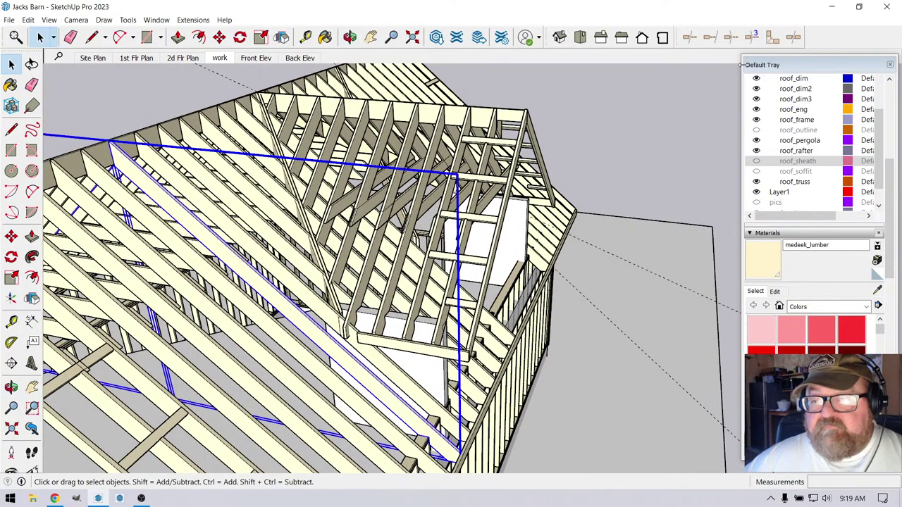
pyautogui.click(689, 36)
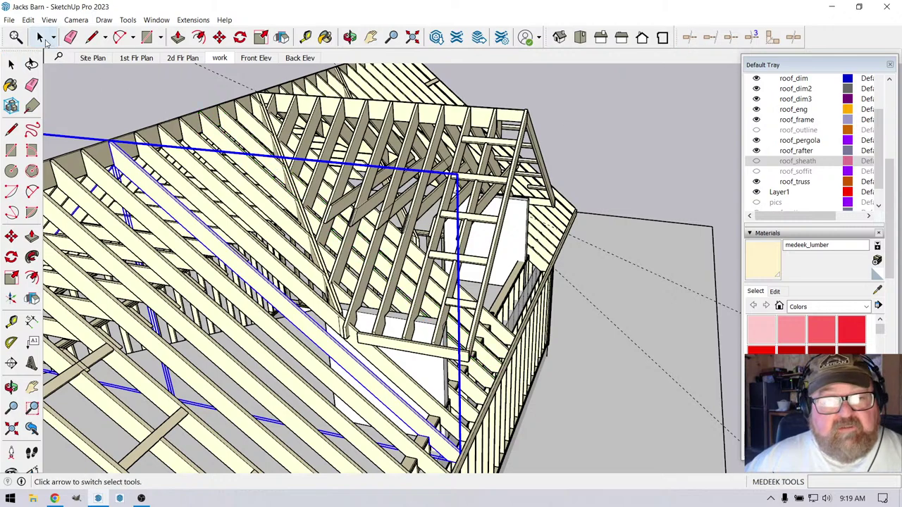
pyautogui.click(40, 37)
# Trim two dormer framing members back to the adjoining roof rafter's face
pyautogui.click(689, 37)
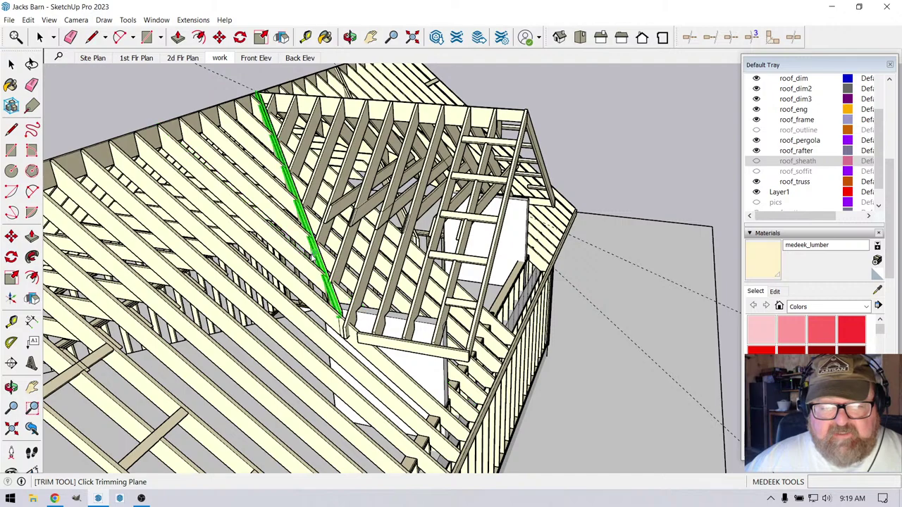
pyautogui.scroll(3, 313, 262)
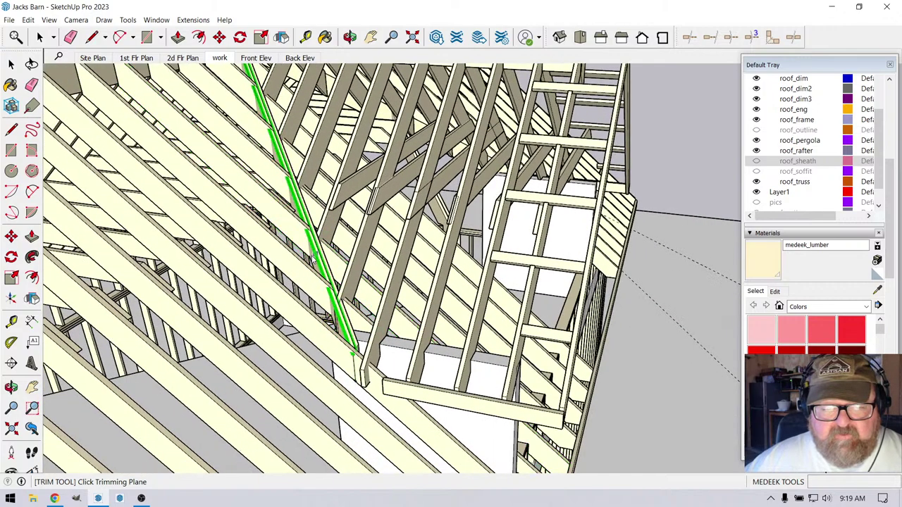
pyautogui.scroll(4, 311, 264)
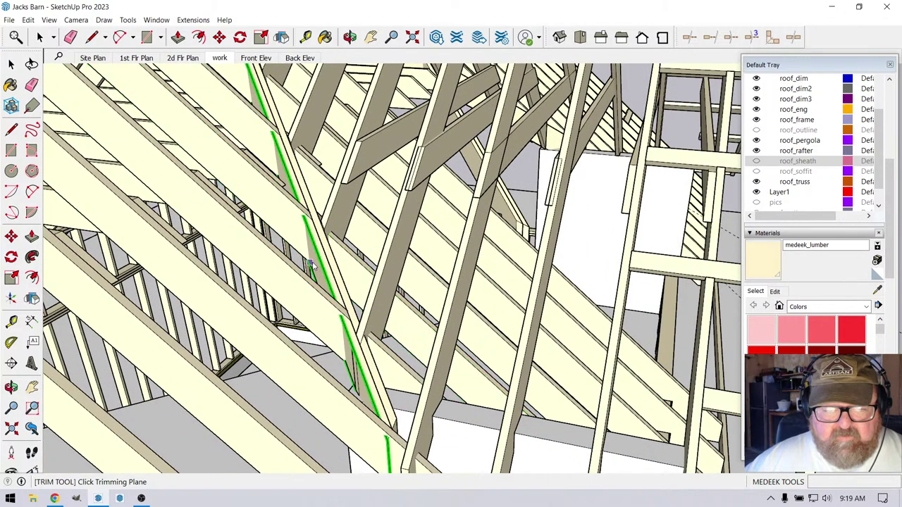
pyautogui.scroll(-5, 315, 266)
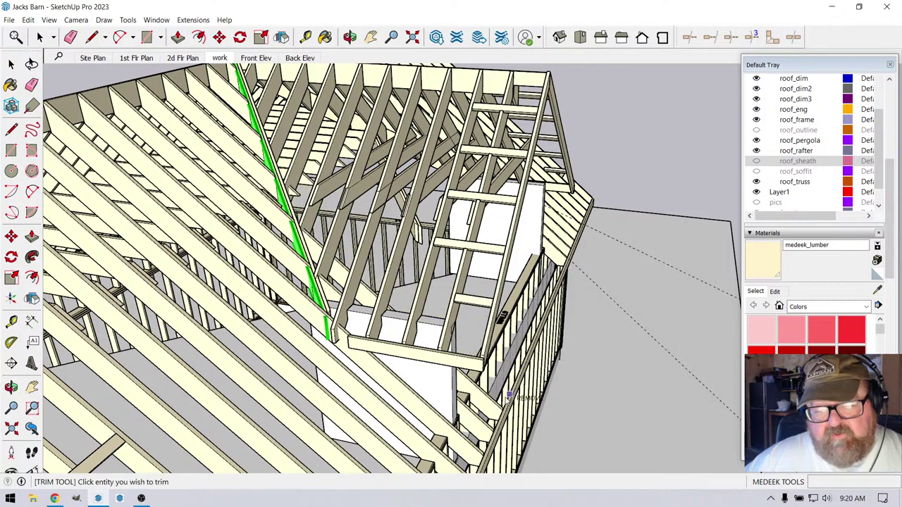
pyautogui.click(494, 427)
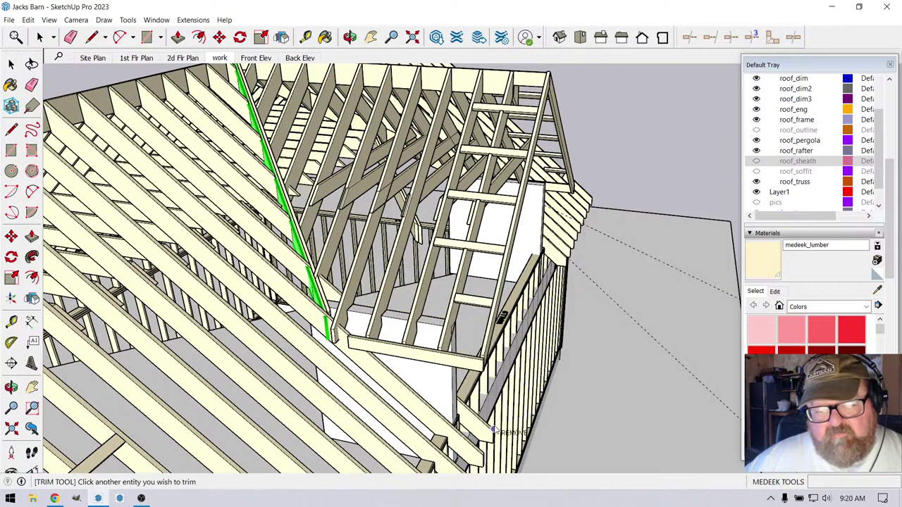
pyautogui.click(493, 429)
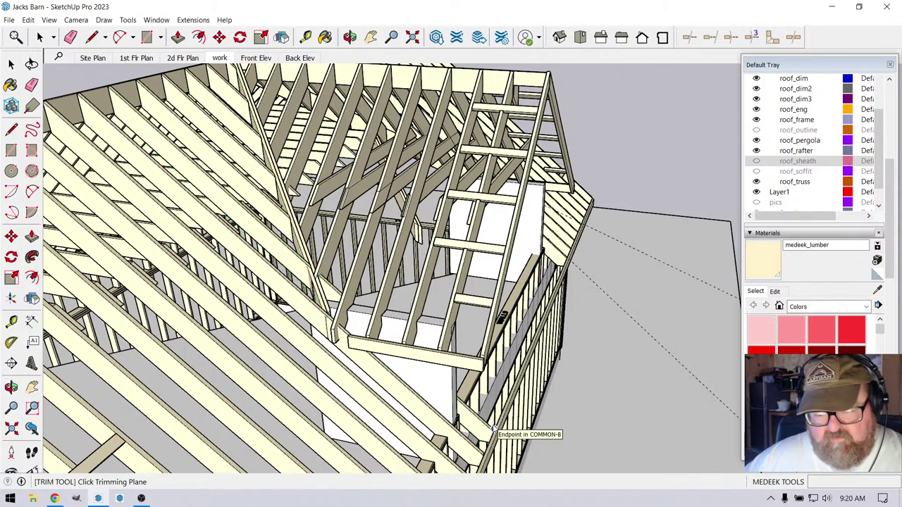
pyautogui.click(491, 431)
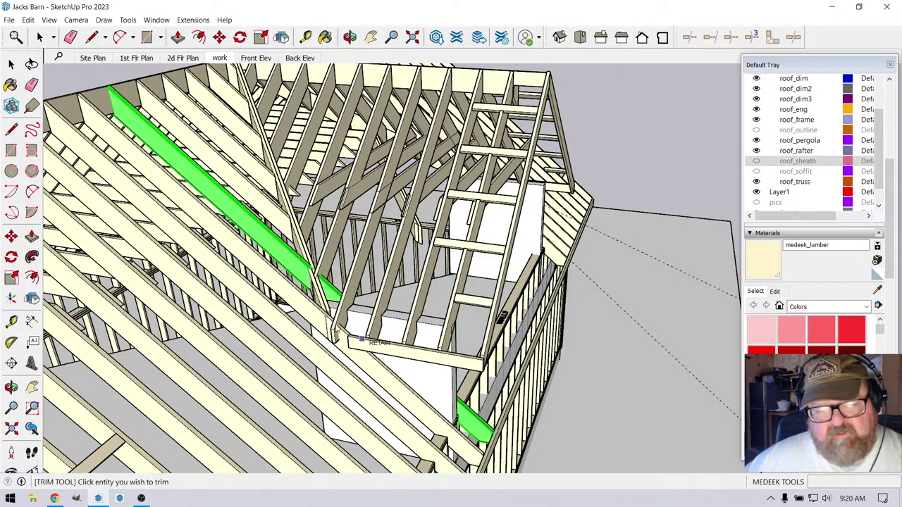
pyautogui.scroll(3, 316, 291)
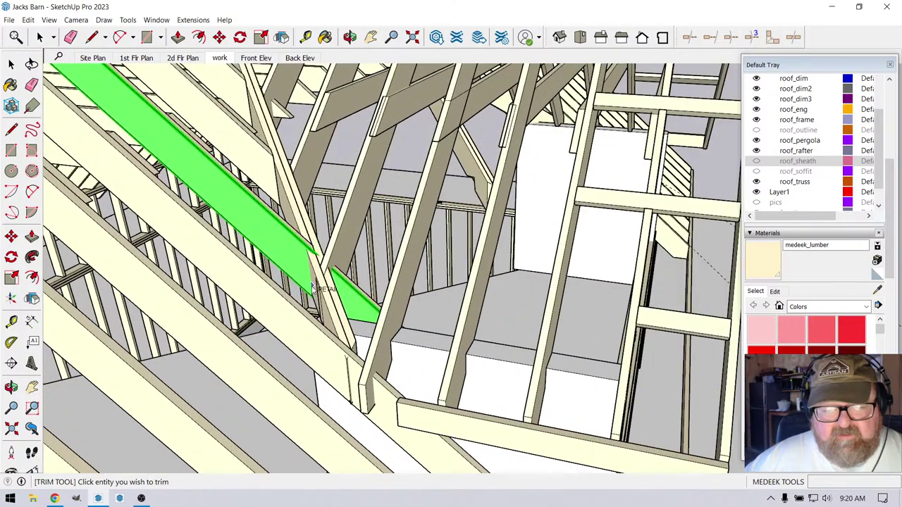
pyautogui.scroll(-3, 363, 278)
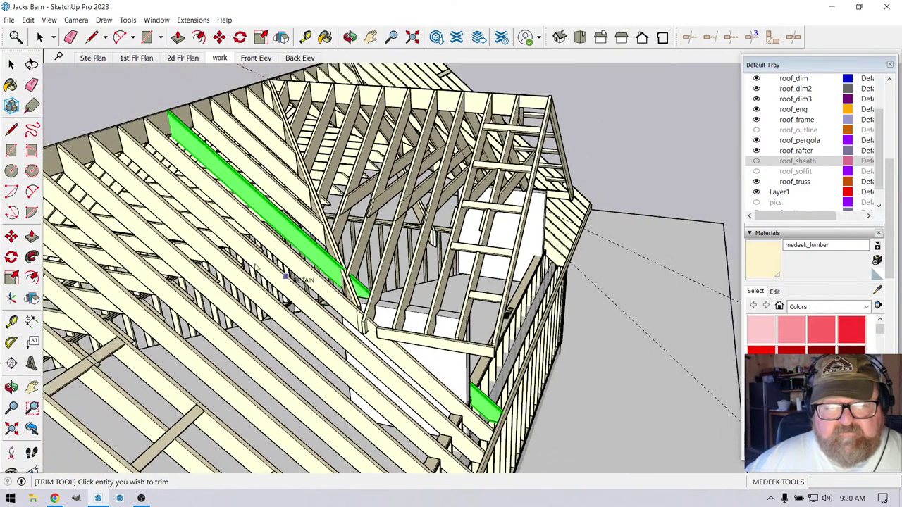
pyautogui.scroll(5, 355, 238)
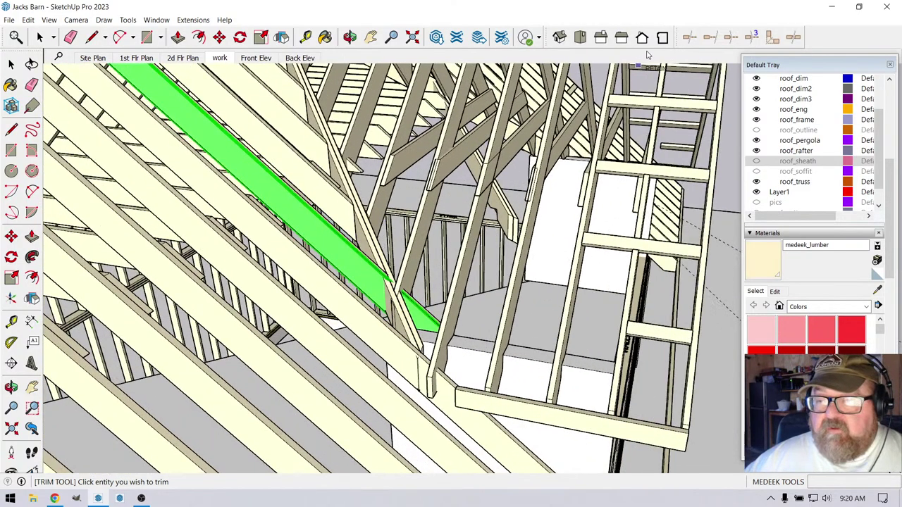
# Restart Medeek Trim with the valley rafter as the trimming plane
pyautogui.click(685, 38)
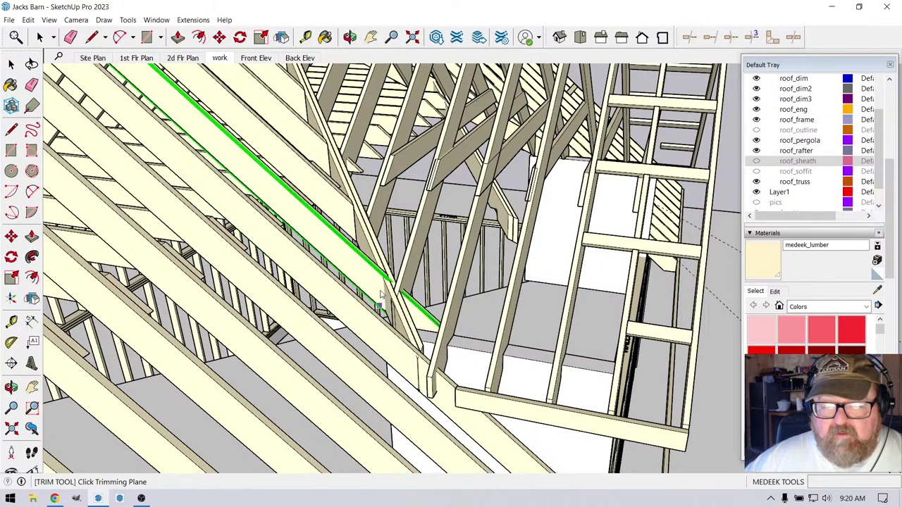
pyautogui.click(375, 265)
pyautogui.scroll(-2, 287, 232)
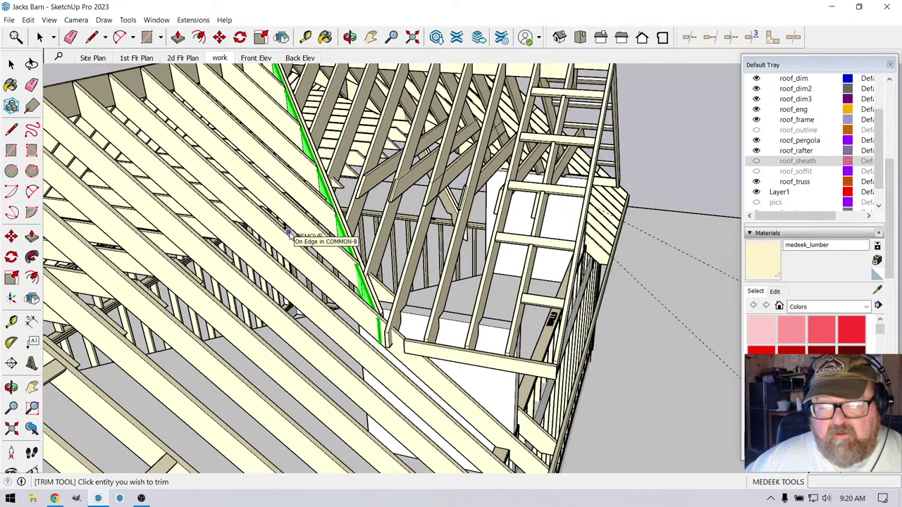
pyautogui.scroll(-2, 296, 280)
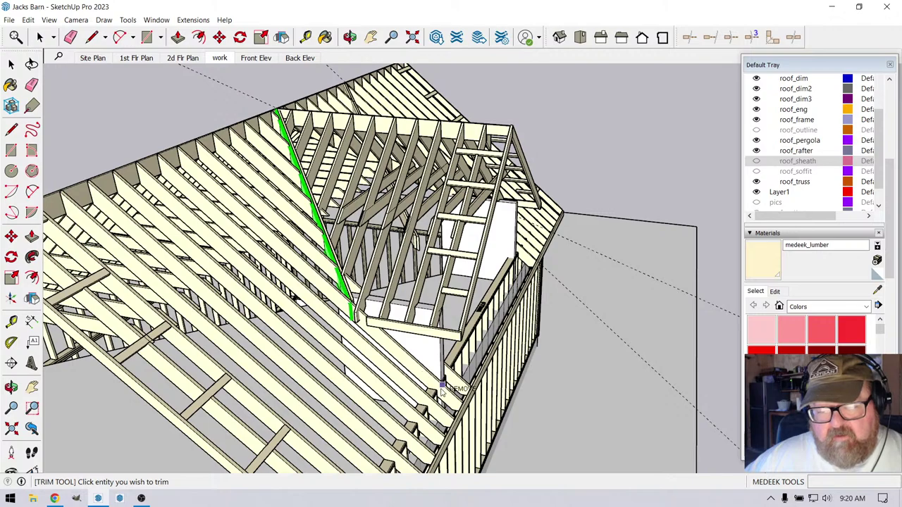
pyautogui.scroll(3, 441, 387)
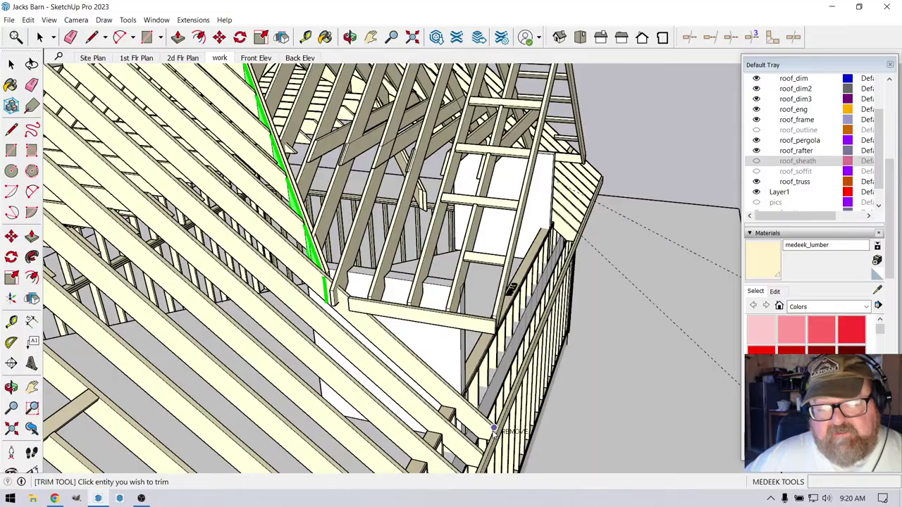
pyautogui.click(350, 37)
pyautogui.moveTo(459, 317); pyautogui.dragTo(504, 321)
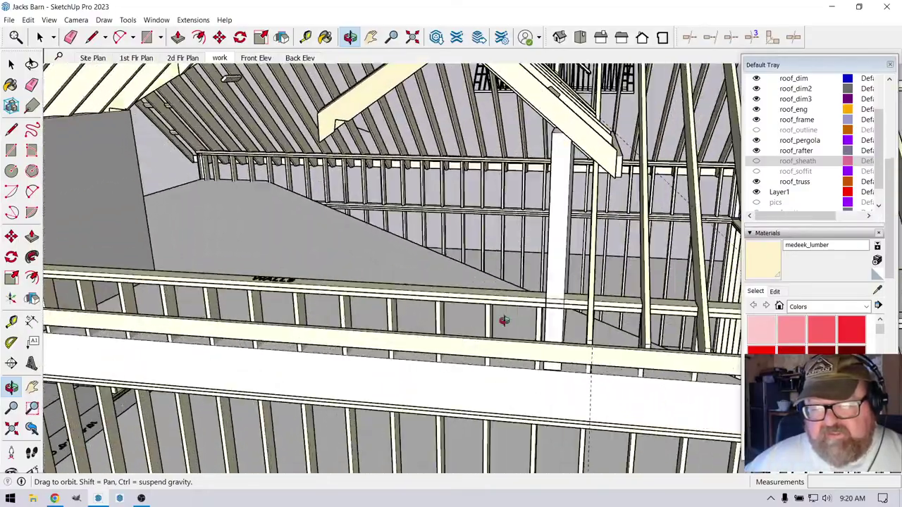
pyautogui.moveTo(589, 258); pyautogui.dragTo(296, 236)
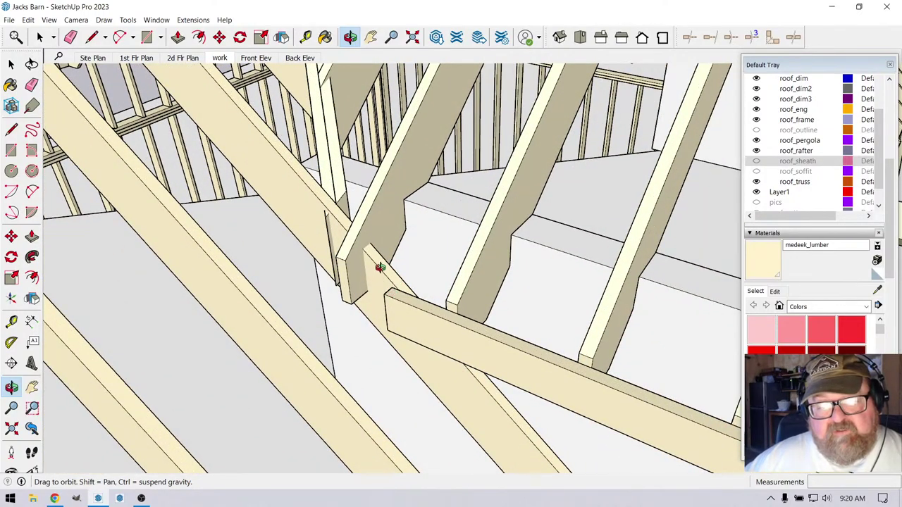
pyautogui.moveTo(360, 252); pyautogui.dragTo(465, 310)
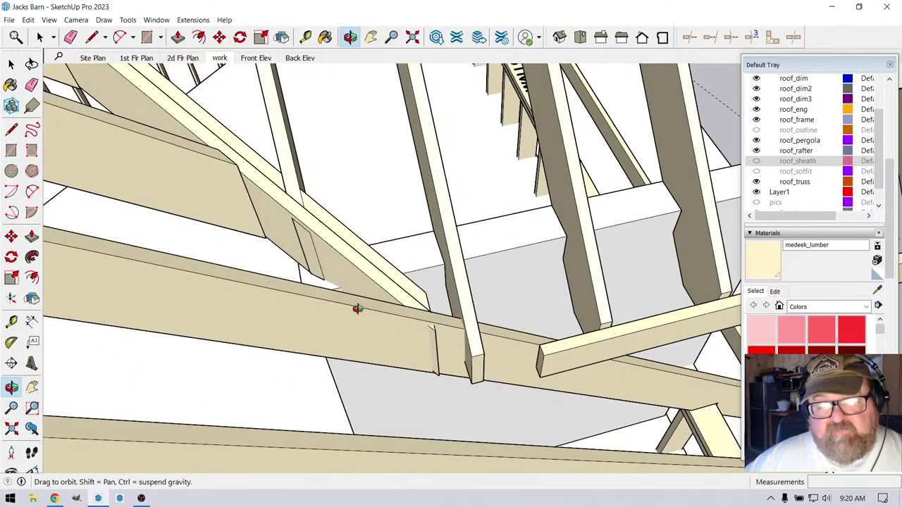
pyautogui.moveTo(357, 308); pyautogui.dragTo(444, 351)
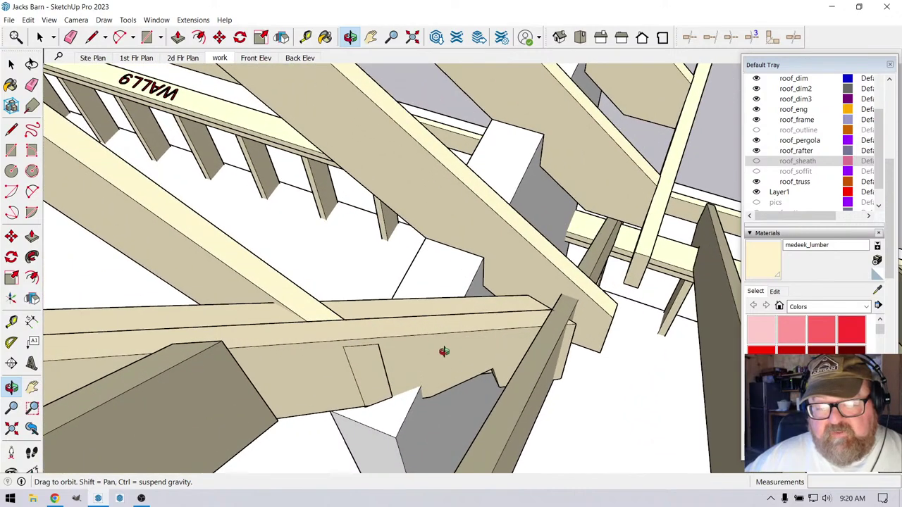
# Open the beam group for editing and delete the notch edges near the rafter
pyautogui.press('space')
pyautogui.click(424, 345)
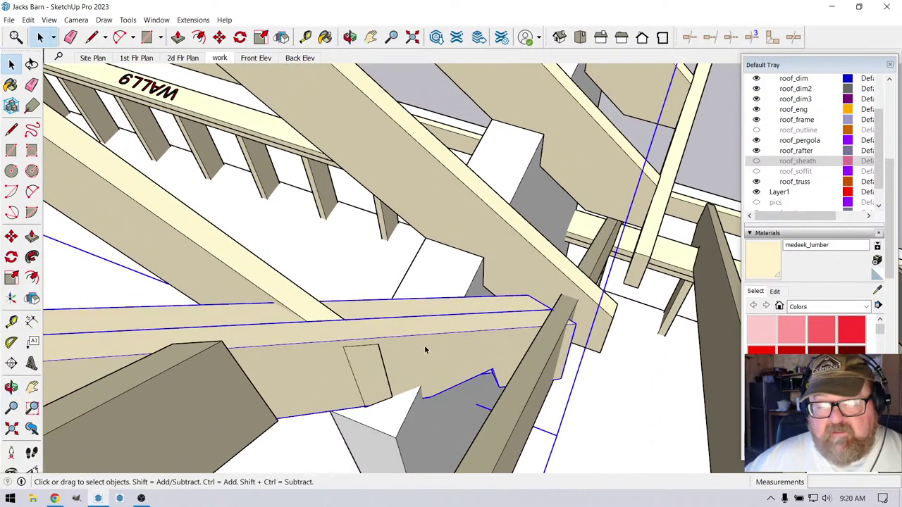
pyautogui.doubleClick(425, 349)
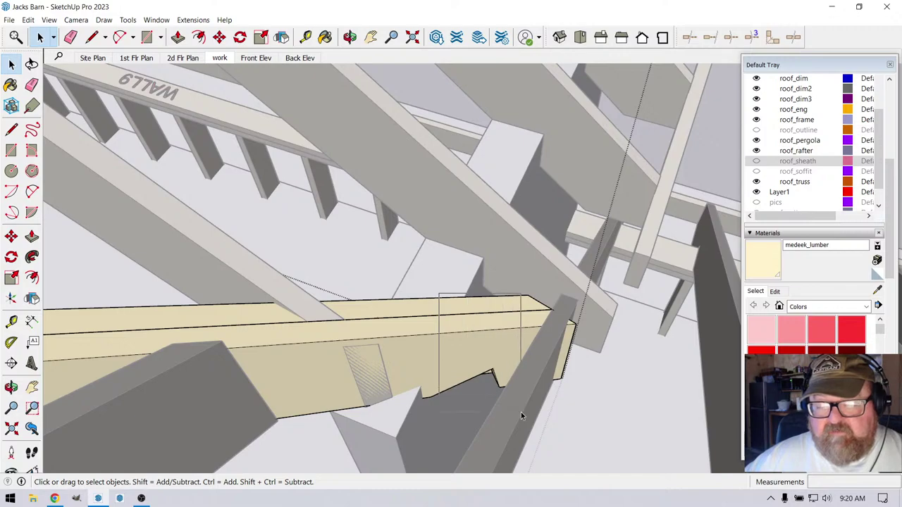
pyautogui.moveTo(521, 412); pyautogui.dragTo(512, 433)
pyautogui.press('Delete')
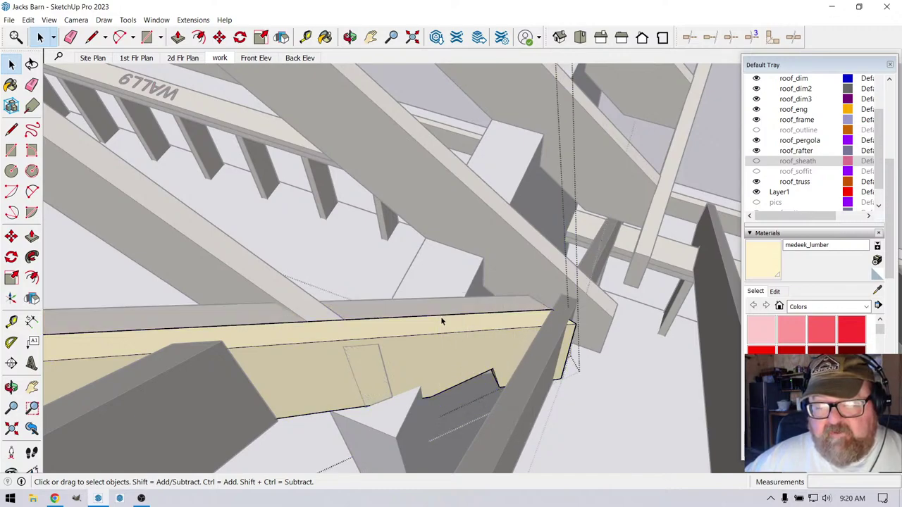
# Move the notch edges 7 1/2" along the beam
pyautogui.moveTo(472, 361); pyautogui.dragTo(521, 429)
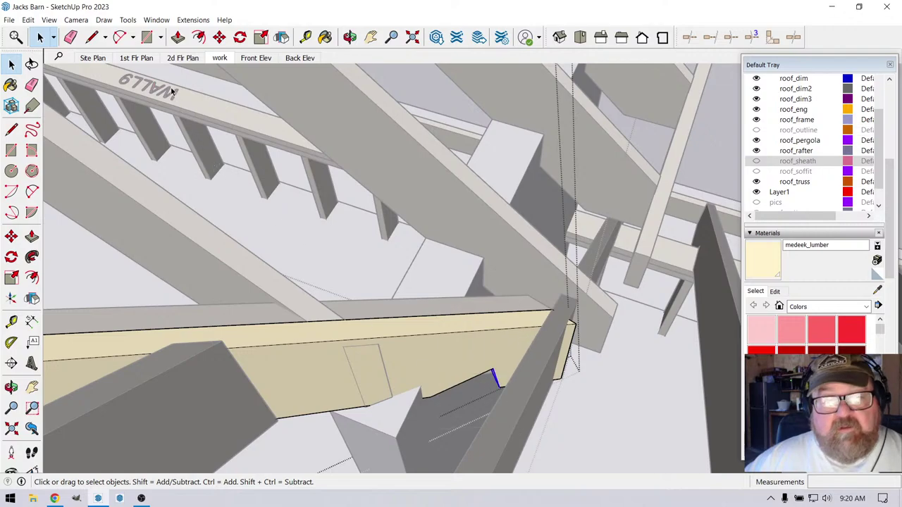
pyautogui.click(219, 37)
pyautogui.click(444, 332)
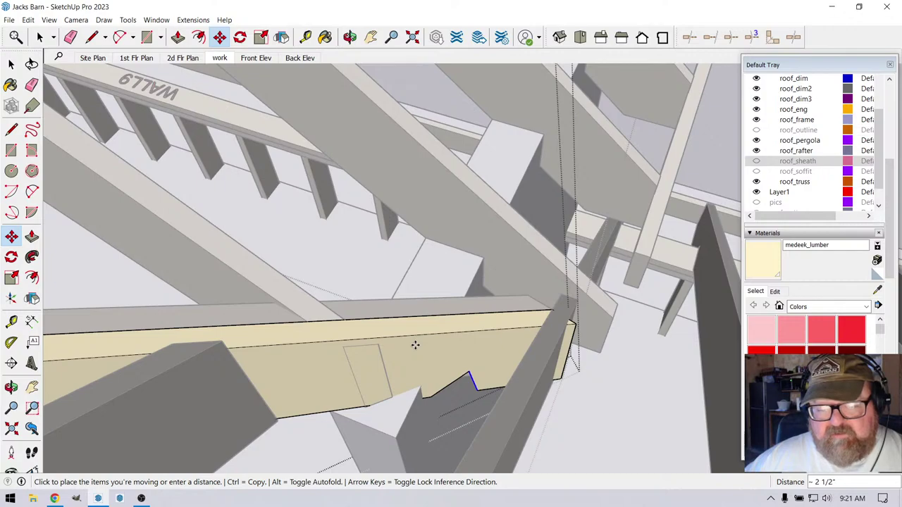
pyautogui.press('Escape')
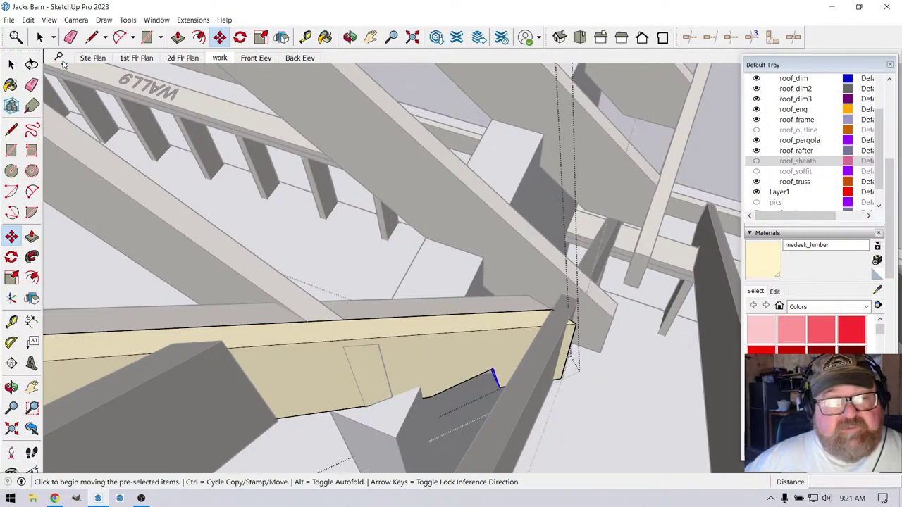
pyautogui.press('space')
pyautogui.moveTo(502, 408); pyautogui.dragTo(505, 410)
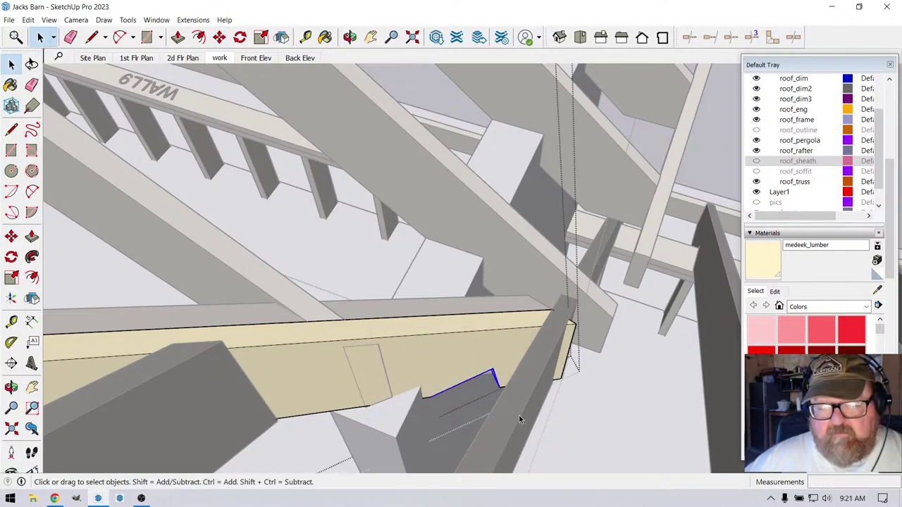
pyautogui.click(219, 36)
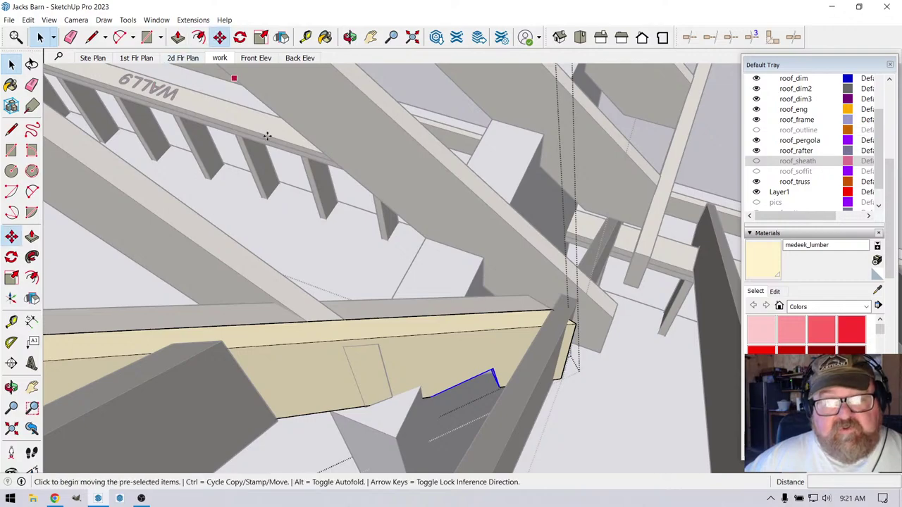
pyautogui.click(493, 329)
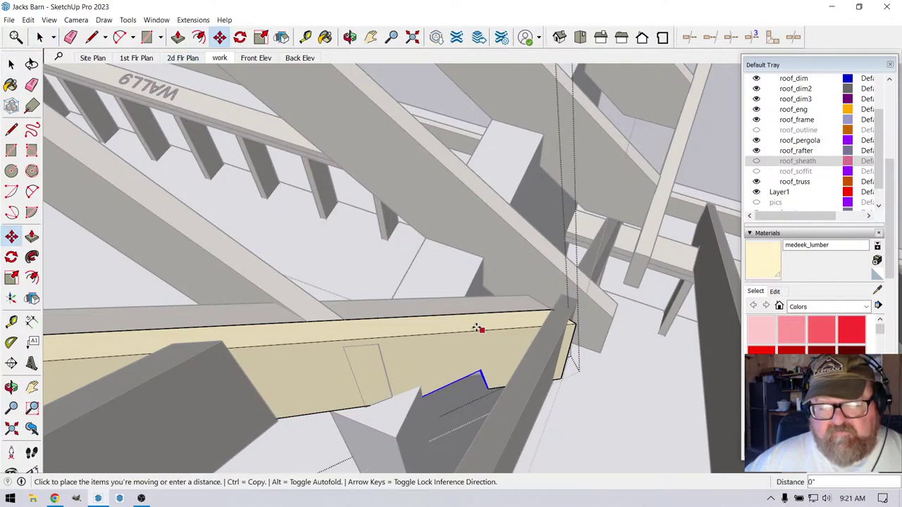
pyautogui.click(410, 331)
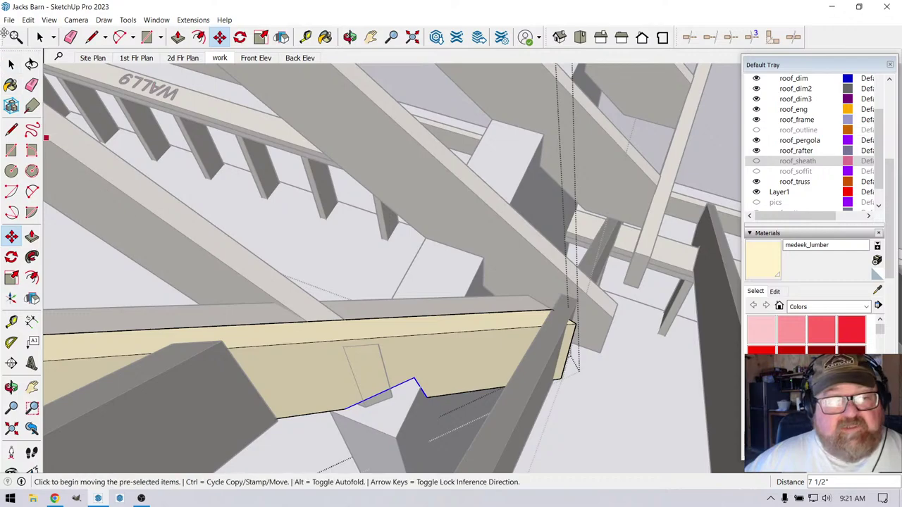
# Shift the lower notch edges about 1 1/2" and orbit to check the notch against the rafter
pyautogui.click(39, 36)
pyautogui.moveTo(358, 366); pyautogui.dragTo(418, 438)
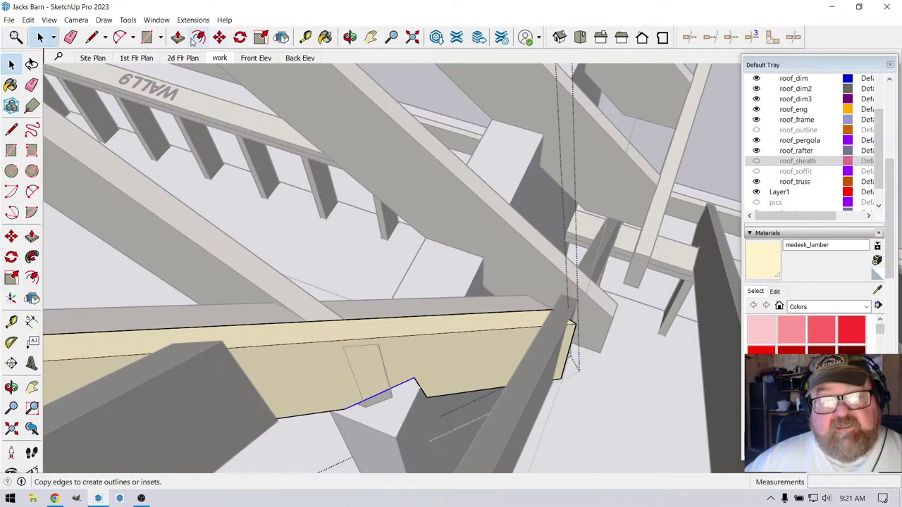
pyautogui.click(219, 36)
pyautogui.click(413, 381)
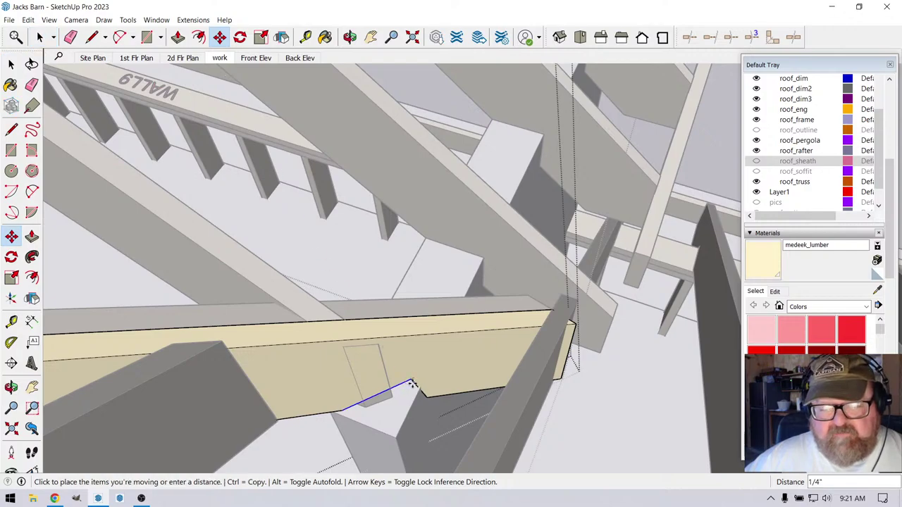
pyautogui.click(417, 384)
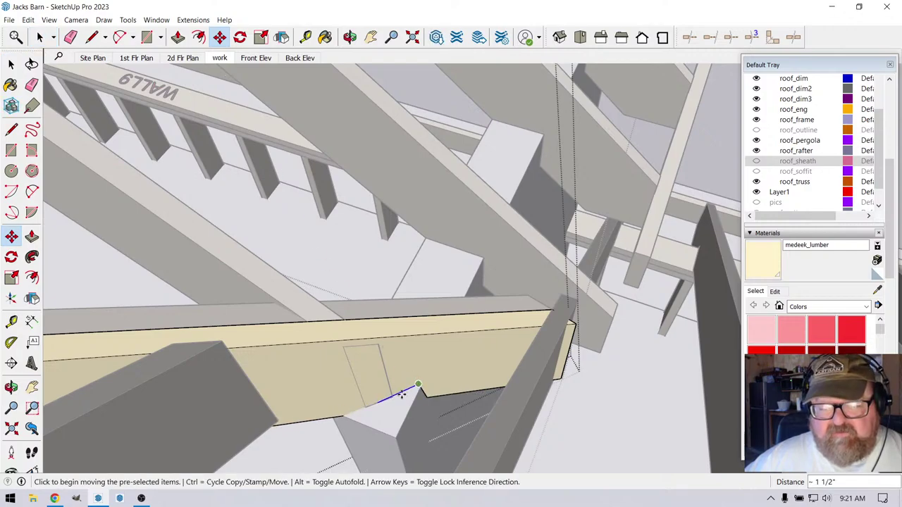
pyautogui.scroll(-2, 314, 386)
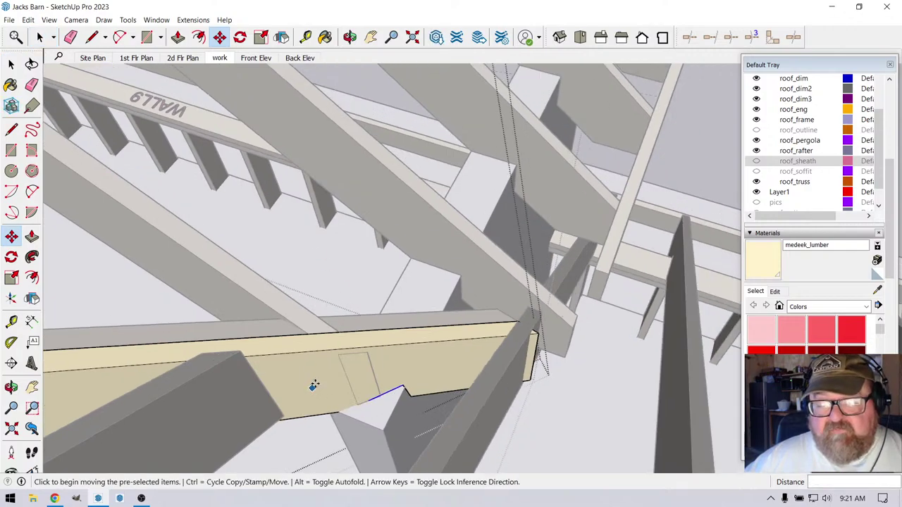
pyautogui.click(350, 37)
pyautogui.moveTo(384, 300); pyautogui.dragTo(480, 287)
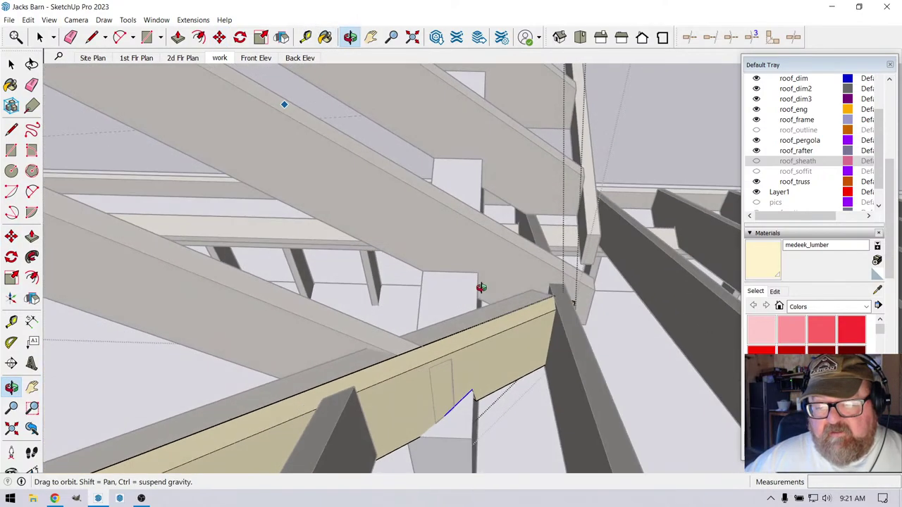
pyautogui.click(39, 36)
# Orbit and zoom beneath the roof to the rafter and valley beam junction
pyautogui.moveTo(578, 212); pyautogui.dragTo(630, 196, button='middle')
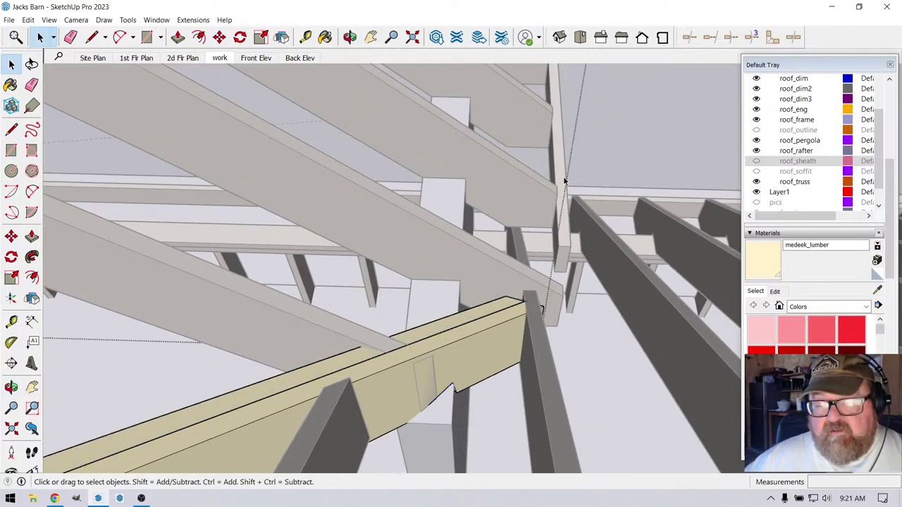
pyautogui.moveTo(606, 128); pyautogui.dragTo(530, 117, button='middle')
pyautogui.scroll(2, 421, 301)
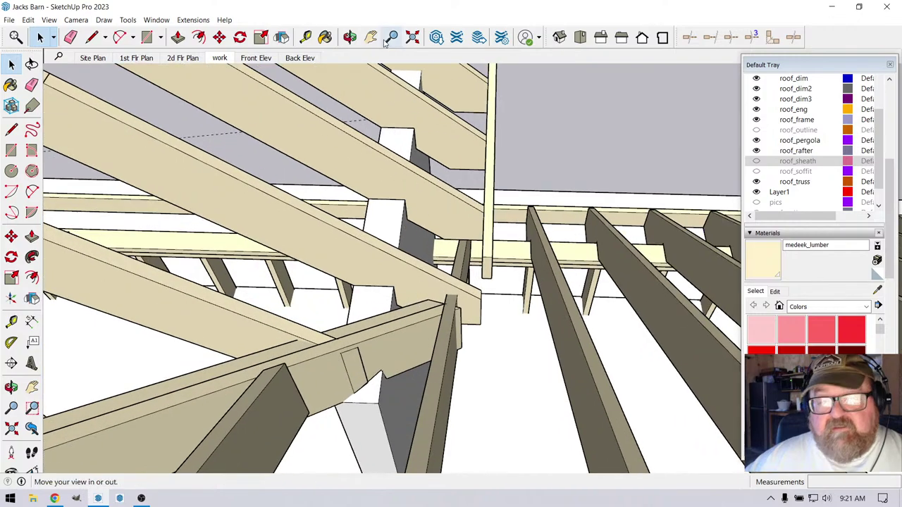
pyautogui.click(350, 36)
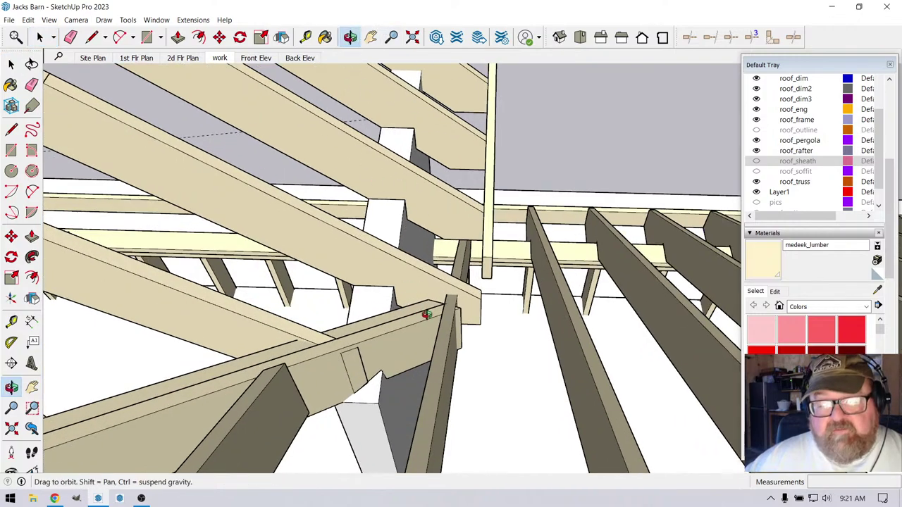
pyautogui.moveTo(427, 312); pyautogui.dragTo(496, 310)
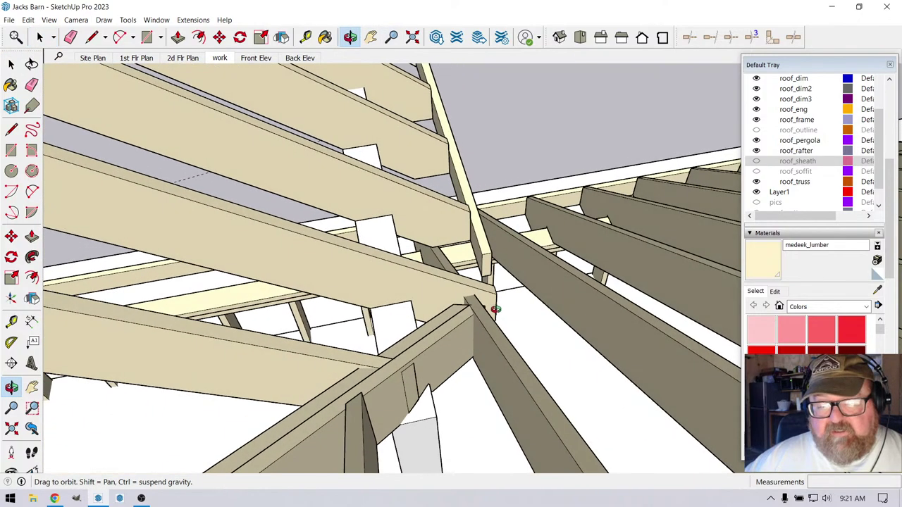
# Start Medeek Trim on the beam face, orbiting and then returning to trimming
pyautogui.click(690, 37)
pyautogui.click(493, 365)
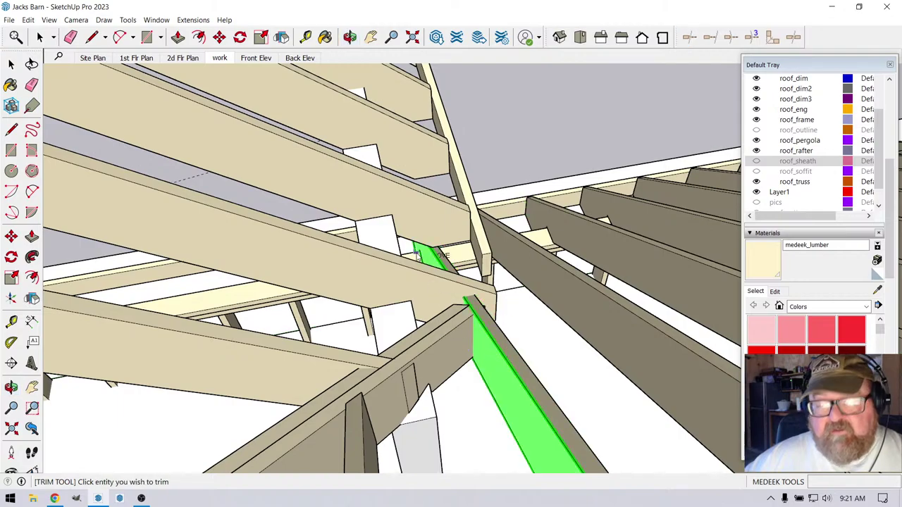
pyautogui.click(350, 37)
pyautogui.moveTo(310, 211); pyautogui.dragTo(413, 278)
pyautogui.rightClick(413, 278)
pyautogui.click(434, 288)
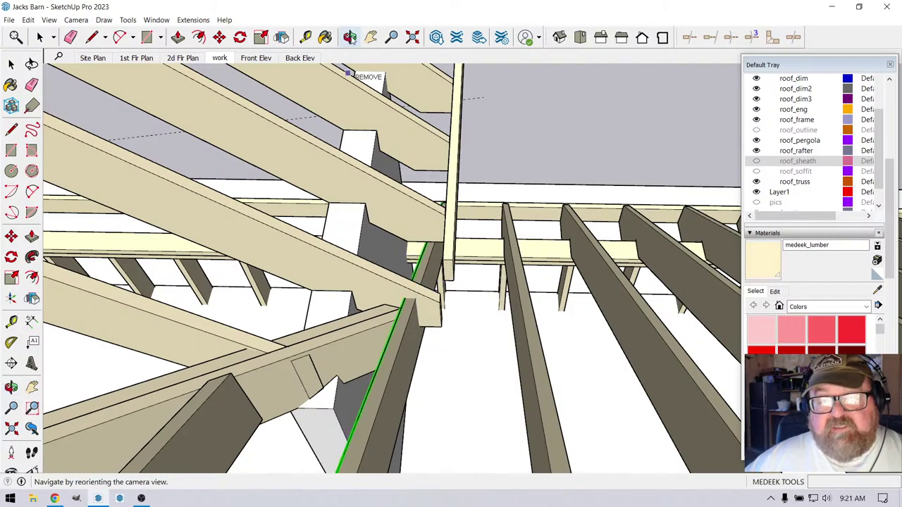
# Orbit under and along the jack rafters to inspect their seating on the beam
pyautogui.click(351, 37)
pyautogui.moveTo(328, 95); pyautogui.dragTo(409, 316)
pyautogui.scroll(3, 371, 295)
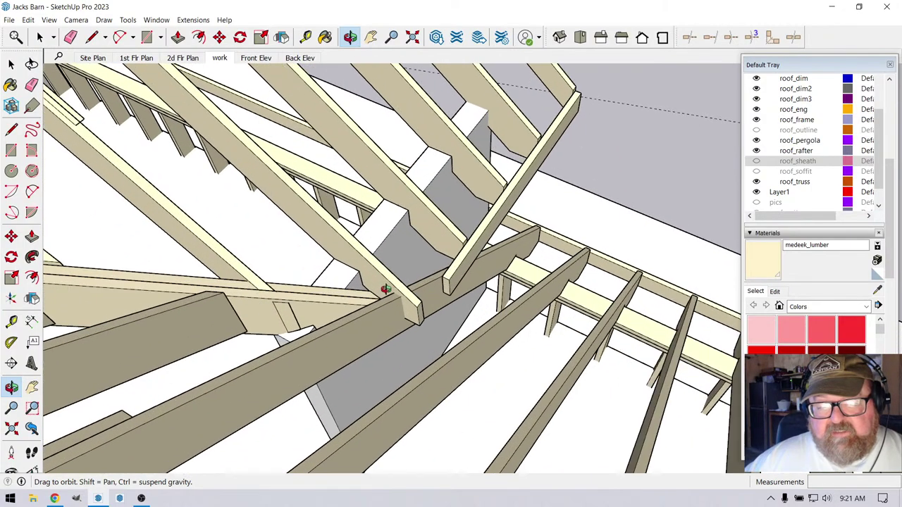
pyautogui.moveTo(393, 309); pyautogui.dragTo(410, 280)
pyautogui.moveTo(540, 267); pyautogui.dragTo(222, 216)
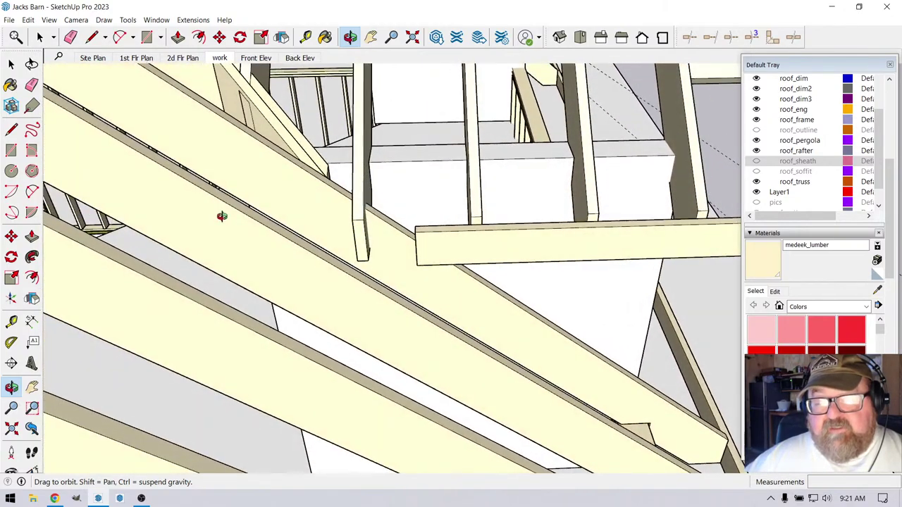
pyautogui.click(756, 162)
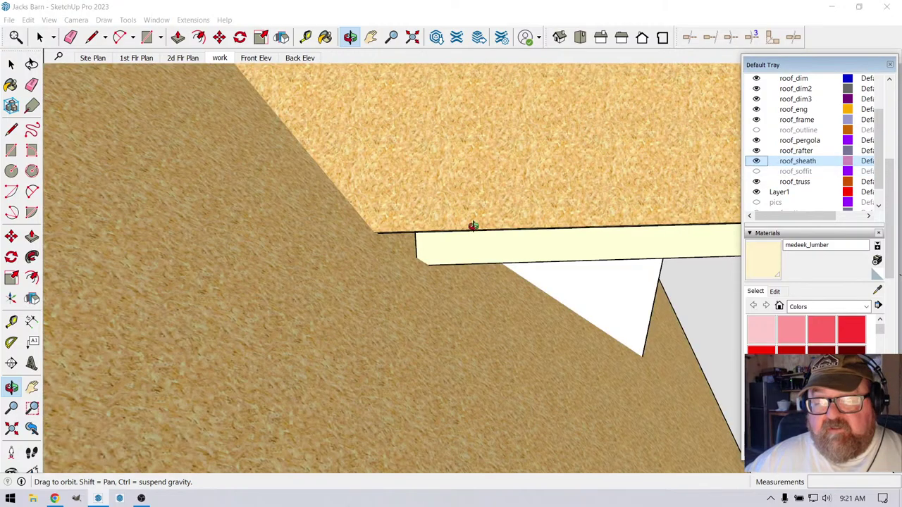
pyautogui.moveTo(472, 225); pyautogui.dragTo(186, 280)
pyautogui.click(756, 161)
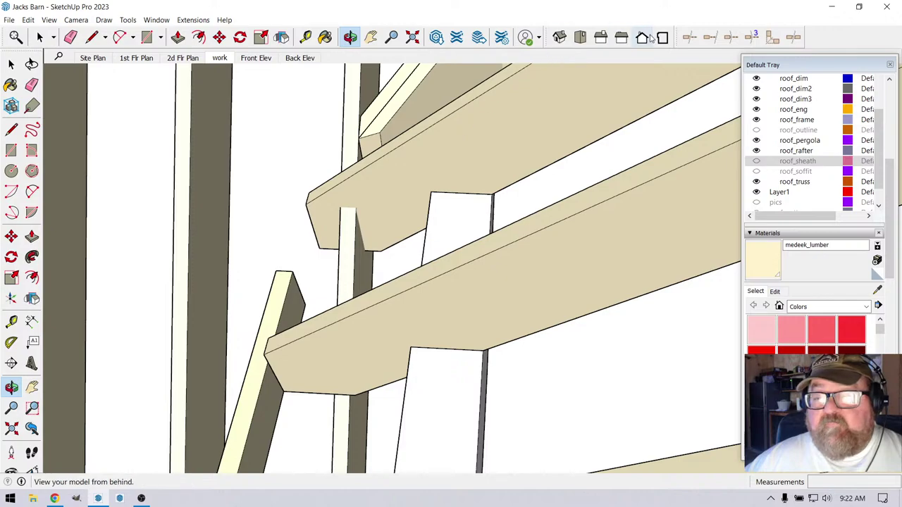
# Trim the overhanging rafter end flush to the vertical post, then orbit around the rafters
pyautogui.click(689, 37)
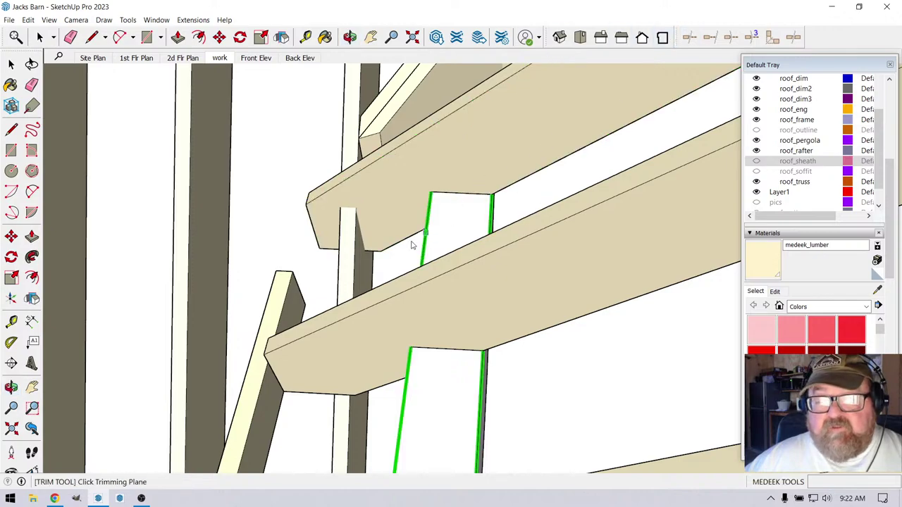
pyautogui.click(363, 255)
pyautogui.click(319, 208)
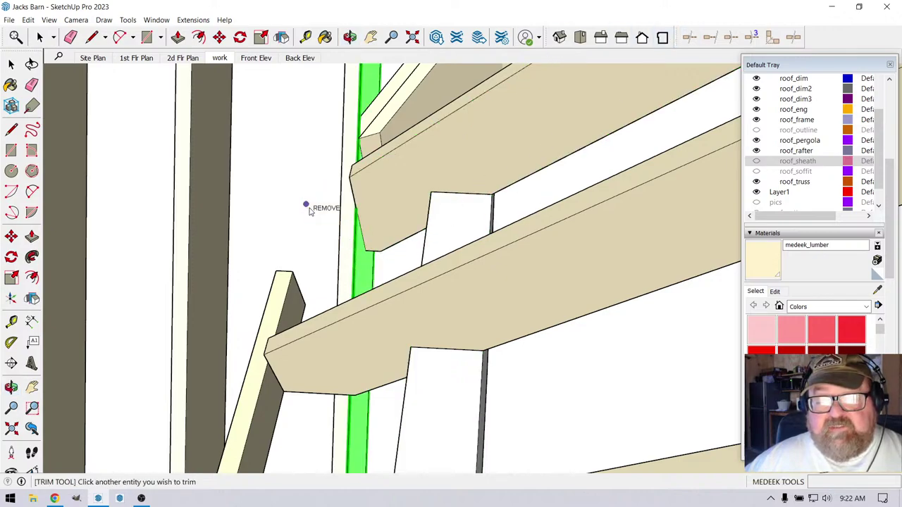
pyautogui.click(350, 37)
pyautogui.moveTo(380, 127); pyautogui.dragTo(513, 139)
pyautogui.moveTo(309, 296); pyautogui.dragTo(349, 246)
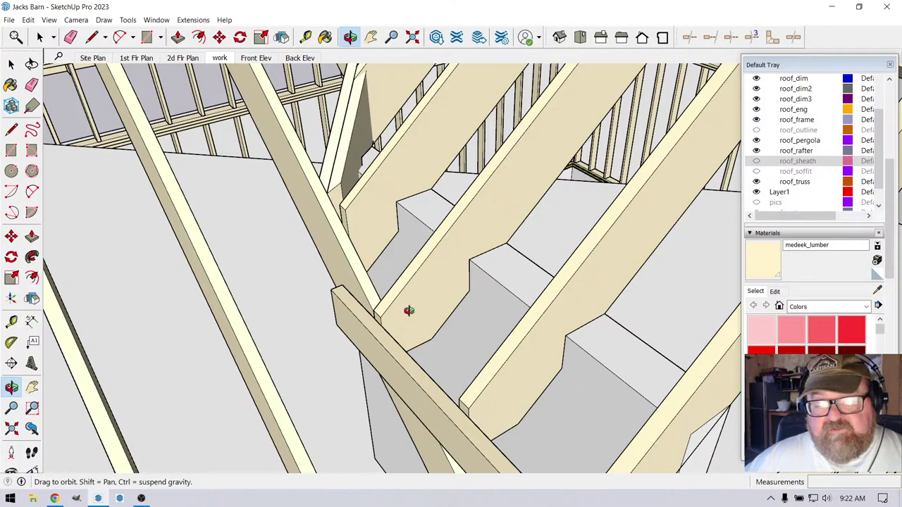
pyautogui.moveTo(409, 310); pyautogui.dragTo(503, 229)
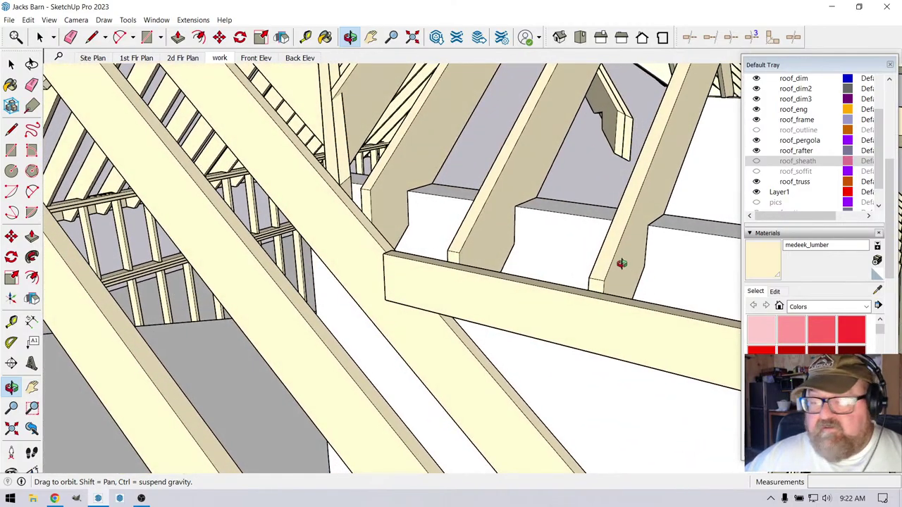
pyautogui.moveTo(621, 264); pyautogui.dragTo(585, 260)
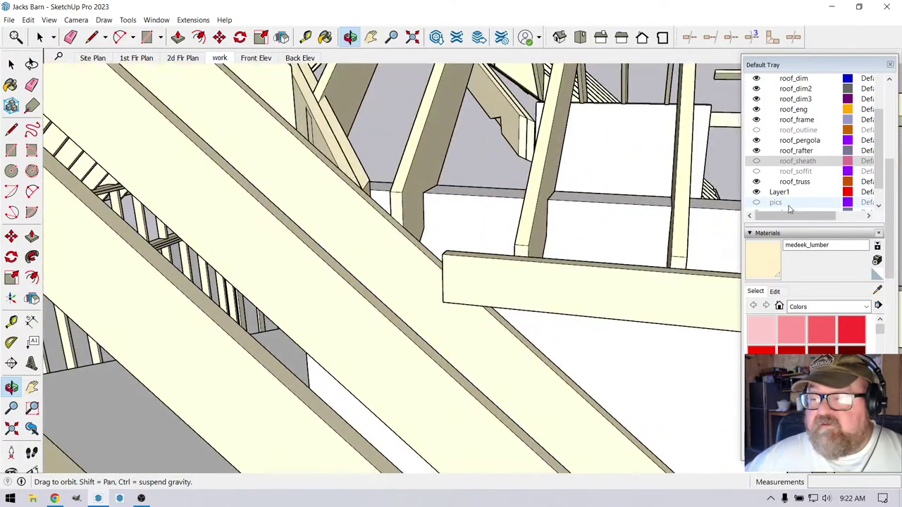
# Turn on roof_sheath, then move the board's end edge 1 1/2" inside its group
pyautogui.click(756, 160)
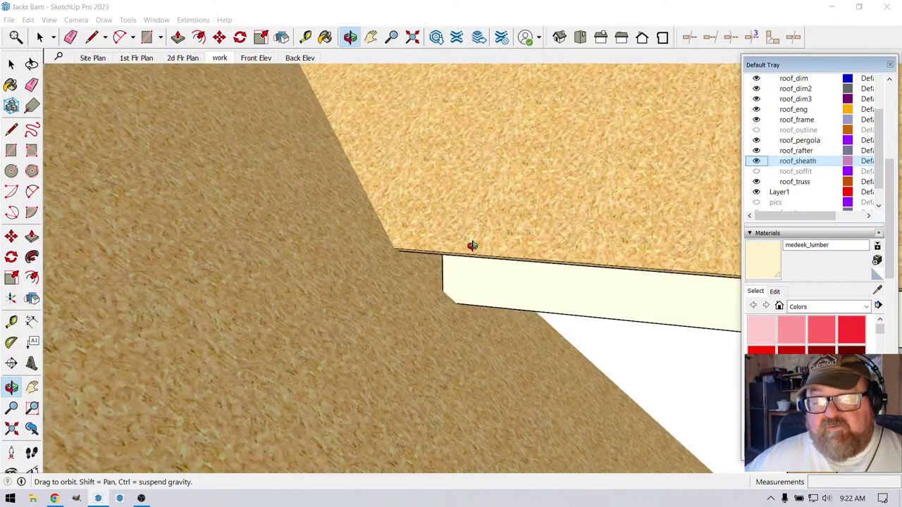
pyautogui.moveTo(473, 246); pyautogui.dragTo(491, 243)
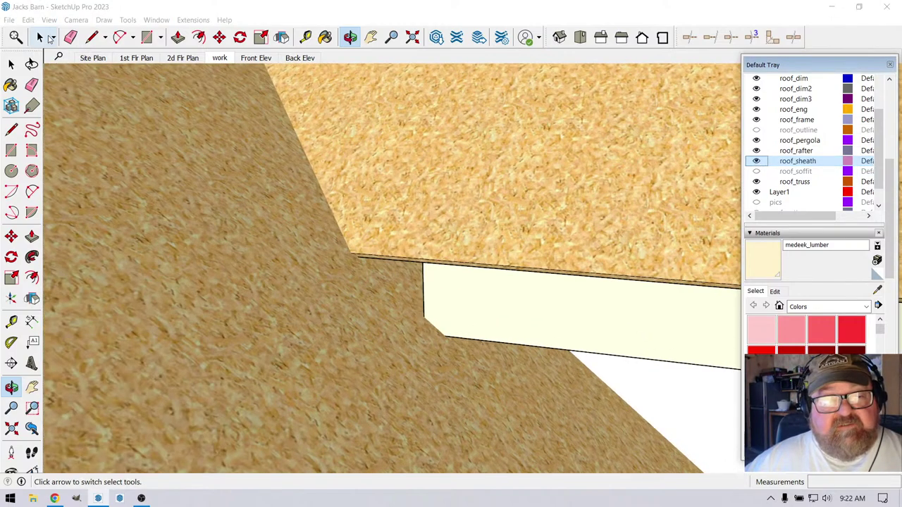
pyautogui.click(40, 36)
pyautogui.doubleClick(548, 290)
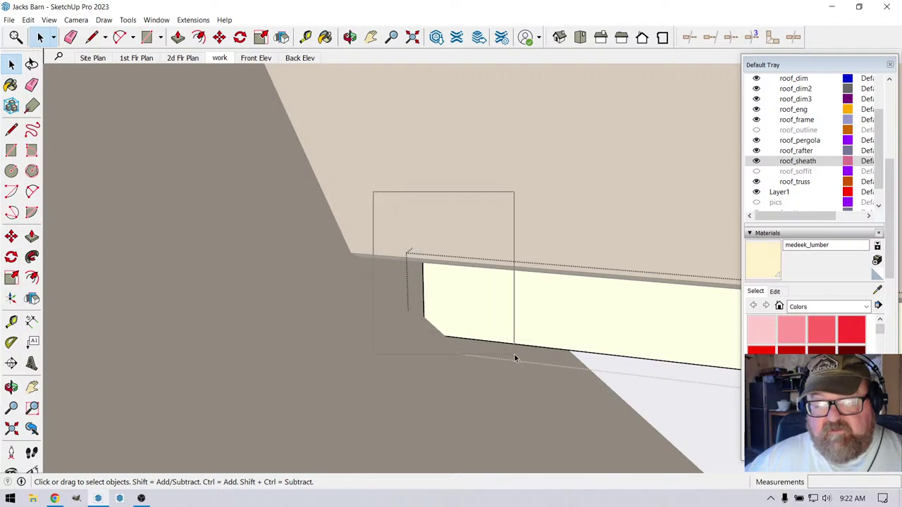
pyautogui.moveTo(515, 359); pyautogui.dragTo(522, 360)
pyautogui.click(219, 36)
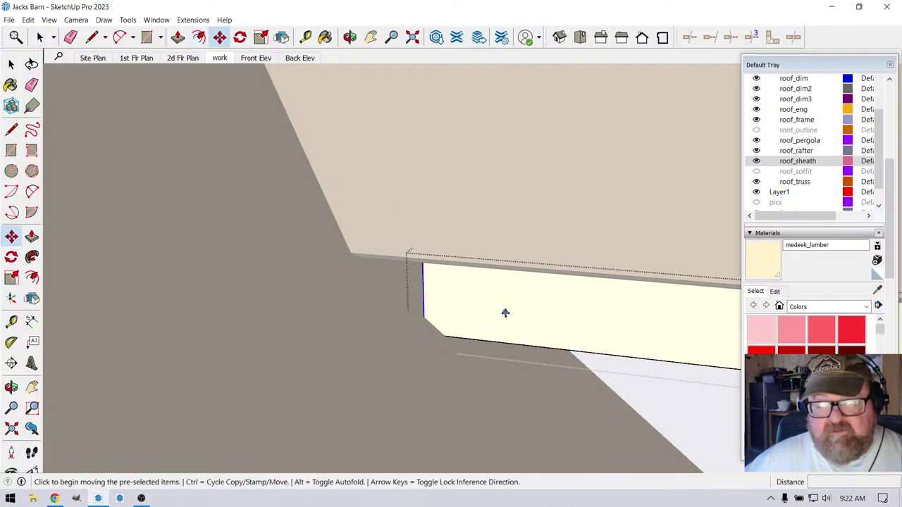
pyautogui.click(494, 341)
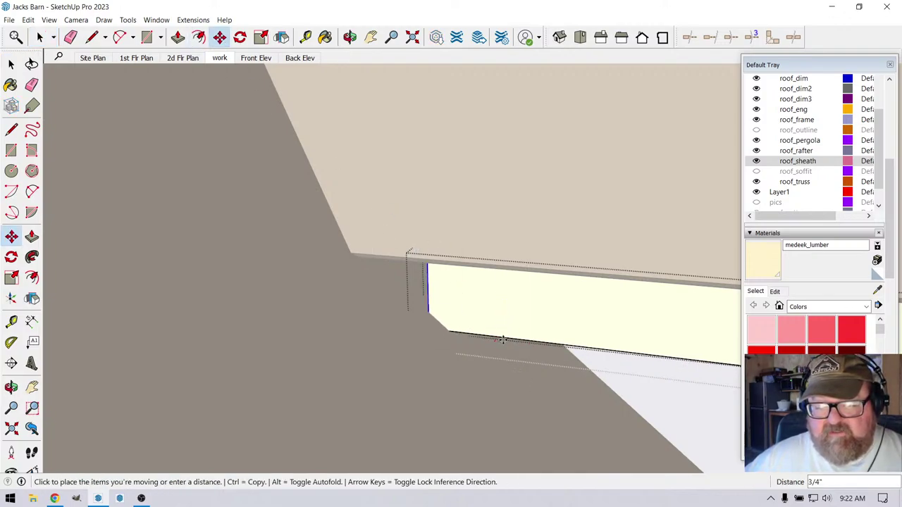
pyautogui.click(517, 343)
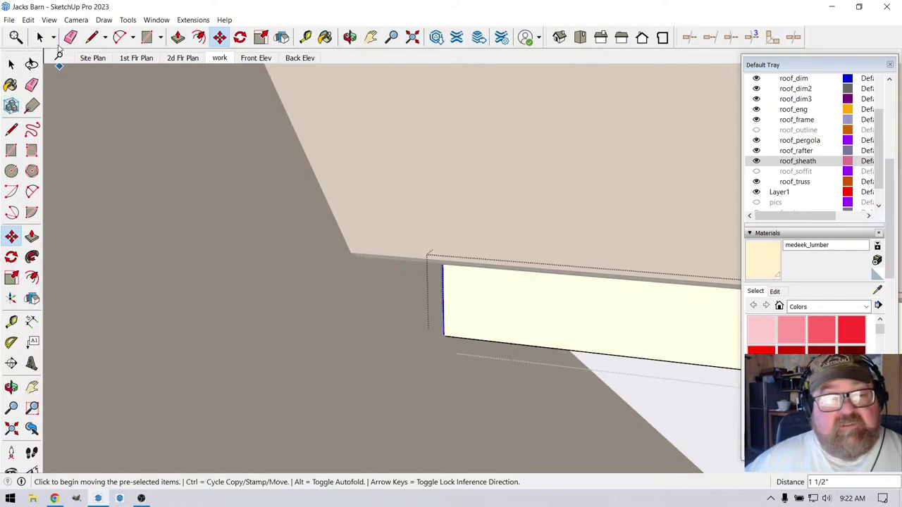
# Move the board's bottom corner onto the sheathing's angled edge and orbit to review
pyautogui.click(28, 20)
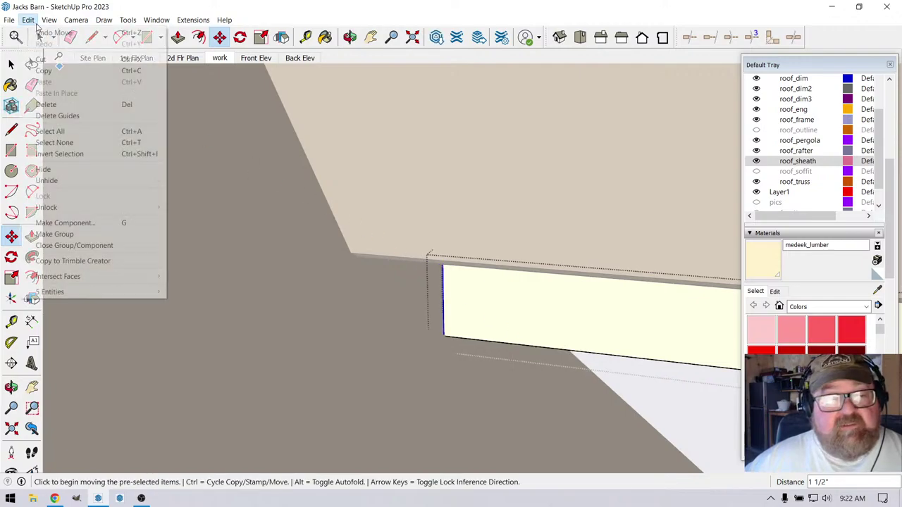
pyautogui.click(257, 19)
pyautogui.click(39, 36)
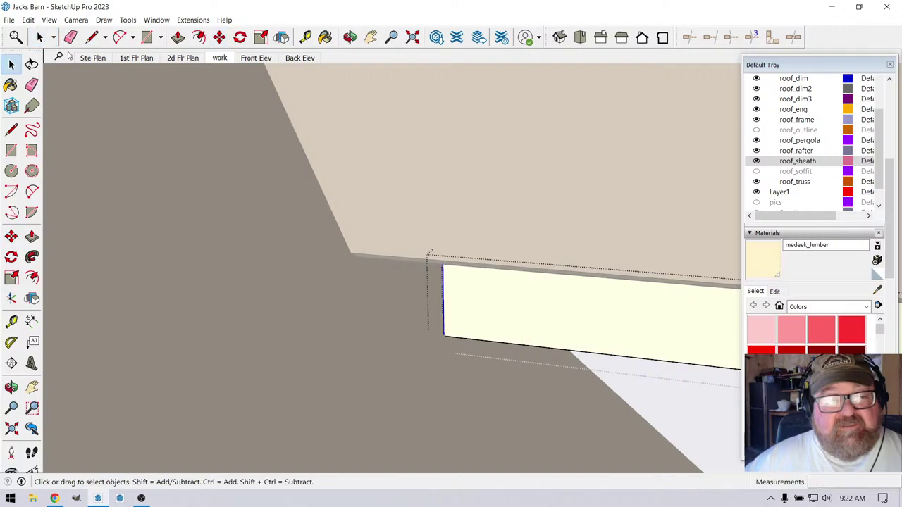
pyautogui.scroll(2, 490, 339)
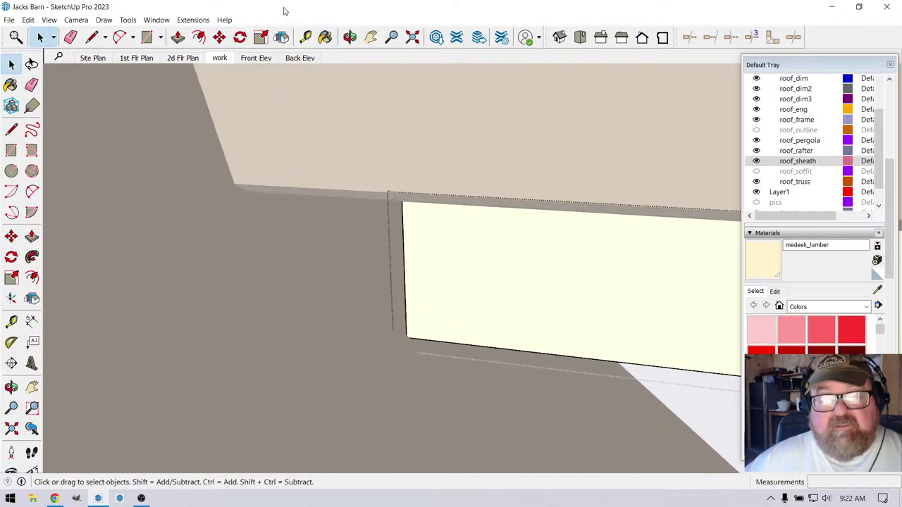
pyautogui.click(219, 36)
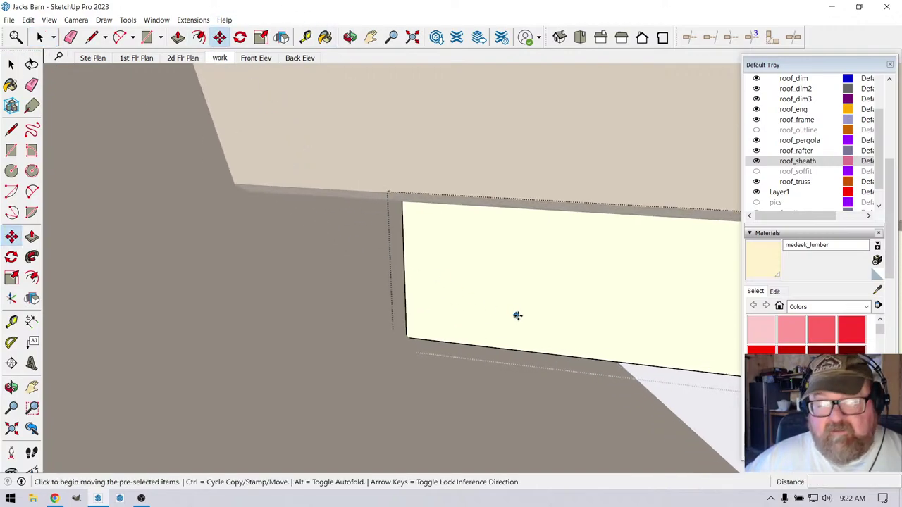
pyautogui.click(619, 362)
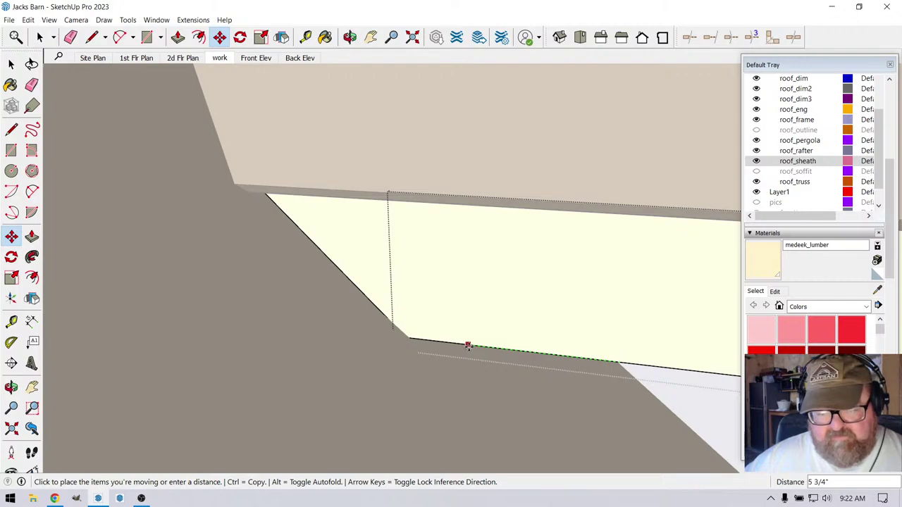
pyautogui.click(461, 345)
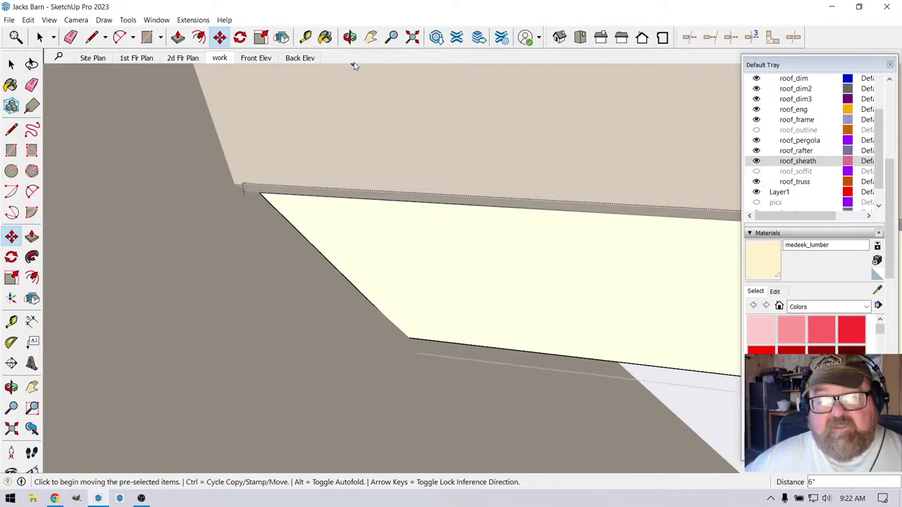
pyautogui.moveTo(397, 145); pyautogui.dragTo(381, 246, button='middle')
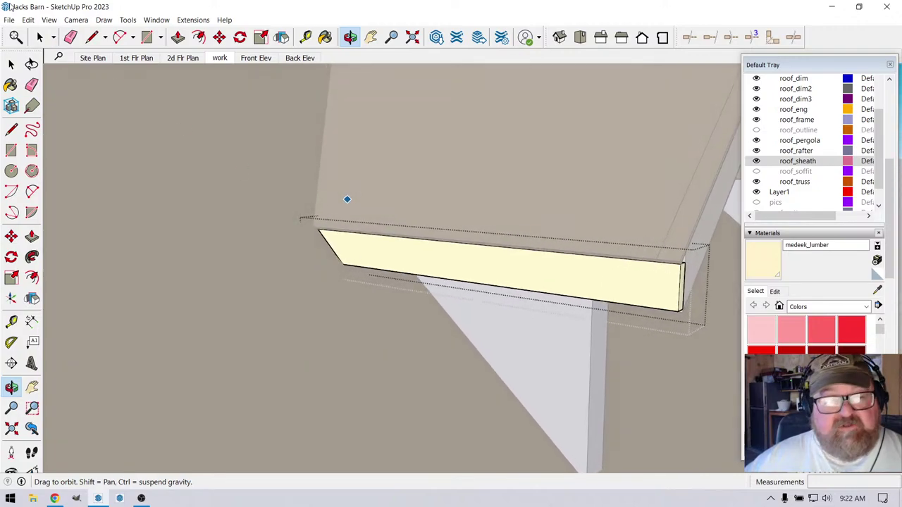
pyautogui.click(39, 37)
pyautogui.scroll(-3, 198, 215)
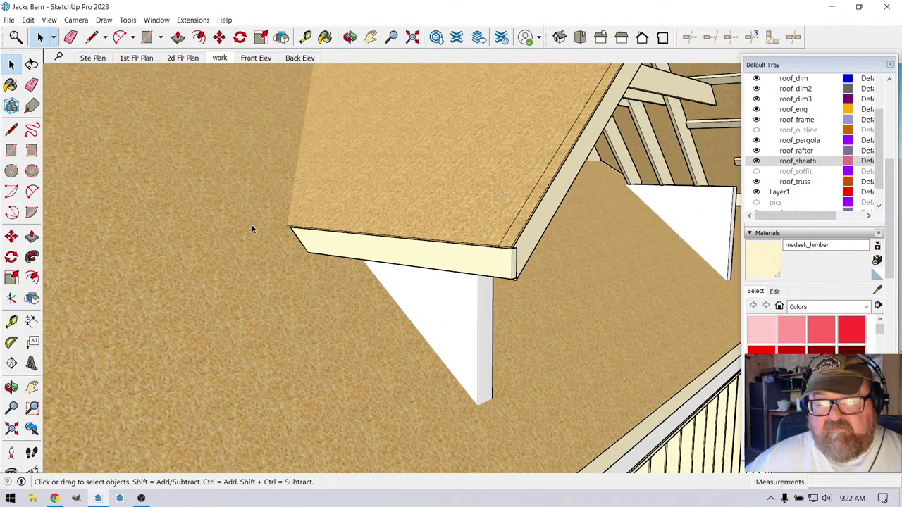
pyautogui.click(349, 36)
pyautogui.moveTo(380, 242)
pyautogui.mouseDown()
pyautogui.moveTo(322, 181)
pyautogui.moveTo(429, 211)
pyautogui.moveTo(375, 235)
pyautogui.mouseUp()
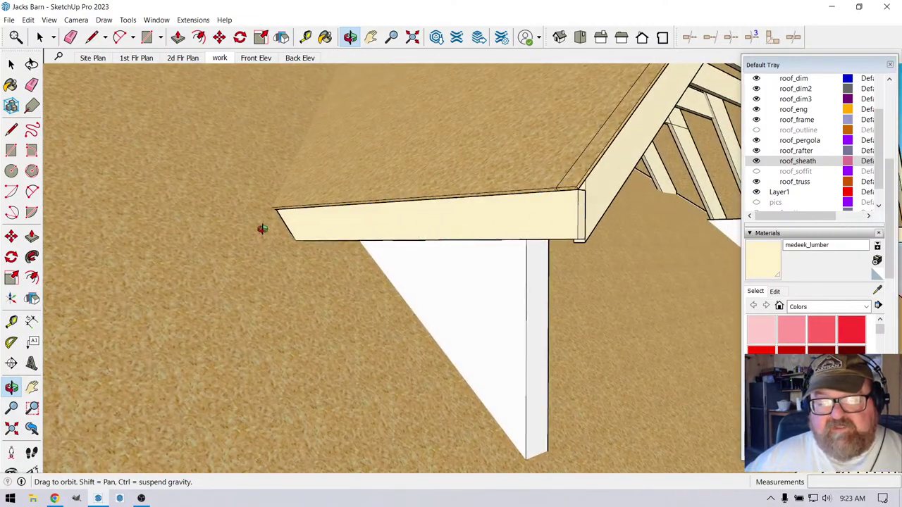
pyautogui.moveTo(288, 239); pyautogui.dragTo(555, 280)
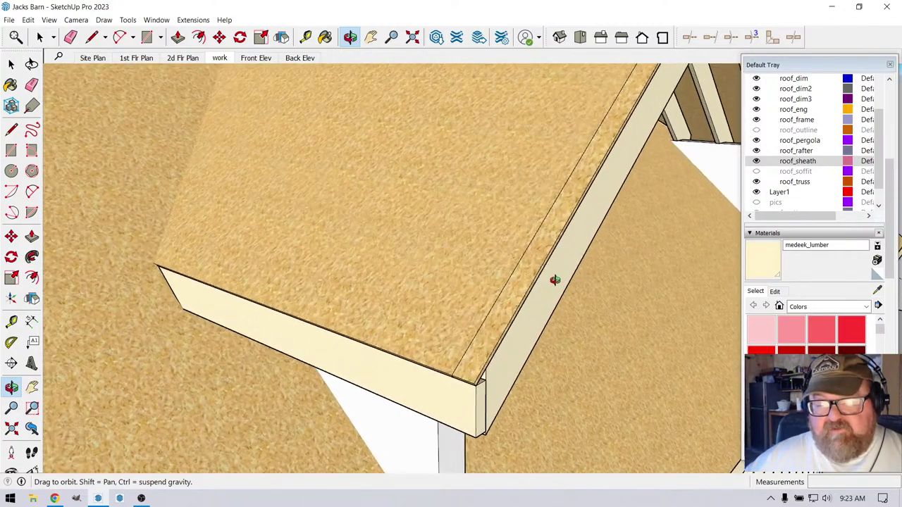
pyautogui.click(40, 37)
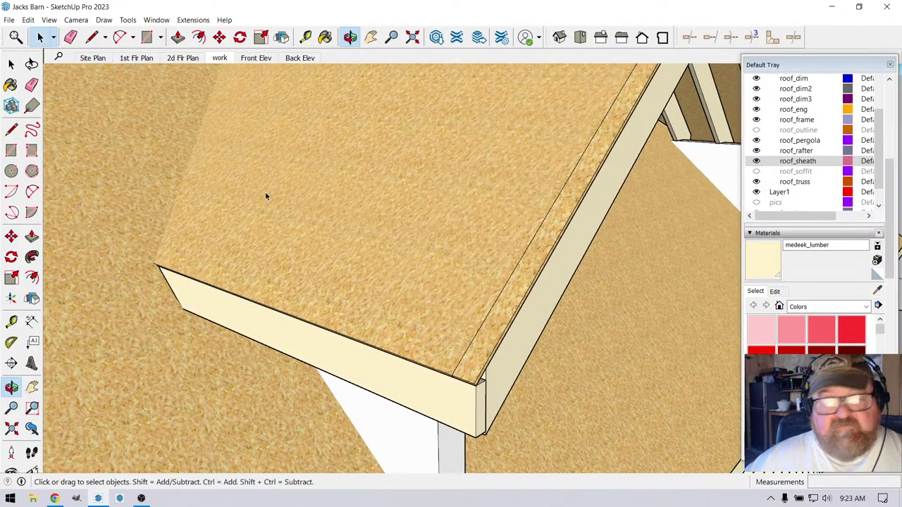
pyautogui.click(502, 305)
pyautogui.doubleClick(501, 301)
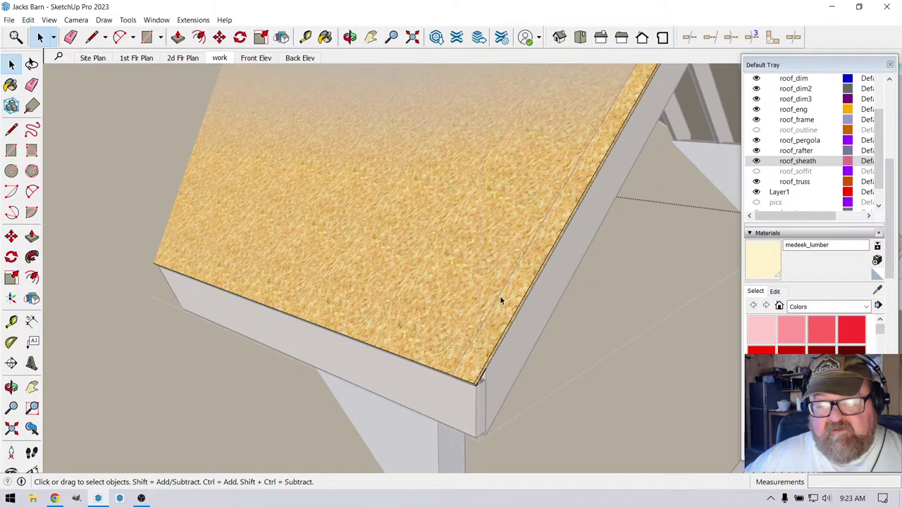
pyautogui.click(500, 295)
pyautogui.scroll(-1, 396, 276)
pyautogui.scroll(-4, 396, 277)
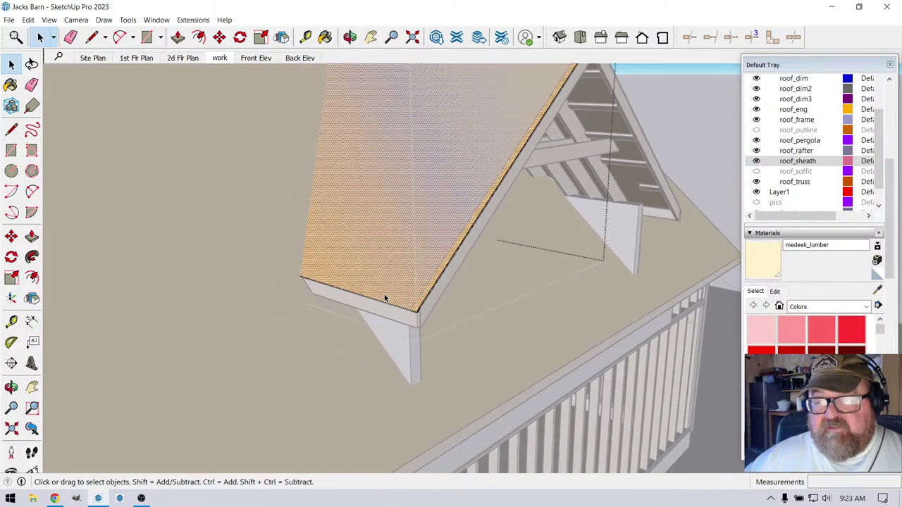
pyautogui.click(656, 113)
pyautogui.scroll(2, 599, 106)
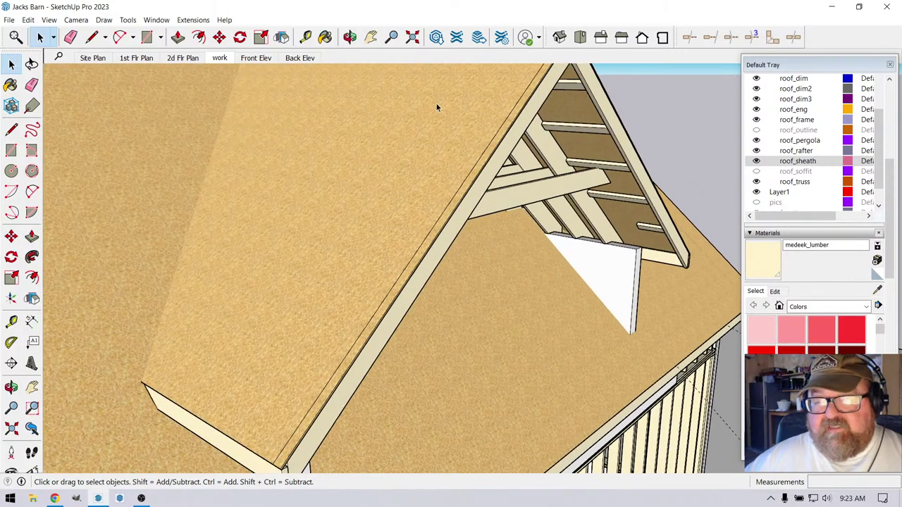
pyautogui.click(350, 36)
pyautogui.moveTo(479, 155); pyautogui.dragTo(329, 273)
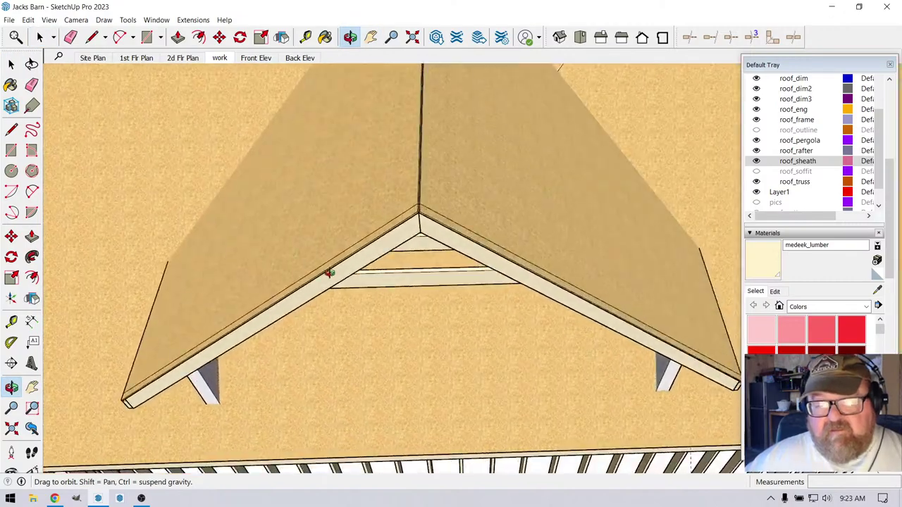
pyautogui.scroll(6, 445, 191)
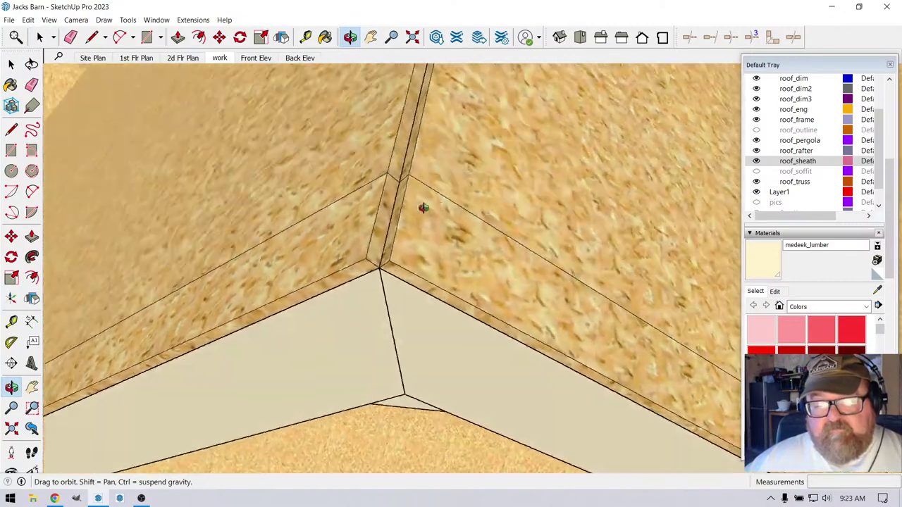
pyautogui.moveTo(423, 208); pyautogui.dragTo(163, 257)
pyautogui.moveTo(218, 326); pyautogui.dragTo(282, 225)
# Delete the two stray edge lines on the sheathing near the fascia corner
pyautogui.press('space')
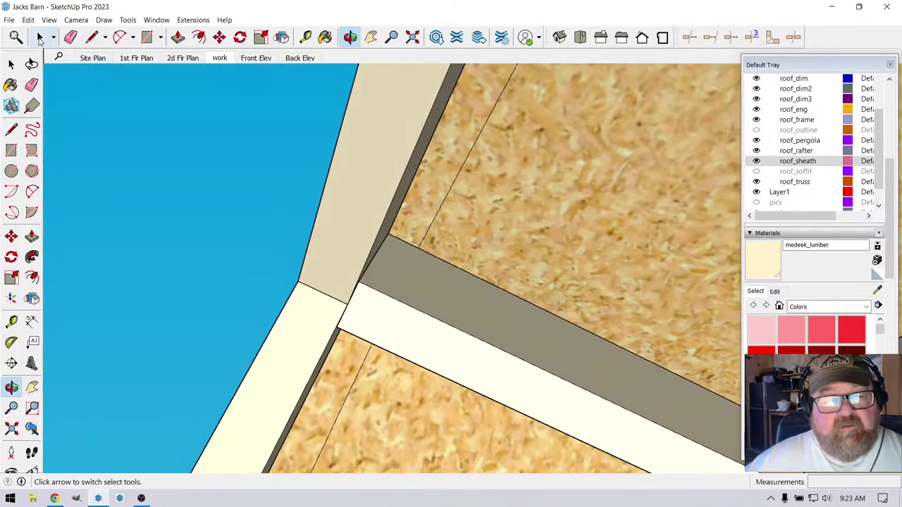
pyautogui.click(463, 171)
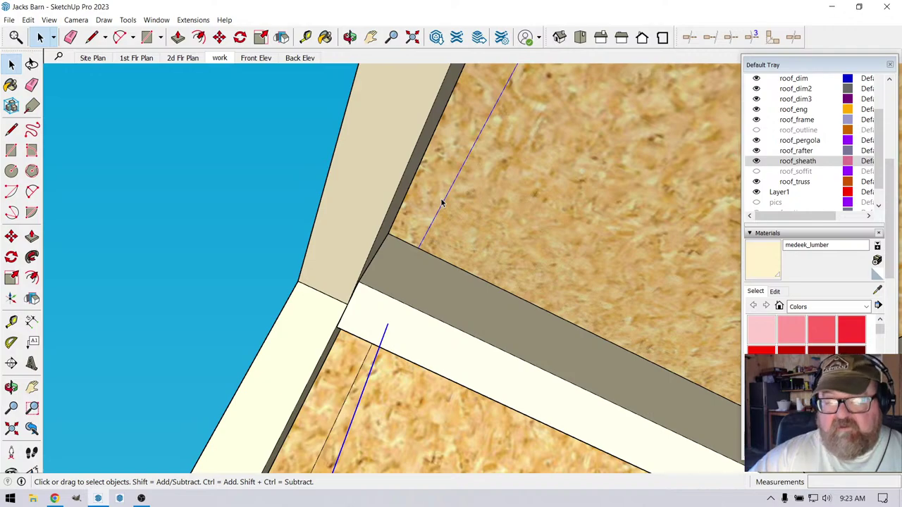
pyautogui.press('Delete')
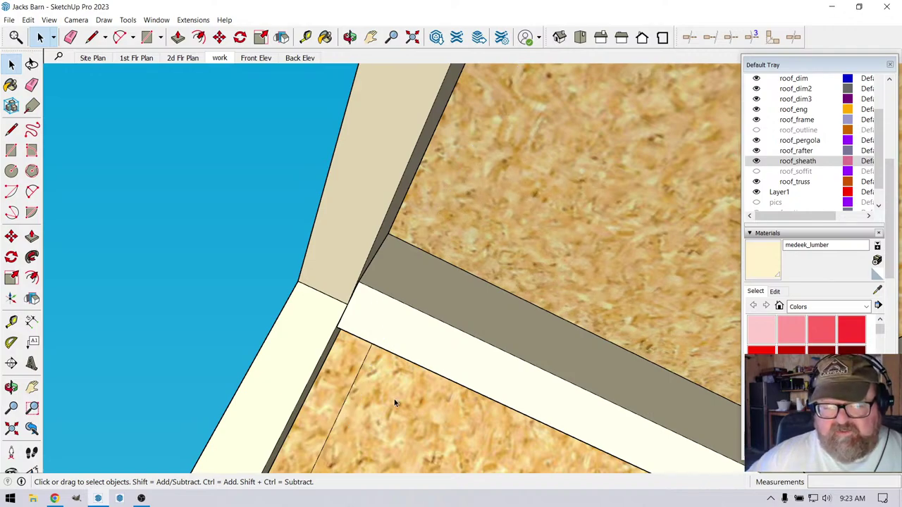
pyautogui.hotkey('ctrl', 'z')
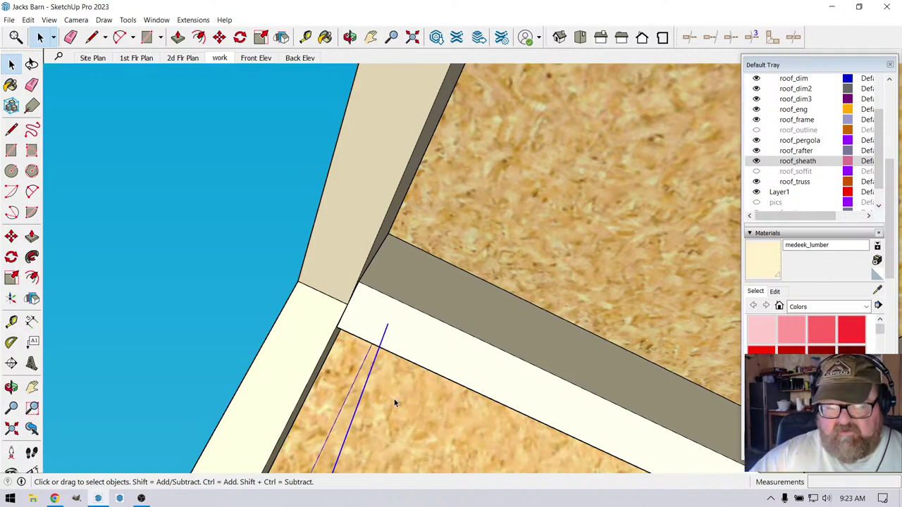
pyautogui.press('Delete')
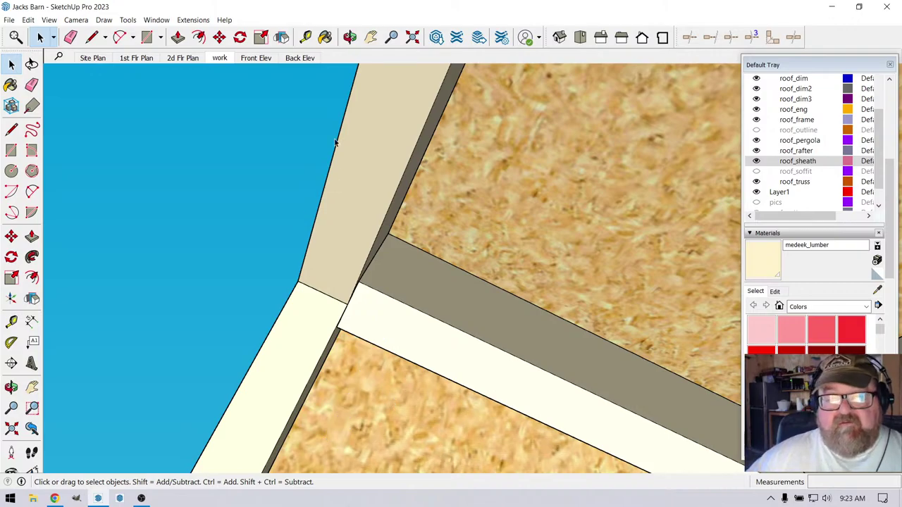
# Orbit and zoom to review the gable truss and roof sheathing from above
pyautogui.click(351, 36)
pyautogui.moveTo(444, 293); pyautogui.dragTo(466, 481)
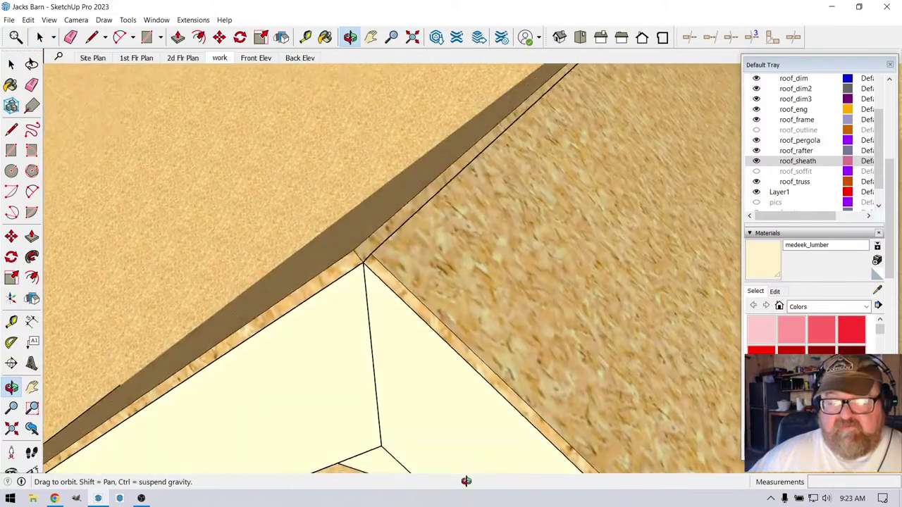
pyautogui.scroll(-5, 369, 261)
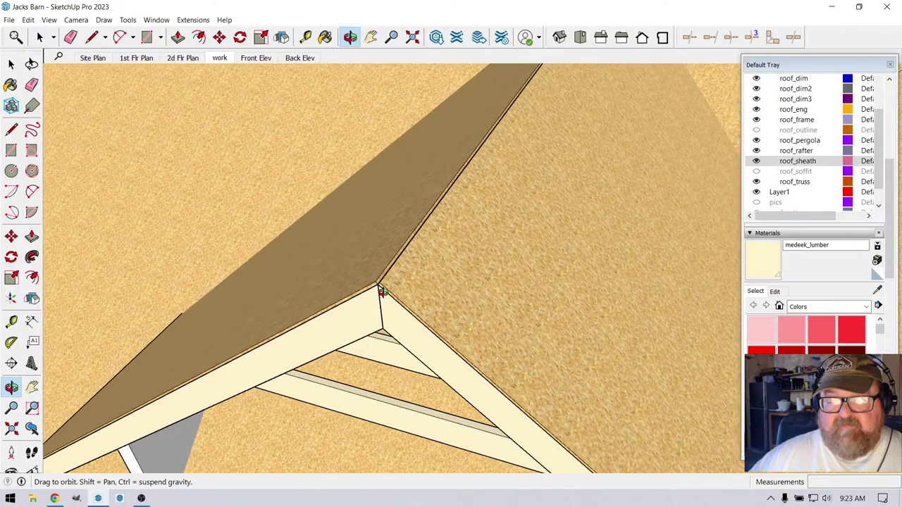
pyautogui.scroll(-4, 381, 294)
pyautogui.moveTo(383, 299); pyautogui.dragTo(445, 297)
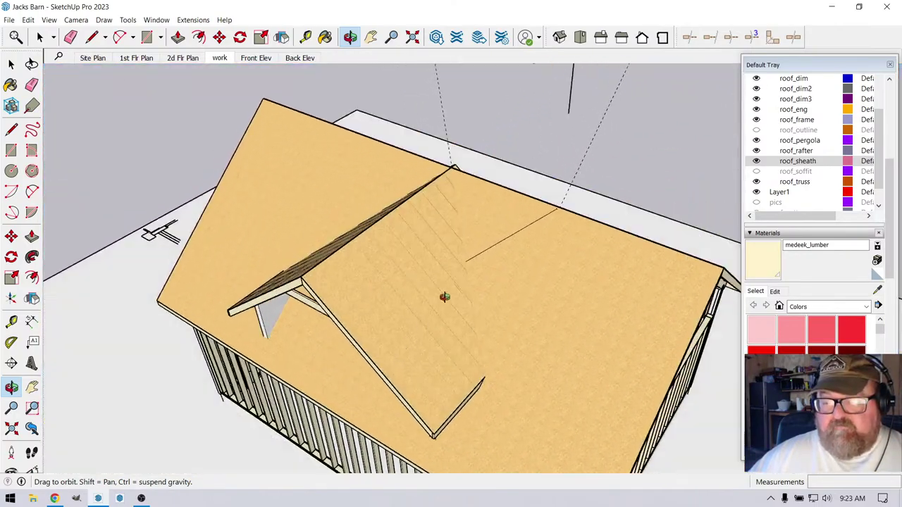
# Turn off the roof_sheath tag's visibility to expose the rafter and dormer valley framing
pyautogui.scroll(3, 445, 297)
pyautogui.click(40, 37)
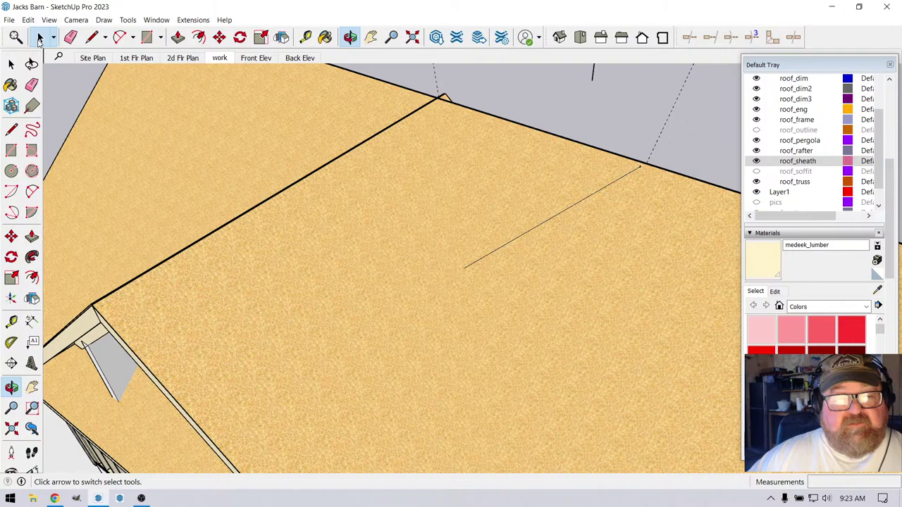
pyautogui.click(535, 232)
pyautogui.scroll(-2, 455, 211)
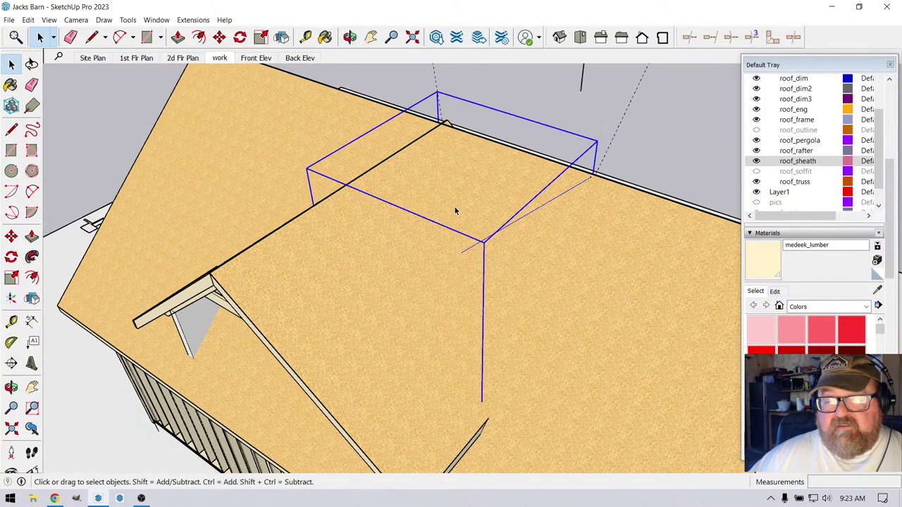
pyautogui.click(501, 98)
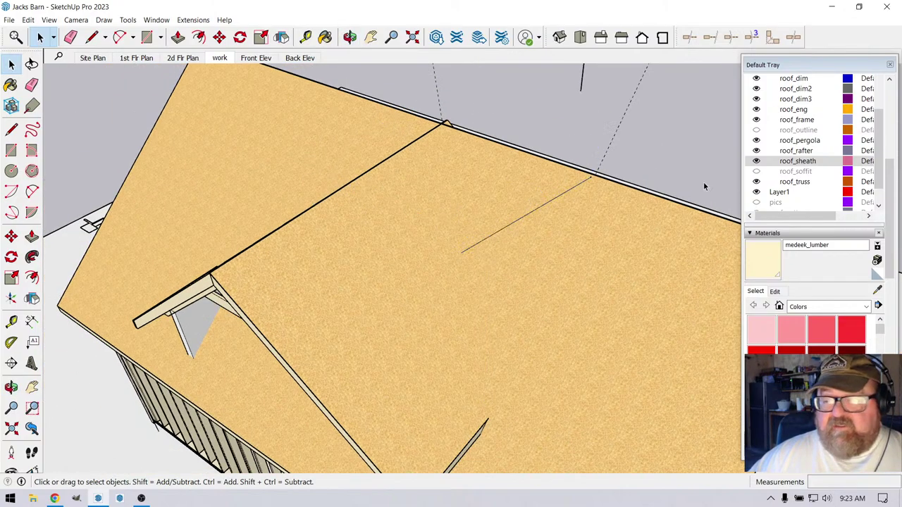
pyautogui.click(757, 161)
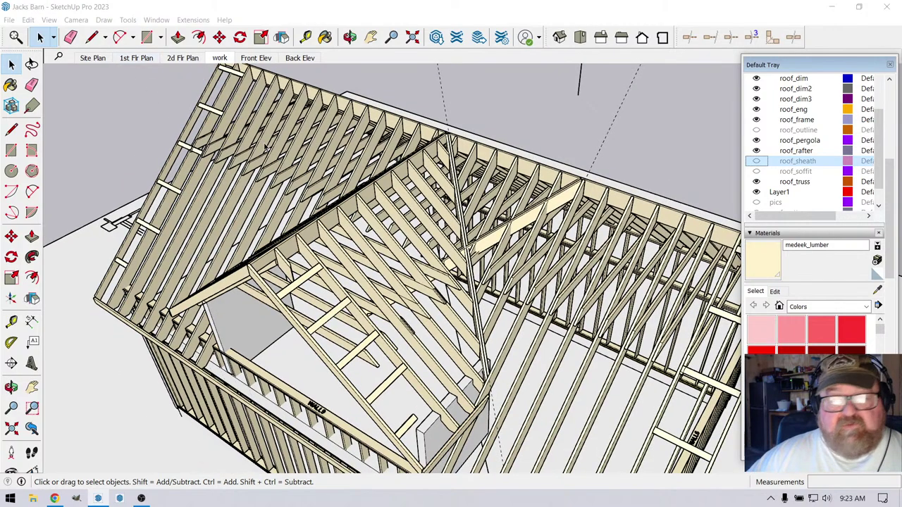
# Remove every dashed guide line with Edit > Delete Guides
pyautogui.click(28, 19)
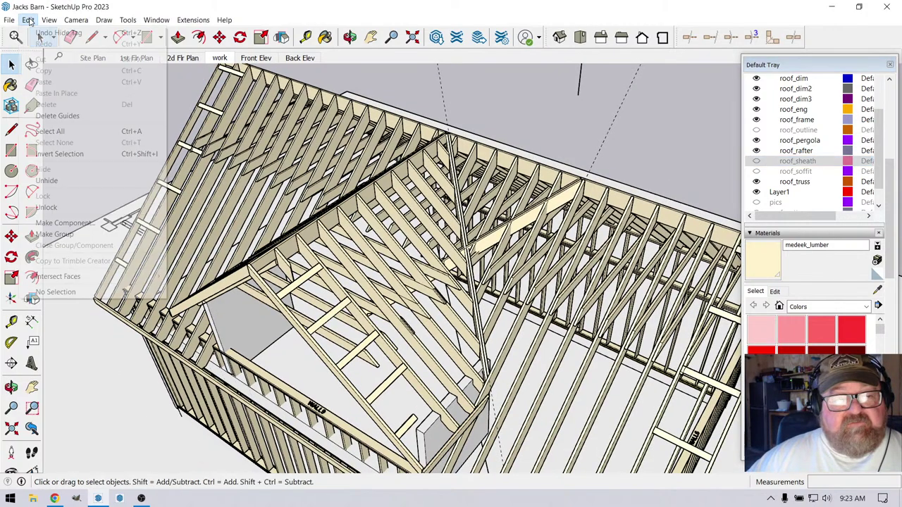
pyautogui.click(64, 117)
pyautogui.scroll(2, 476, 241)
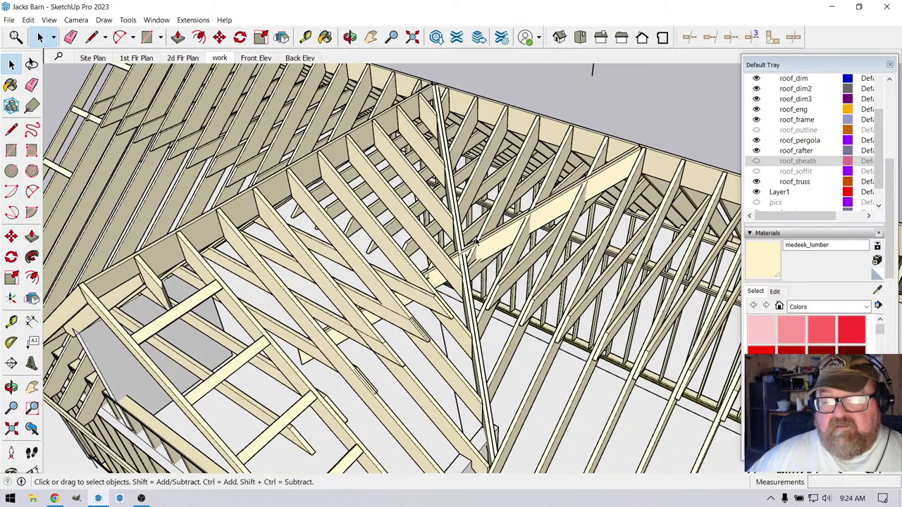
# Open a roof framing group for editing, then exit back to the model
pyautogui.click(556, 211)
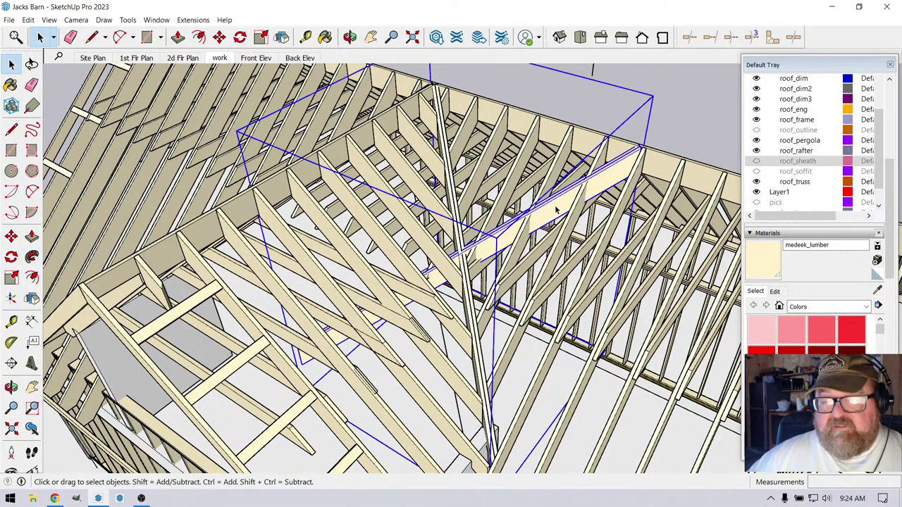
pyautogui.doubleClick(555, 210)
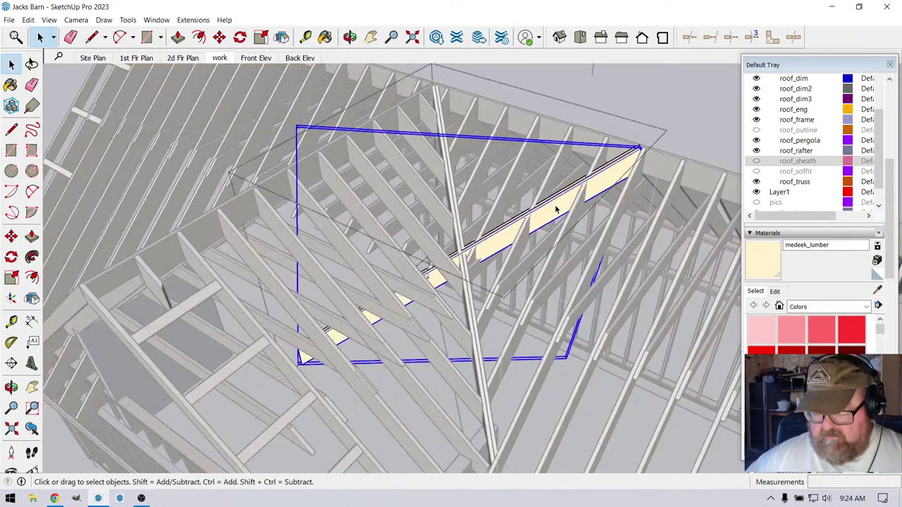
pyautogui.press('Escape')
pyautogui.click(556, 210)
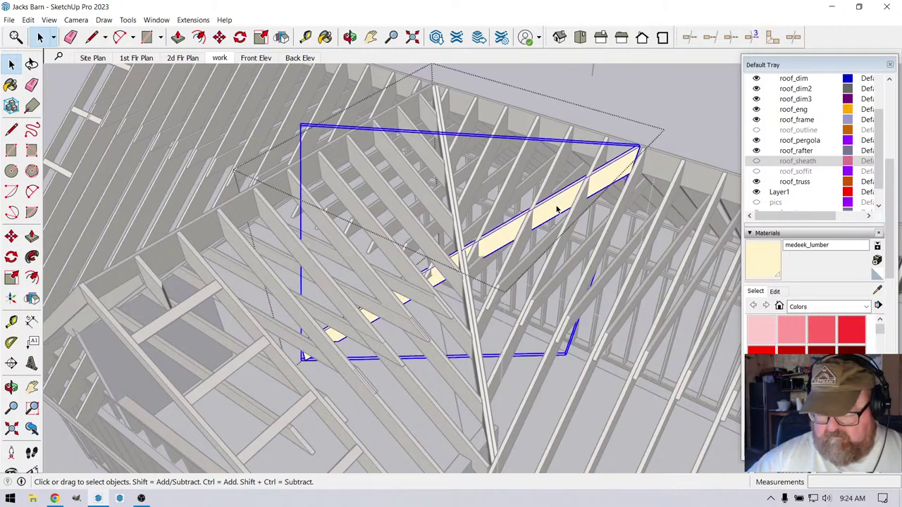
pyautogui.press('Escape')
pyautogui.press('Escape')
pyautogui.scroll(-3, 504, 210)
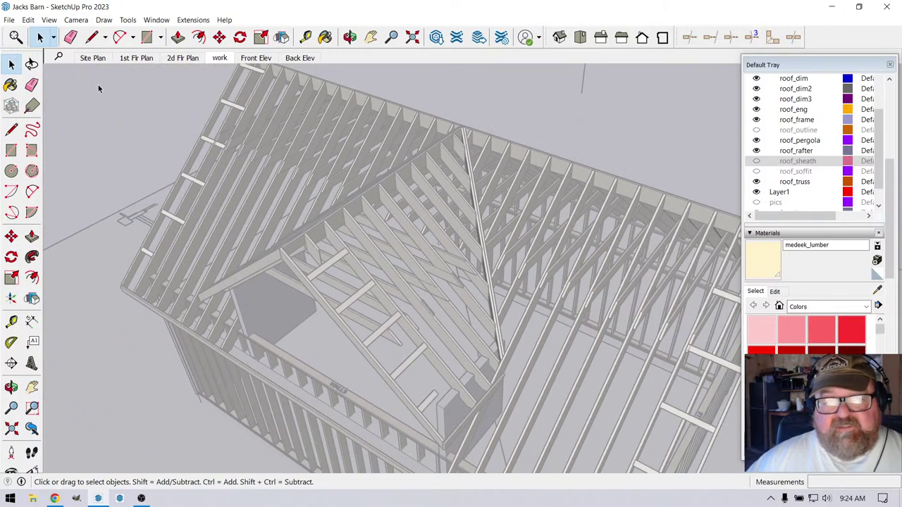
pyautogui.click(172, 126)
pyautogui.click(350, 37)
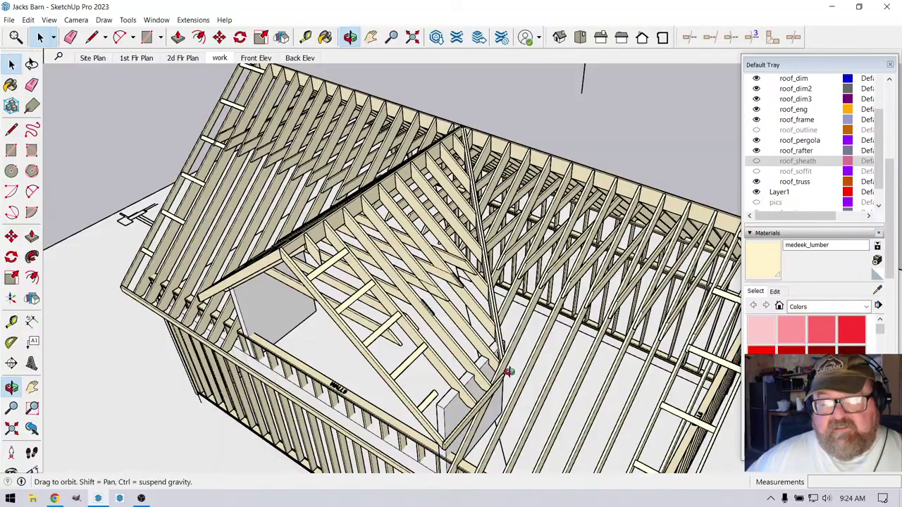
pyautogui.moveTo(422, 310); pyautogui.dragTo(434, 236)
pyautogui.scroll(10, 433, 236)
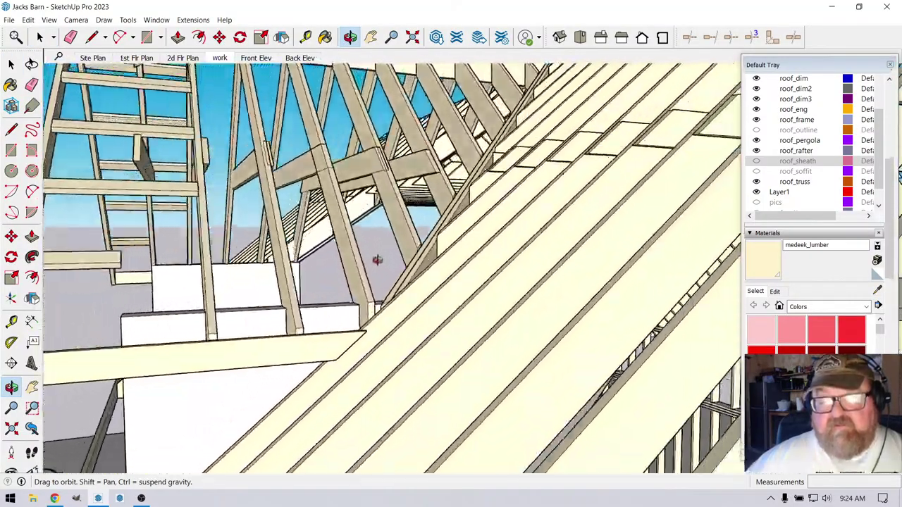
pyautogui.moveTo(377, 260); pyautogui.dragTo(453, 404)
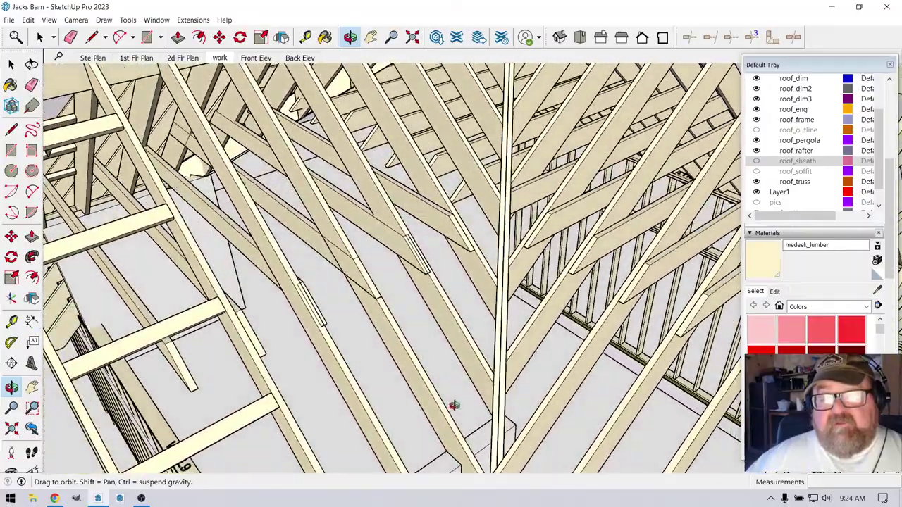
pyautogui.scroll(-5, 454, 405)
pyautogui.scroll(3, 528, 312)
pyautogui.moveTo(527, 312); pyautogui.dragTo(335, 351)
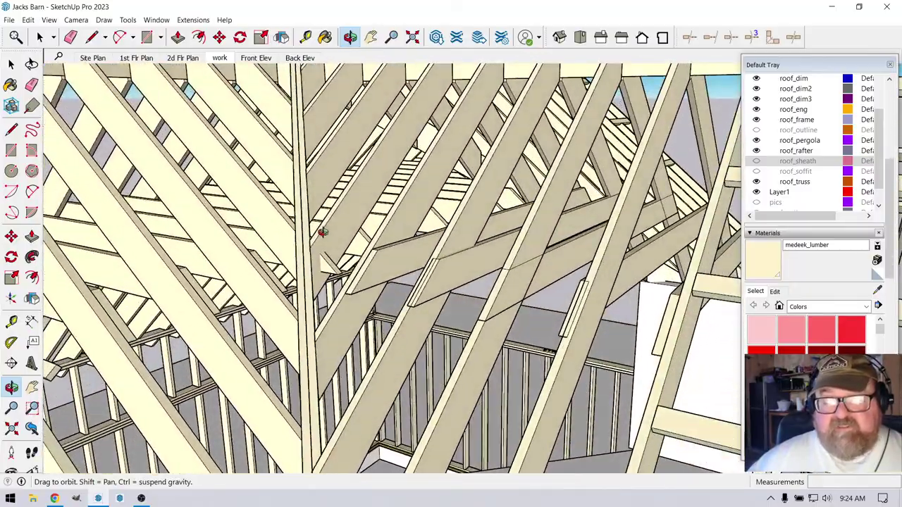
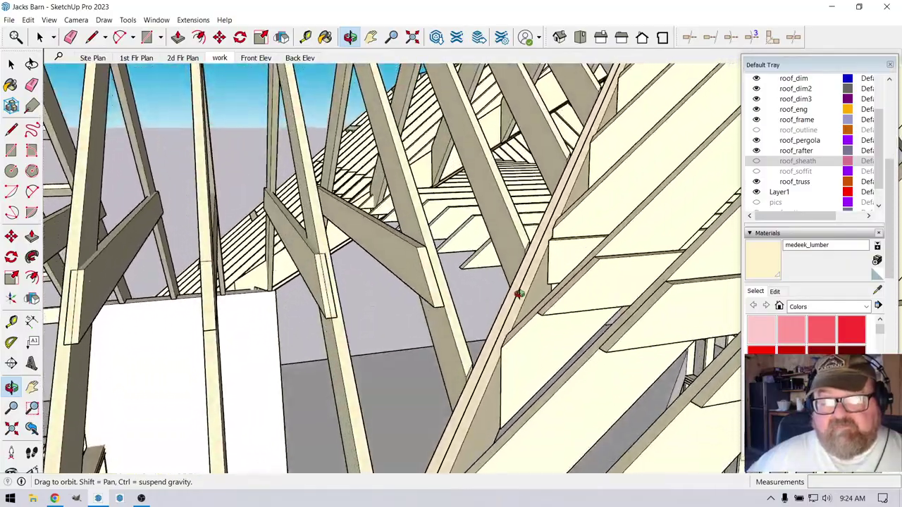
# Select the long diagonal brace beneath the roof trusses, then return to a low under-roof view
pyautogui.moveTo(518, 295); pyautogui.dragTo(377, 120)
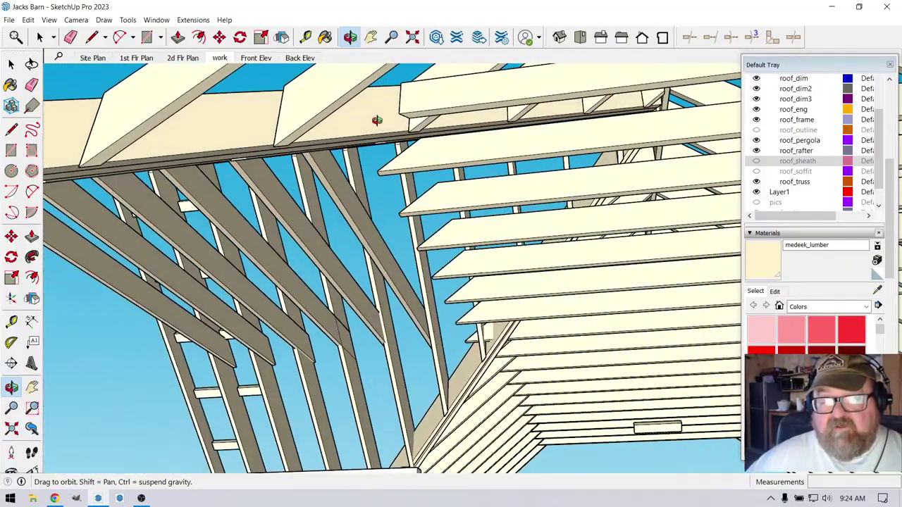
pyautogui.scroll(5, 492, 321)
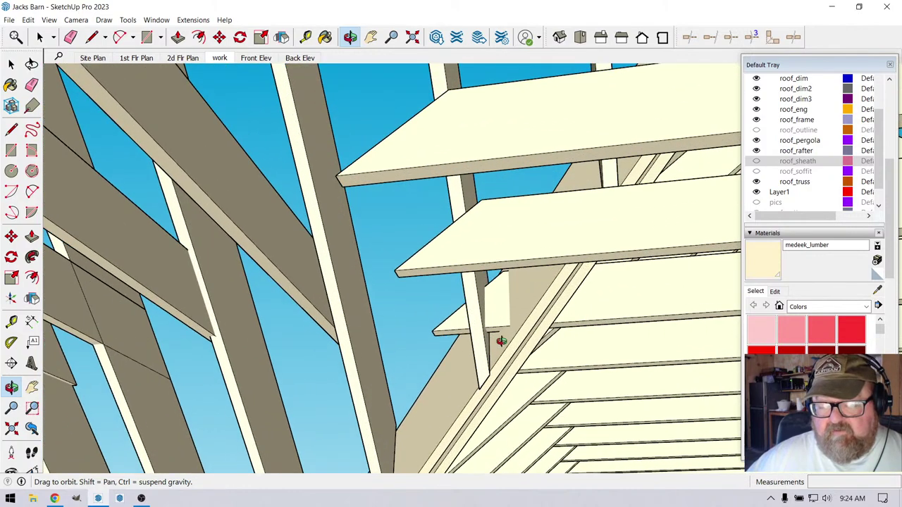
pyautogui.moveTo(503, 342); pyautogui.dragTo(429, 347)
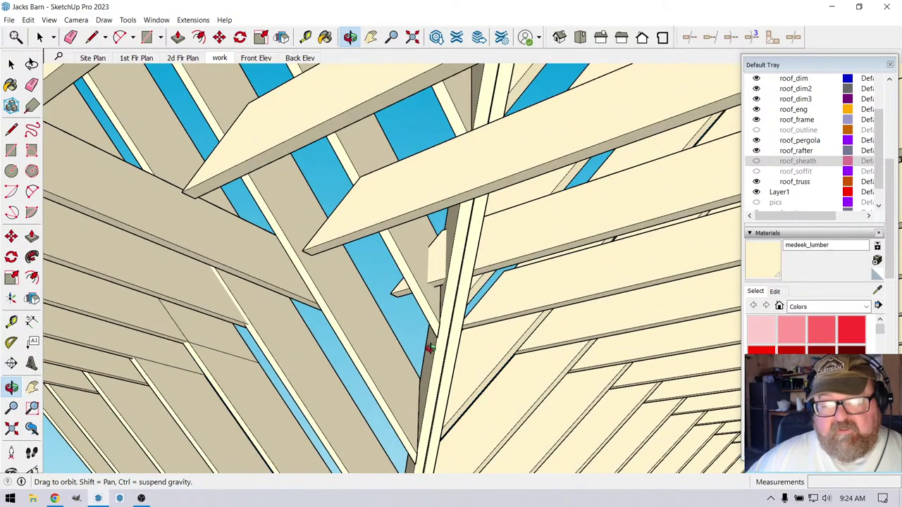
pyautogui.click(40, 37)
pyautogui.click(202, 235)
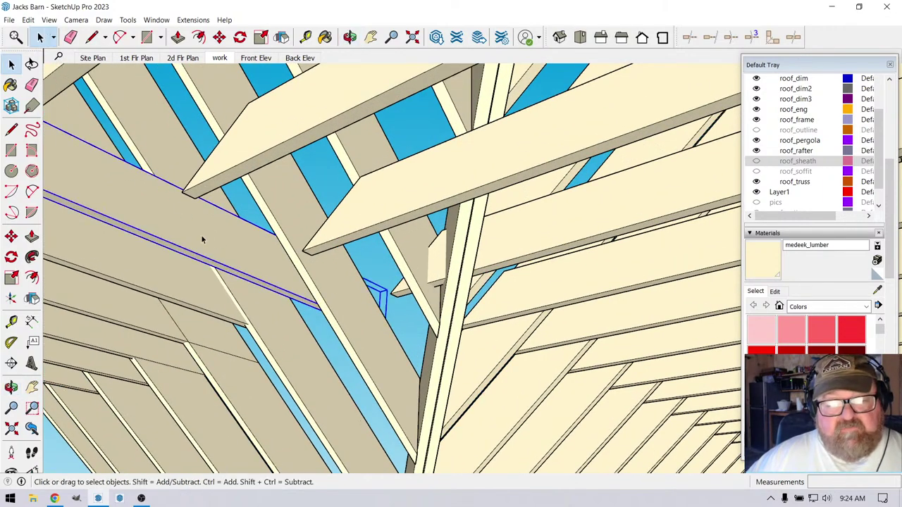
pyautogui.click(220, 37)
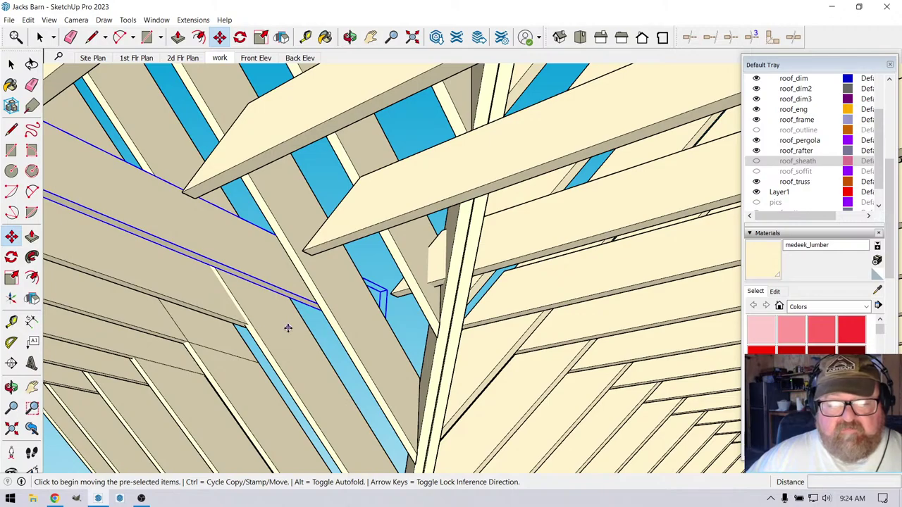
pyautogui.click(350, 36)
pyautogui.moveTo(351, 113); pyautogui.dragTo(436, 354)
pyautogui.scroll(2, 435, 354)
pyautogui.scroll(4, 395, 402)
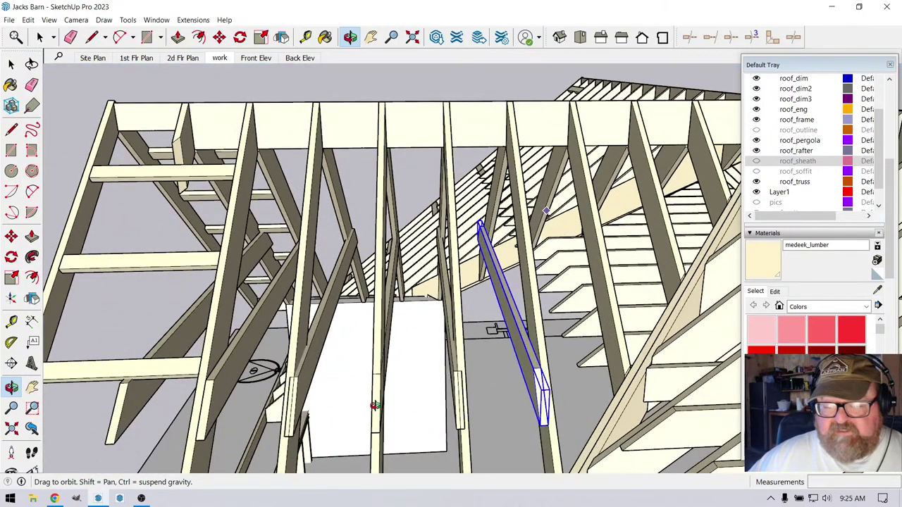
# Erase four diagonal braces between the trusses, keeping only the leftmost brace
pyautogui.moveTo(325, 367)
pyautogui.mouseDown()
pyautogui.moveTo(385, 392)
pyautogui.moveTo(351, 334)
pyautogui.moveTo(334, 360)
pyautogui.mouseUp()
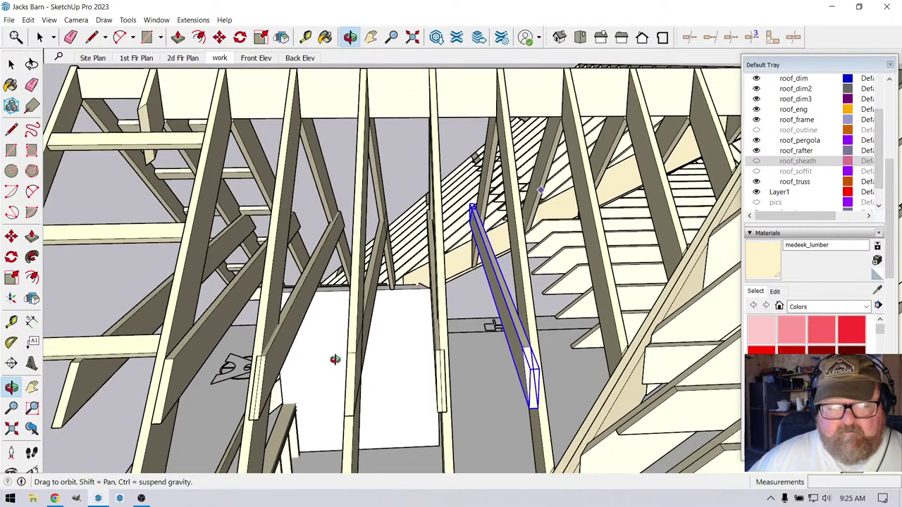
pyautogui.moveTo(437, 296); pyautogui.dragTo(330, 231)
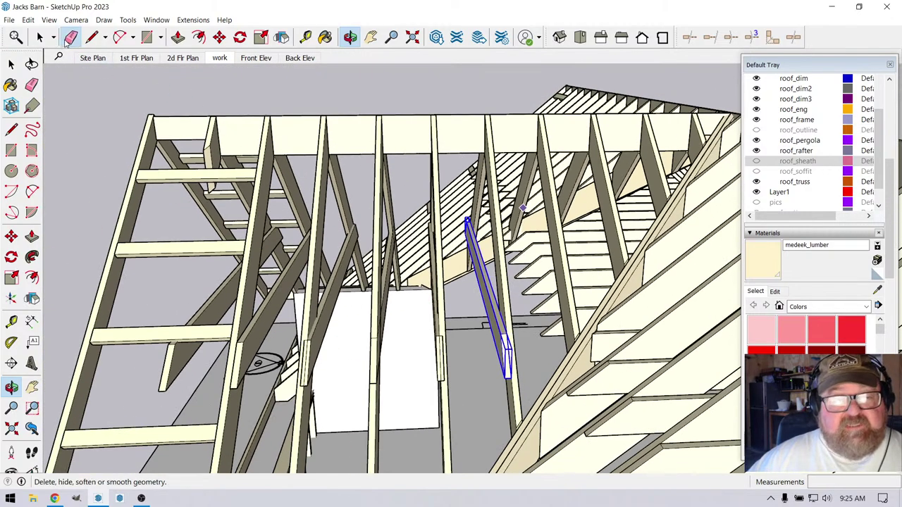
pyautogui.click(71, 37)
pyautogui.click(343, 246)
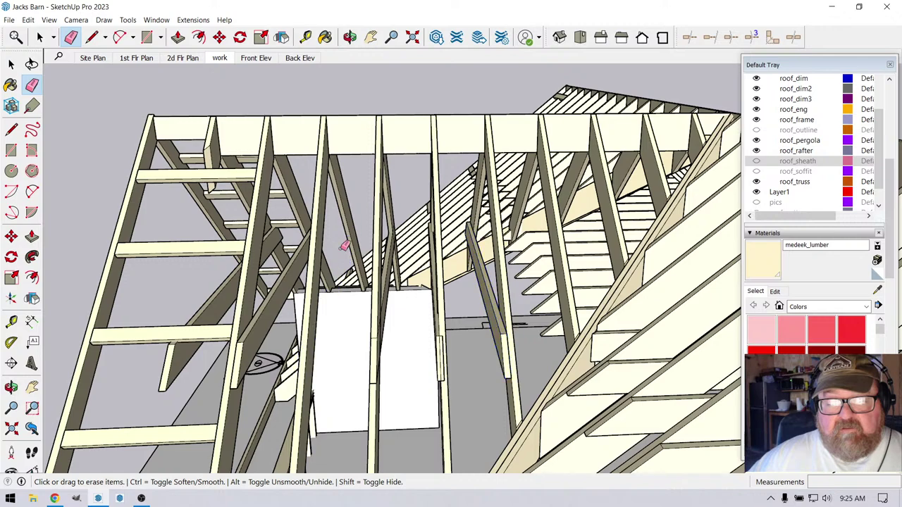
pyautogui.click(389, 245)
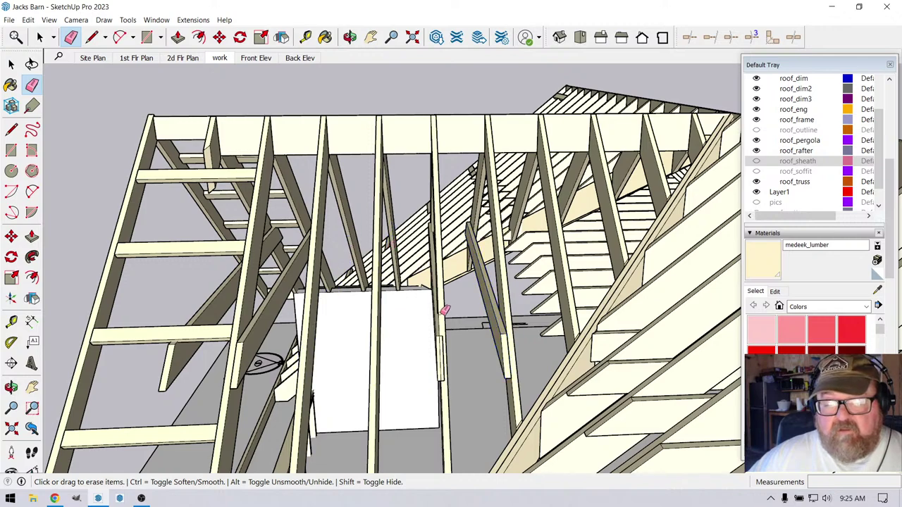
pyautogui.click(434, 265)
pyautogui.click(468, 257)
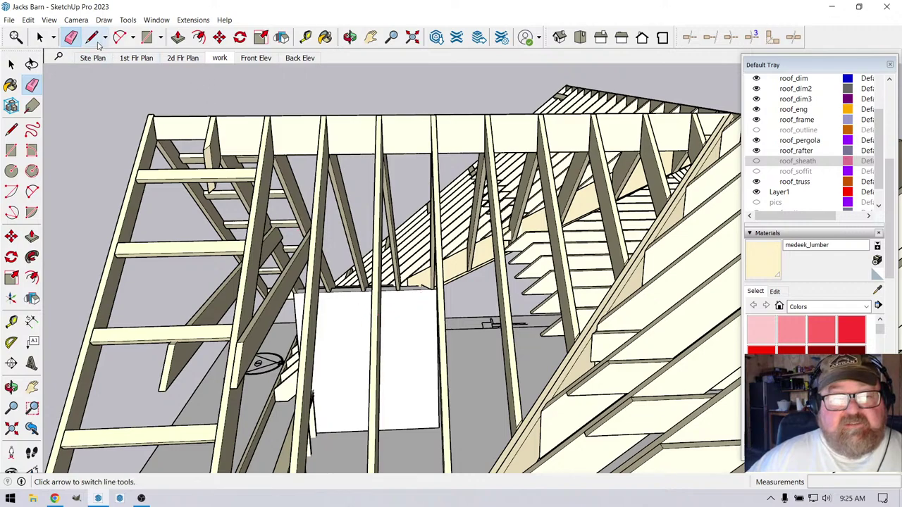
pyautogui.click(40, 37)
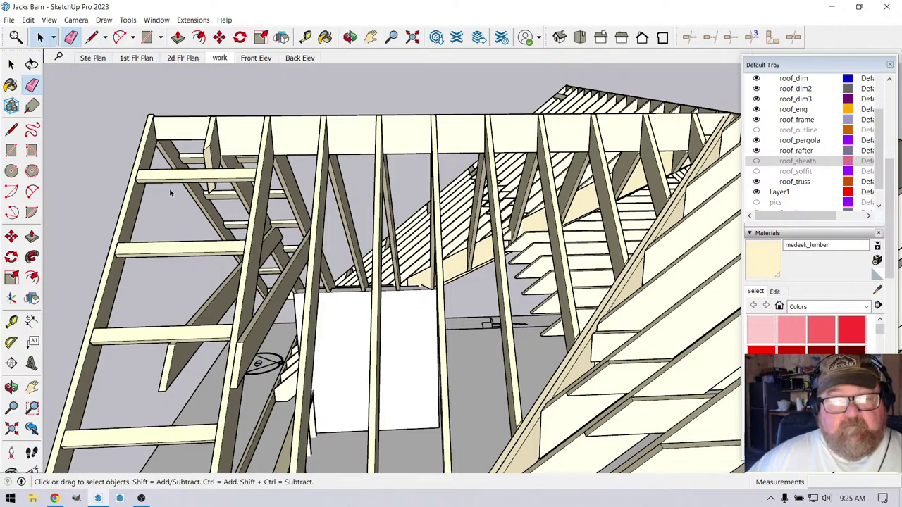
# Copy the diagonal brace four times into successive truss bays at 1' 4" spacing
pyautogui.click(219, 37)
pyautogui.click(270, 119)
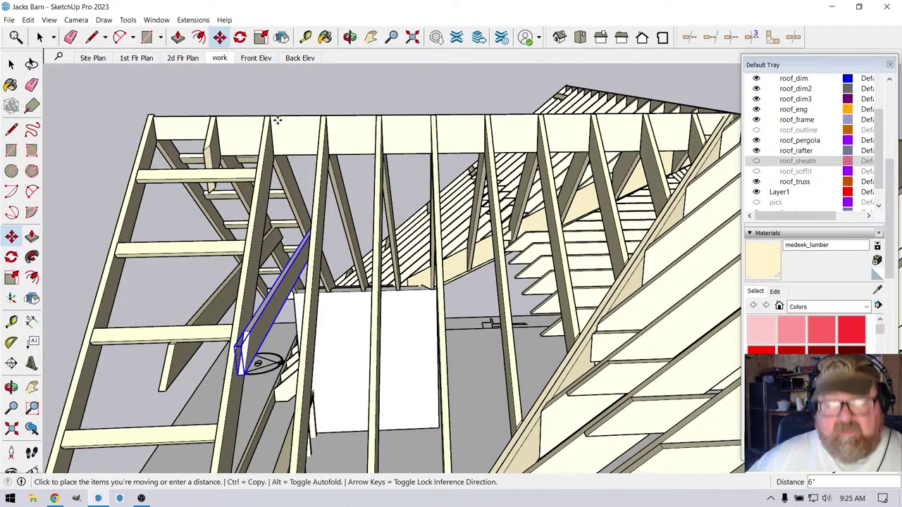
pyautogui.click(326, 116)
pyautogui.press('ctrl')
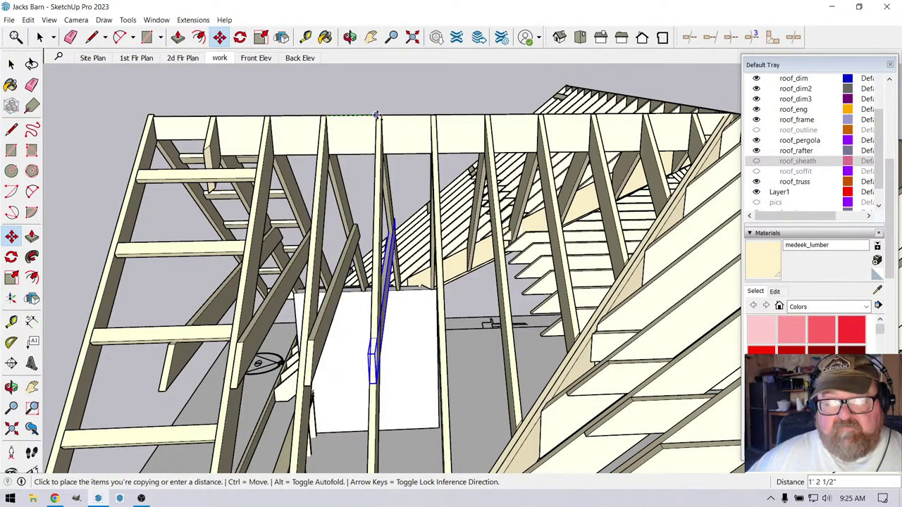
pyautogui.click(382, 115)
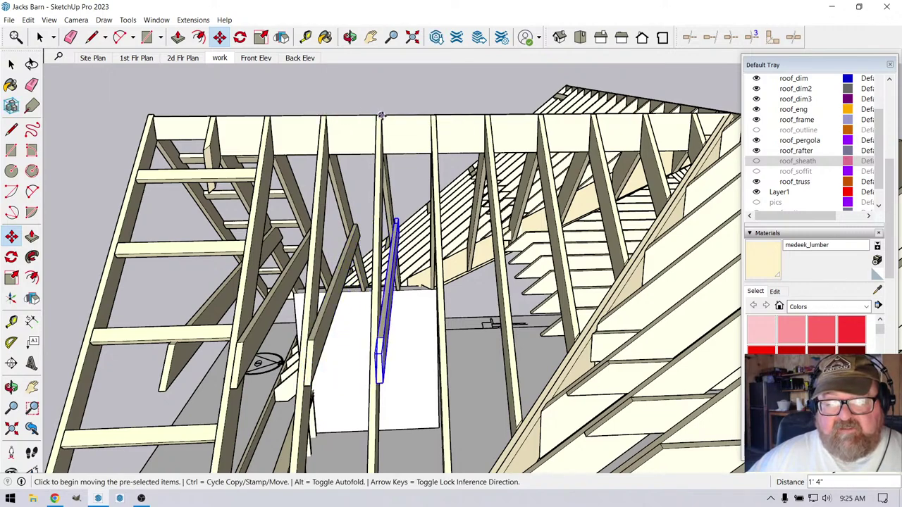
pyautogui.click(381, 115)
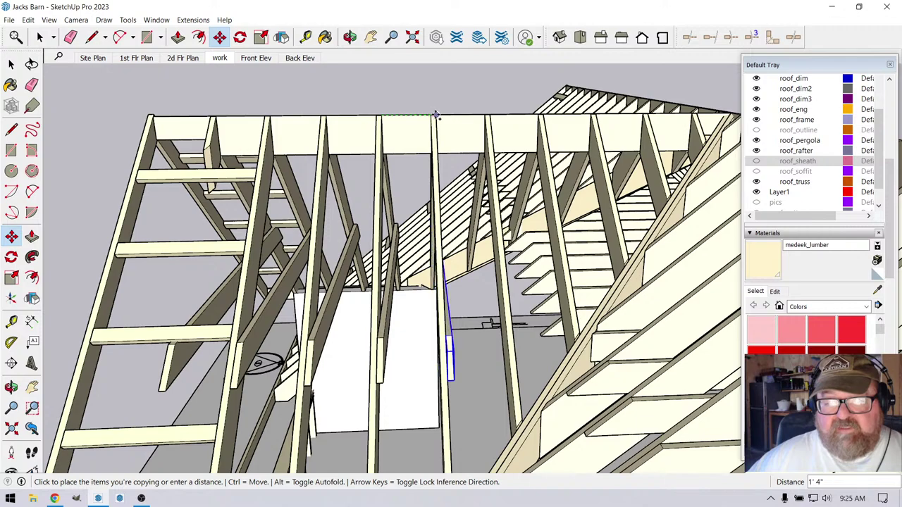
pyautogui.click(437, 115)
pyautogui.click(437, 114)
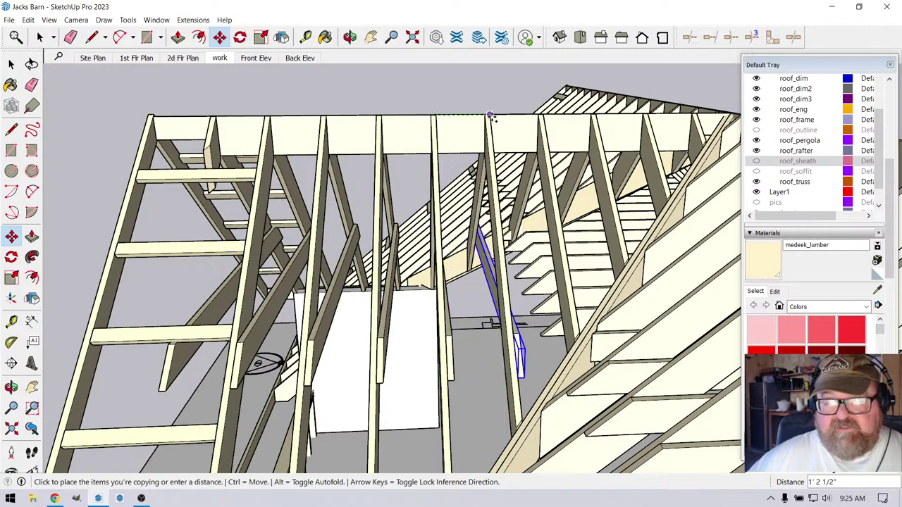
pyautogui.click(492, 117)
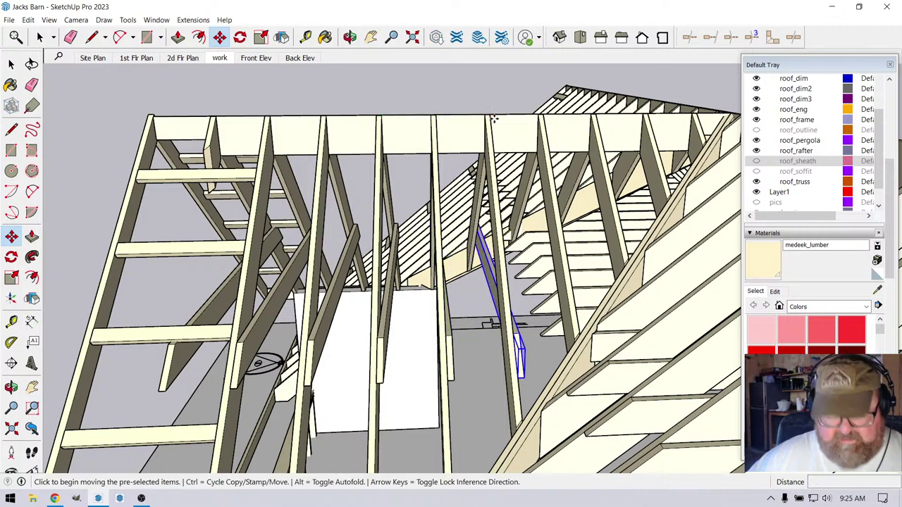
pyautogui.click(493, 118)
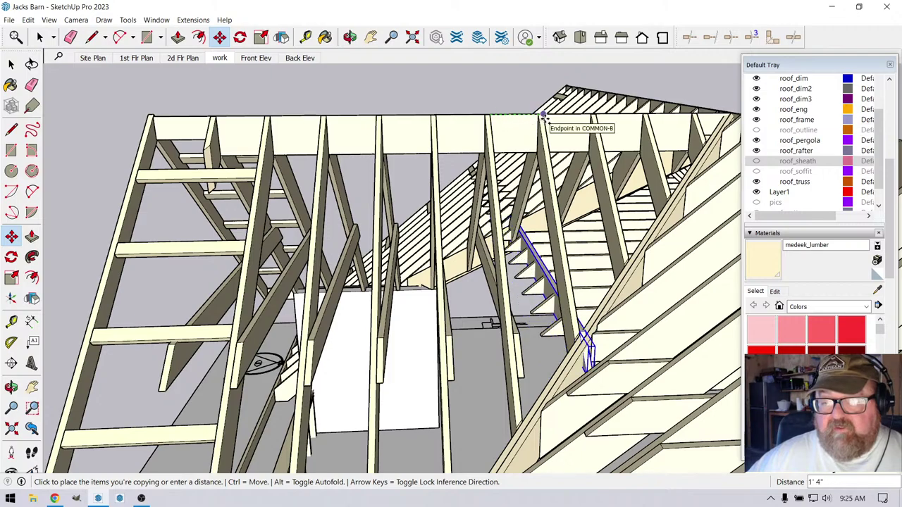
pyautogui.click(541, 118)
pyautogui.scroll(-2, 401, 280)
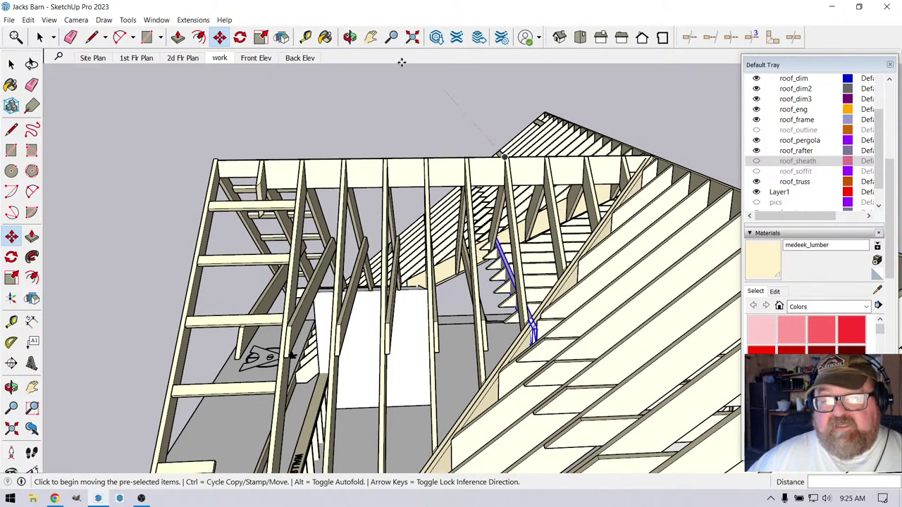
pyautogui.click(350, 37)
pyautogui.moveTo(493, 282); pyautogui.dragTo(393, 278)
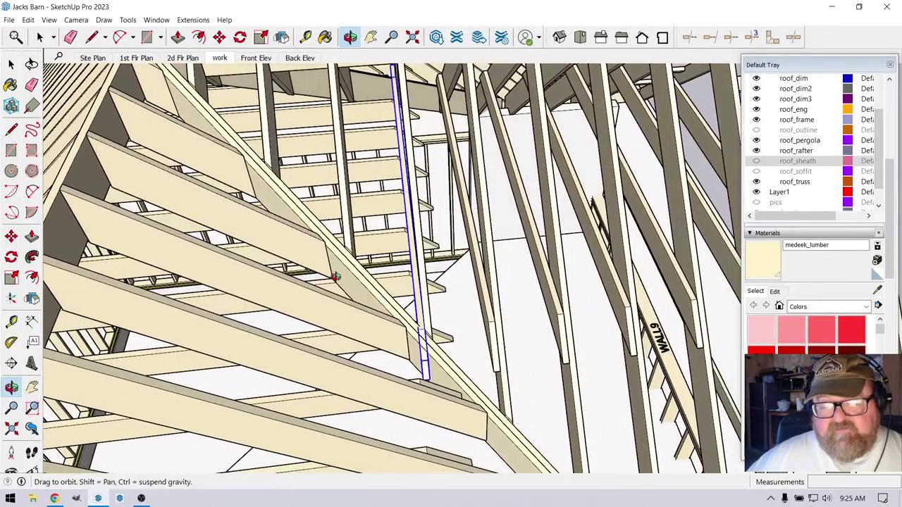
pyautogui.moveTo(336, 277); pyautogui.dragTo(443, 314)
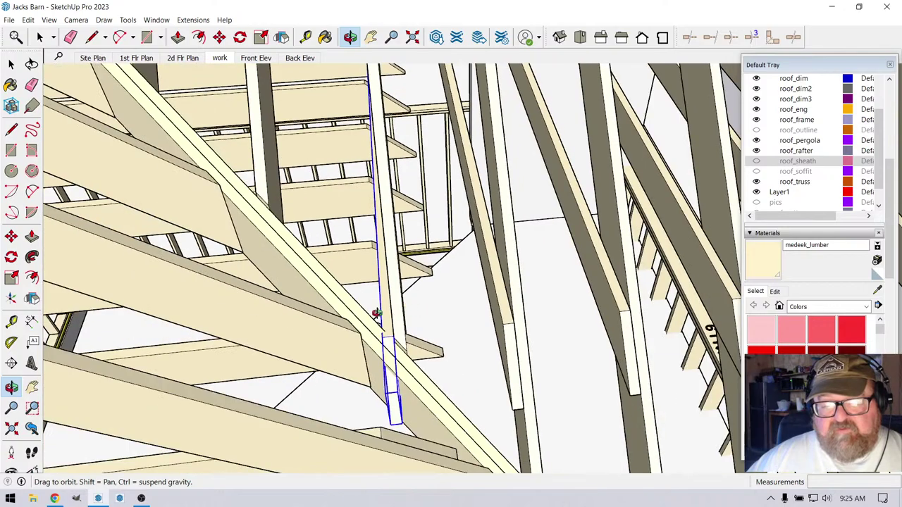
pyautogui.moveTo(378, 312); pyautogui.dragTo(151, 347)
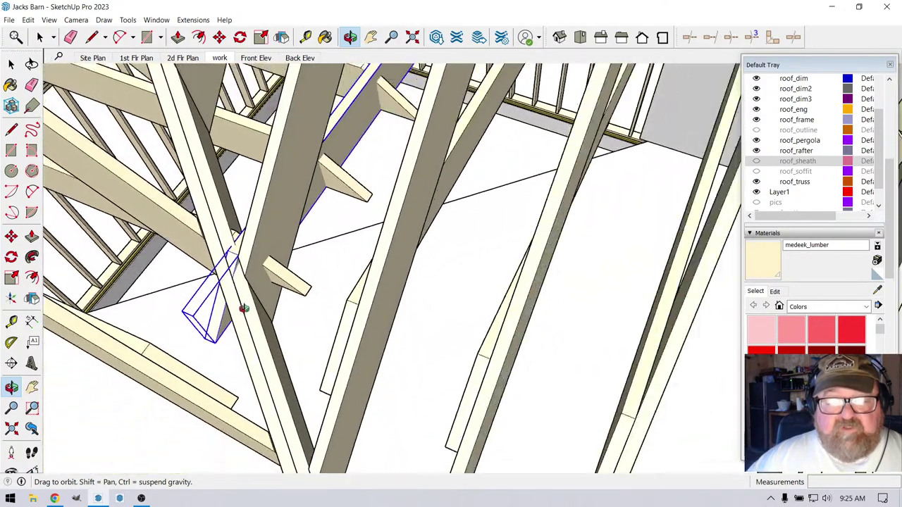
pyautogui.moveTo(243, 308); pyautogui.dragTo(211, 179)
pyautogui.moveTo(304, 215); pyautogui.dragTo(253, 297)
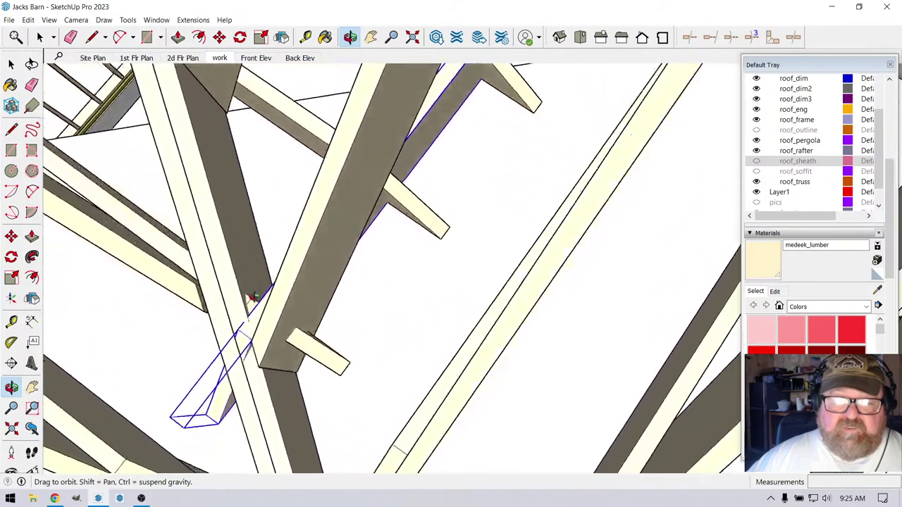
pyautogui.moveTo(523, 314); pyautogui.dragTo(573, 233)
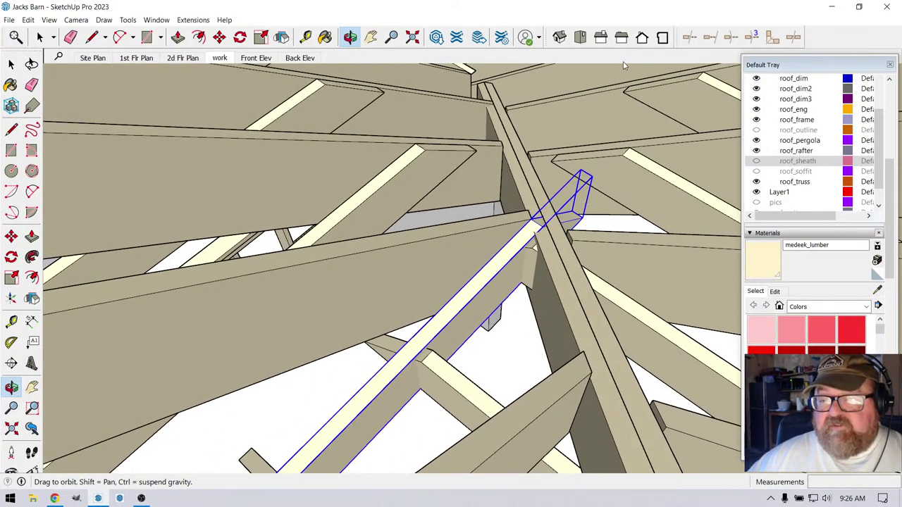
# Trim the copied brace's top end against the rafter with the Medeek Trim tool
pyautogui.click(689, 36)
pyautogui.click(538, 291)
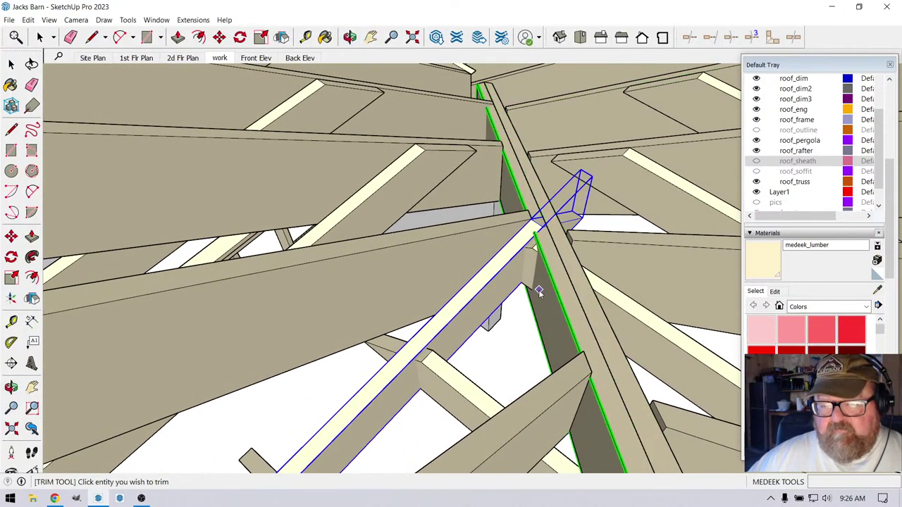
pyautogui.click(563, 220)
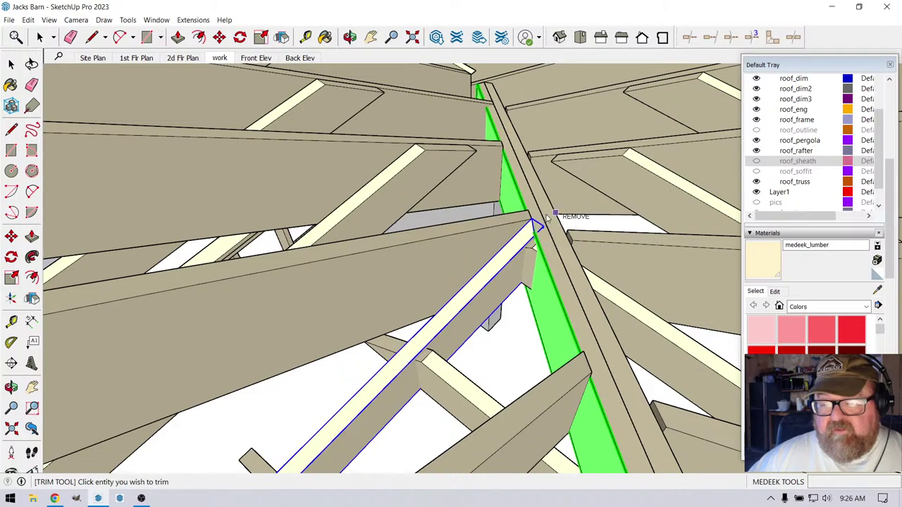
pyautogui.click(350, 37)
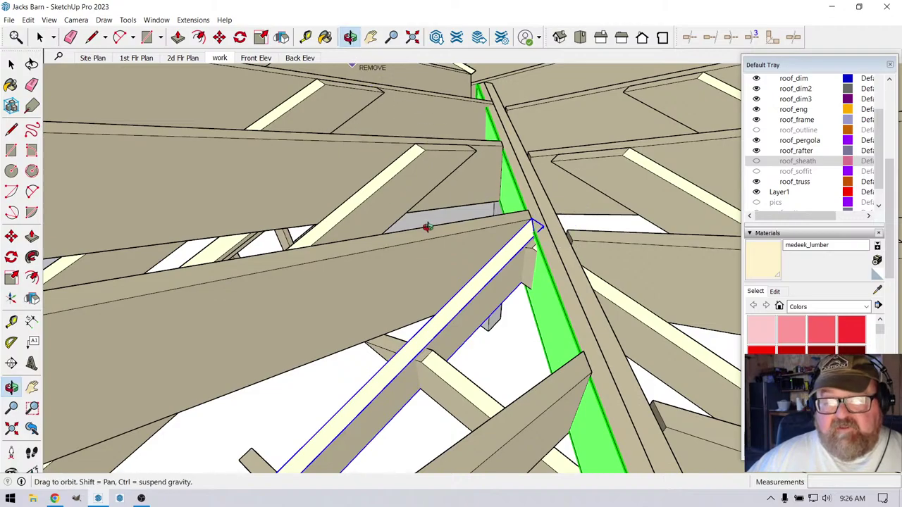
pyautogui.moveTo(428, 227); pyautogui.dragTo(317, 190)
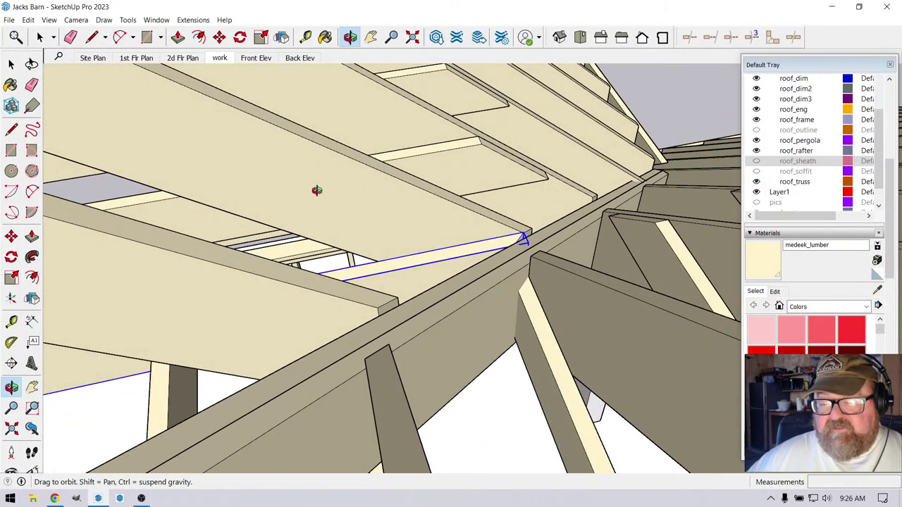
# Trim the rafter end flush against the beam face and check the joint
pyautogui.click(689, 37)
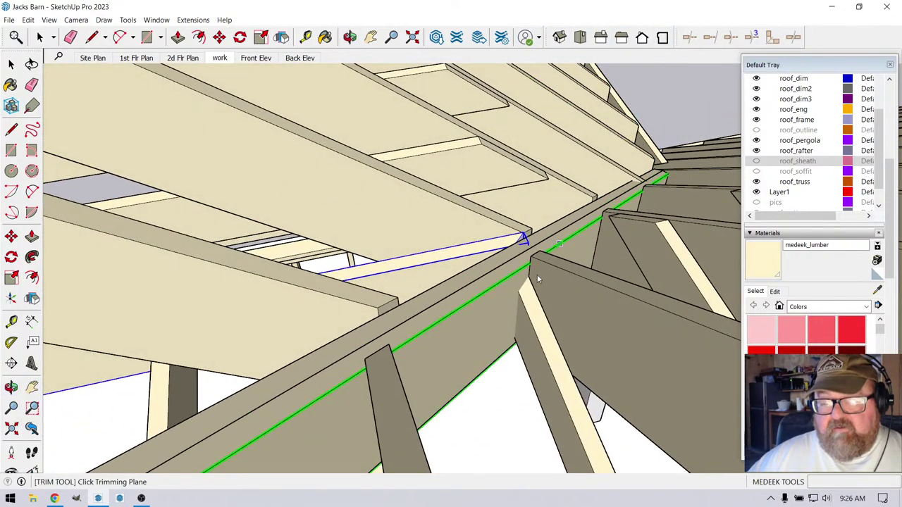
pyautogui.click(351, 36)
pyautogui.moveTo(423, 205); pyautogui.dragTo(518, 231)
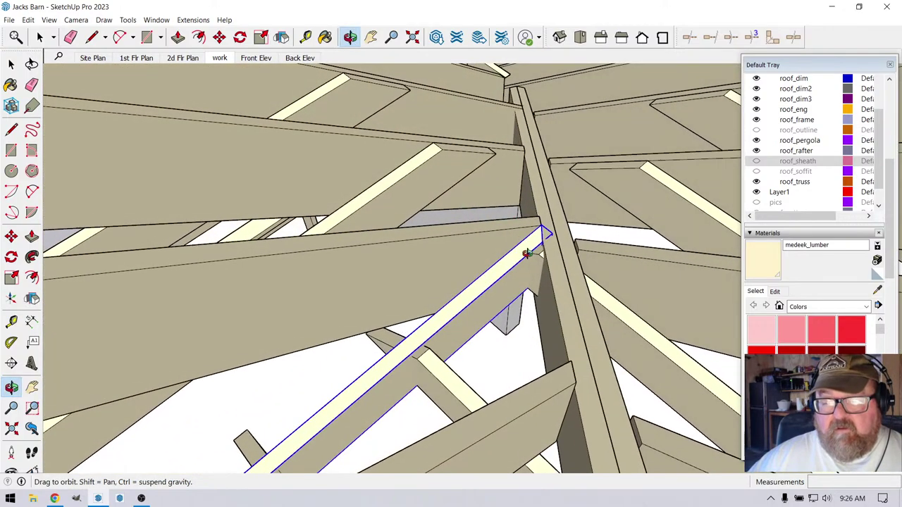
pyautogui.rightClick(530, 260)
pyautogui.click(544, 265)
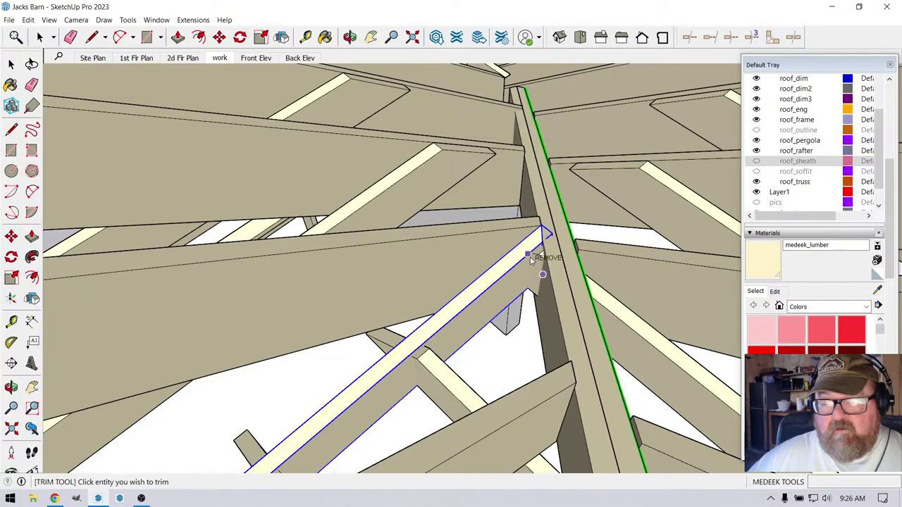
pyautogui.click(540, 255)
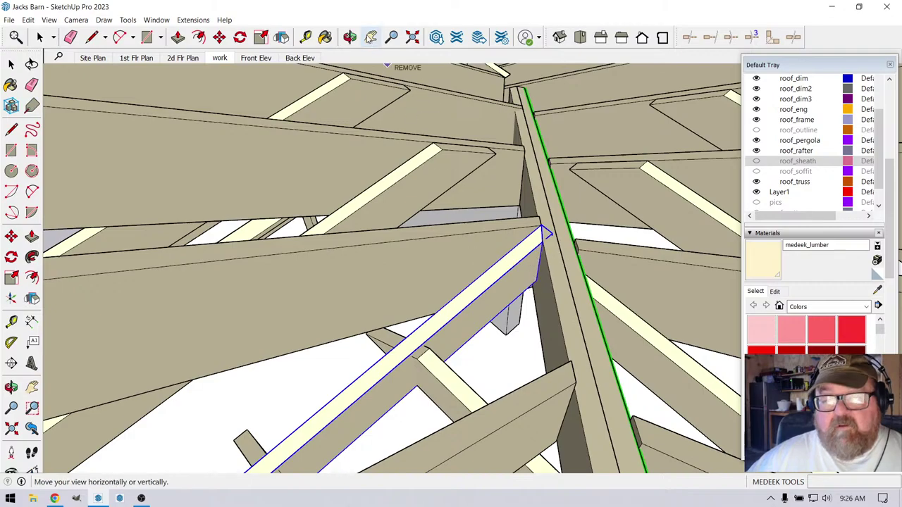
pyautogui.click(350, 36)
pyautogui.moveTo(460, 203); pyautogui.dragTo(616, 210)
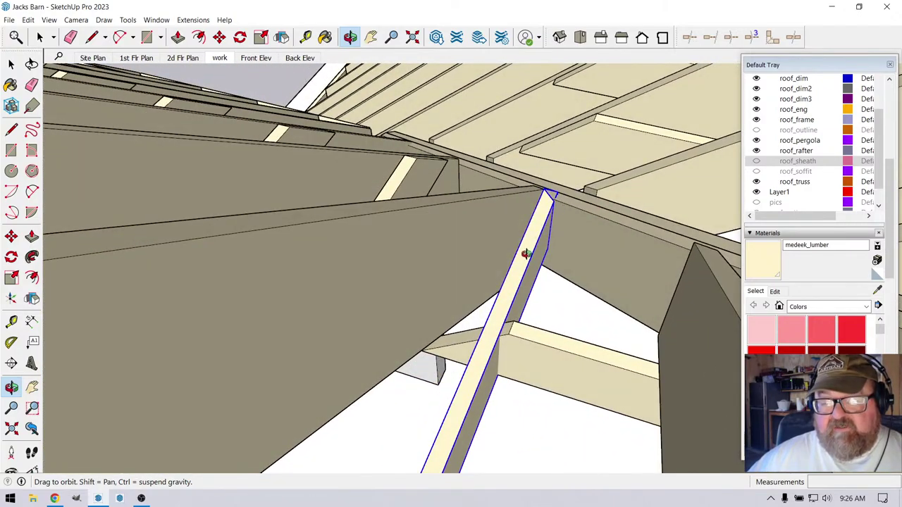
pyautogui.moveTo(576, 186); pyautogui.dragTo(591, 202)
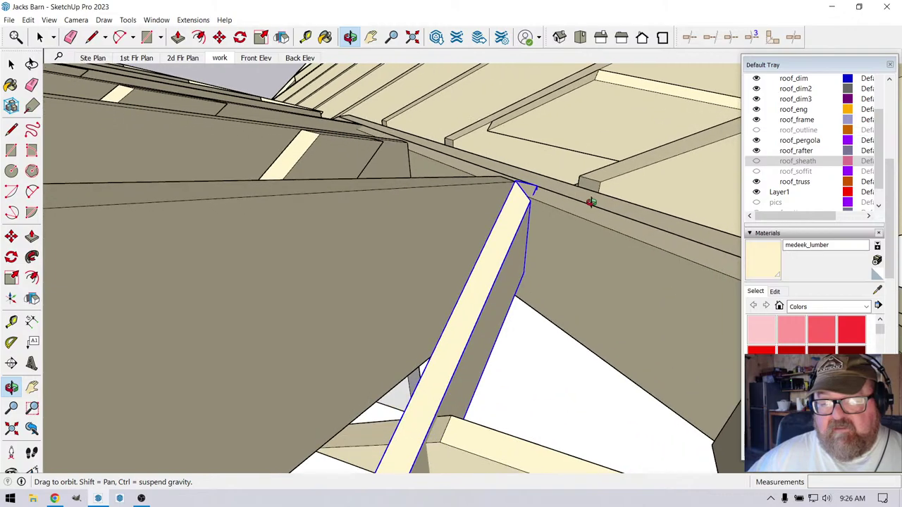
pyautogui.click(39, 36)
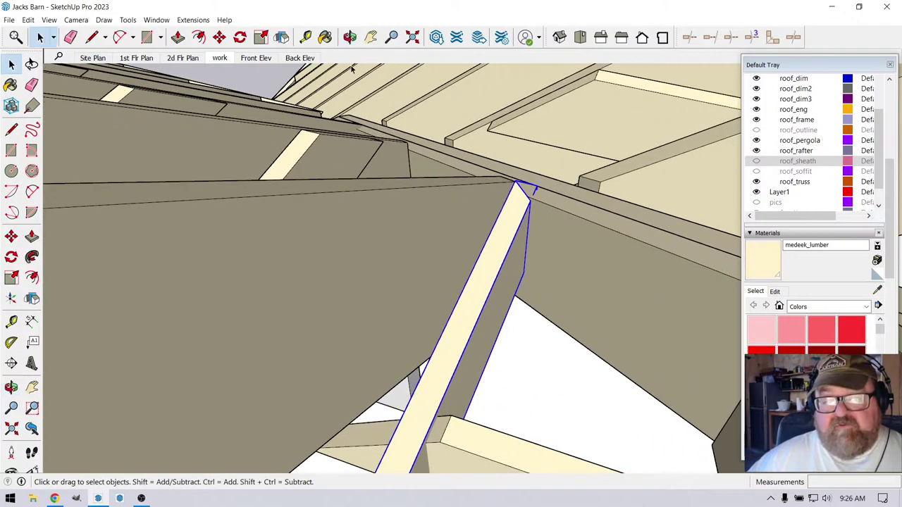
pyautogui.click(350, 37)
pyautogui.moveTo(451, 225); pyautogui.dragTo(486, 141)
pyautogui.scroll(3, 474, 224)
pyautogui.moveTo(491, 213); pyautogui.dragTo(508, 343, button='middle')
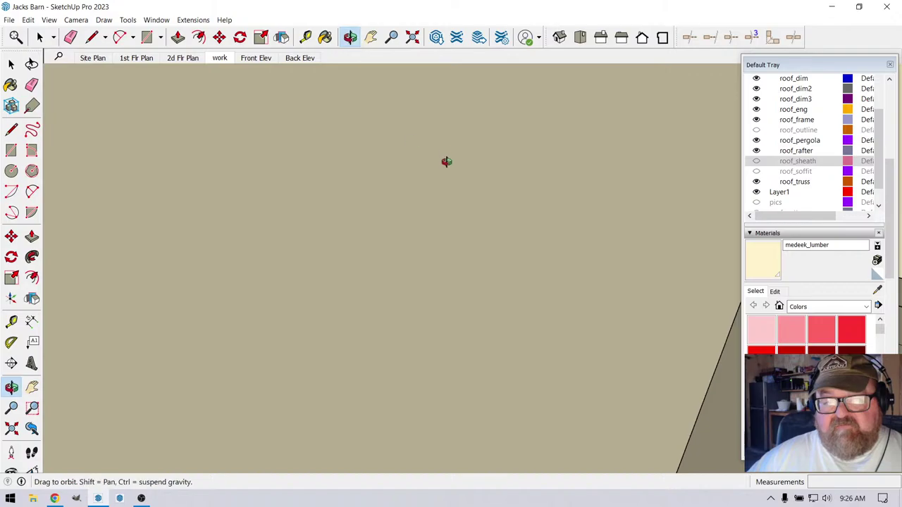
pyautogui.moveTo(447, 161); pyautogui.dragTo(475, 270)
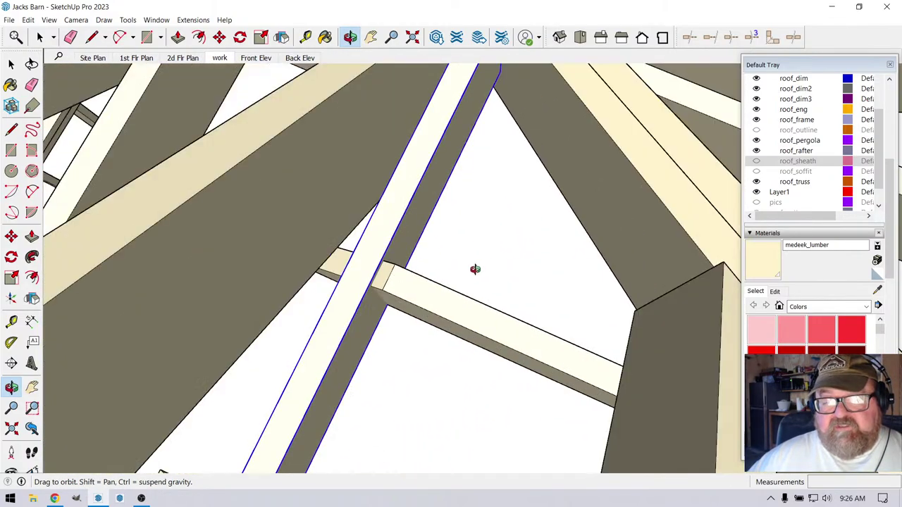
pyautogui.moveTo(399, 189); pyautogui.dragTo(333, 74)
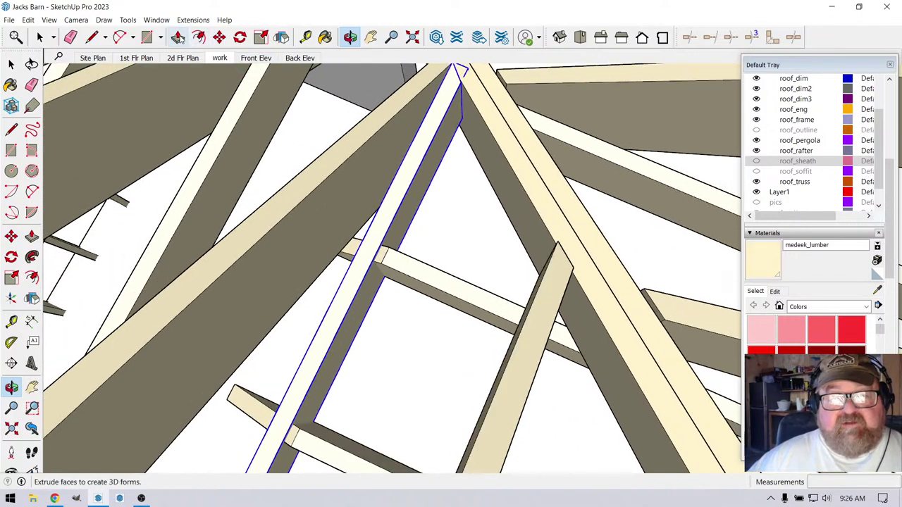
# Copy the rafter from its top endpoint to the roof peak endpoint
pyautogui.click(218, 36)
pyautogui.moveTo(409, 169); pyautogui.dragTo(421, 156, button='middle')
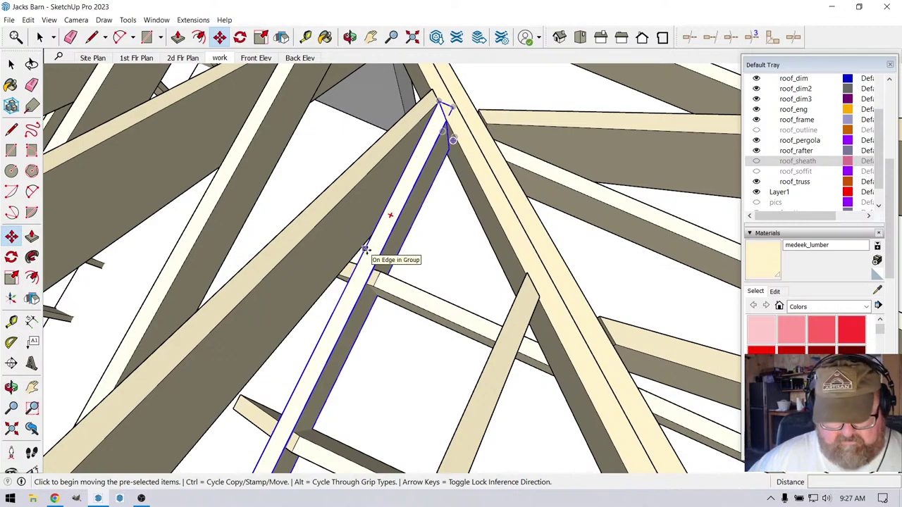
pyautogui.moveTo(426, 167); pyautogui.dragTo(435, 91, button='middle')
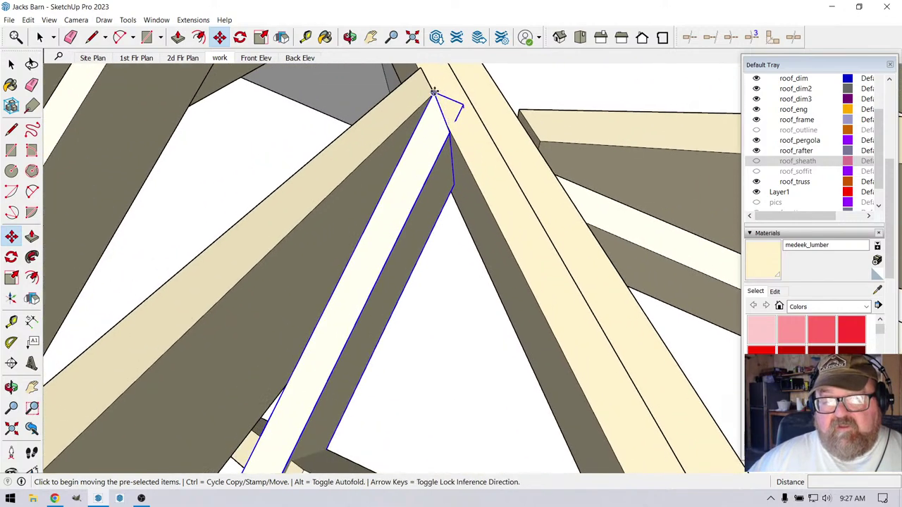
pyautogui.click(435, 92)
pyautogui.press('ctrl')
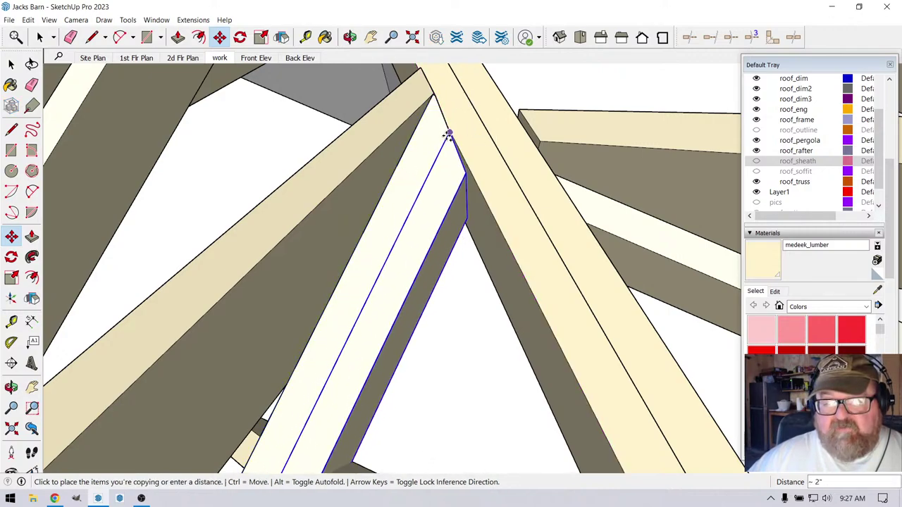
pyautogui.click(448, 135)
pyautogui.moveTo(437, 146); pyautogui.dragTo(462, 155, button='middle')
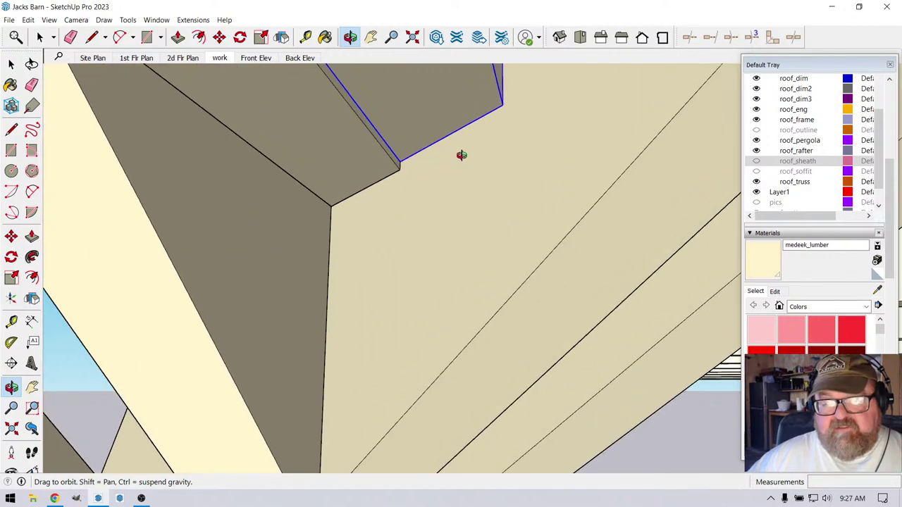
# Move the rafter copy so its corner snaps onto the adjoining member
pyautogui.press('m')
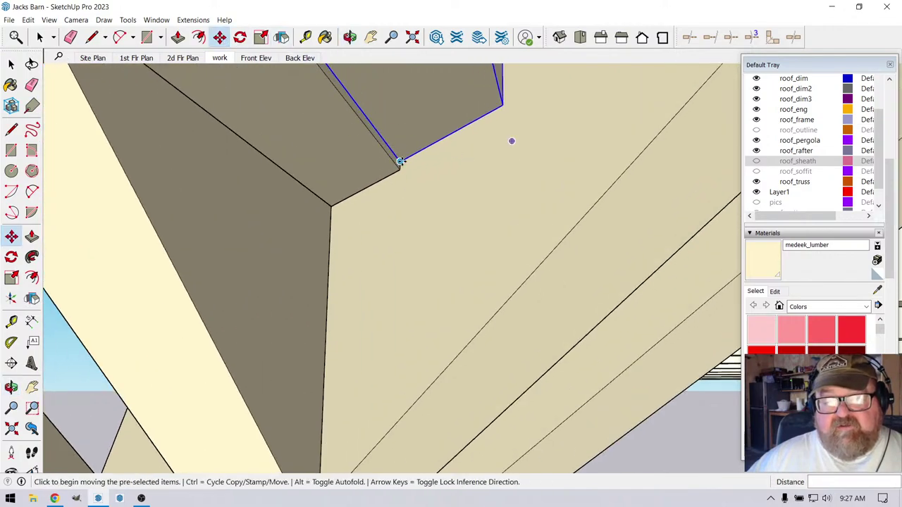
pyautogui.click(401, 162)
pyautogui.click(399, 169)
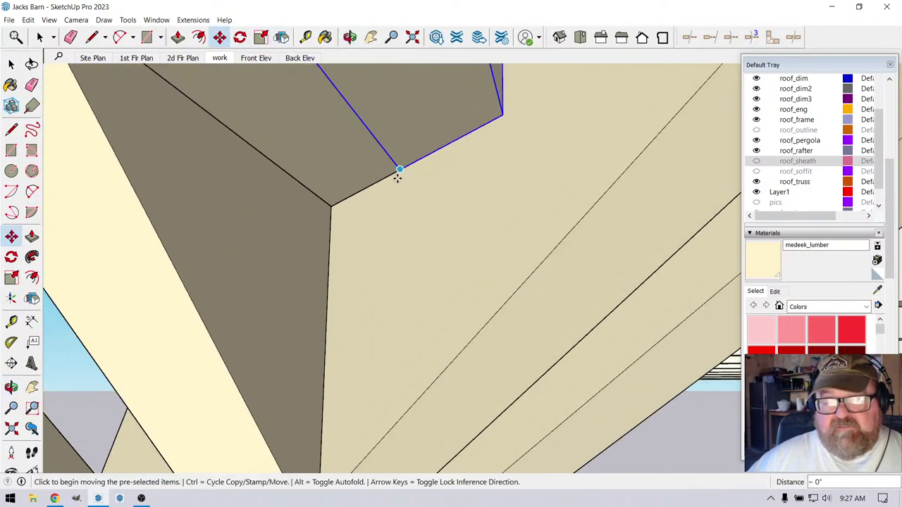
pyautogui.click(350, 37)
pyautogui.moveTo(439, 175); pyautogui.dragTo(534, 296)
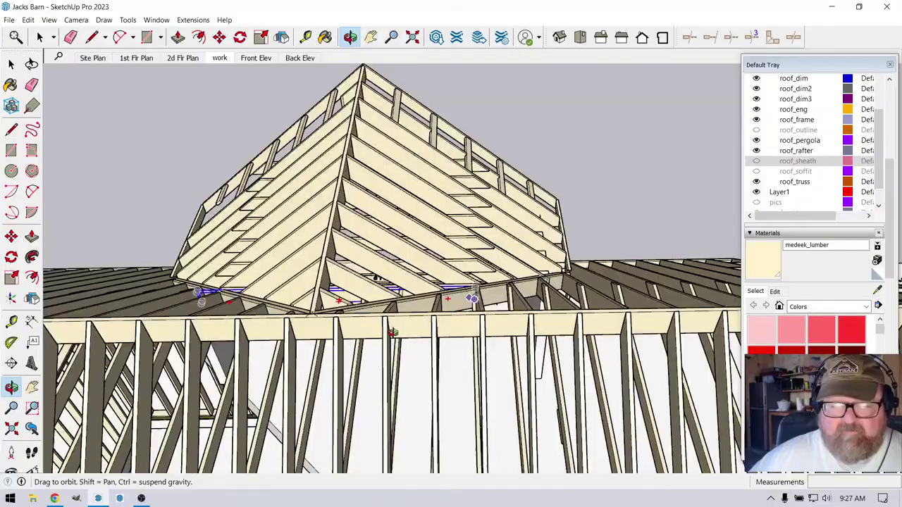
pyautogui.moveTo(392, 332); pyautogui.dragTo(63, 328)
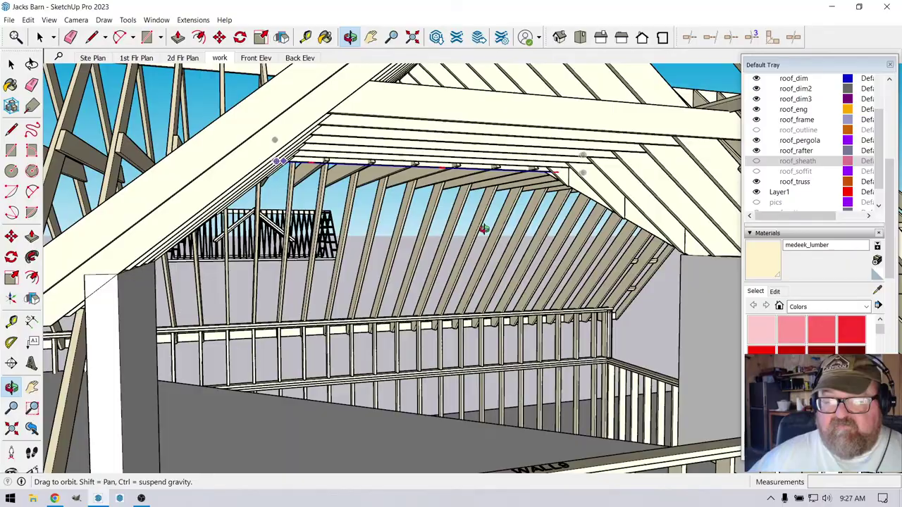
pyautogui.moveTo(484, 229); pyautogui.dragTo(358, 265)
pyautogui.moveTo(494, 398); pyautogui.dragTo(505, 118)
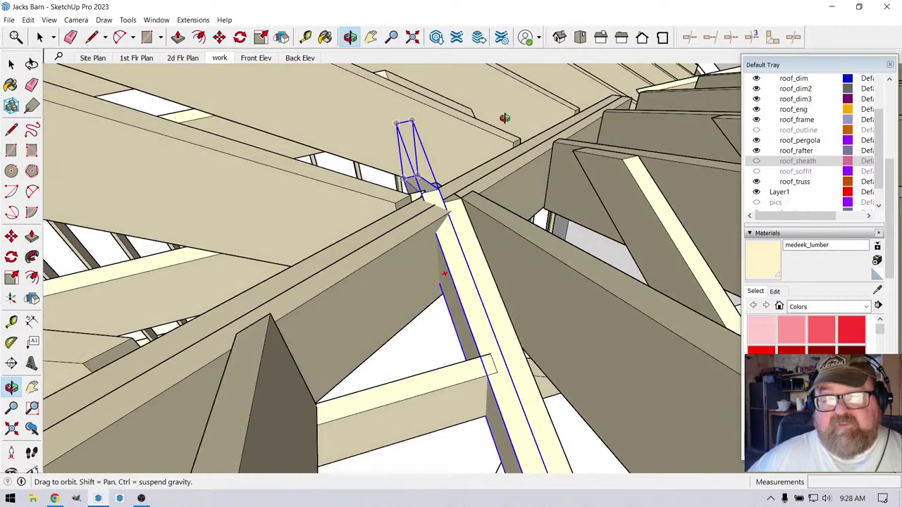
pyautogui.click(689, 37)
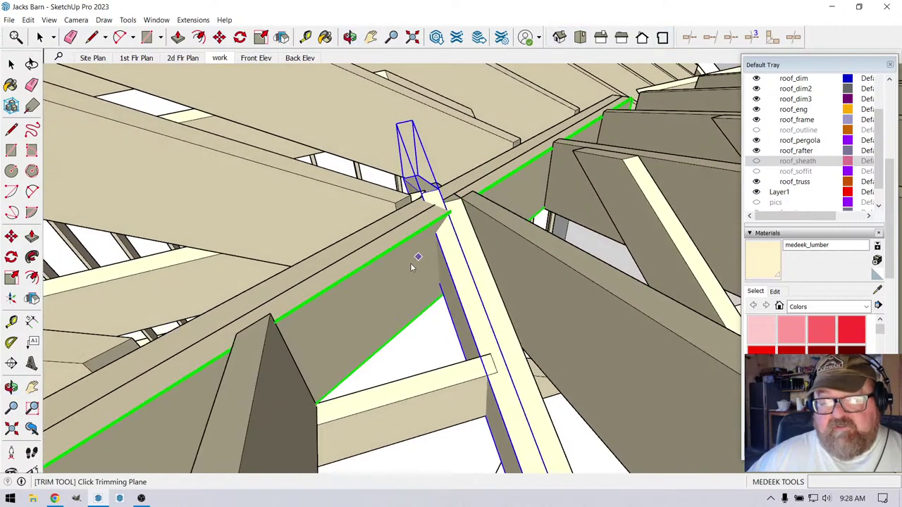
pyautogui.click(415, 184)
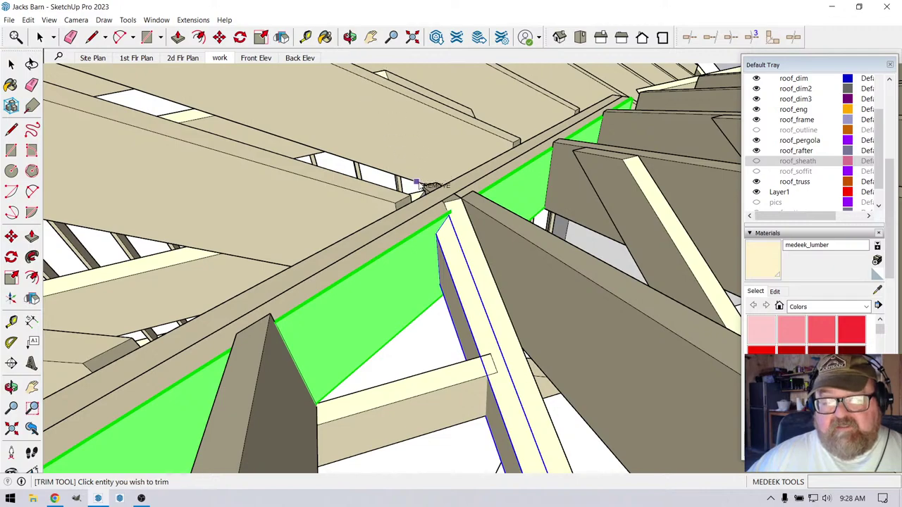
pyautogui.click(351, 37)
pyautogui.moveTo(451, 169); pyautogui.dragTo(331, 71)
pyautogui.moveTo(376, 92); pyautogui.dragTo(477, 257)
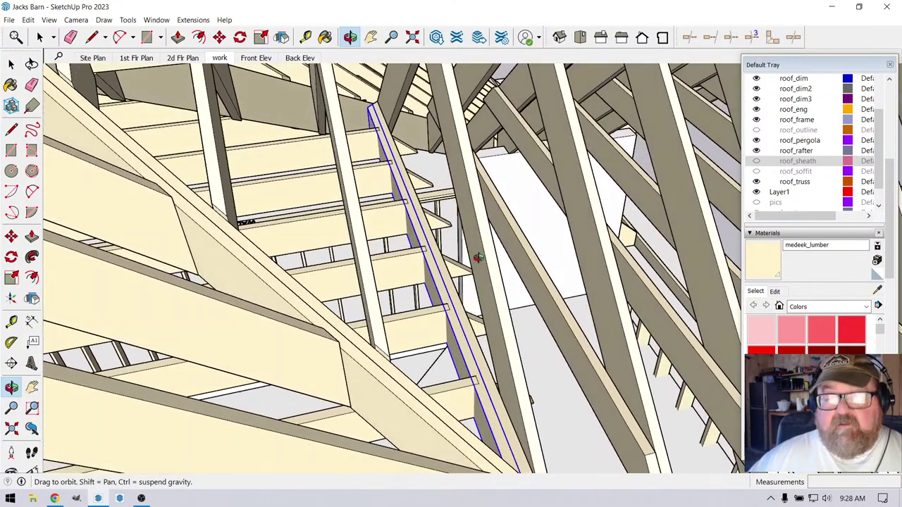
pyautogui.click(688, 38)
pyautogui.scroll(3, 414, 296)
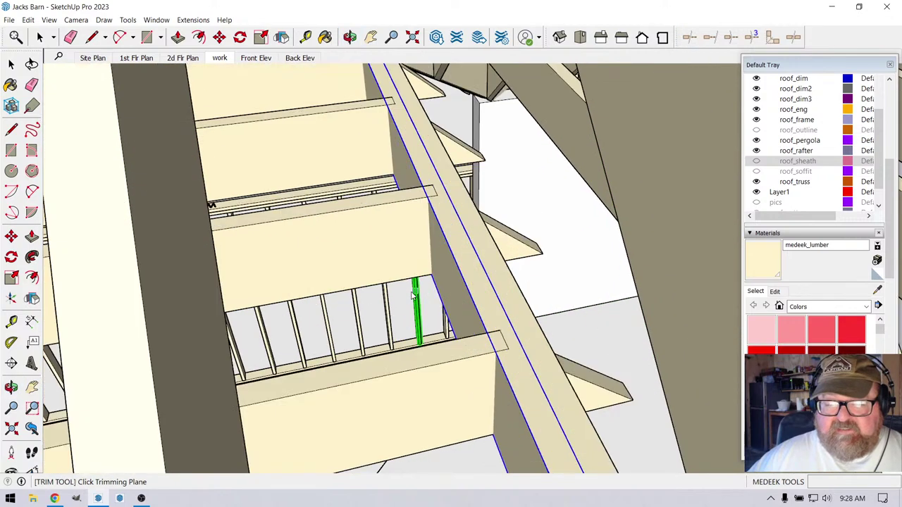
pyautogui.click(442, 288)
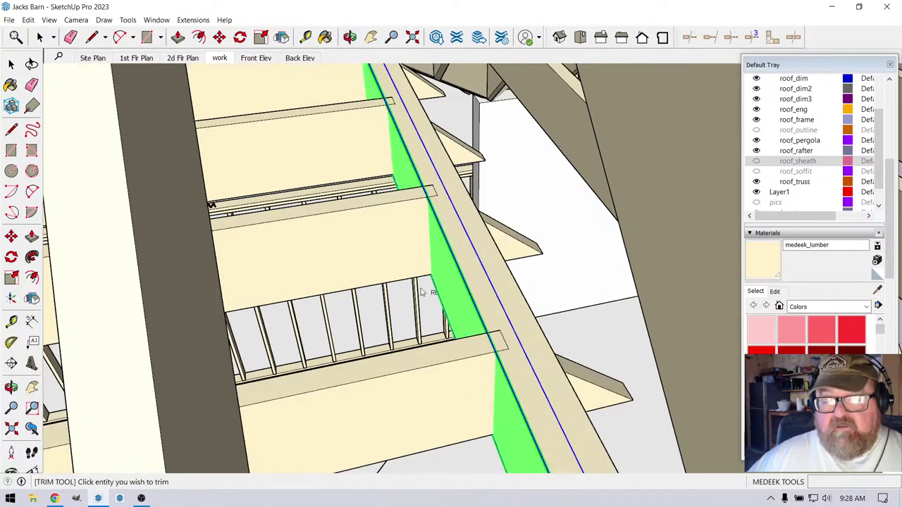
pyautogui.click(350, 37)
pyautogui.moveTo(388, 205); pyautogui.dragTo(320, 225)
pyautogui.moveTo(330, 265); pyautogui.dragTo(303, 258)
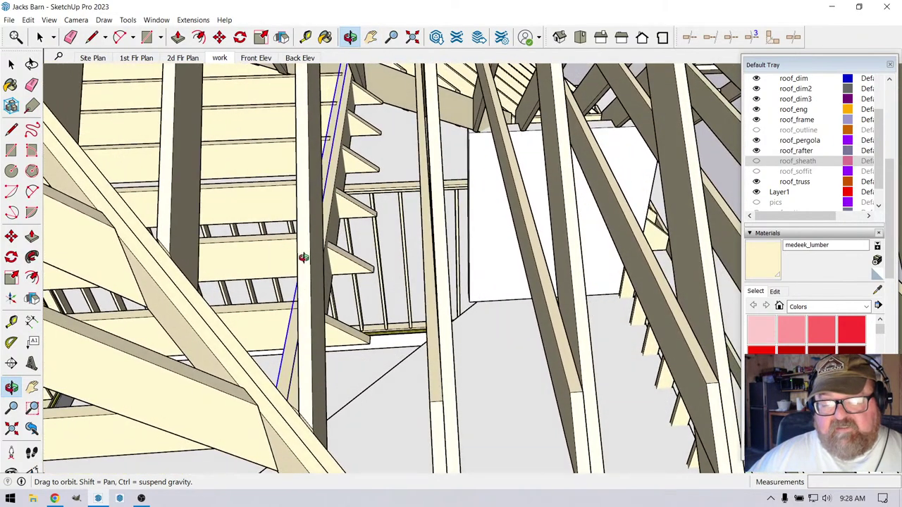
pyautogui.rightClick(377, 250)
pyautogui.click(390, 258)
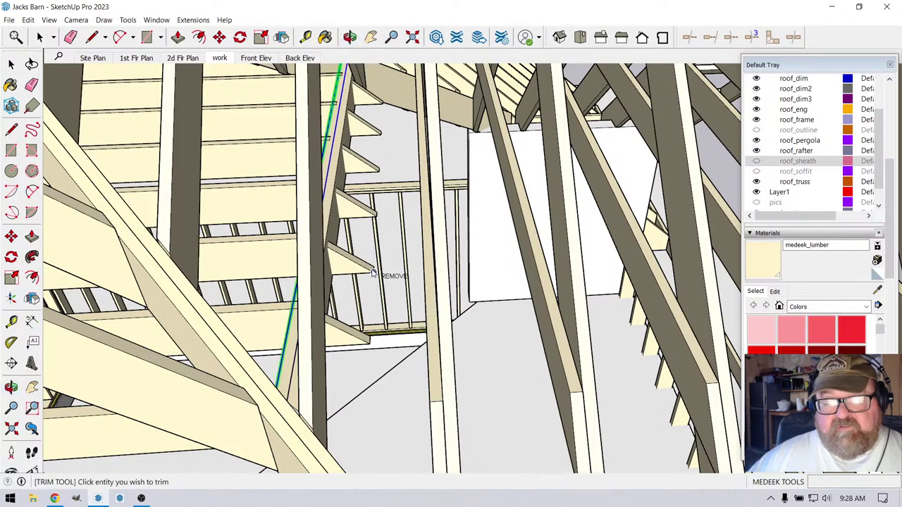
pyautogui.click(373, 274)
pyautogui.click(366, 334)
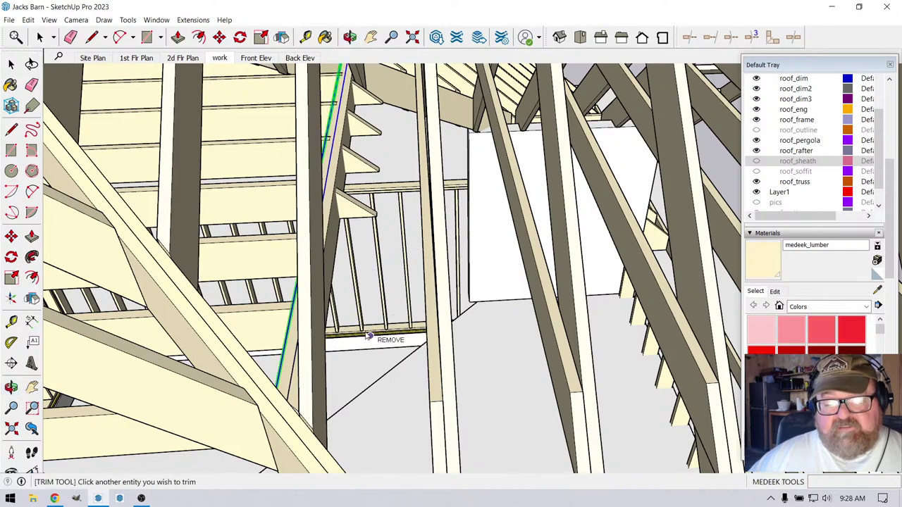
pyautogui.click(367, 214)
pyautogui.click(374, 170)
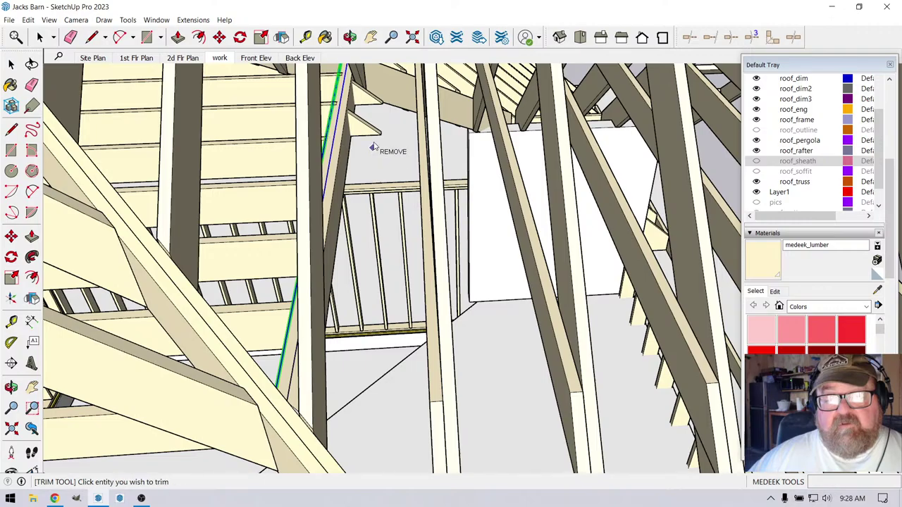
pyautogui.moveTo(350, 67); pyautogui.dragTo(437, 139, button='middle')
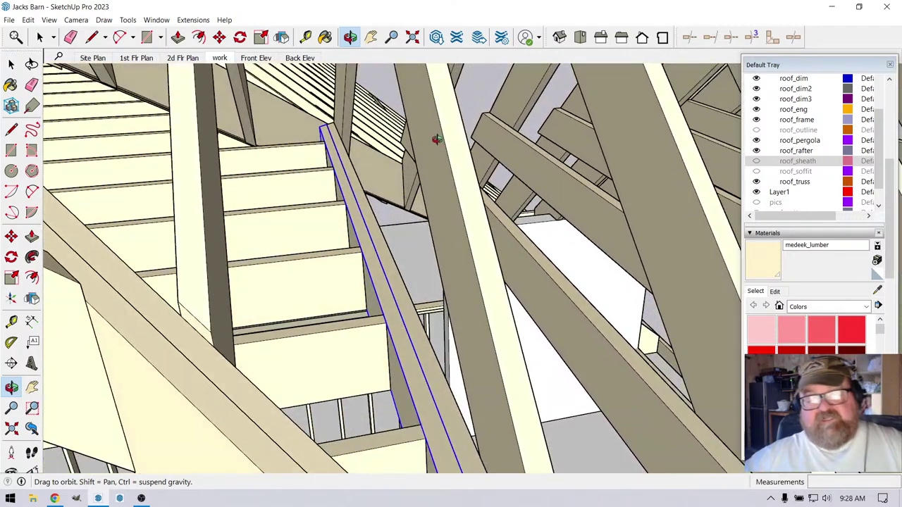
pyautogui.moveTo(429, 262); pyautogui.dragTo(392, 261, button='middle')
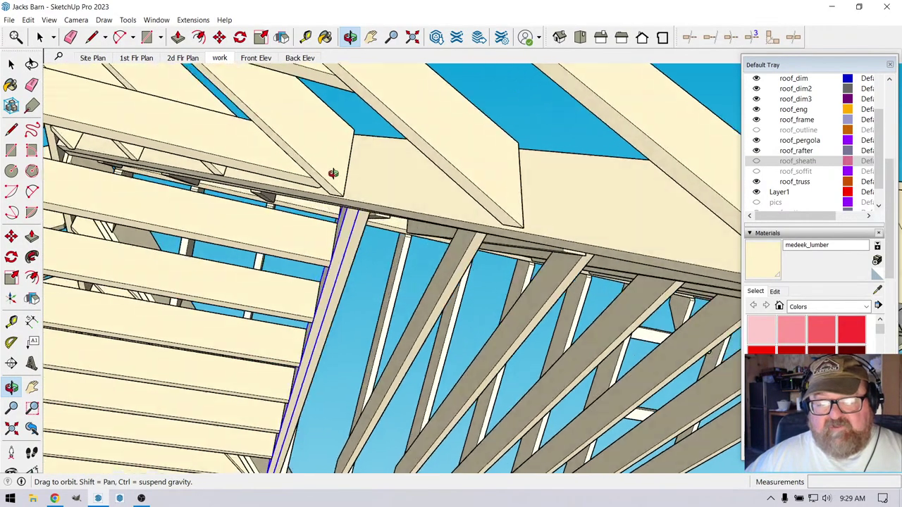
pyautogui.moveTo(333, 173); pyautogui.dragTo(400, 234, button='middle')
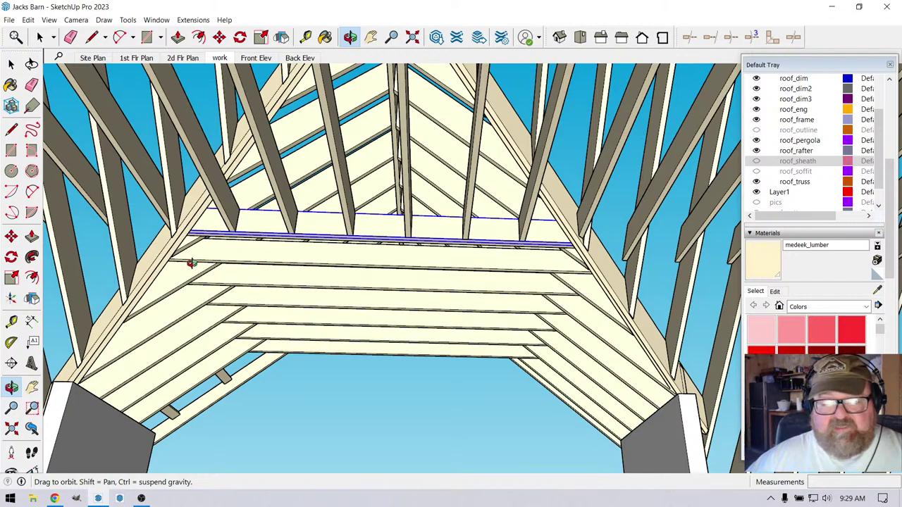
pyautogui.scroll(10, 190, 264)
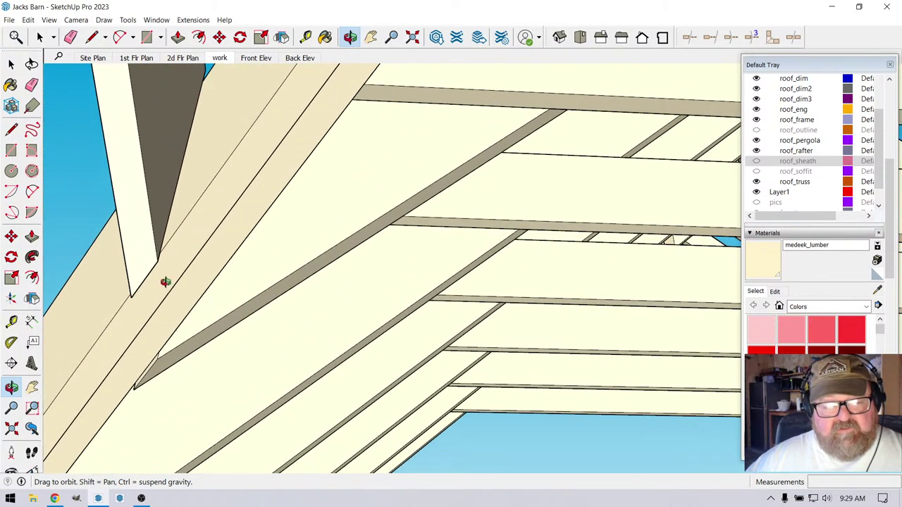
pyautogui.moveTo(165, 282); pyautogui.dragTo(188, 426, button='middle')
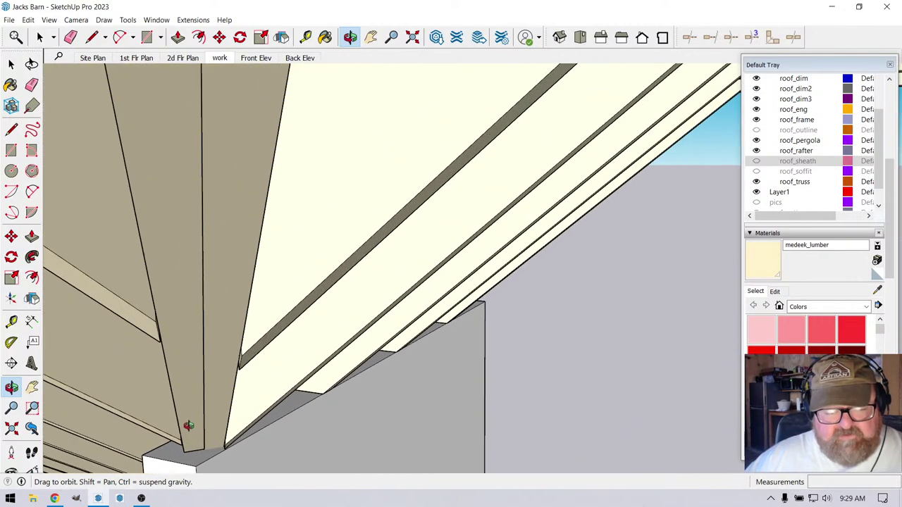
pyautogui.click(91, 36)
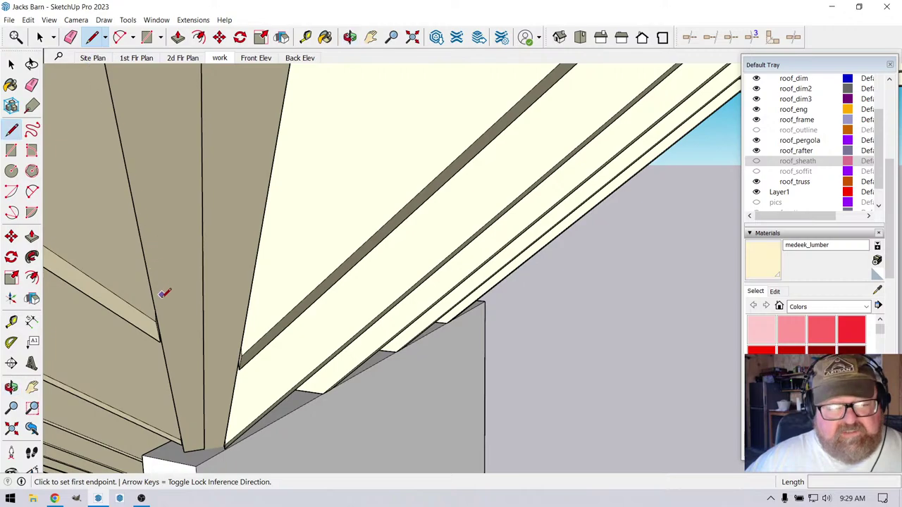
pyautogui.click(155, 322)
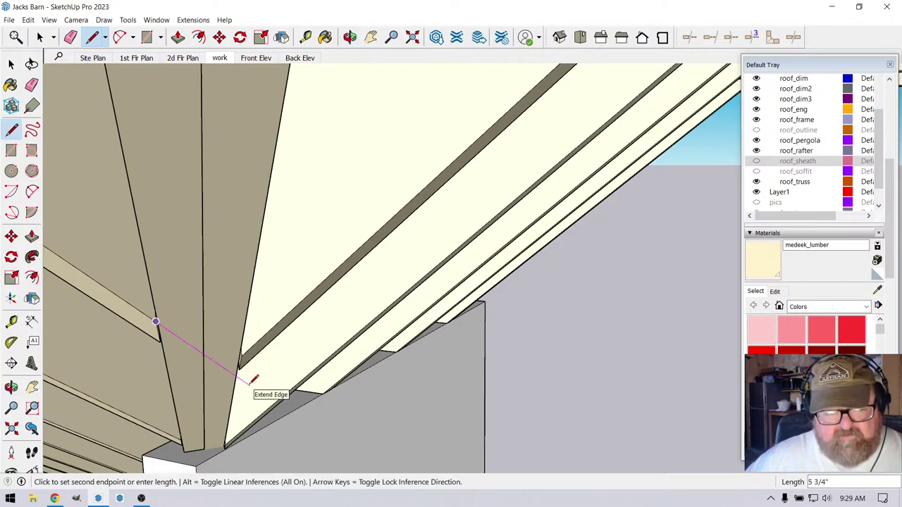
pyautogui.click(250, 383)
pyautogui.press('Escape')
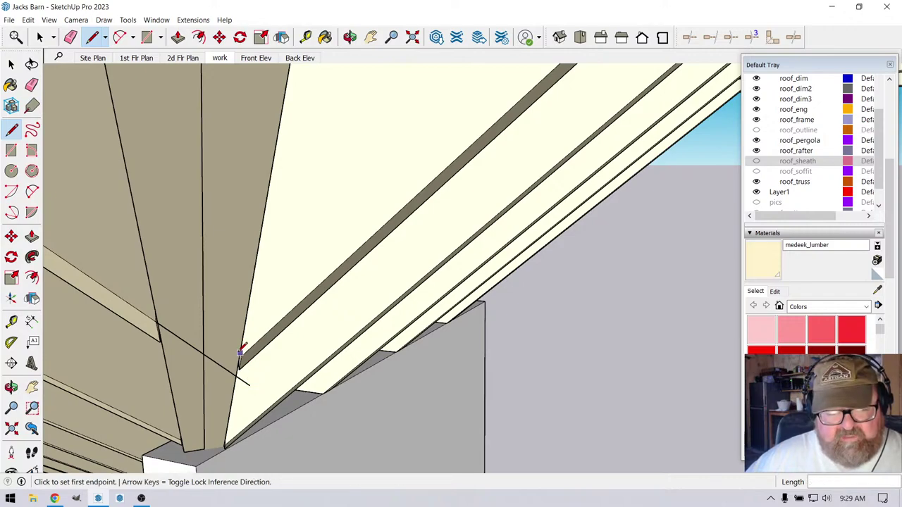
pyautogui.click(241, 356)
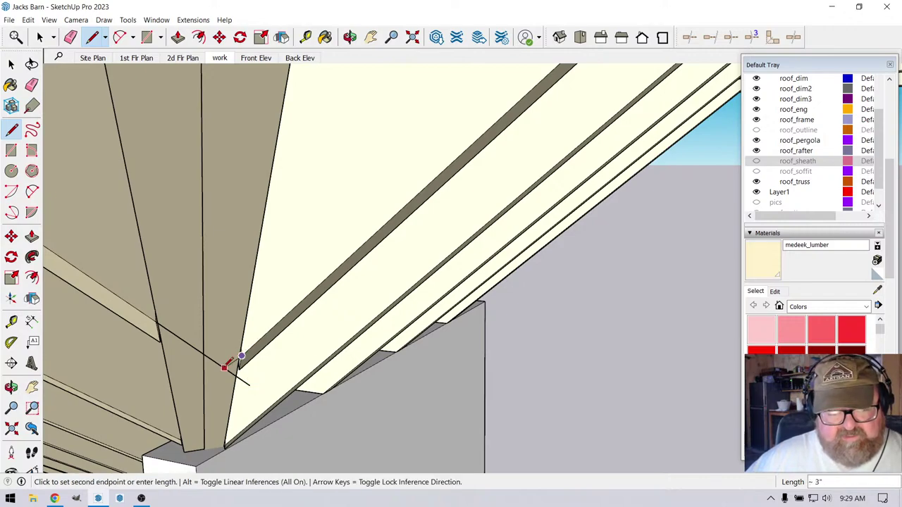
pyautogui.click(189, 402)
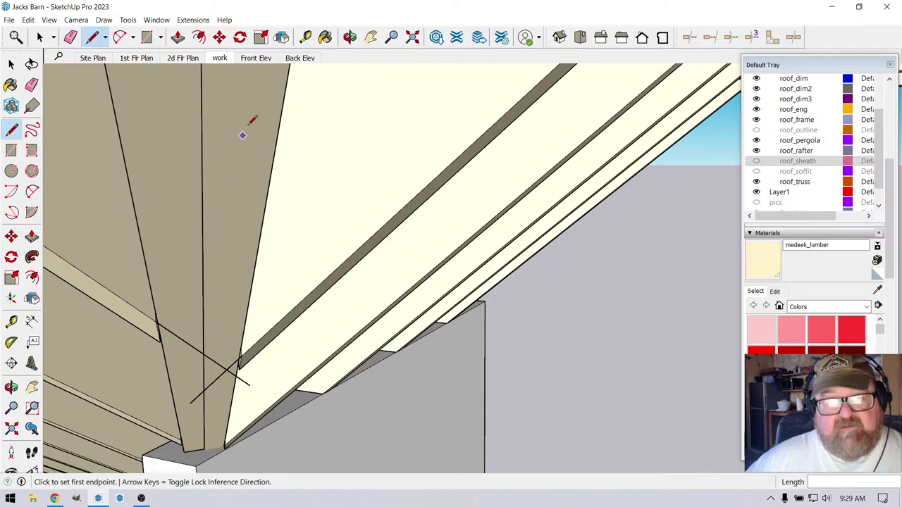
pyautogui.moveTo(240, 339)
pyautogui.mouseDown(button='middle')
pyautogui.moveTo(197, 329)
pyautogui.moveTo(85, 395)
pyautogui.moveTo(84, 374)
pyautogui.moveTo(137, 397)
pyautogui.moveTo(202, 374)
pyautogui.moveTo(234, 394)
pyautogui.moveTo(199, 365)
pyautogui.moveTo(183, 320)
pyautogui.moveTo(200, 308)
pyautogui.moveTo(207, 240)
pyautogui.moveTo(229, 416)
pyautogui.moveTo(238, 406)
pyautogui.moveTo(235, 439)
pyautogui.moveTo(244, 441)
pyautogui.moveTo(240, 407)
pyautogui.moveTo(196, 332)
pyautogui.moveTo(231, 332)
pyautogui.mouseUp(button='middle')
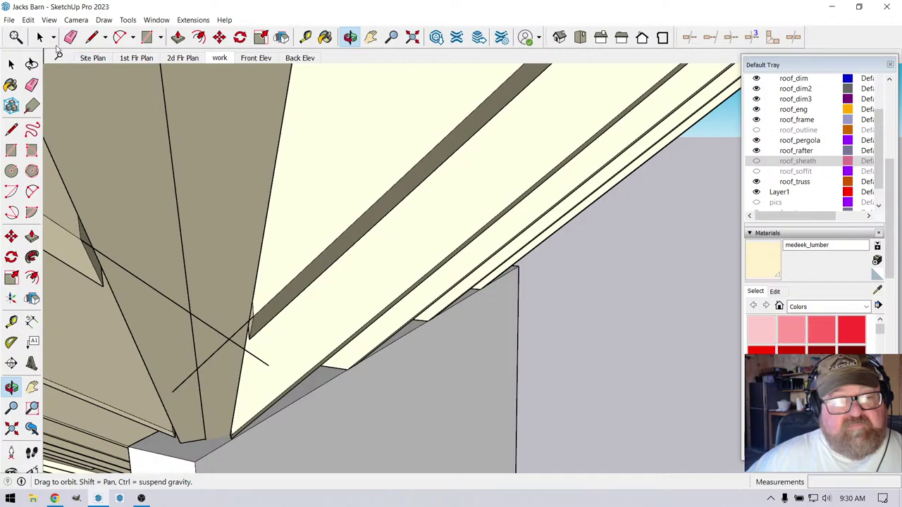
pyautogui.click(70, 37)
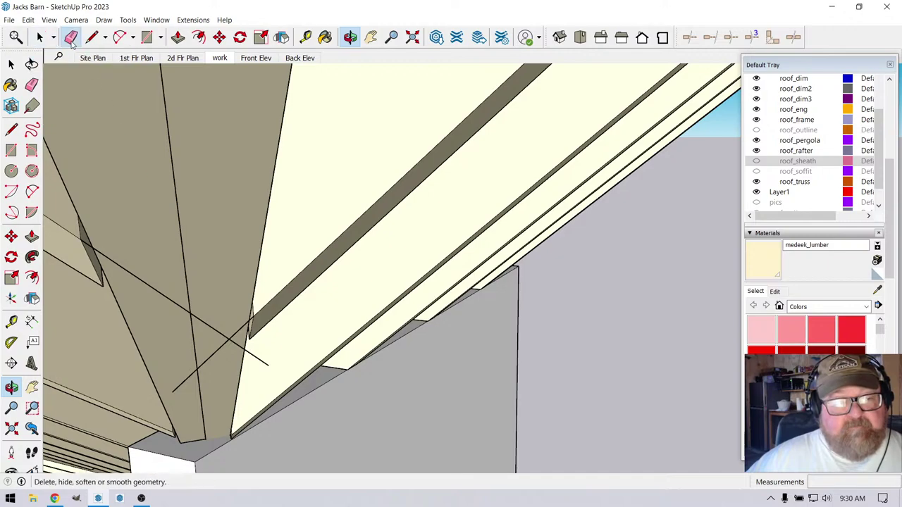
pyautogui.click(141, 275)
pyautogui.click(226, 345)
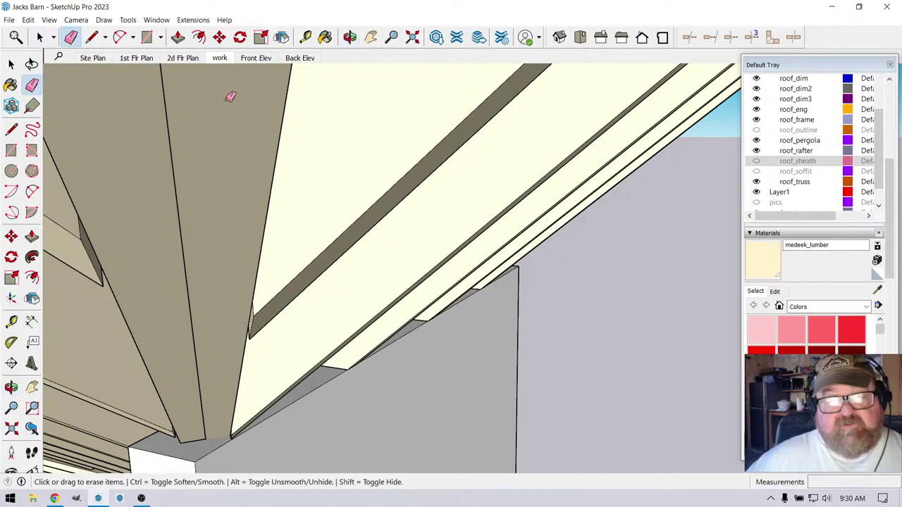
pyautogui.click(350, 37)
pyautogui.moveTo(349, 71)
pyautogui.mouseDown()
pyautogui.moveTo(338, 99)
pyautogui.moveTo(268, 154)
pyautogui.mouseUp()
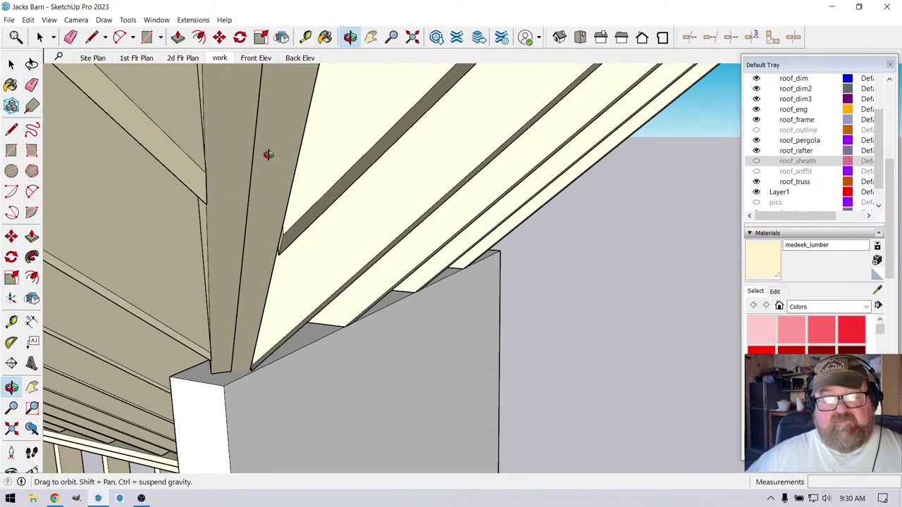
# Open the notched roof board for editing
pyautogui.moveTo(246, 338); pyautogui.dragTo(212, 292)
pyautogui.moveTo(236, 382); pyautogui.dragTo(589, 249)
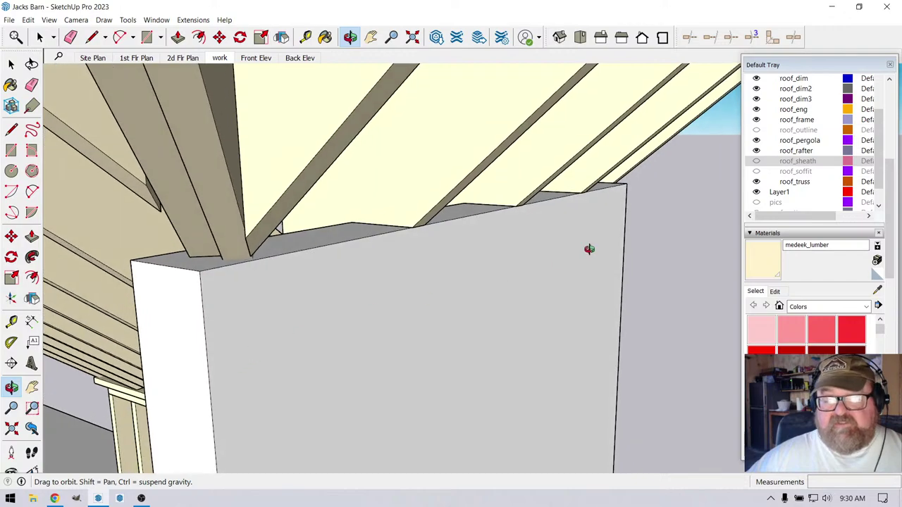
pyautogui.moveTo(224, 325); pyautogui.dragTo(421, 305)
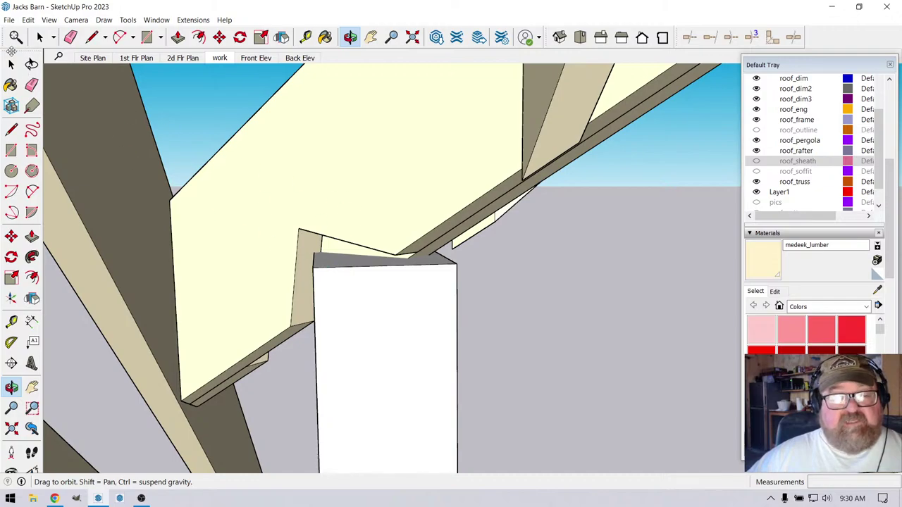
pyautogui.click(39, 37)
pyautogui.doubleClick(296, 192)
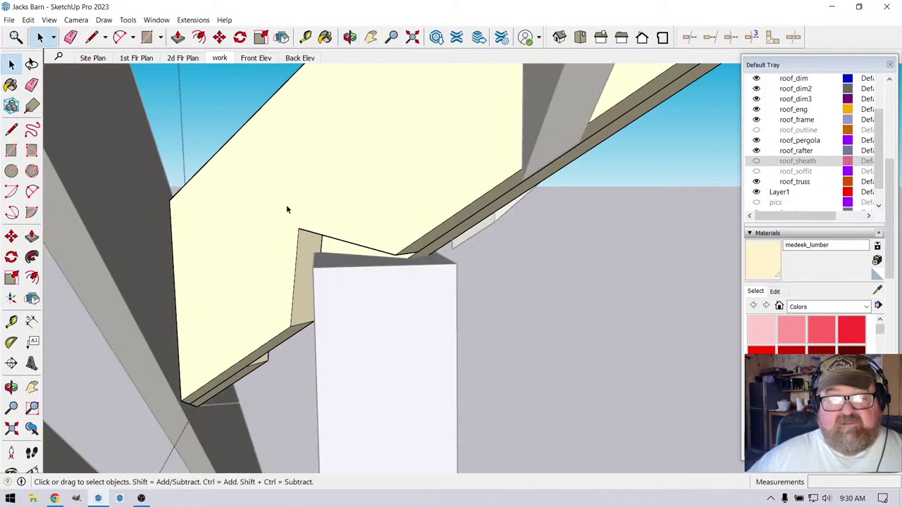
pyautogui.moveTo(331, 251); pyautogui.dragTo(330, 253)
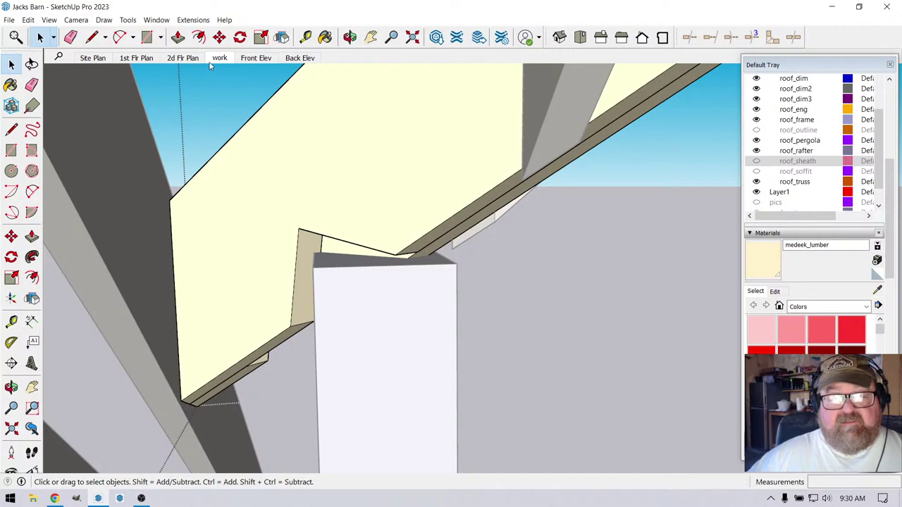
# Move the notch corner down about 1"
pyautogui.click(219, 37)
pyautogui.click(298, 231)
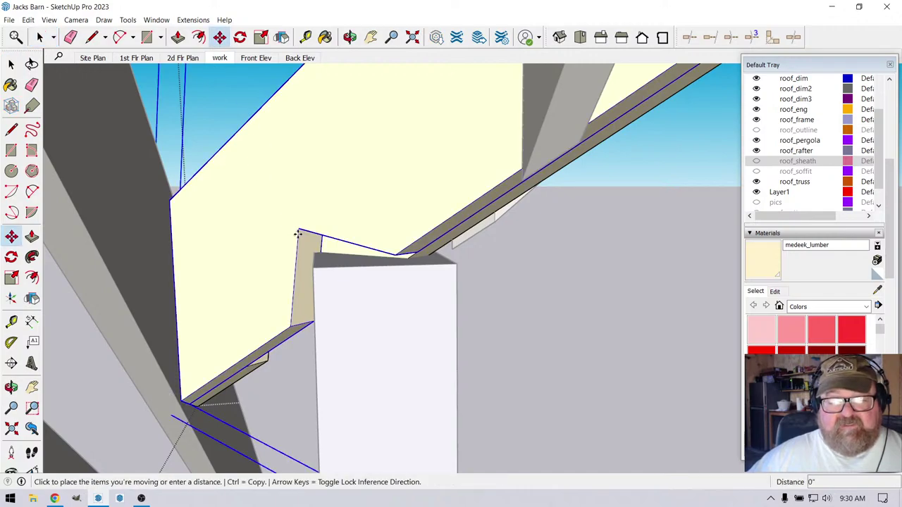
pyautogui.press('Escape')
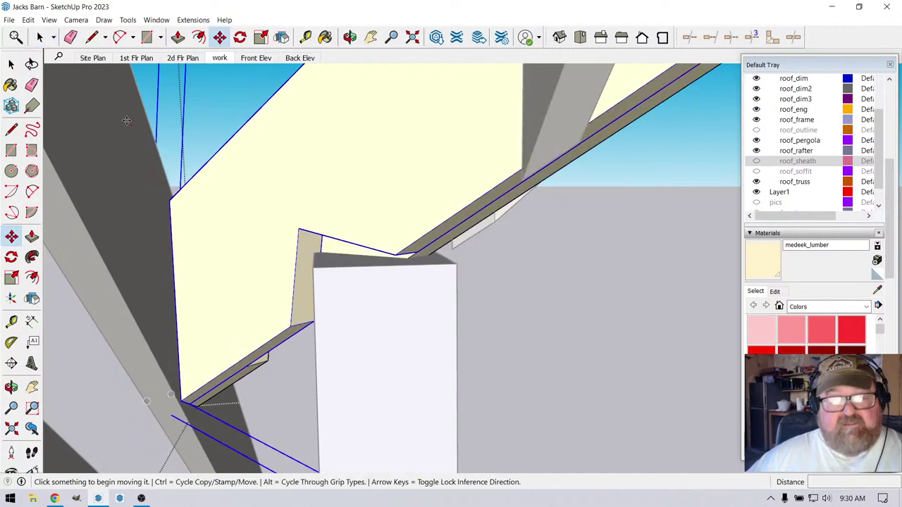
pyautogui.click(39, 37)
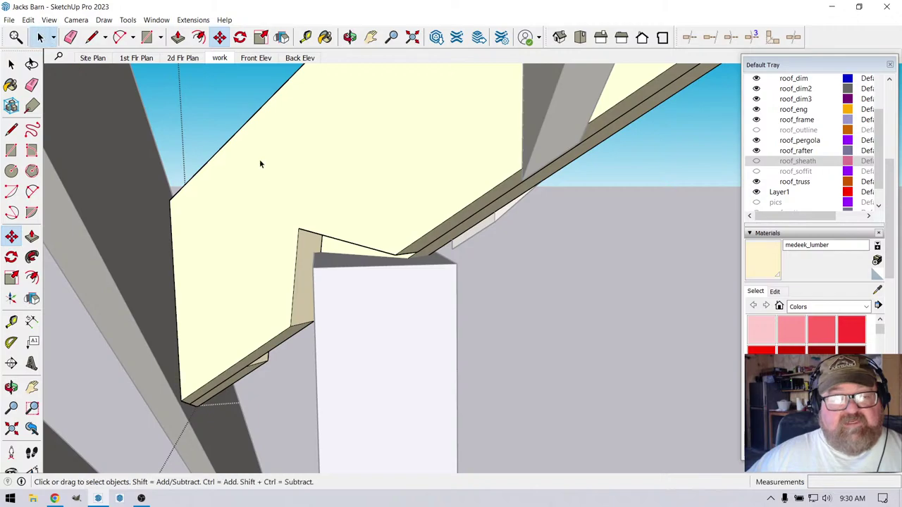
pyautogui.click(299, 213)
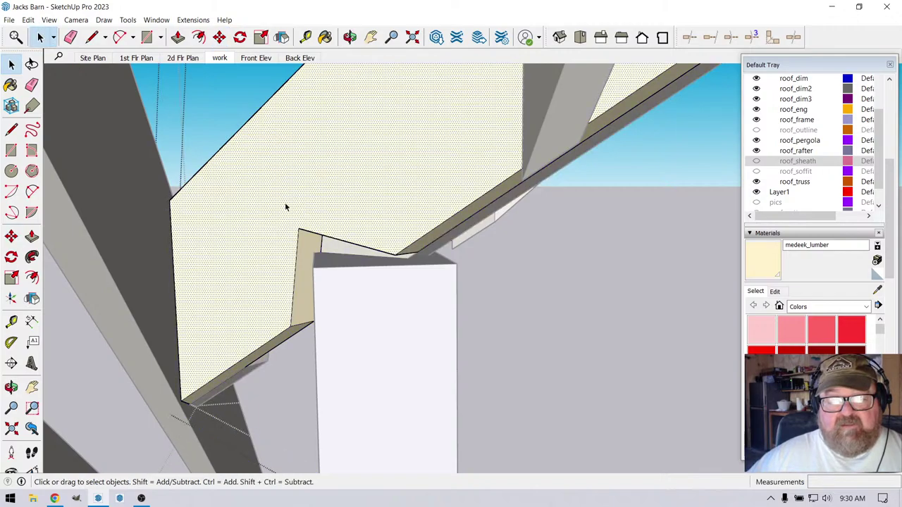
pyautogui.moveTo(285, 208); pyautogui.dragTo(339, 255)
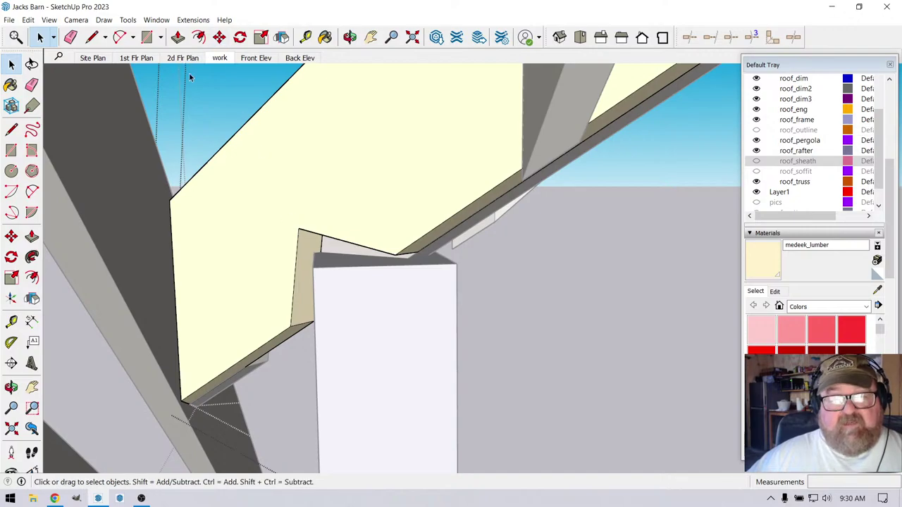
pyautogui.press('m')
pyautogui.click(299, 238)
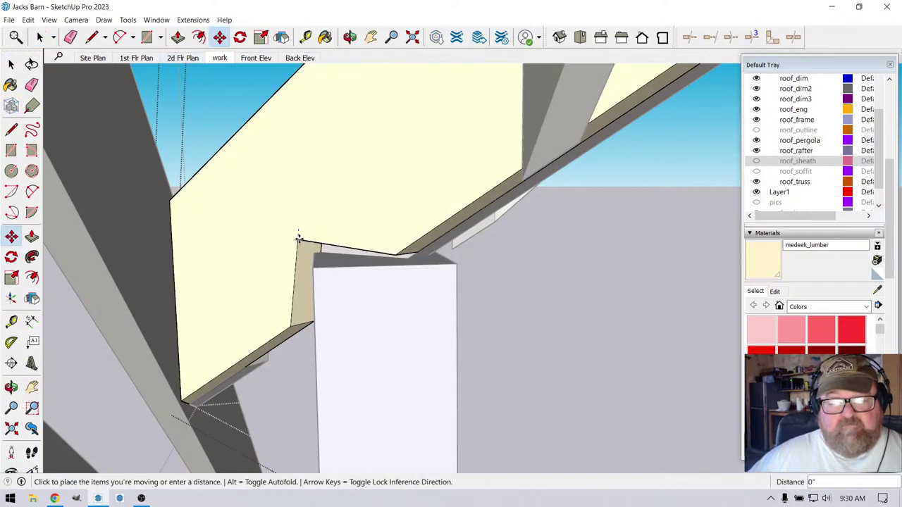
pyautogui.click(302, 251)
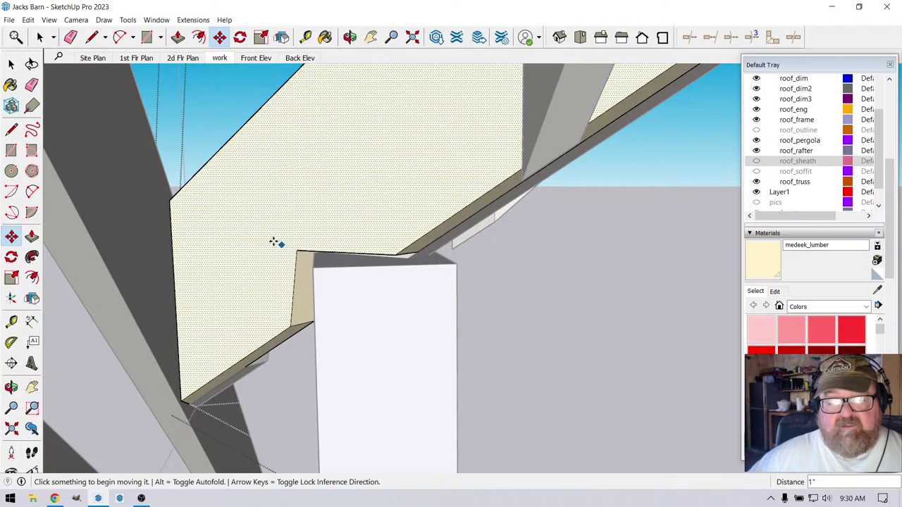
# Move the notch's top edge 1/4" lower
pyautogui.click(39, 37)
pyautogui.moveTo(260, 228); pyautogui.dragTo(416, 267)
pyautogui.click(219, 37)
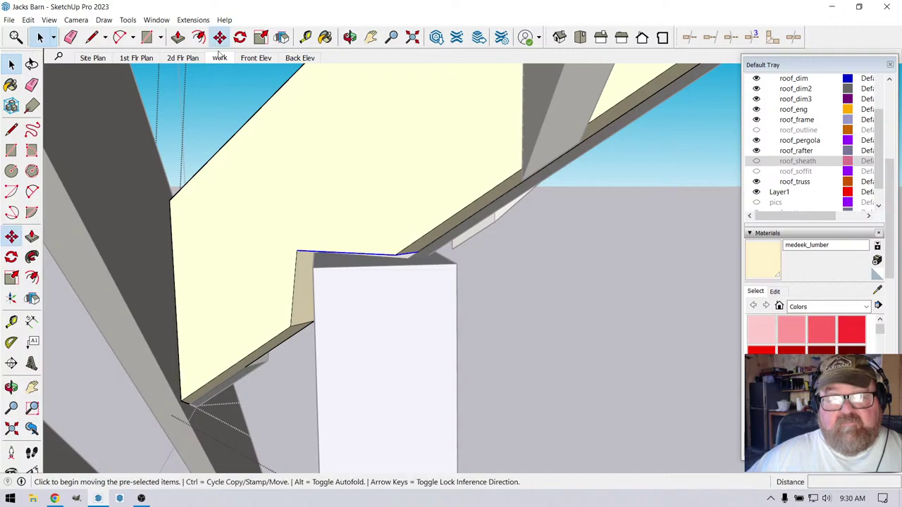
pyautogui.click(301, 251)
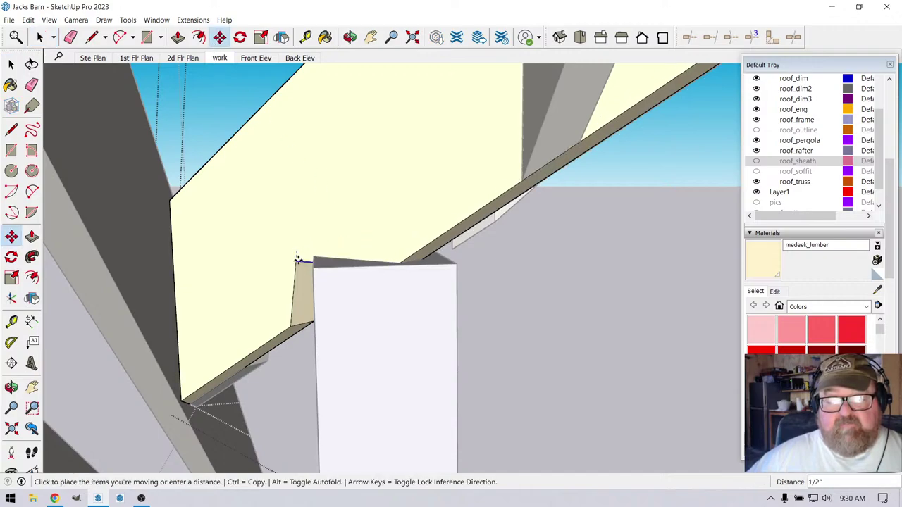
pyautogui.click(299, 258)
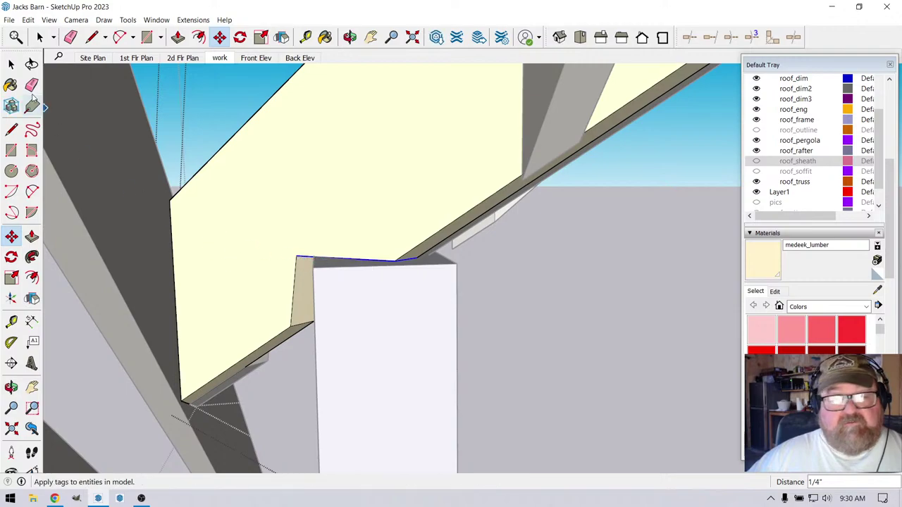
# Shift the notch's side edge 1/2" over
pyautogui.click(12, 64)
pyautogui.moveTo(234, 227); pyautogui.dragTo(320, 345)
pyautogui.click(220, 37)
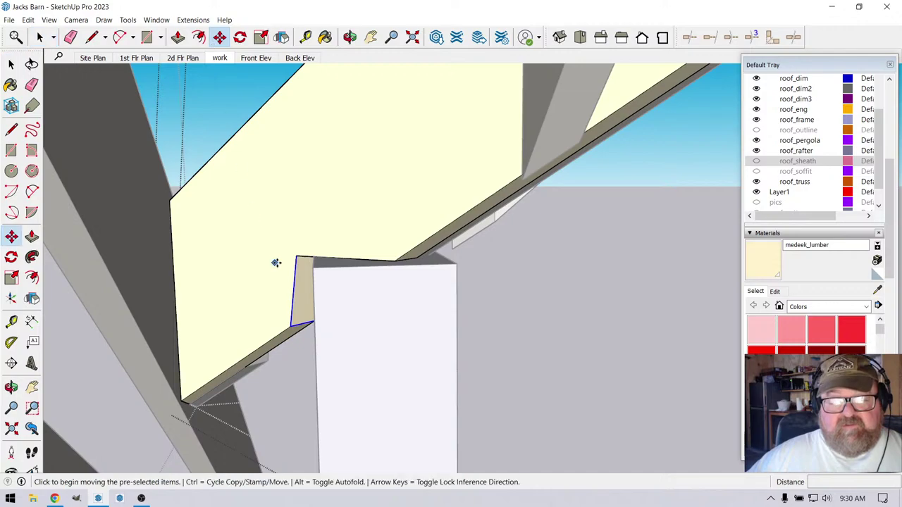
pyautogui.click(296, 259)
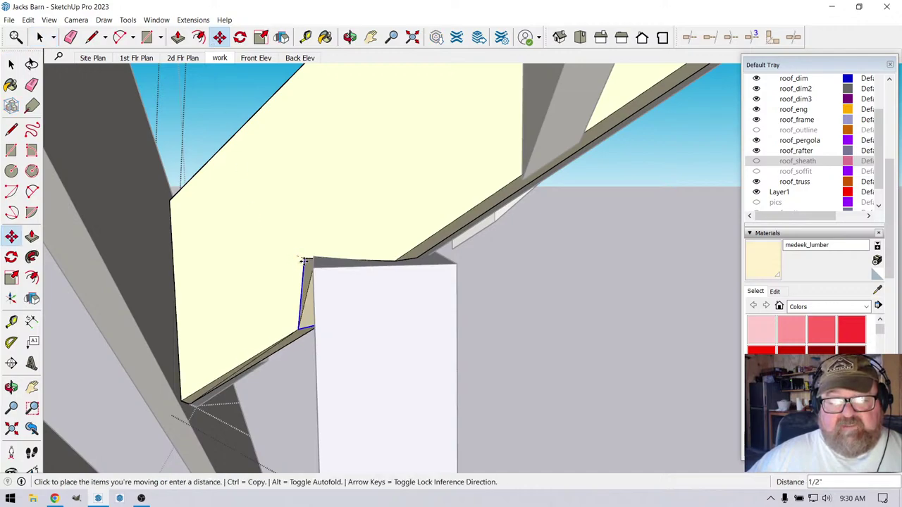
pyautogui.click(303, 259)
pyautogui.scroll(-2, 359, 277)
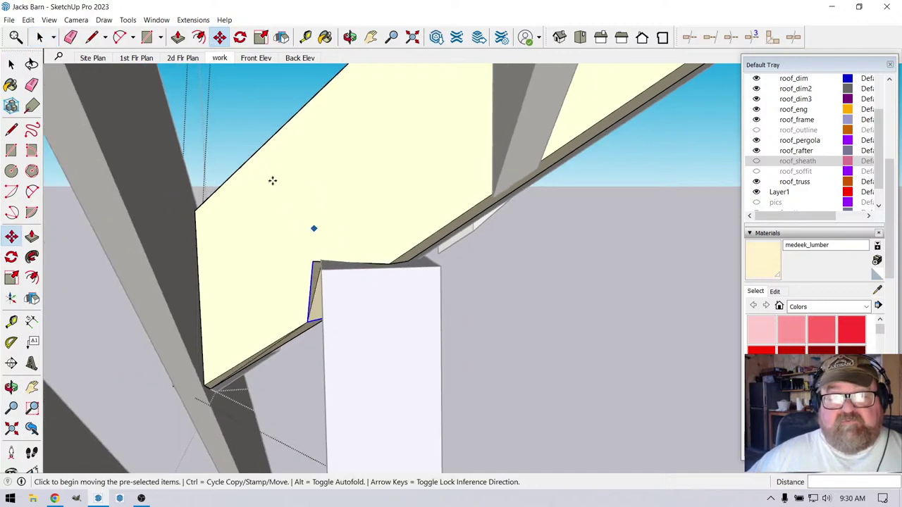
# Draw a line from the roof corner by the post to the board's top edge
pyautogui.click(91, 36)
pyautogui.scroll(-1, 320, 276)
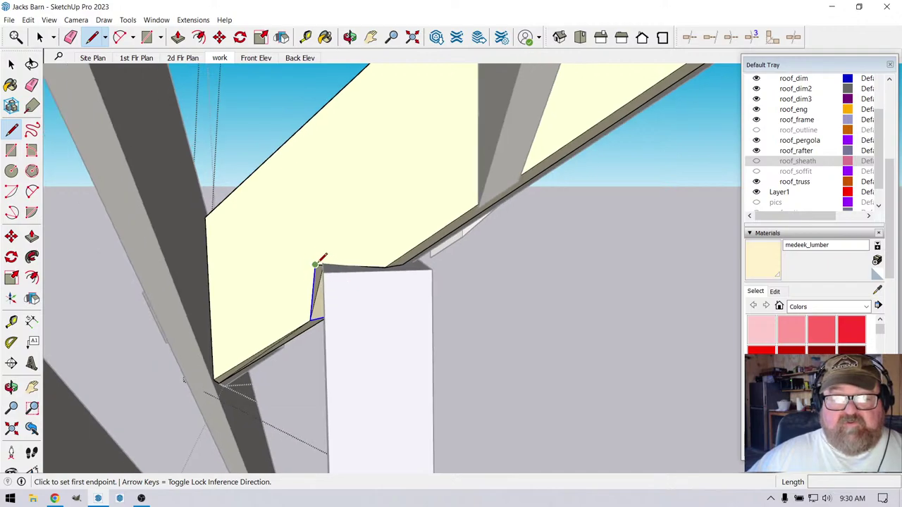
pyautogui.click(316, 265)
pyautogui.click(329, 103)
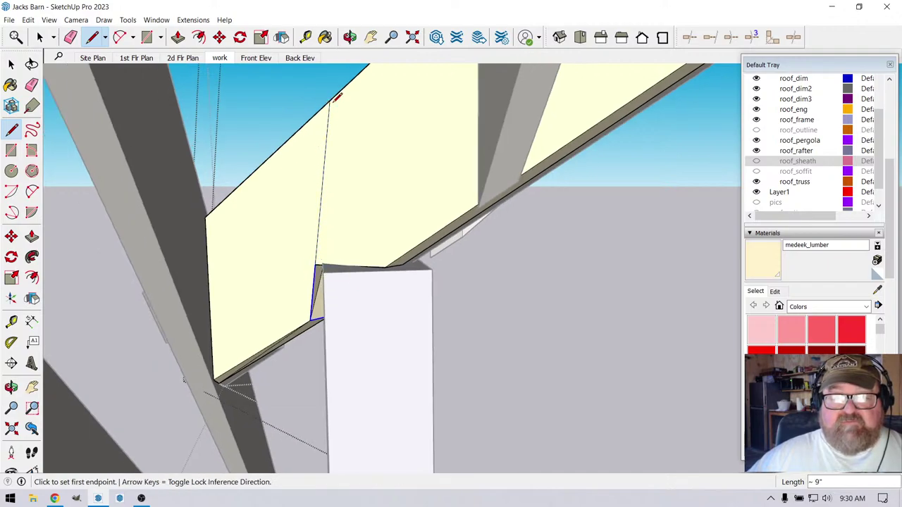
# Push/Pull the new face out 1 1/2", push it back, and erase the leftover line
pyautogui.click(178, 37)
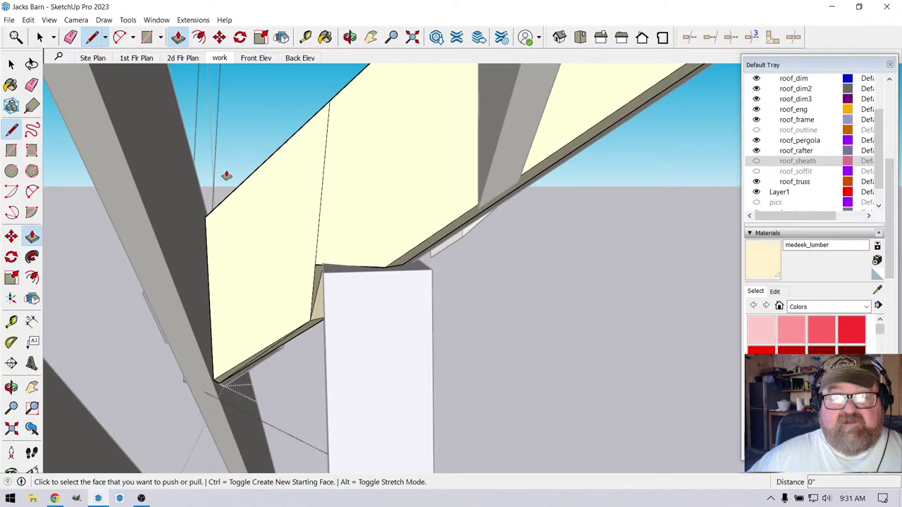
pyautogui.click(255, 204)
pyautogui.click(281, 212)
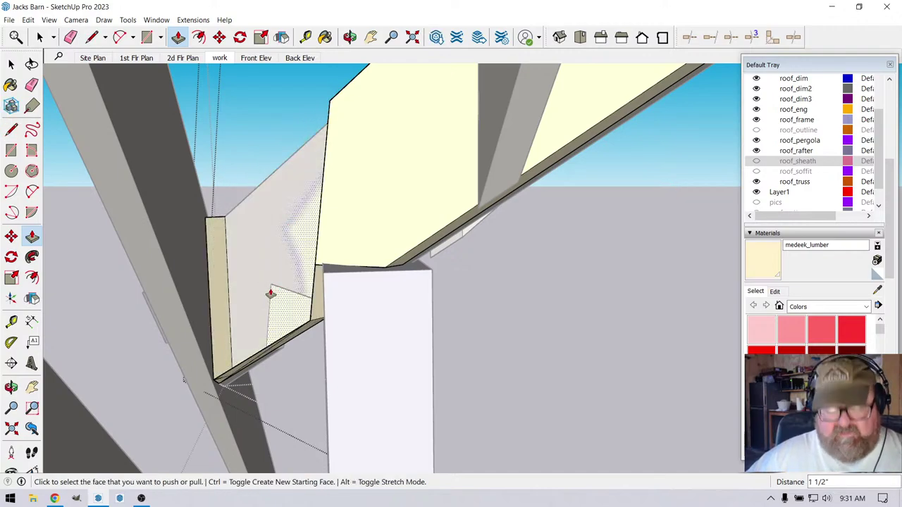
pyautogui.click(270, 293)
pyautogui.press('e')
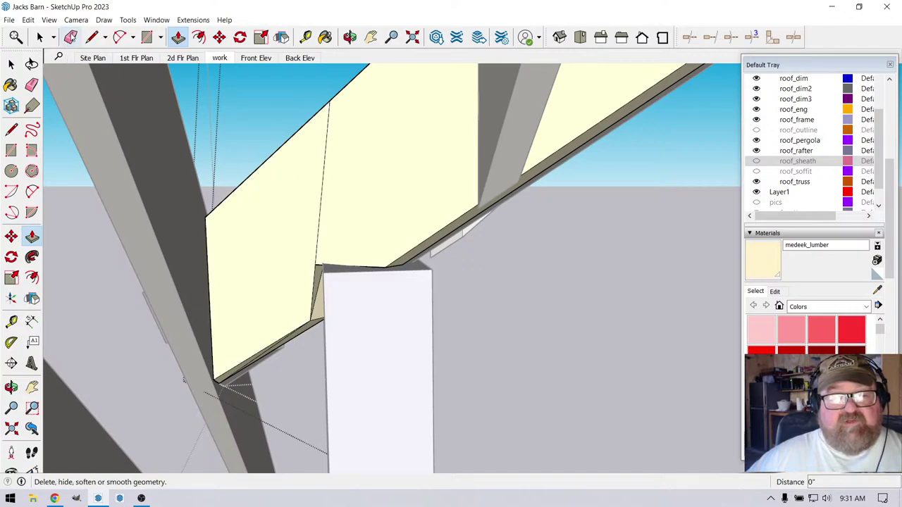
pyautogui.click(326, 172)
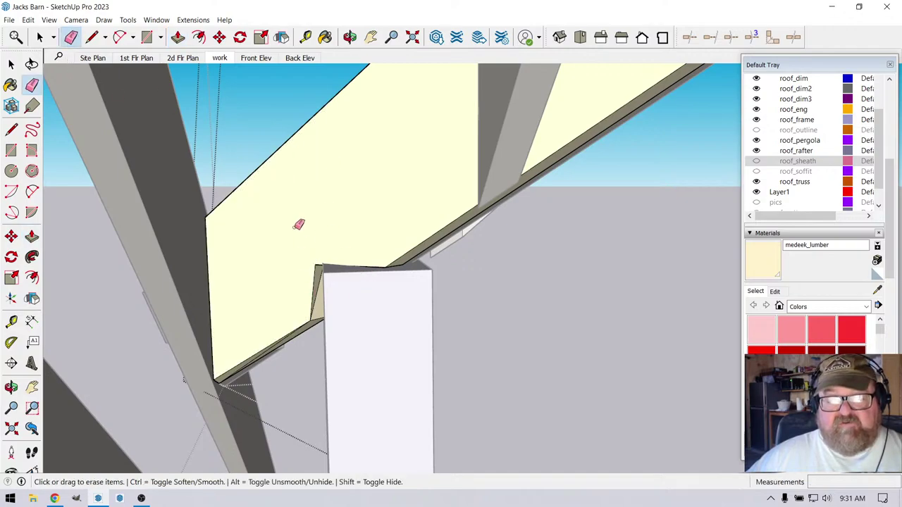
pyautogui.click(350, 36)
pyautogui.moveTo(374, 243); pyautogui.dragTo(410, 363)
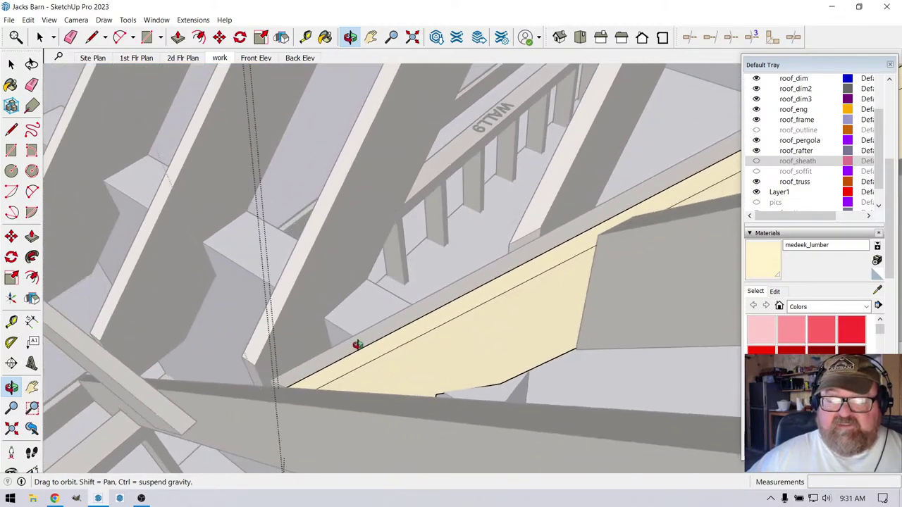
pyautogui.moveTo(313, 379); pyautogui.dragTo(231, 345)
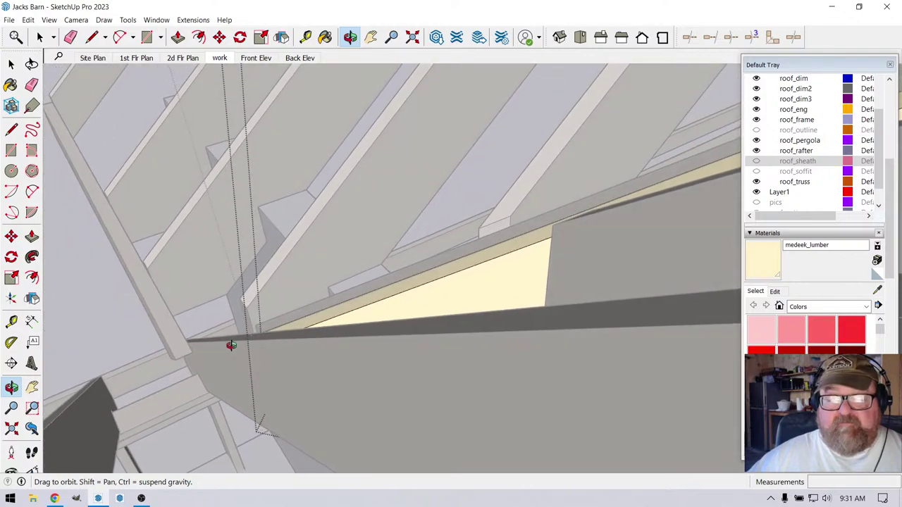
pyautogui.moveTo(350, 303); pyautogui.dragTo(320, 320)
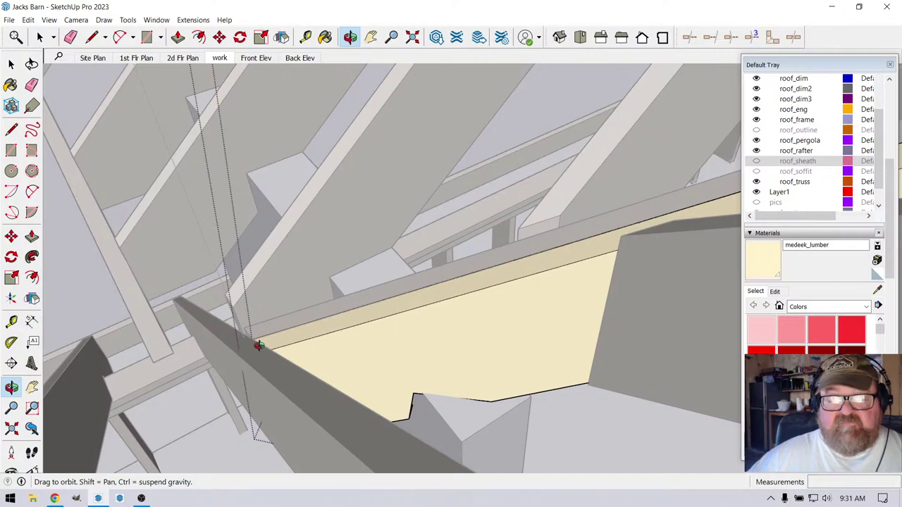
pyautogui.moveTo(325, 322); pyautogui.dragTo(150, 337)
pyautogui.moveTo(365, 318)
pyautogui.mouseDown()
pyautogui.moveTo(378, 324)
pyautogui.moveTo(354, 332)
pyautogui.moveTo(359, 325)
pyautogui.mouseUp()
pyautogui.click(41, 37)
pyautogui.moveTo(317, 184); pyautogui.dragTo(213, 261, button='middle')
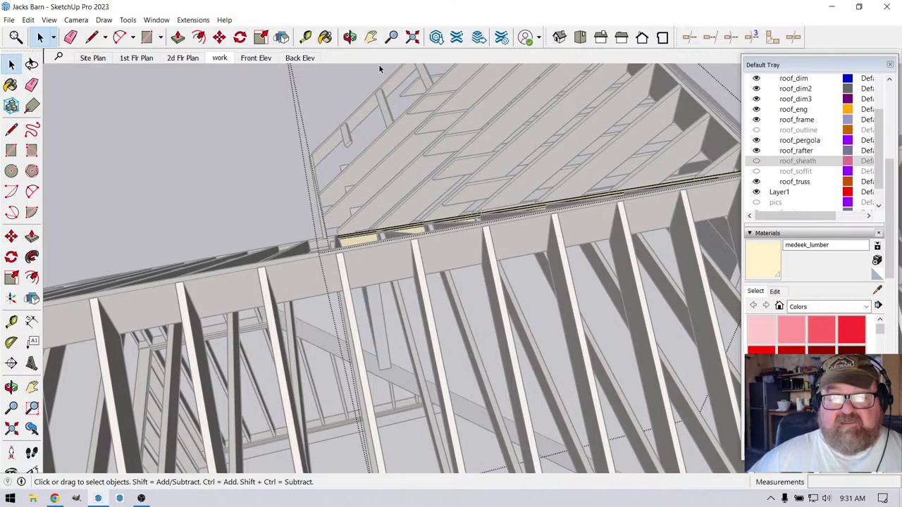
pyautogui.click(351, 37)
pyautogui.moveTo(395, 162); pyautogui.dragTo(361, 213)
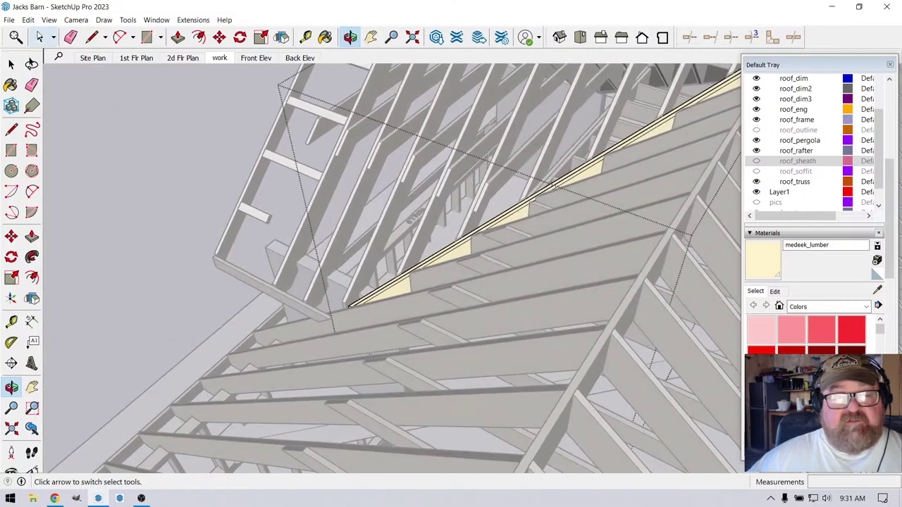
pyautogui.click(40, 37)
pyautogui.scroll(-6, 177, 176)
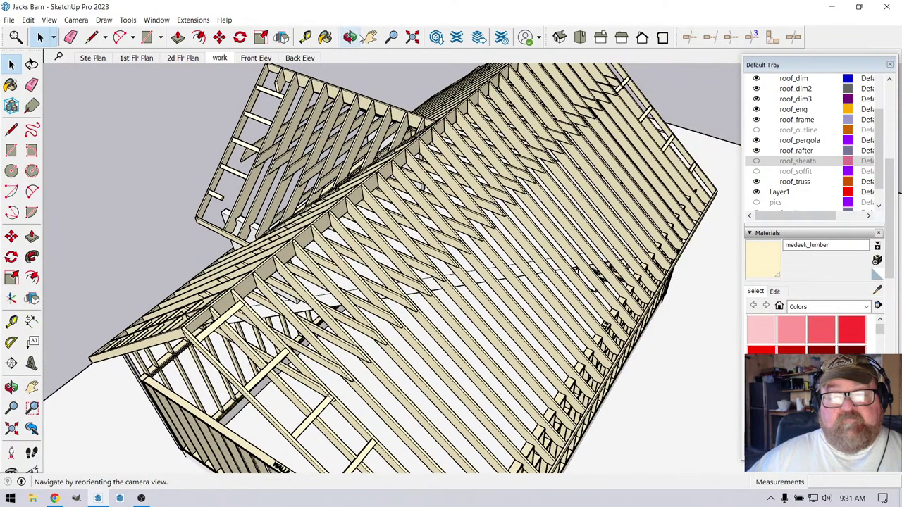
pyautogui.click(350, 37)
pyautogui.moveTo(423, 183); pyautogui.dragTo(533, 260)
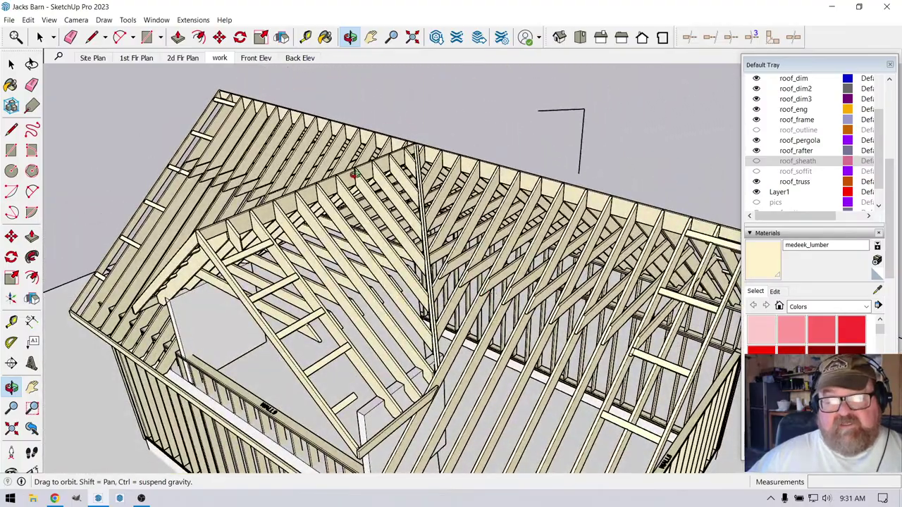
pyautogui.scroll(8, 451, 391)
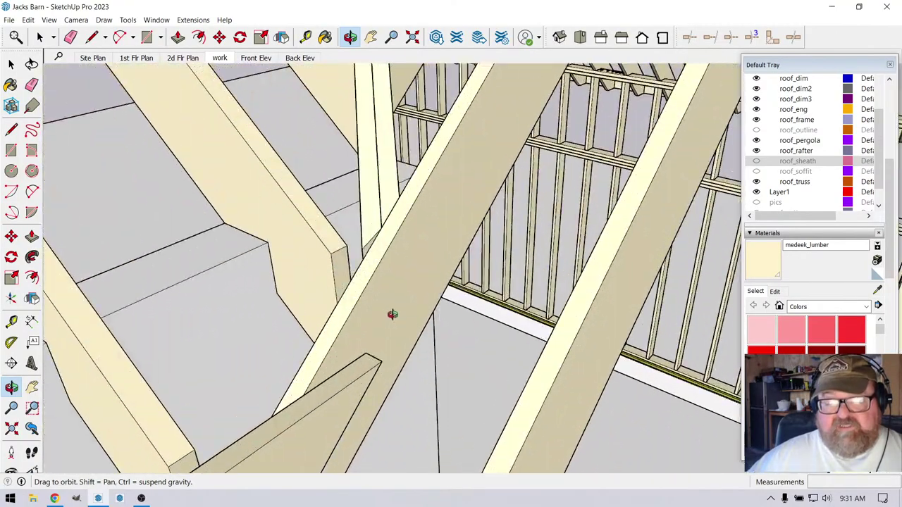
pyautogui.scroll(-2, 411, 275)
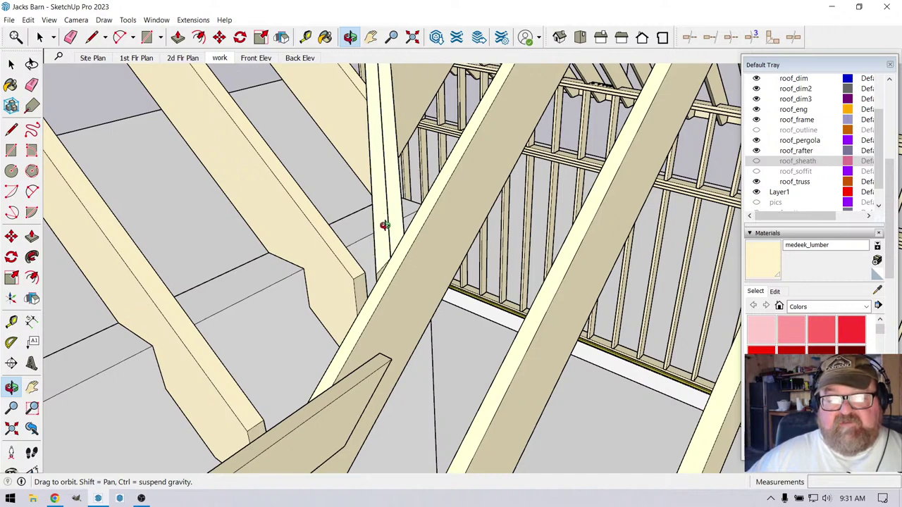
pyautogui.scroll(3, 381, 252)
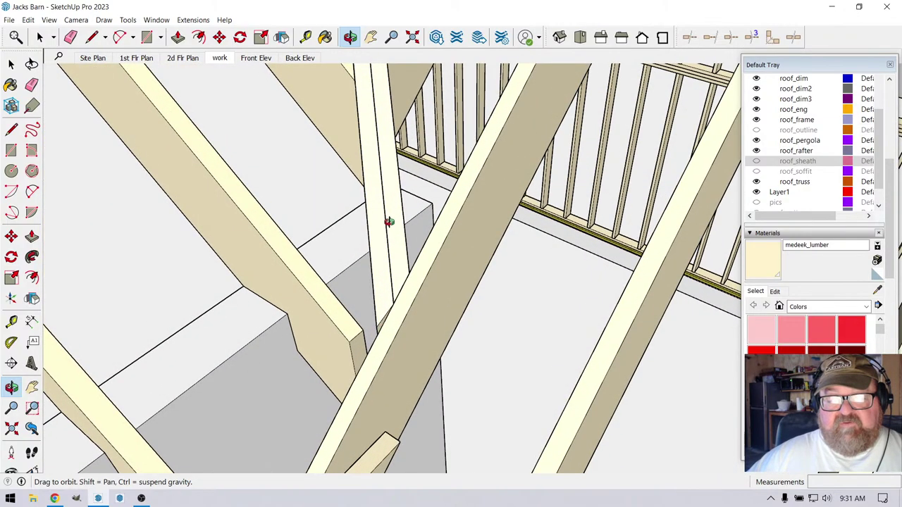
pyautogui.moveTo(376, 286); pyautogui.dragTo(224, 146)
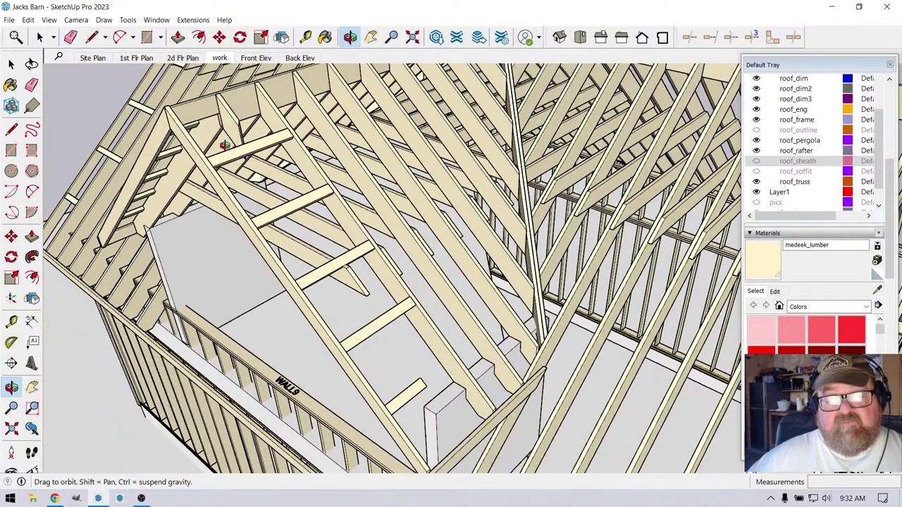
pyautogui.moveTo(334, 221); pyautogui.dragTo(364, 247)
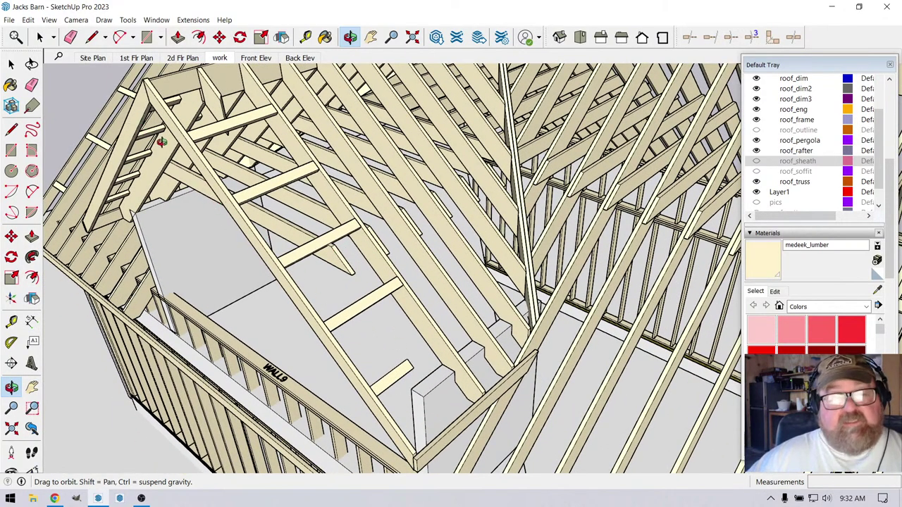
# Explode the framing component near the ridge and delete its small rafter piece
pyautogui.click(39, 36)
pyautogui.click(210, 90)
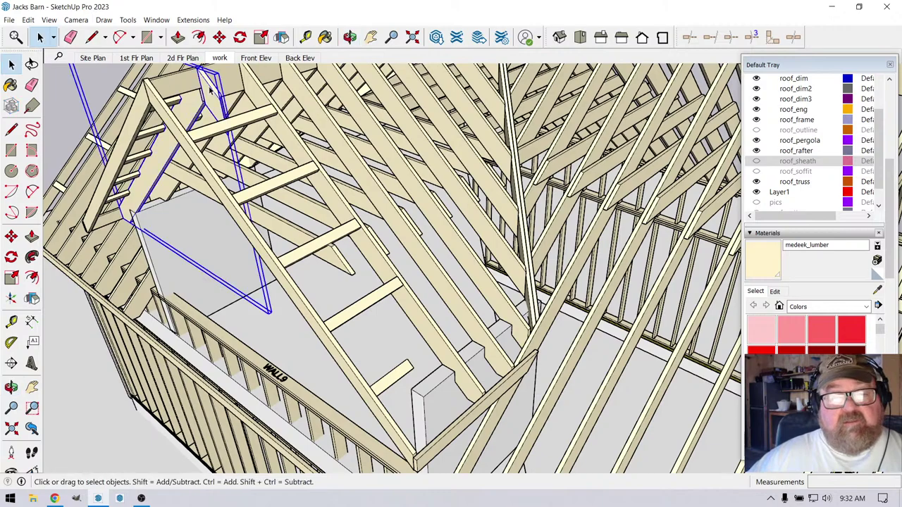
pyautogui.doubleClick(210, 90)
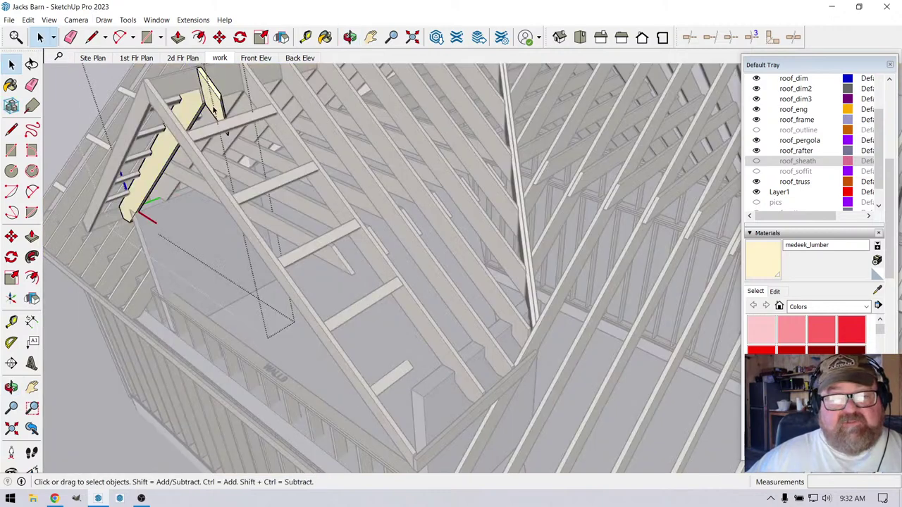
pyautogui.scroll(-5, 86, 133)
pyautogui.click(81, 122)
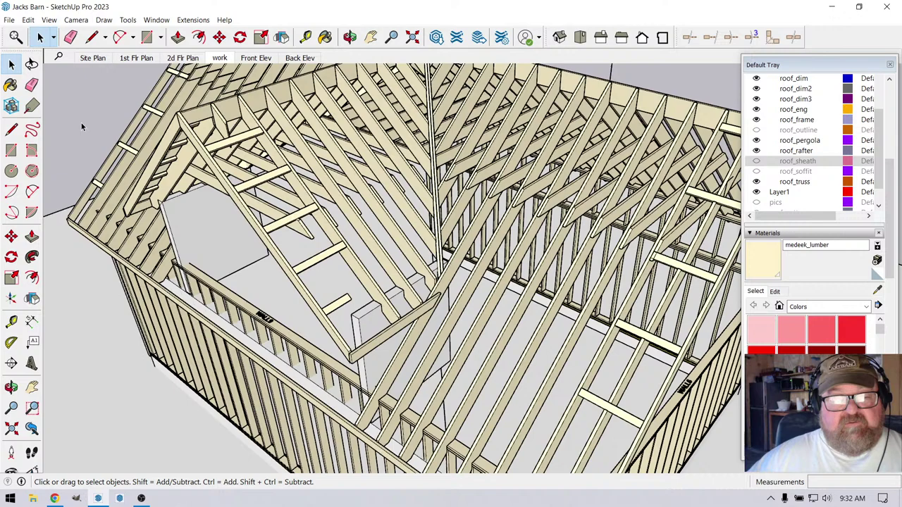
pyautogui.click(218, 128)
pyautogui.click(220, 128)
pyautogui.rightClick(222, 128)
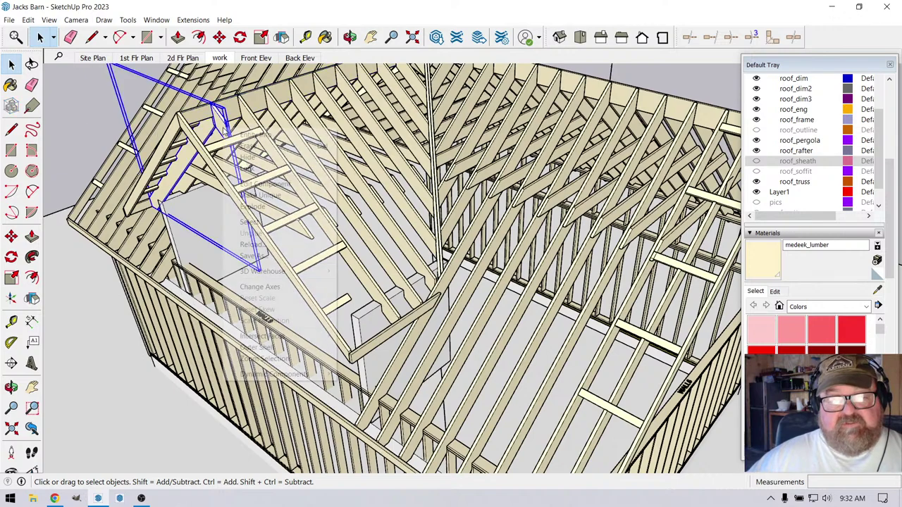
pyautogui.click(248, 206)
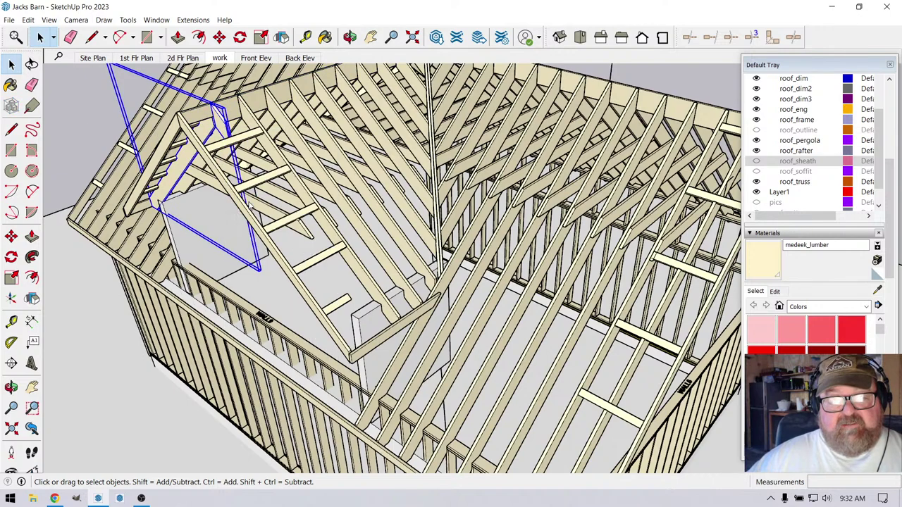
pyautogui.click(227, 128)
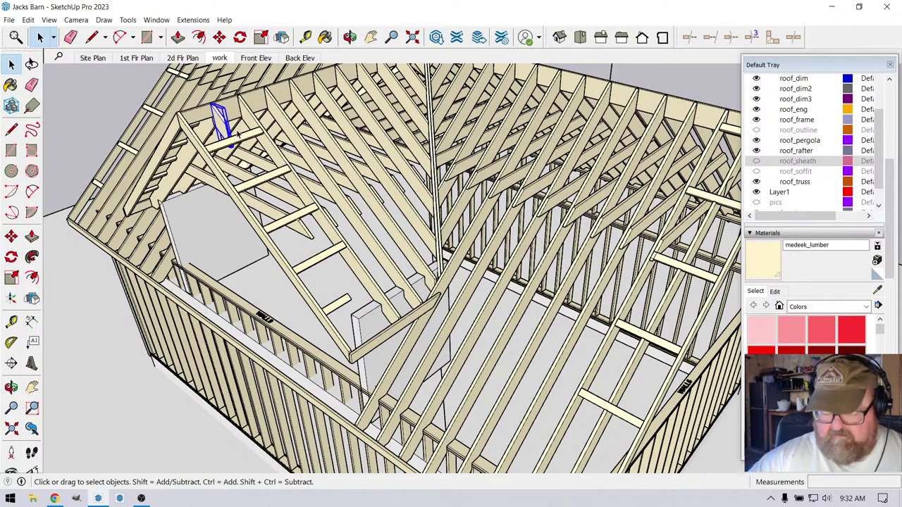
pyautogui.press('Delete')
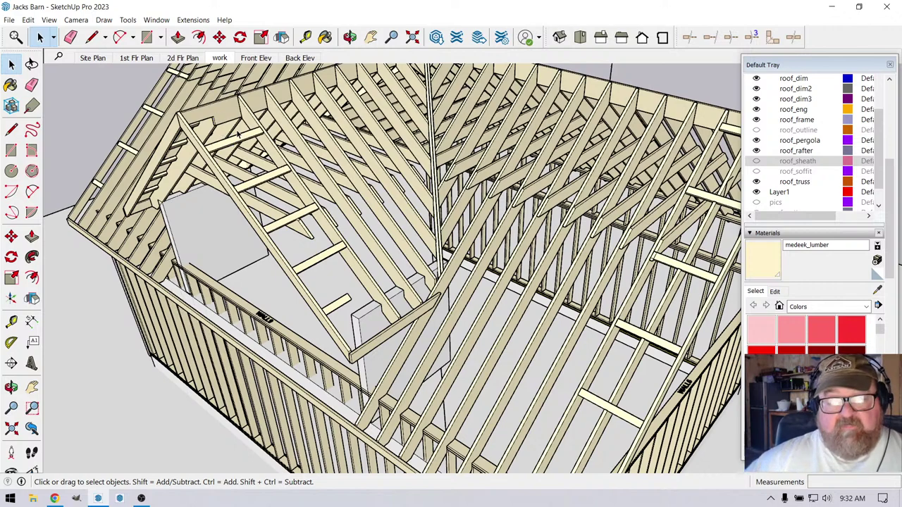
# Copy a gable rafter with Move and Ctrl into its new spot in the framing
pyautogui.click(277, 110)
pyautogui.press('m')
pyautogui.moveTo(278, 107); pyautogui.dragTo(295, 83, button='middle')
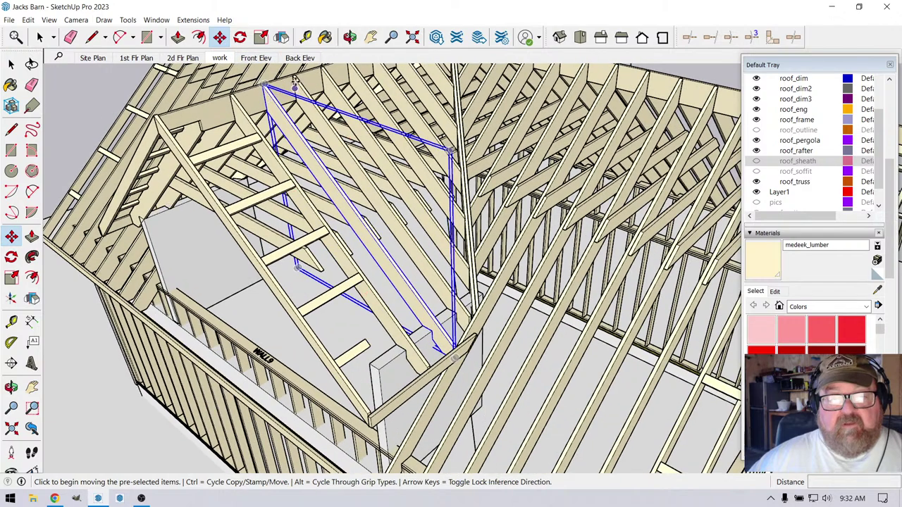
pyautogui.click(294, 84)
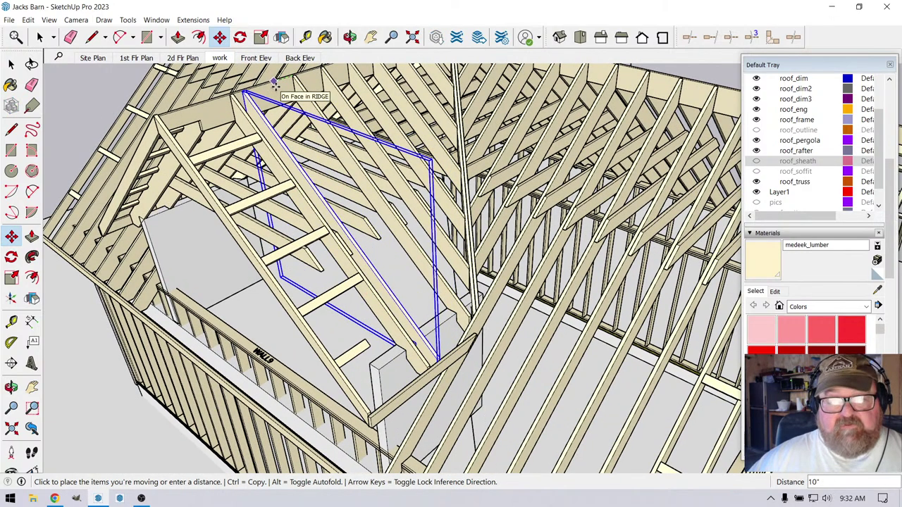
pyautogui.press('ctrl')
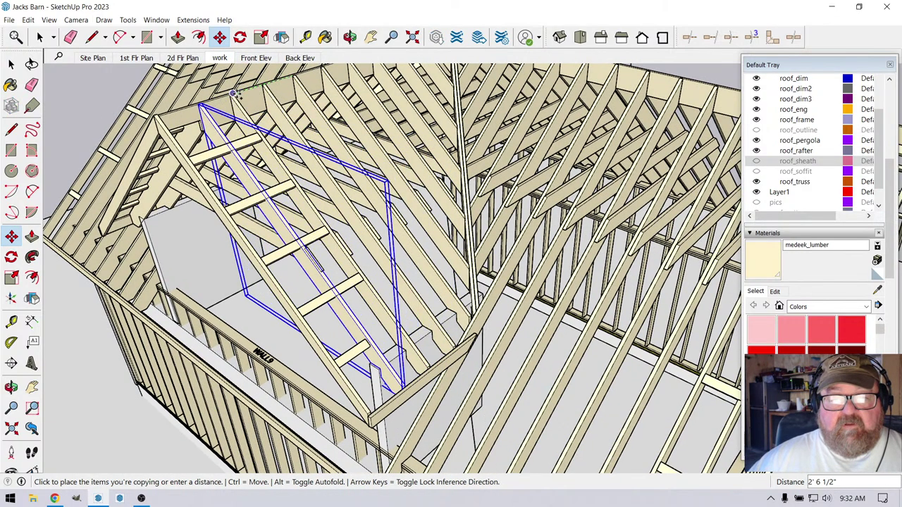
pyautogui.scroll(3, 232, 95)
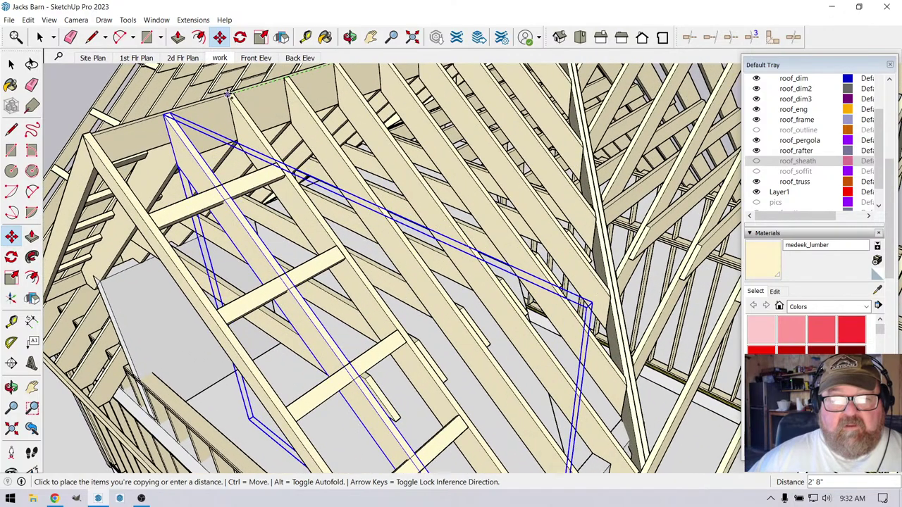
pyautogui.click(229, 95)
pyautogui.moveTo(229, 95)
pyautogui.mouseDown(button='middle')
pyautogui.moveTo(215, 97)
pyautogui.moveTo(233, 101)
pyautogui.mouseUp(button='middle')
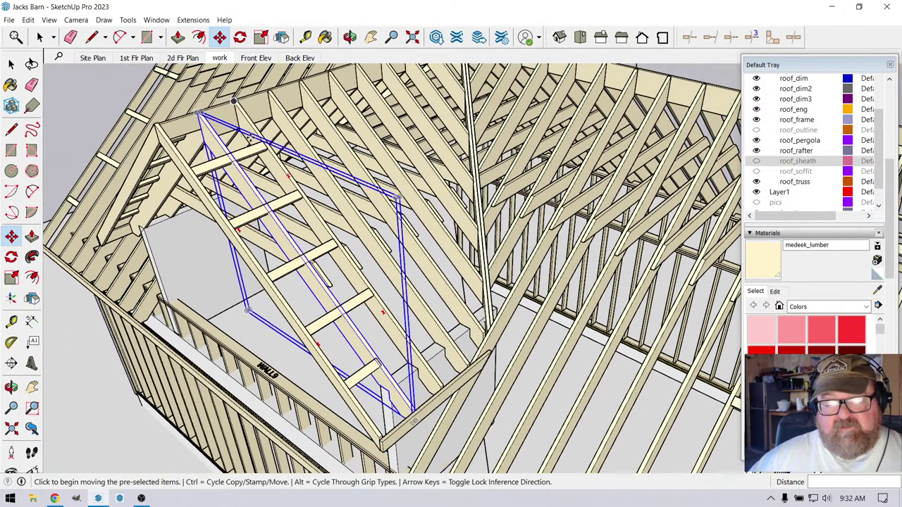
pyautogui.click(350, 37)
pyautogui.moveTo(359, 134)
pyautogui.mouseDown()
pyautogui.moveTo(385, 176)
pyautogui.moveTo(360, 138)
pyautogui.mouseUp()
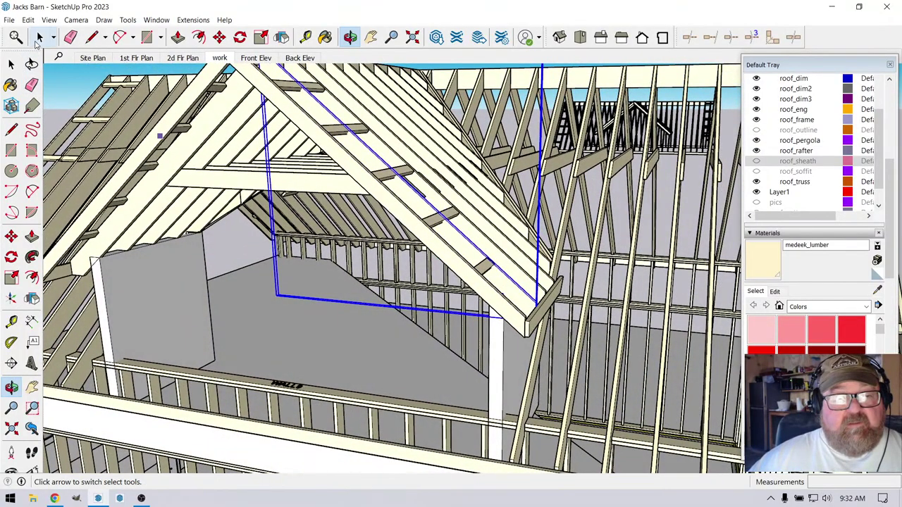
# Orbit under the roof, past the stairs, to the rafter-to-beam connection
pyautogui.click(38, 39)
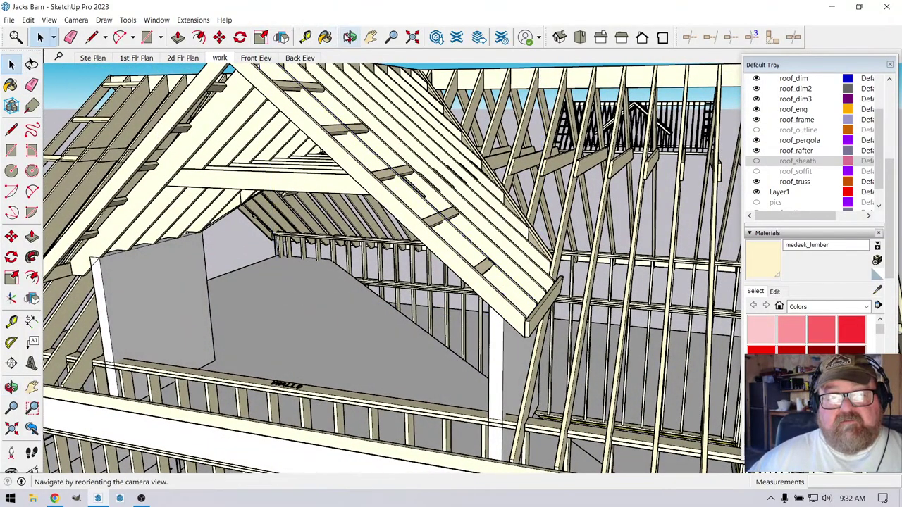
pyautogui.click(350, 37)
pyautogui.moveTo(106, 451); pyautogui.dragTo(152, 243)
pyautogui.moveTo(435, 185); pyautogui.dragTo(469, 254)
pyautogui.moveTo(456, 289); pyautogui.dragTo(480, 326)
pyautogui.moveTo(444, 225); pyautogui.dragTo(451, 184)
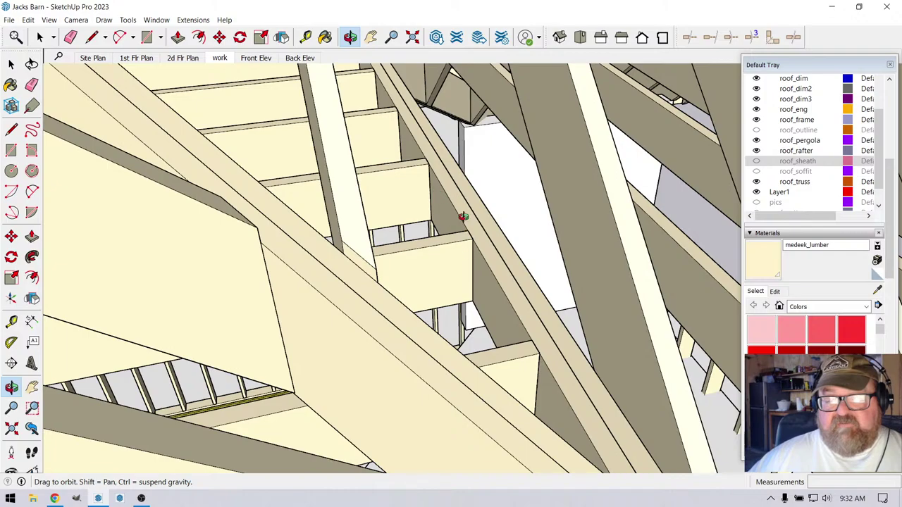
pyautogui.moveTo(411, 105); pyautogui.dragTo(304, 238)
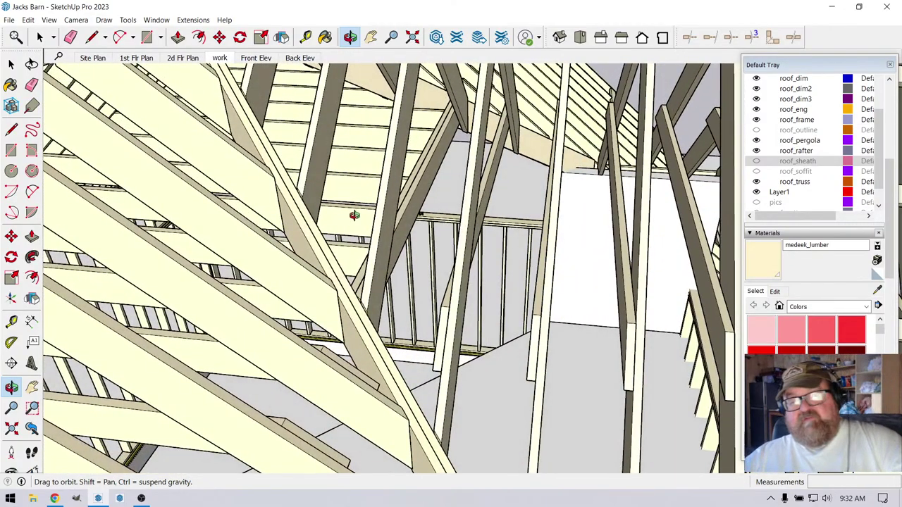
pyautogui.moveTo(367, 237); pyautogui.dragTo(447, 279)
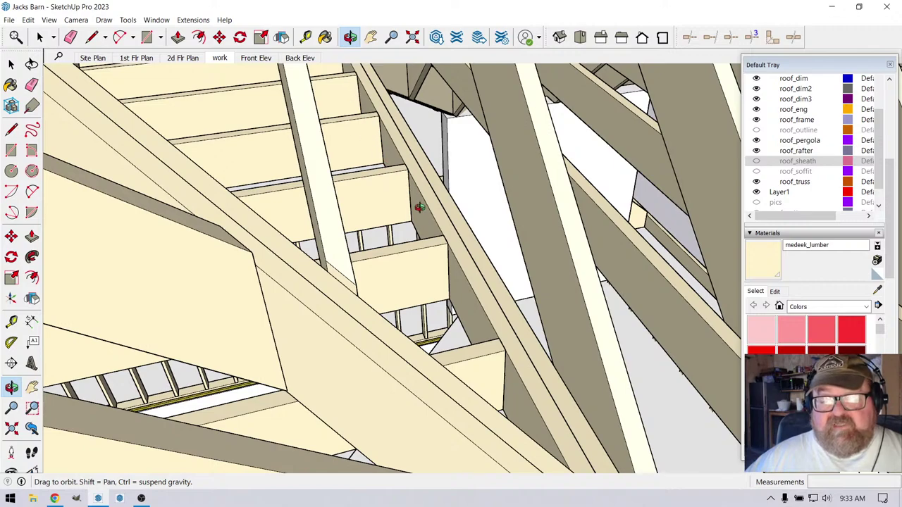
pyautogui.moveTo(419, 207); pyautogui.dragTo(441, 233)
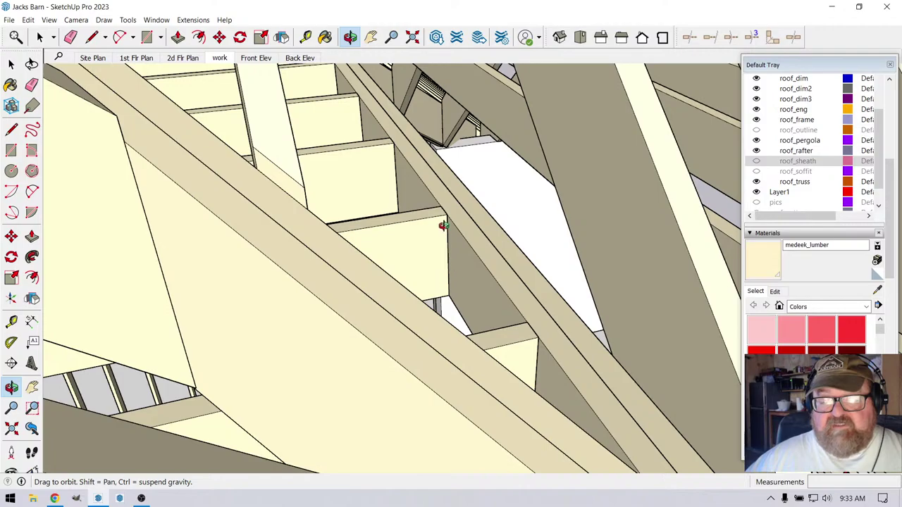
pyautogui.moveTo(470, 288); pyautogui.dragTo(493, 173)
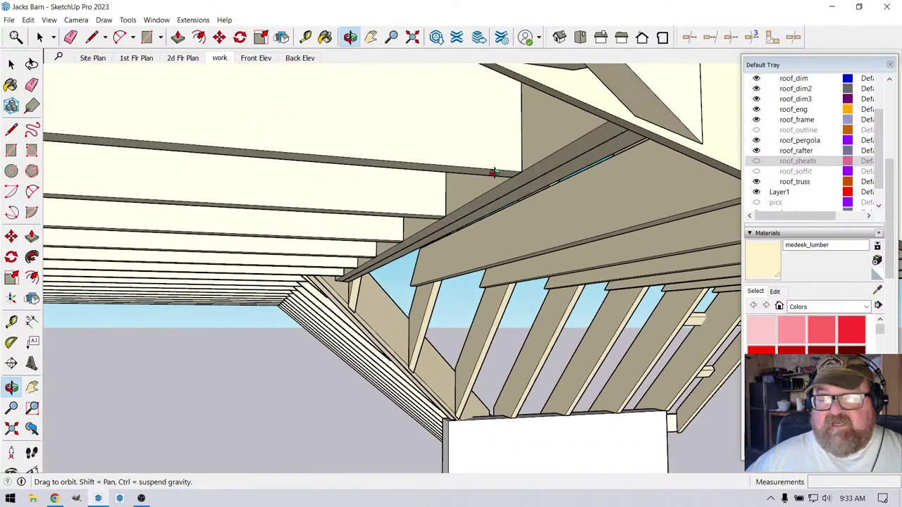
pyautogui.moveTo(459, 225); pyautogui.dragTo(440, 186)
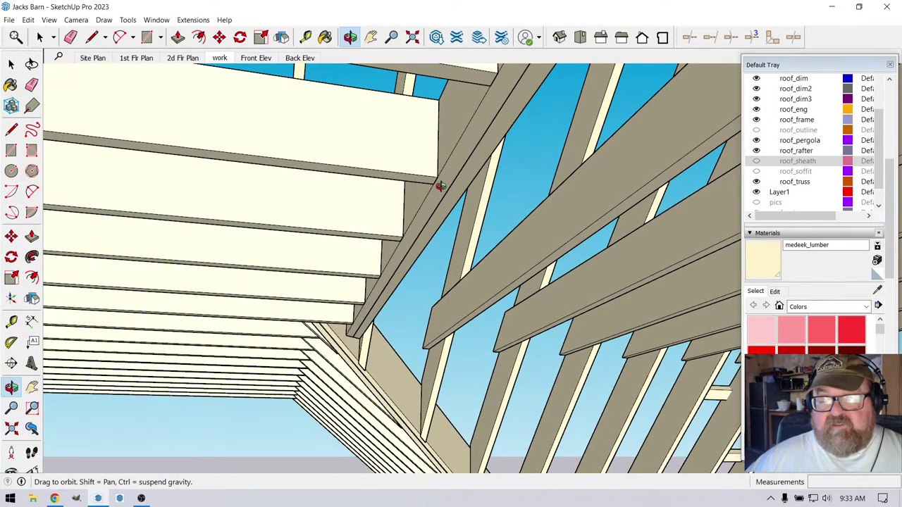
pyautogui.moveTo(392, 226)
pyautogui.mouseDown()
pyautogui.moveTo(369, 254)
pyautogui.moveTo(372, 271)
pyautogui.moveTo(409, 224)
pyautogui.mouseUp()
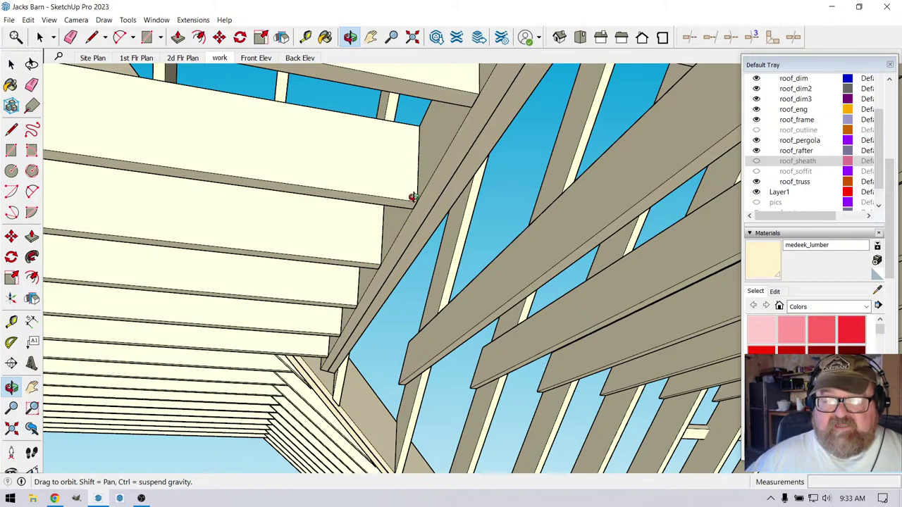
pyautogui.moveTo(412, 198); pyautogui.dragTo(556, 148)
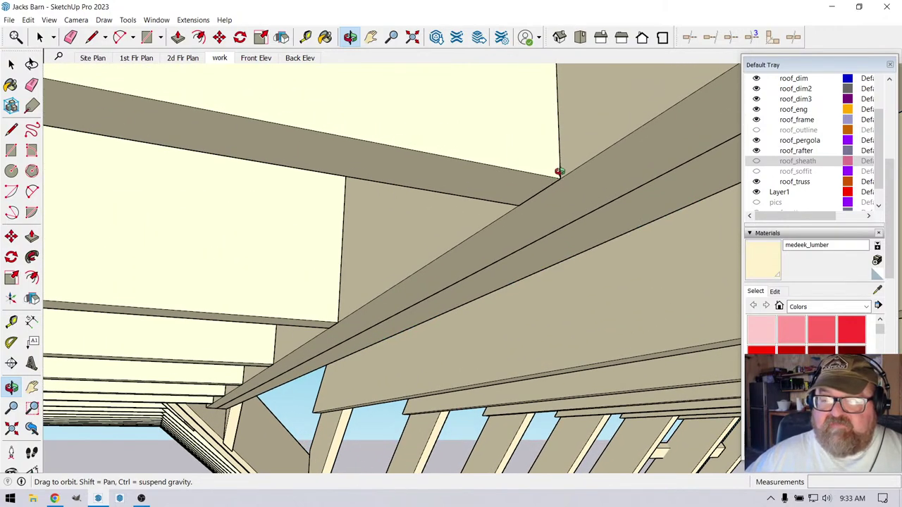
# Open 3D Warehouse from the Window menu and search for 'joist hanger'
pyautogui.click(193, 20)
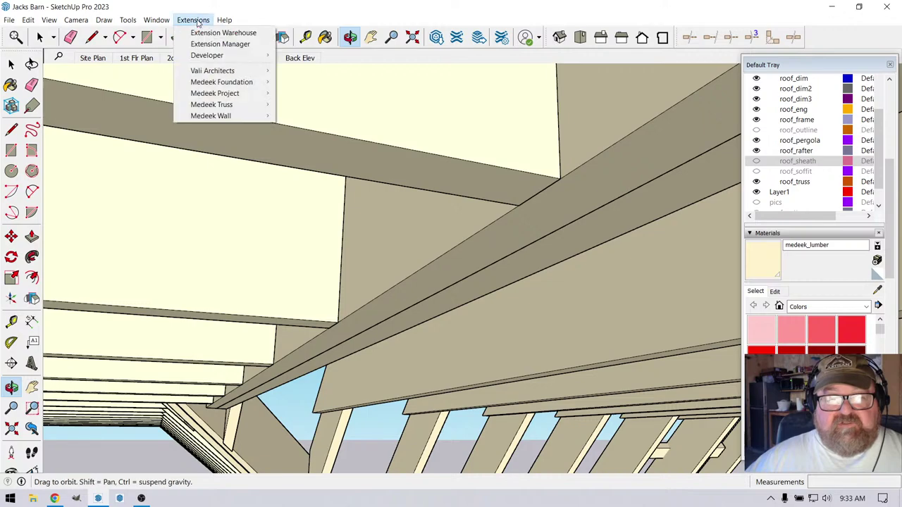
pyautogui.moveTo(213, 95)
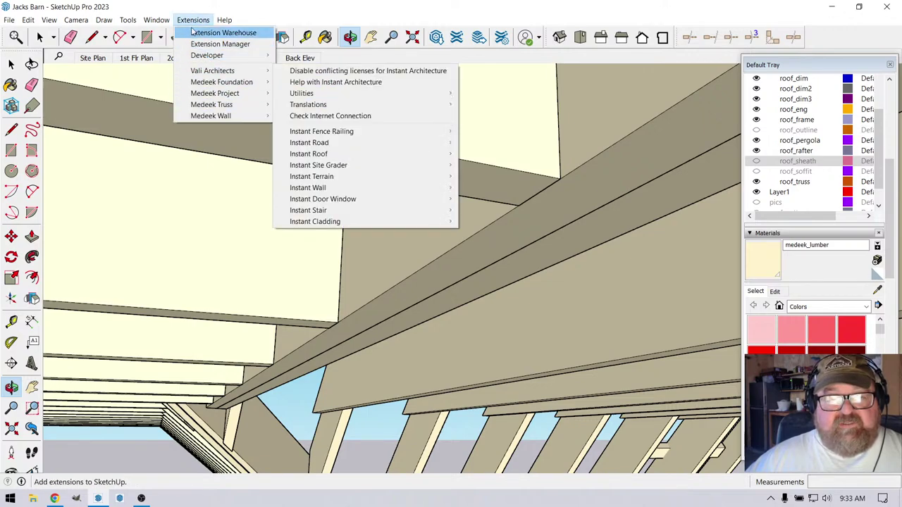
pyautogui.moveTo(167, 21)
pyautogui.click(180, 101)
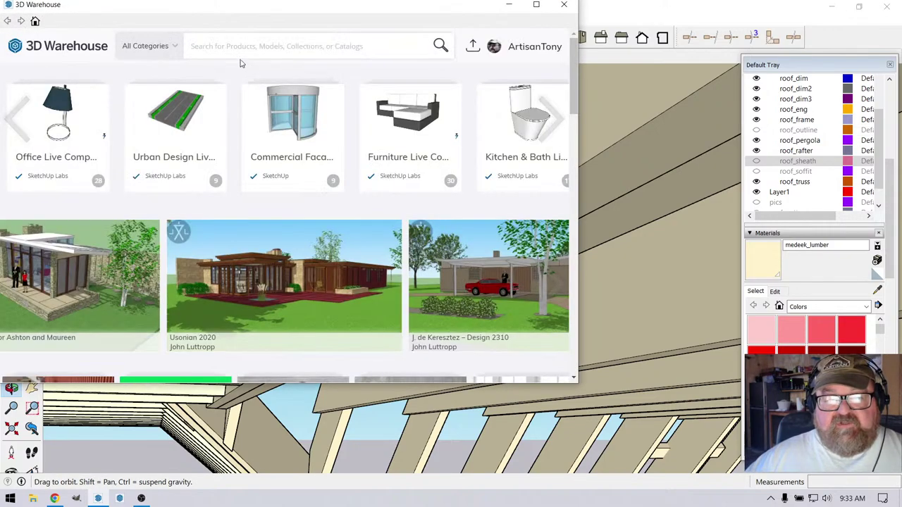
pyautogui.click(236, 46)
pyautogui.write('jo')
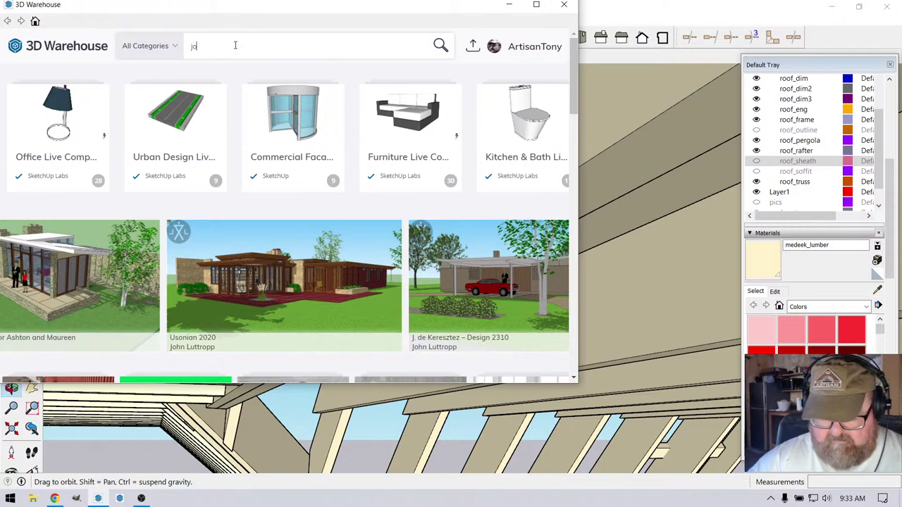
pyautogui.write('ist hanger')
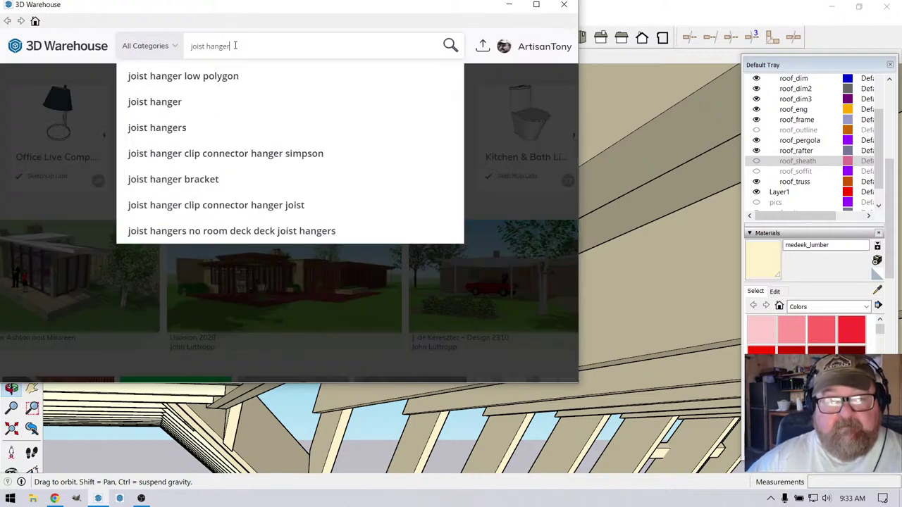
pyautogui.press('Return')
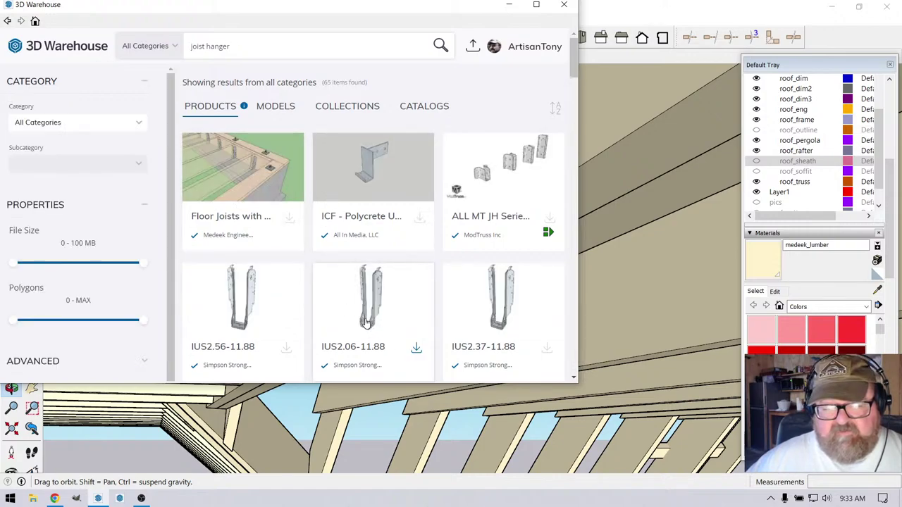
# Download the LU28 joist hanger and load it directly into the model
pyautogui.scroll(-3, 363, 318)
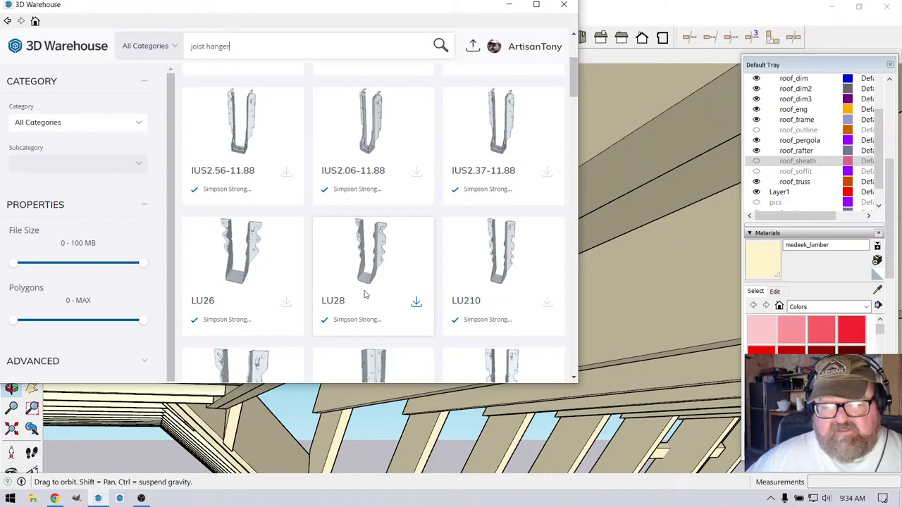
pyautogui.click(368, 268)
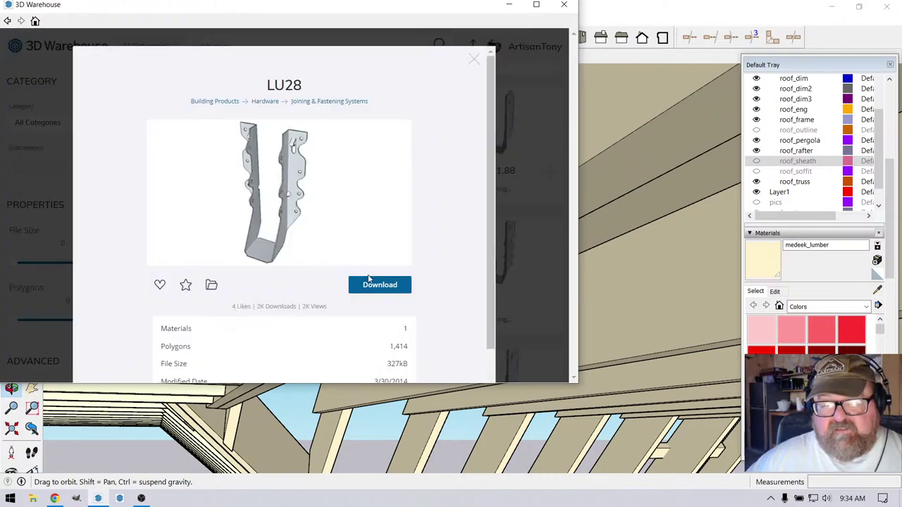
pyautogui.click(365, 286)
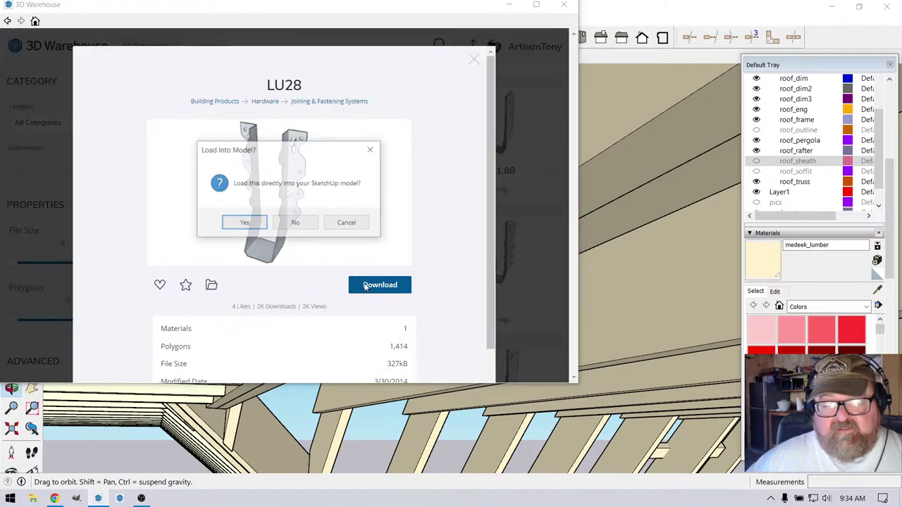
pyautogui.click(245, 222)
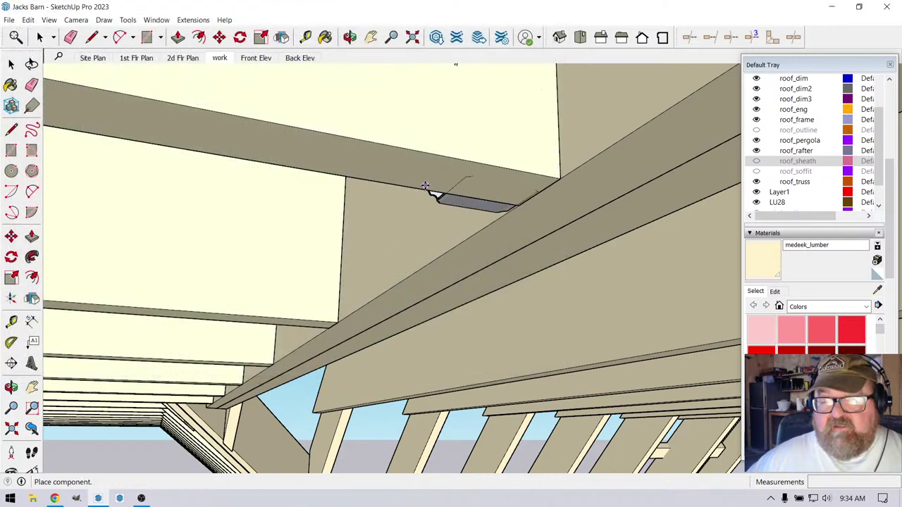
# Drop the LU28 hanger onto the beam and rotate it 180 degrees
pyautogui.click(428, 163)
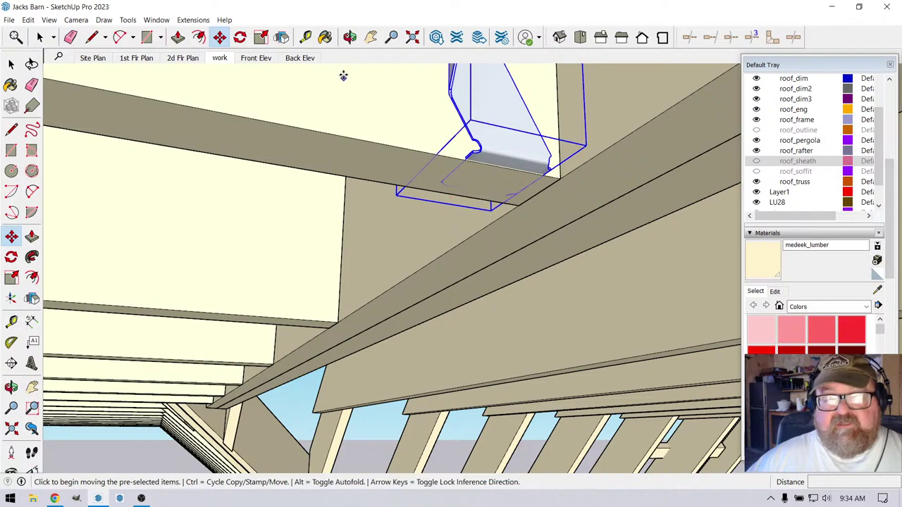
pyautogui.click(240, 37)
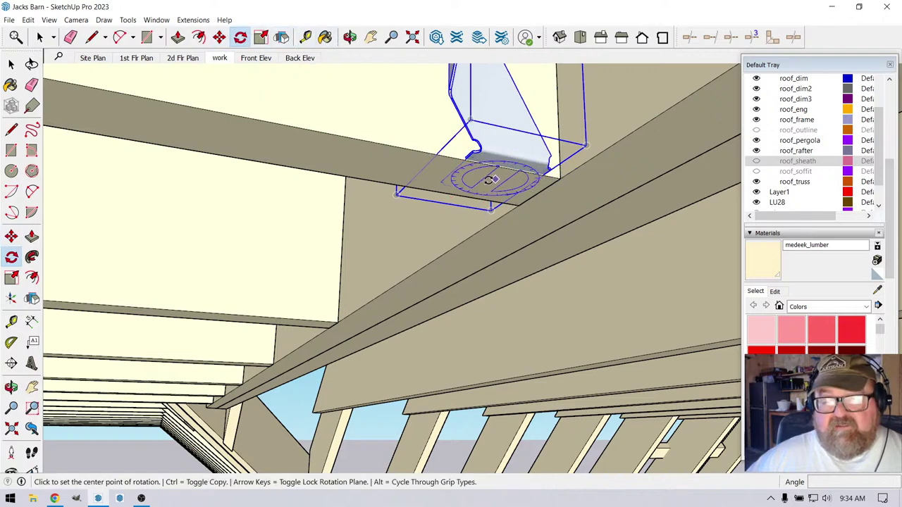
pyautogui.click(502, 185)
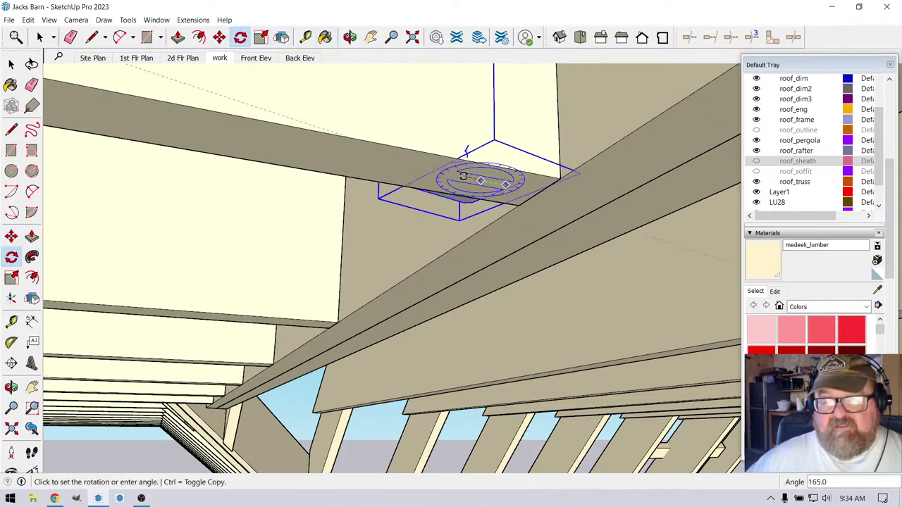
pyautogui.click(462, 176)
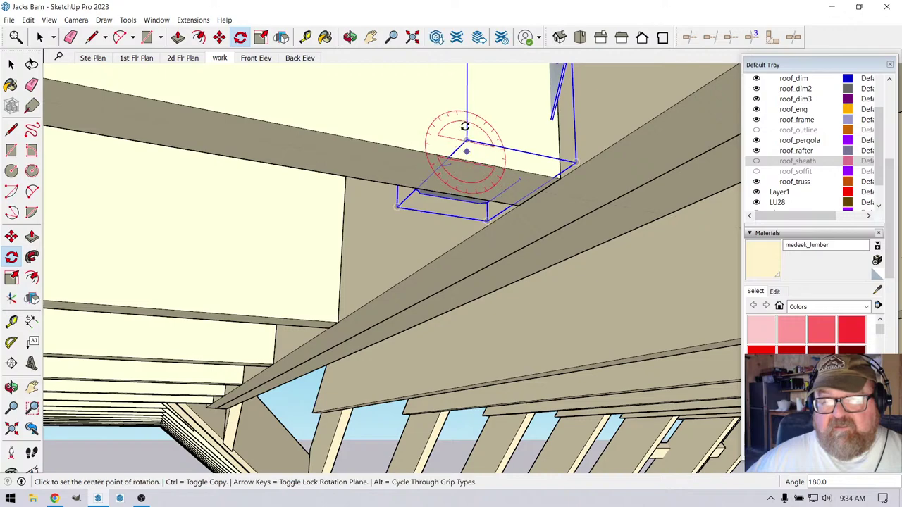
# Shift the hanger 1/4" over and set it slightly lower on the beam
pyautogui.click(219, 37)
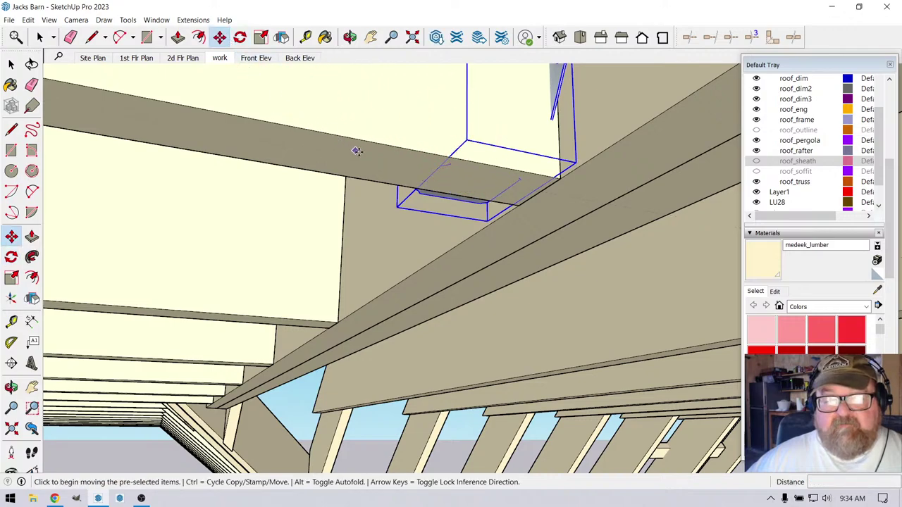
pyautogui.click(629, 136)
pyautogui.click(514, 143)
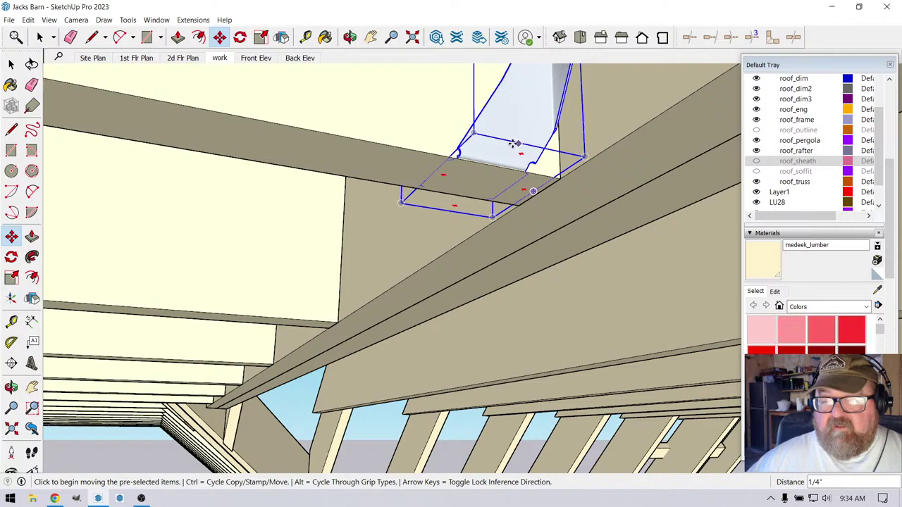
pyautogui.click(595, 137)
pyautogui.click(530, 184)
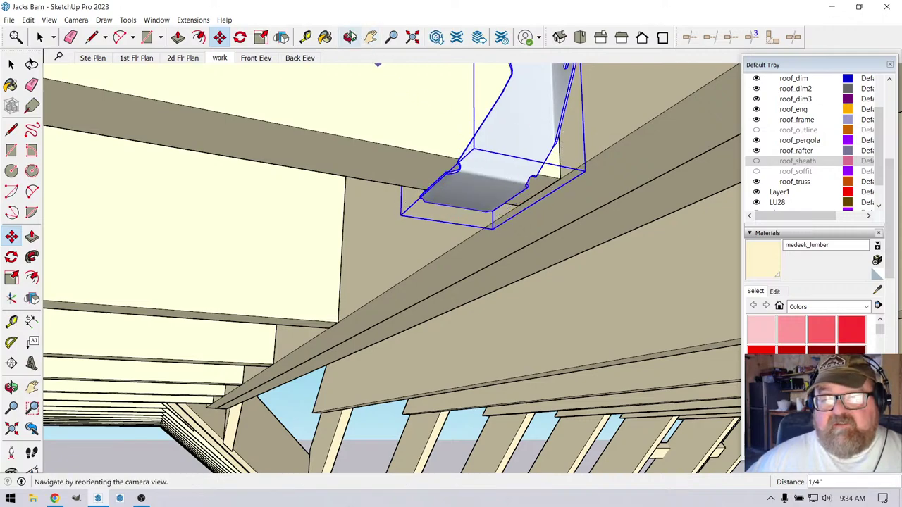
pyautogui.click(351, 37)
pyautogui.moveTo(529, 139); pyautogui.dragTo(373, 117)
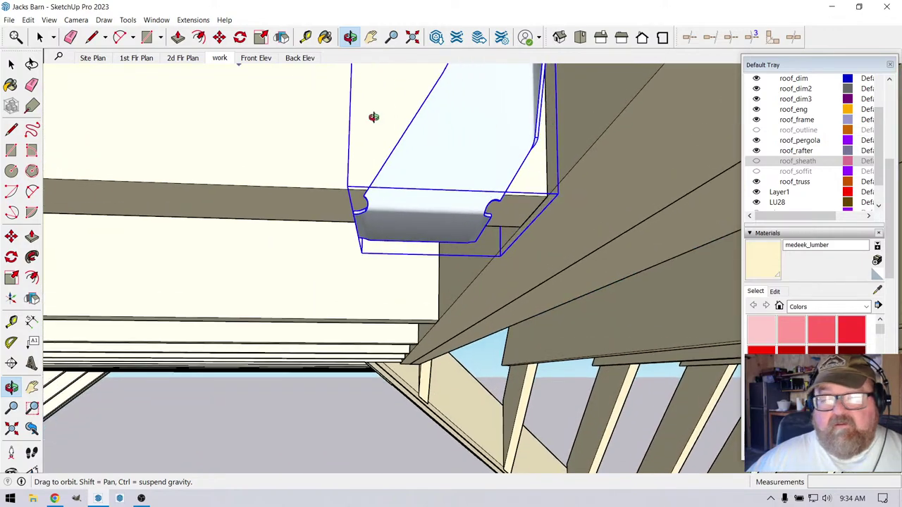
# Nudge the hanger into its adjusted position and inspect it from underneath
pyautogui.click(219, 37)
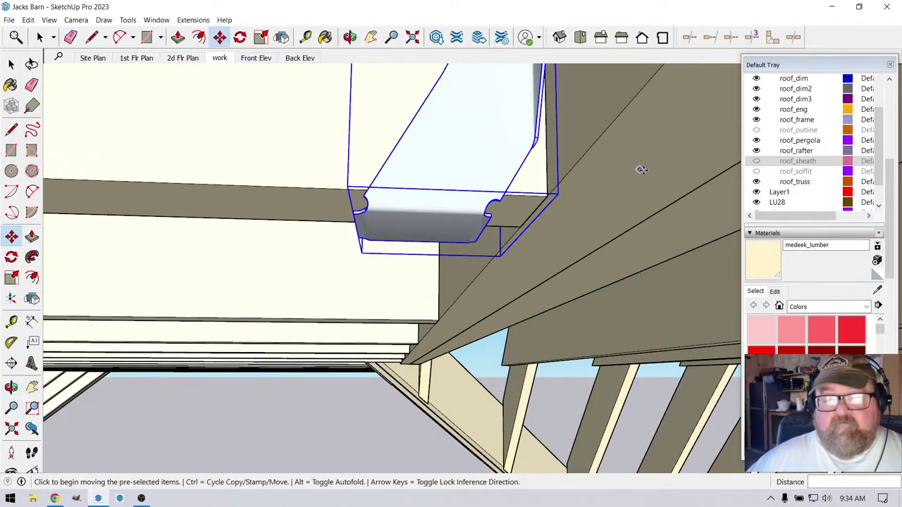
pyautogui.click(538, 139)
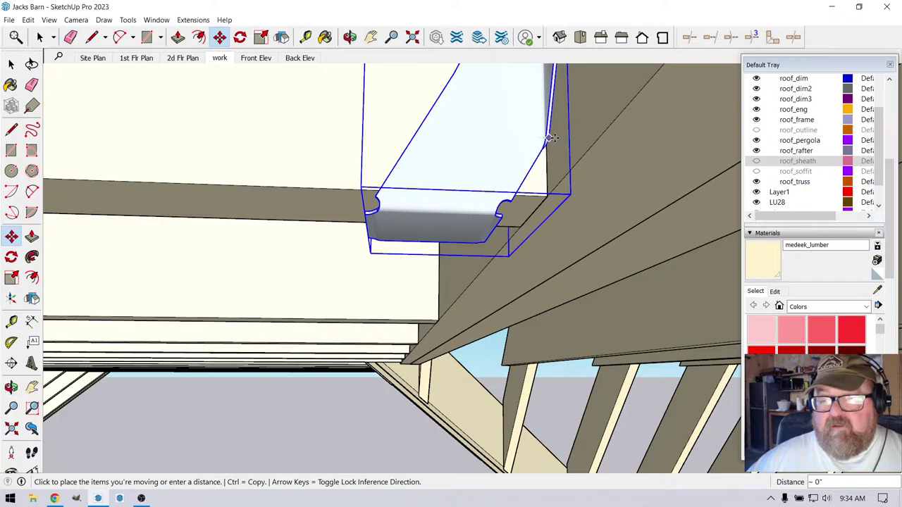
pyautogui.click(552, 138)
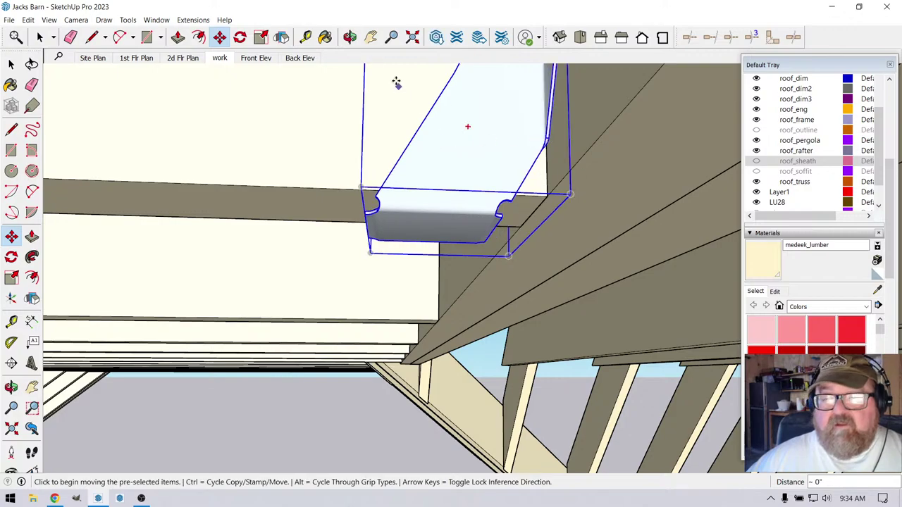
pyautogui.click(352, 39)
pyautogui.moveTo(493, 148); pyautogui.dragTo(473, 225)
# Move the hanger about 1/4" so its seat sits snugly against the wall face
pyautogui.press('m')
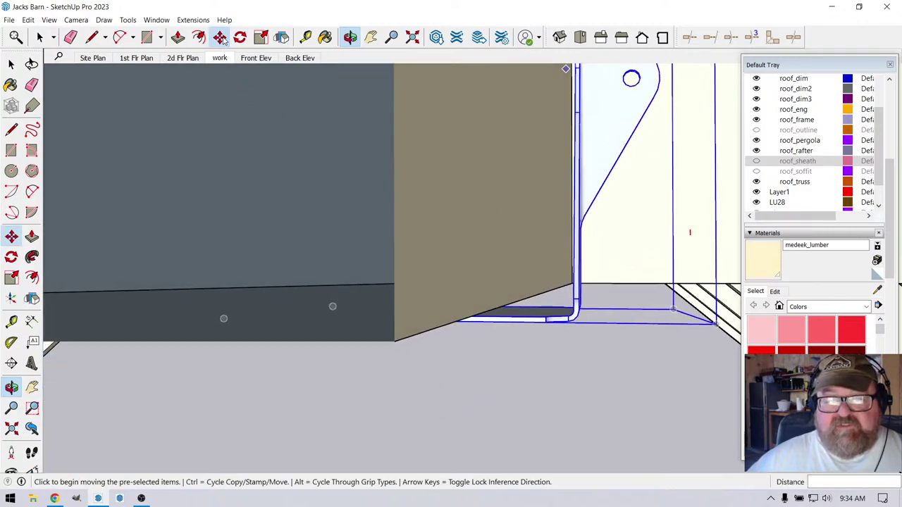
pyautogui.moveTo(493, 212); pyautogui.dragTo(647, 253, button='middle')
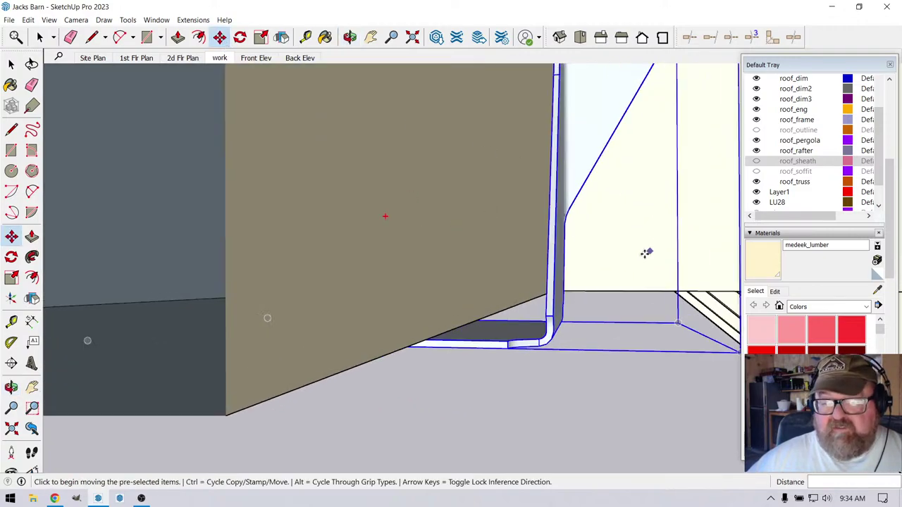
pyautogui.click(545, 293)
pyautogui.click(536, 291)
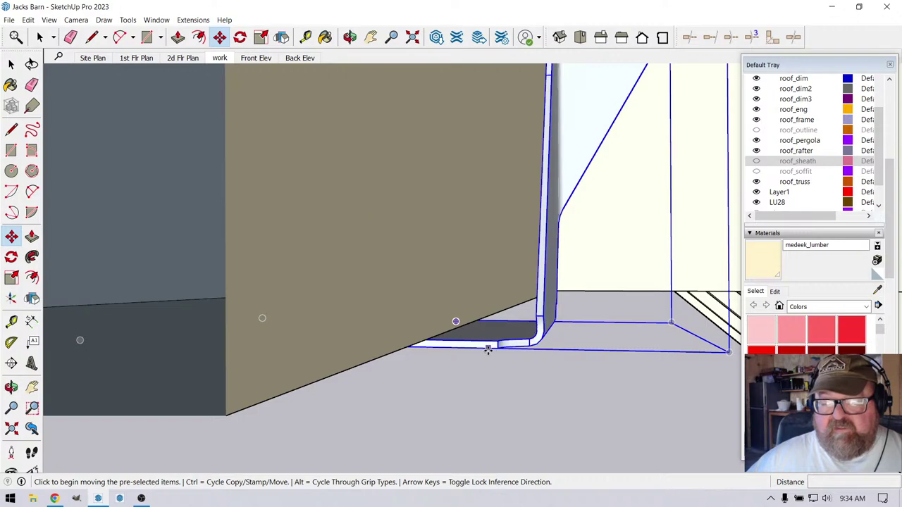
pyautogui.click(490, 340)
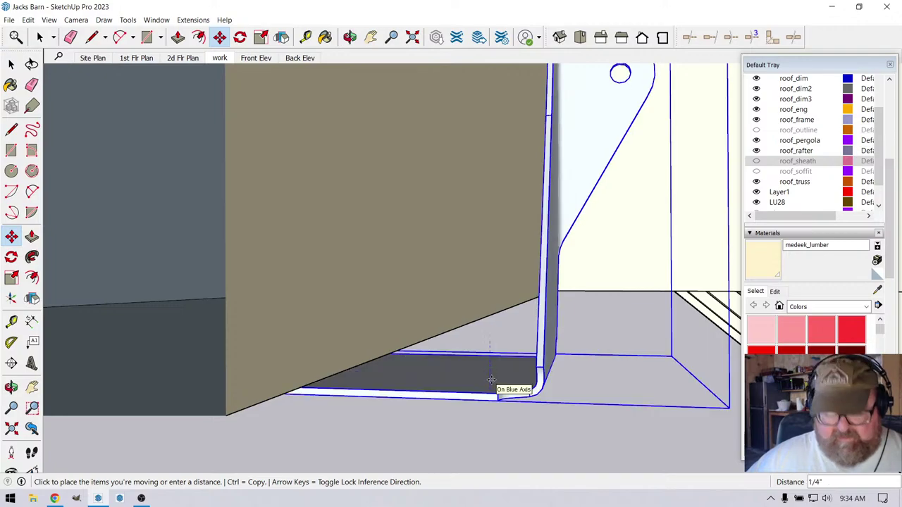
pyautogui.click(495, 312)
# Orbit to the underside of the roof framing, then zoom to fit the whole model
pyautogui.scroll(-1, 533, 299)
pyautogui.scroll(-1, 536, 298)
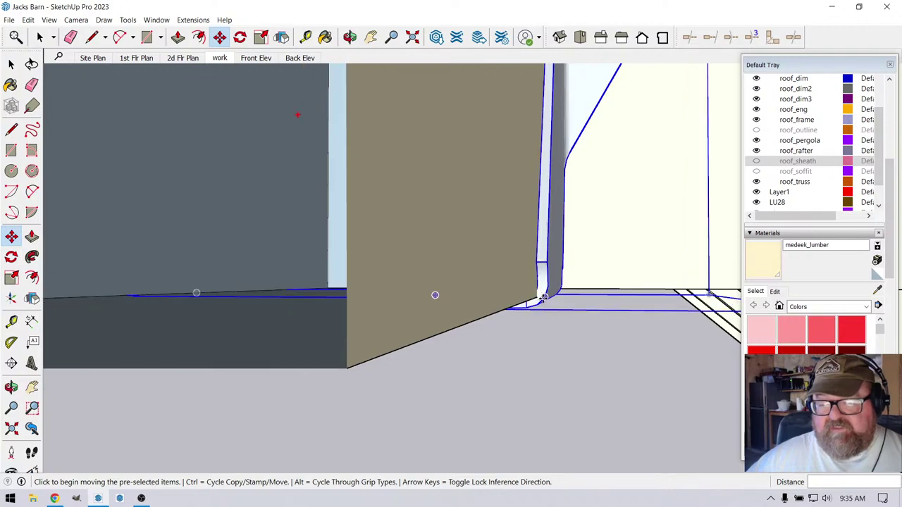
pyautogui.click(350, 37)
pyautogui.moveTo(569, 288); pyautogui.dragTo(549, 227)
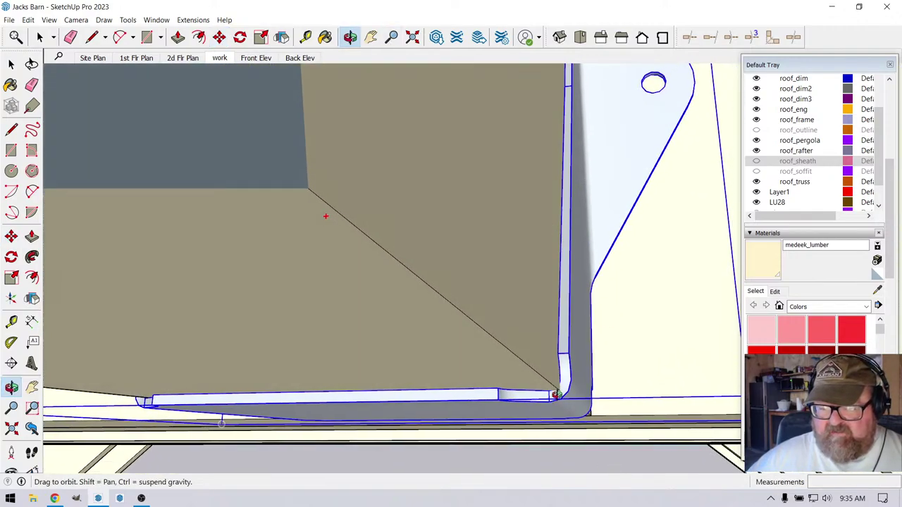
pyautogui.moveTo(504, 392); pyautogui.dragTo(460, 358)
pyautogui.moveTo(348, 170); pyautogui.dragTo(244, 265)
pyautogui.click(413, 37)
# Zoom out to the full barn, then zoom back in and orbit to the hanger at the beam
pyautogui.scroll(3, 416, 203)
pyautogui.scroll(-10, 245, 265)
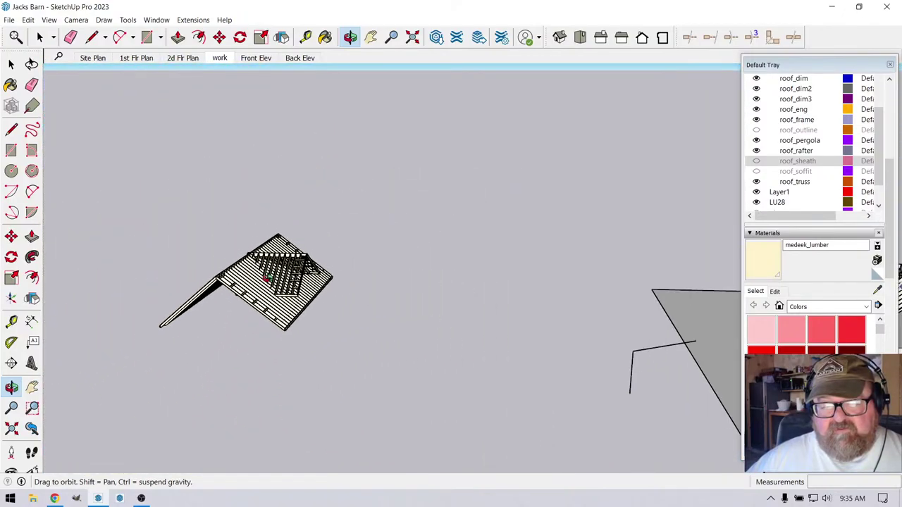
pyautogui.scroll(10, 628, 282)
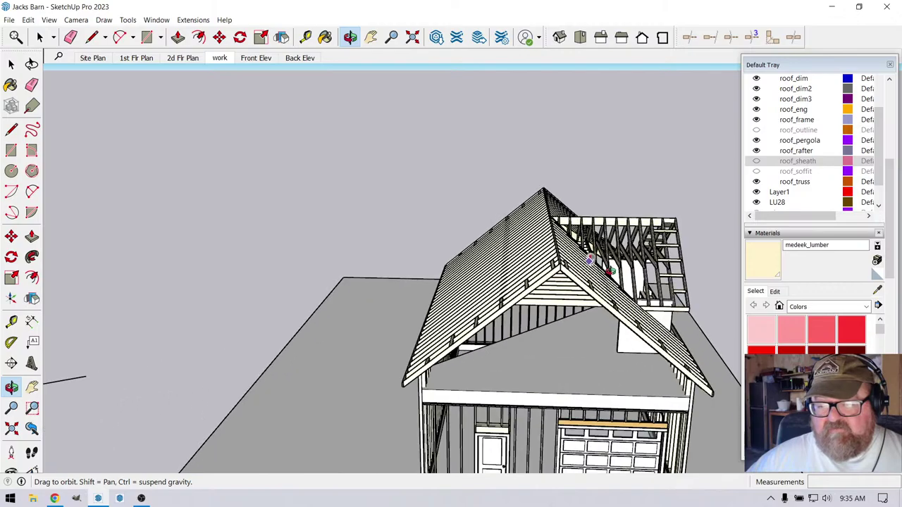
pyautogui.scroll(10, 587, 255)
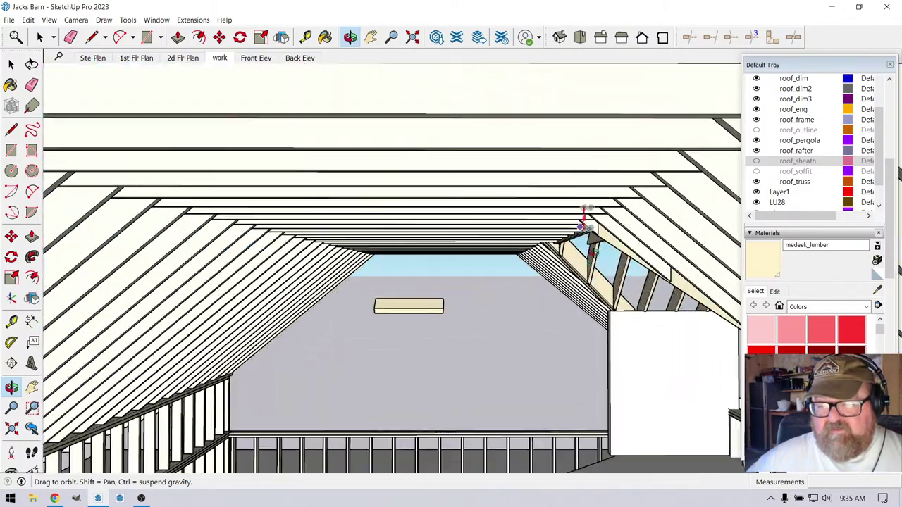
pyautogui.scroll(10, 582, 229)
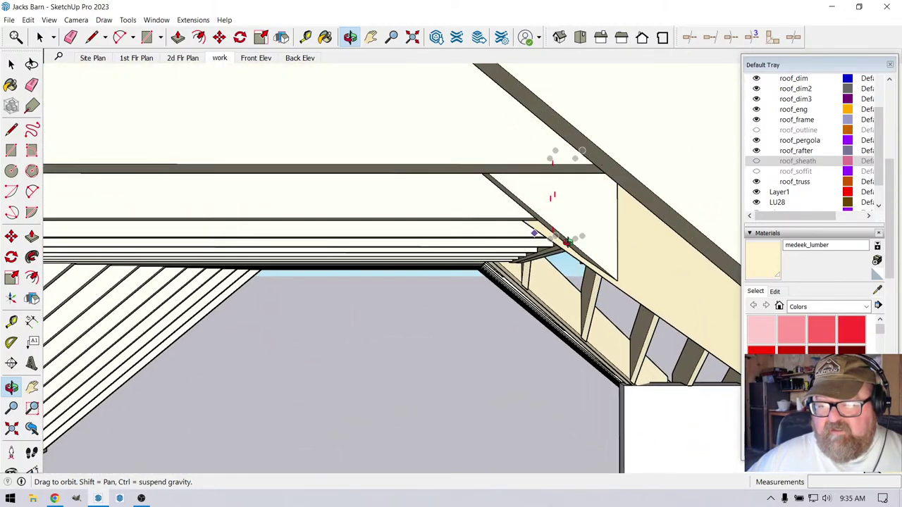
pyautogui.moveTo(569, 238); pyautogui.dragTo(693, 182)
# Zoom in on the hanger and shift it slightly on the beam
pyautogui.scroll(6, 630, 204)
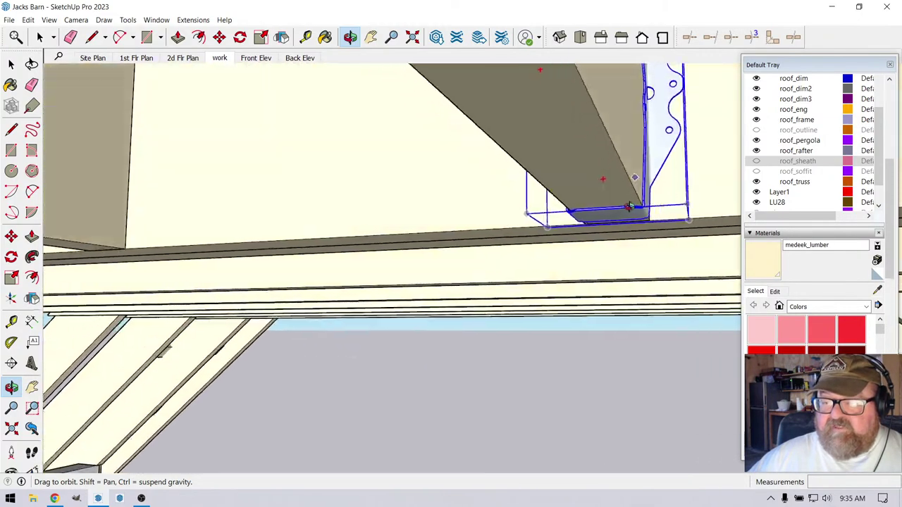
pyautogui.scroll(3, 640, 211)
pyautogui.scroll(4, 676, 204)
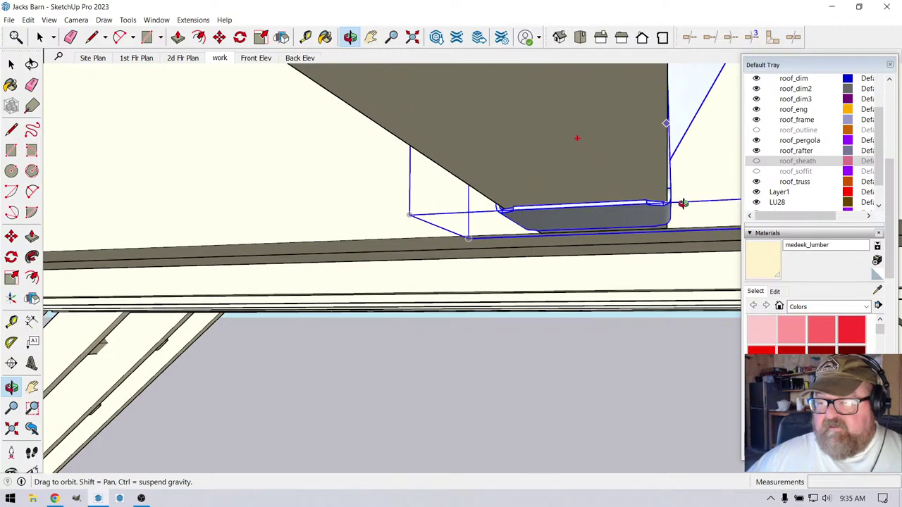
pyautogui.moveTo(680, 205); pyautogui.dragTo(623, 236)
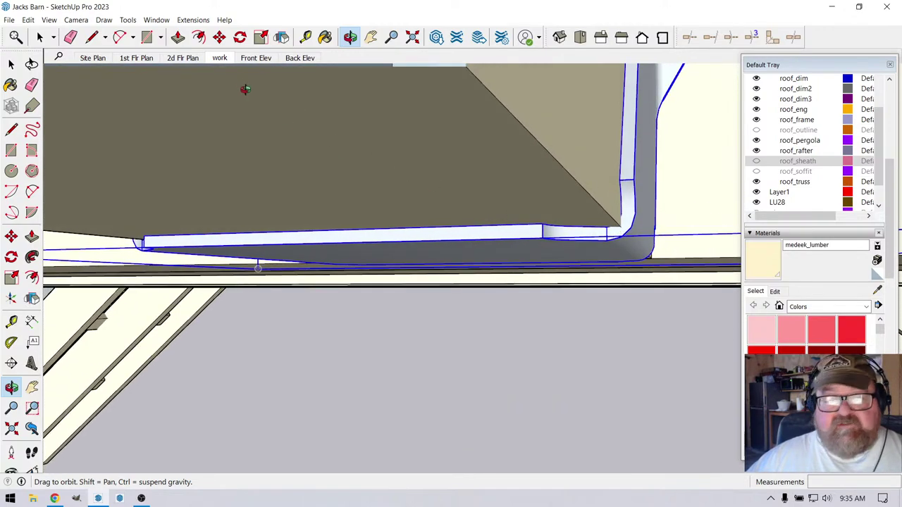
pyautogui.click(219, 37)
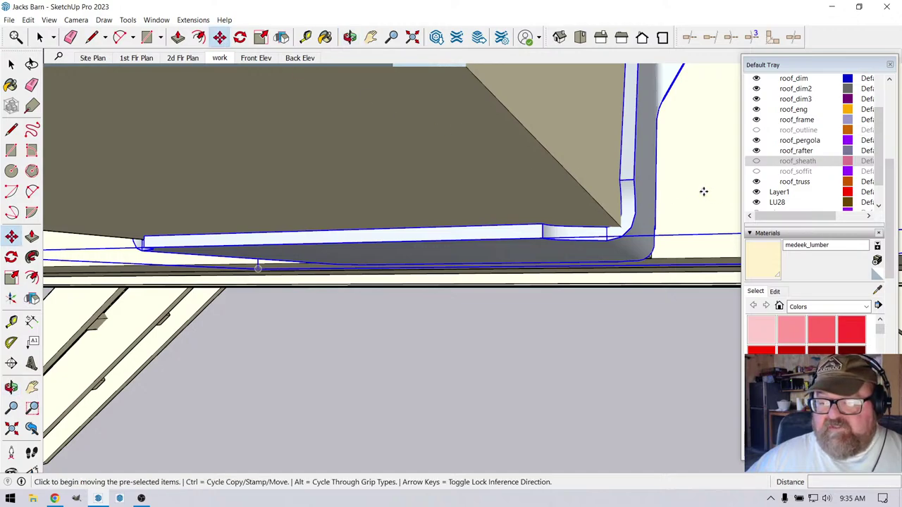
pyautogui.click(704, 192)
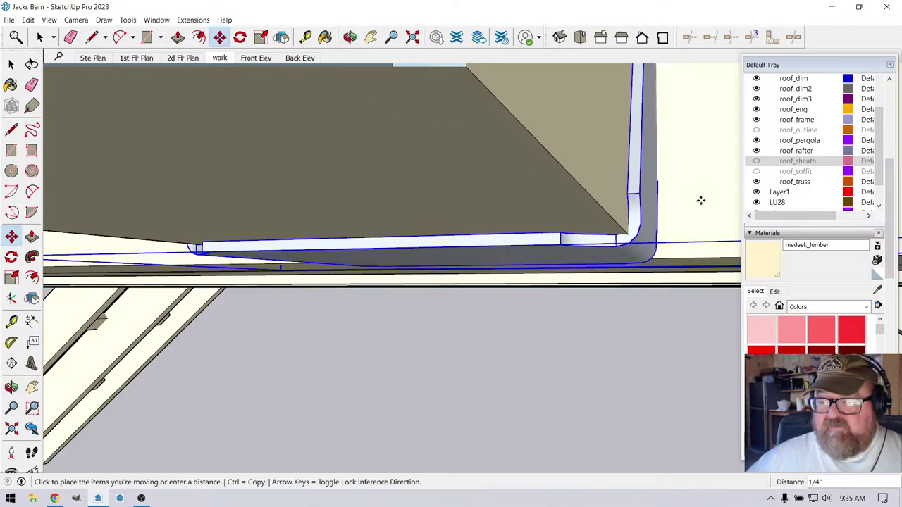
pyautogui.click(701, 200)
# Move the board 1/2" along the beam and orbit to check its position
pyautogui.click(350, 37)
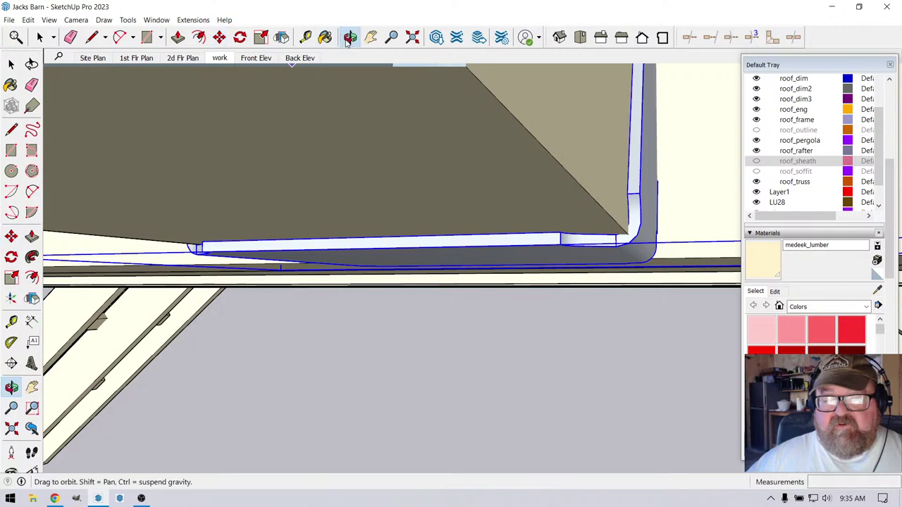
pyautogui.moveTo(497, 155); pyautogui.dragTo(519, 152)
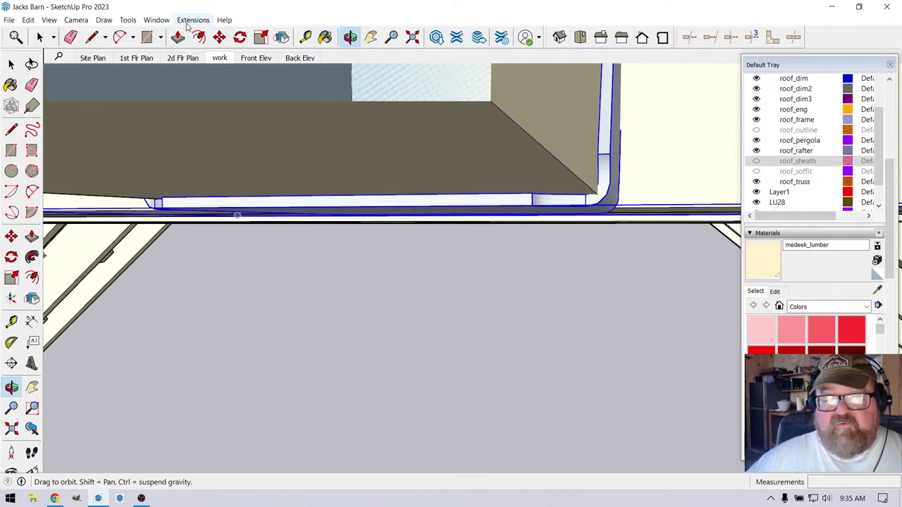
pyautogui.click(219, 36)
pyautogui.click(637, 156)
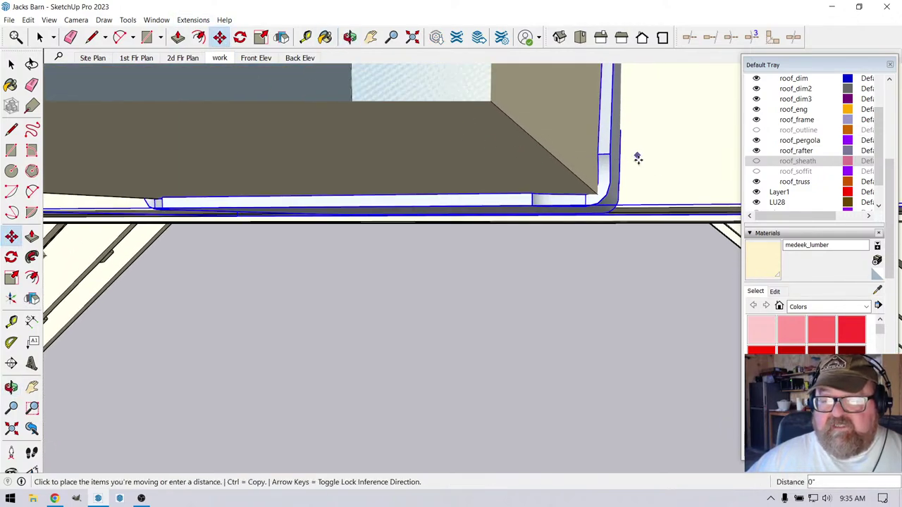
pyautogui.click(639, 162)
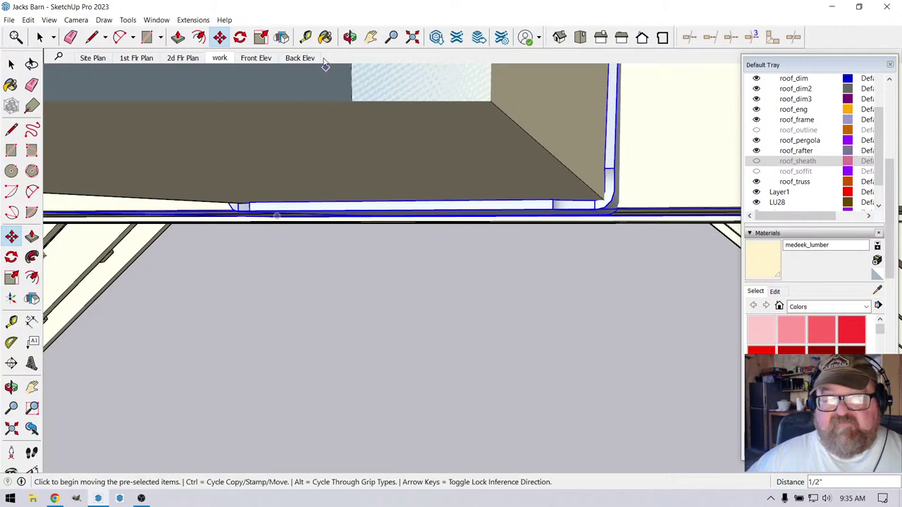
pyautogui.click(351, 37)
pyautogui.moveTo(471, 133); pyautogui.dragTo(466, 95)
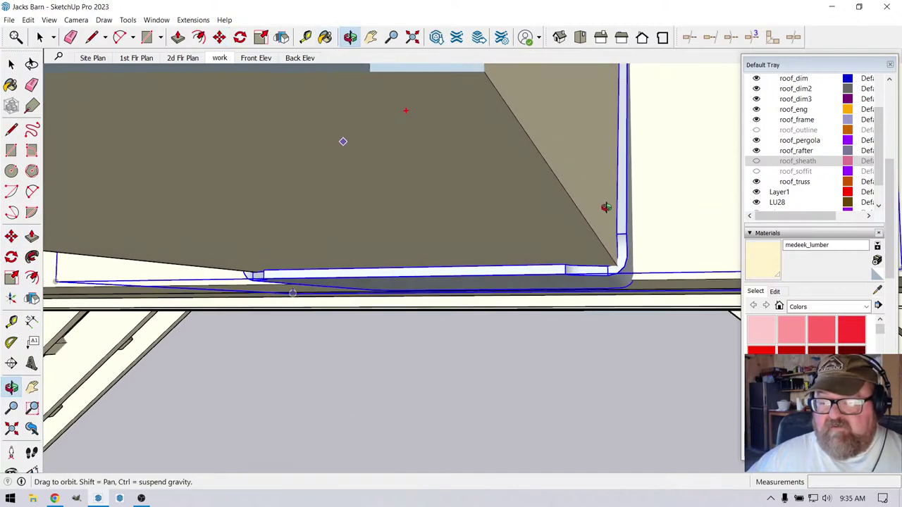
pyautogui.moveTo(606, 207); pyautogui.dragTo(551, 228)
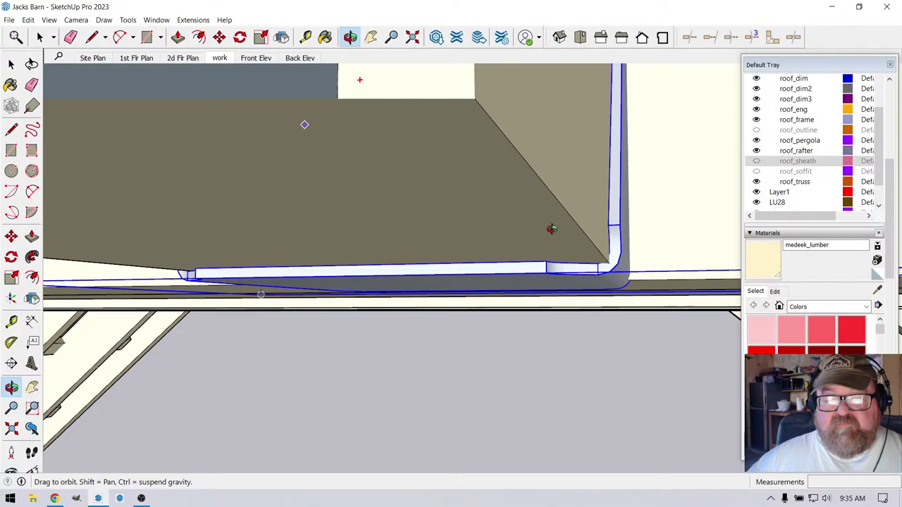
# Move the board by typed distances of 1 and then 1/6 inch
pyautogui.click(219, 37)
pyautogui.click(663, 199)
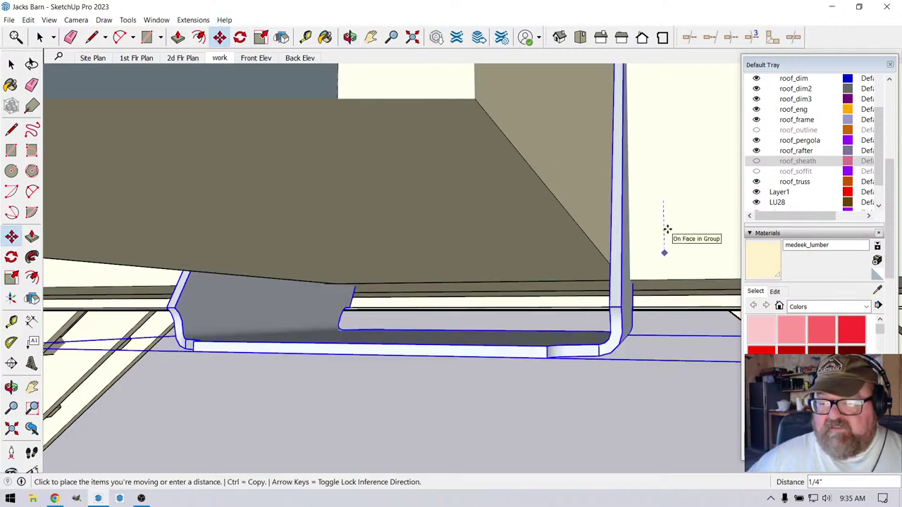
pyautogui.write('16')
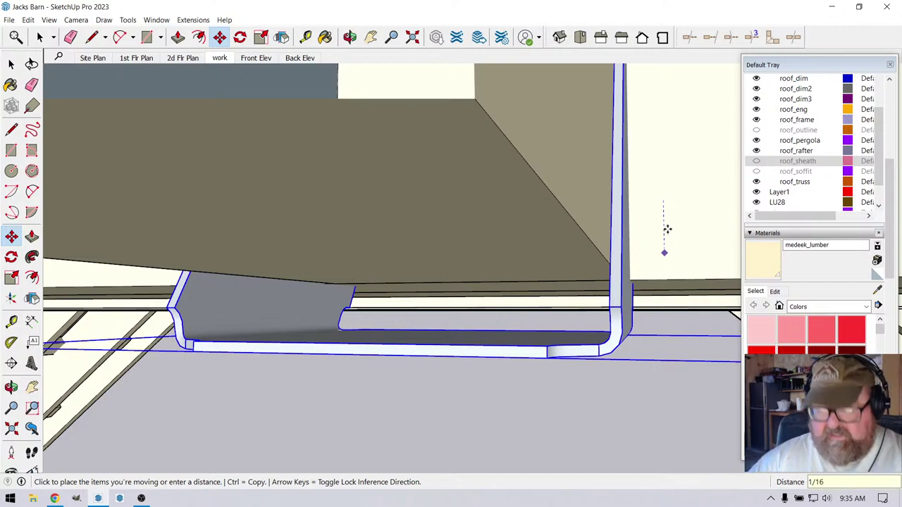
pyautogui.press('Return')
pyautogui.click(668, 227)
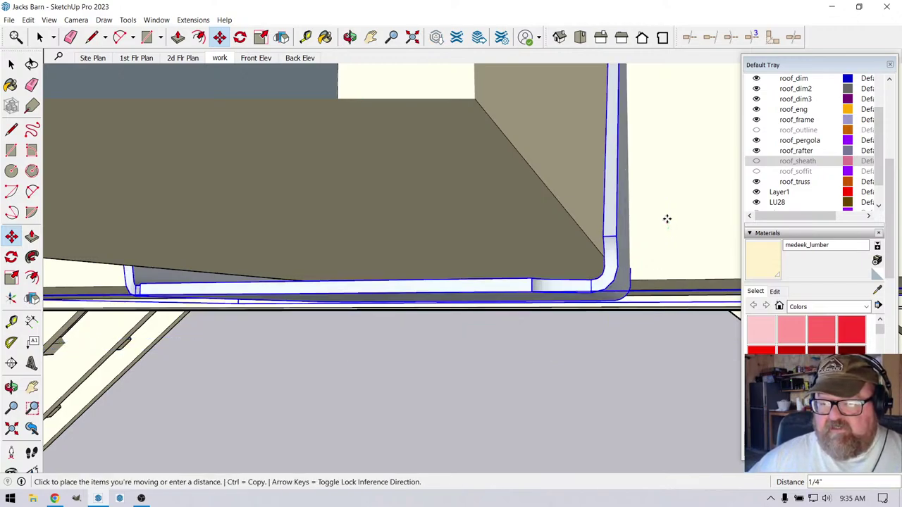
pyautogui.write('1/')
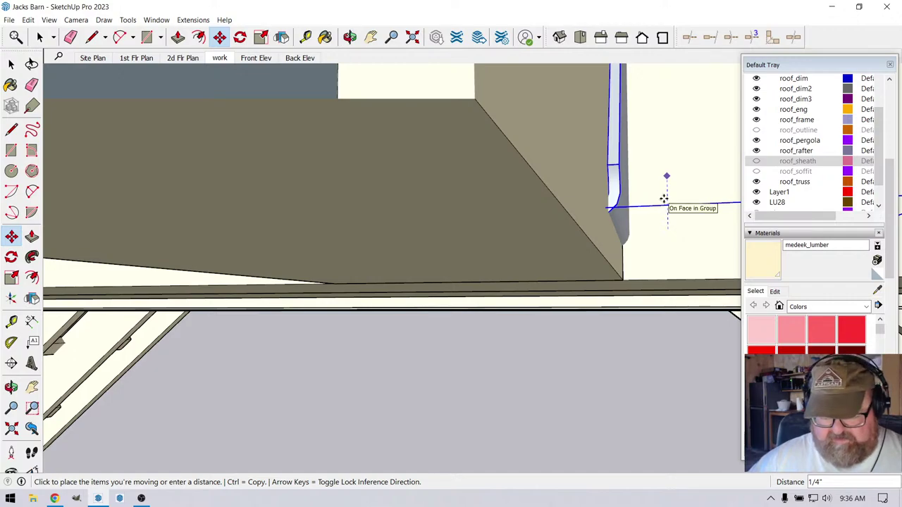
pyautogui.write('6')
pyautogui.press('Return')
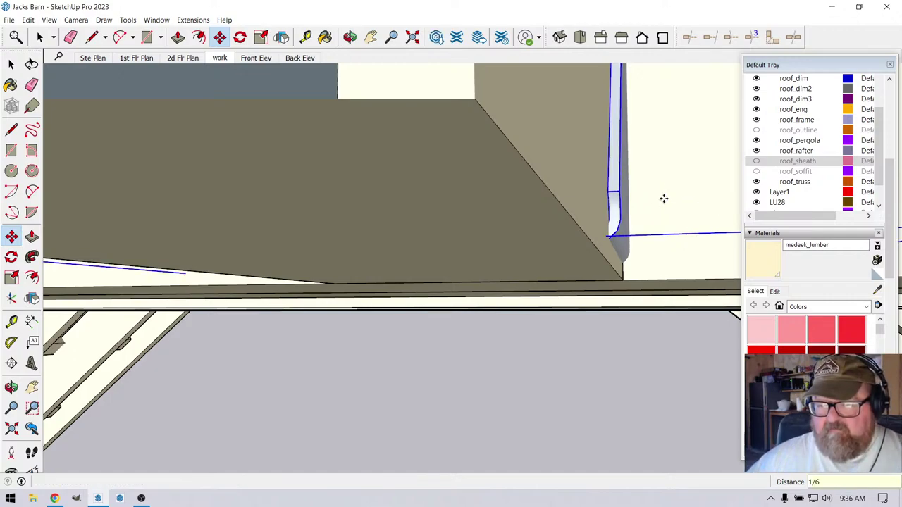
# Nudge the piece 3/32 inch, then snap it flush onto the framing edge
pyautogui.click(663, 199)
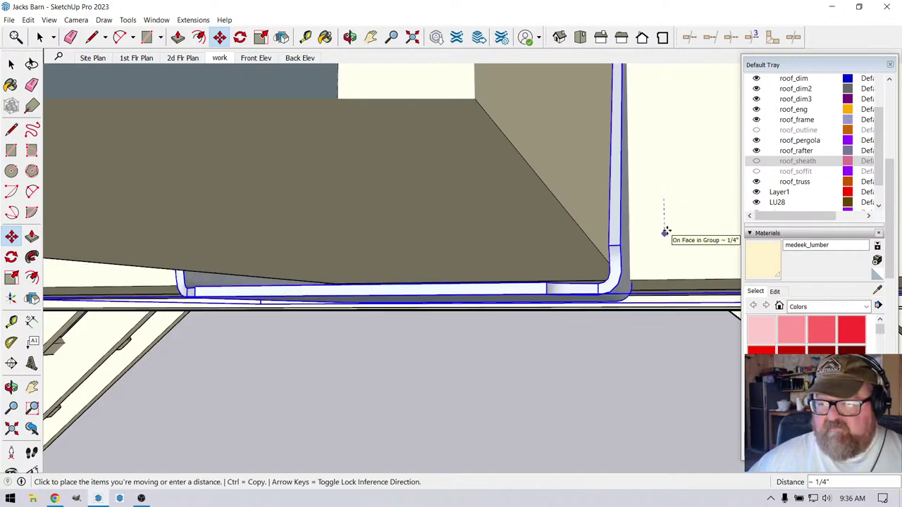
pyautogui.write('3')
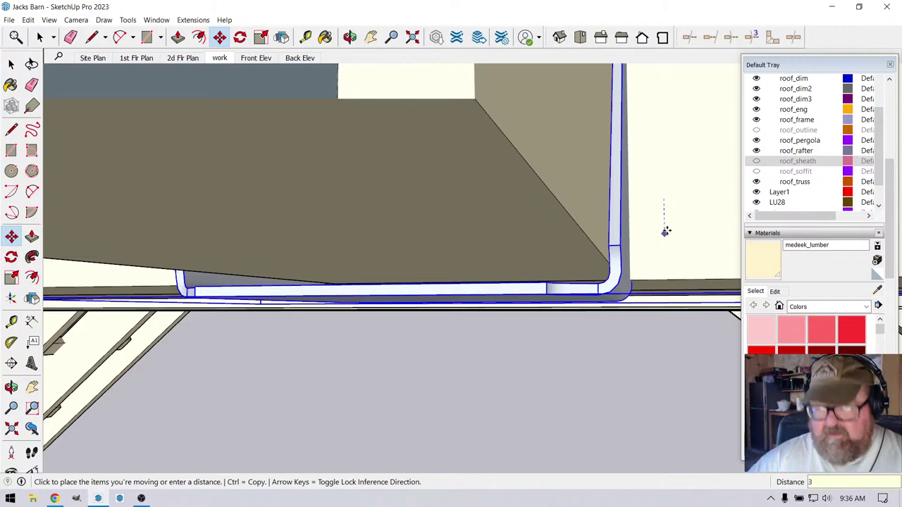
pyautogui.write('/32')
pyautogui.press('Return')
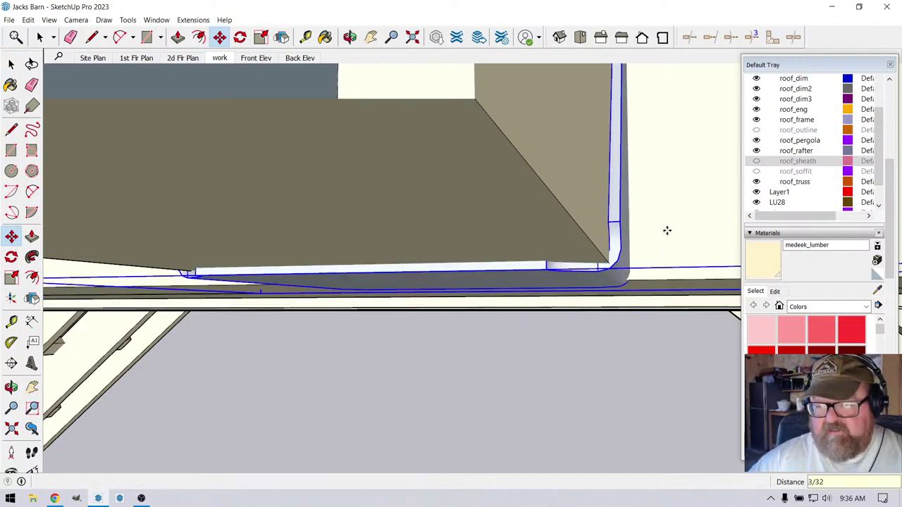
pyautogui.scroll(2, 611, 269)
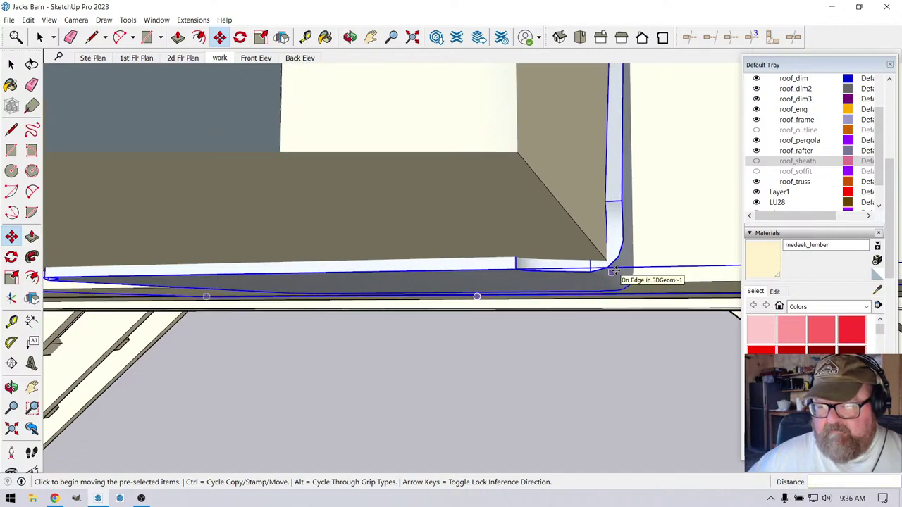
pyautogui.click(607, 242)
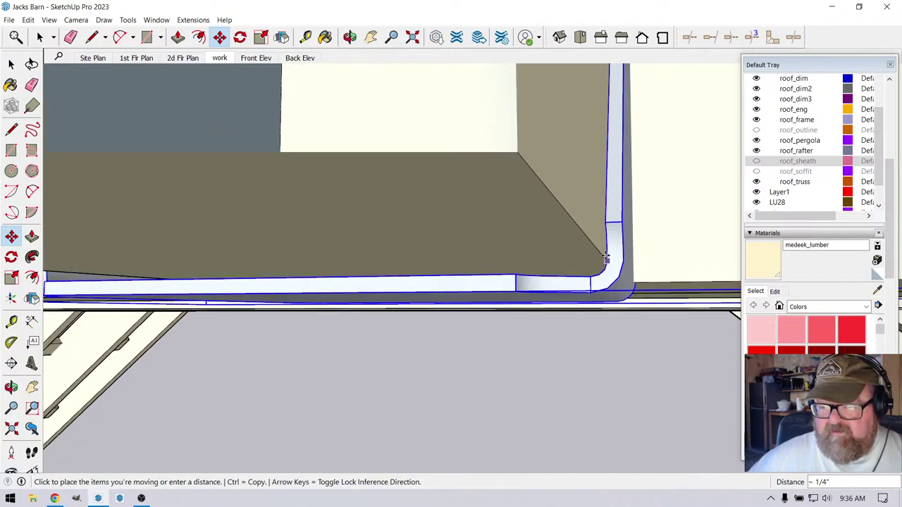
pyautogui.click(604, 270)
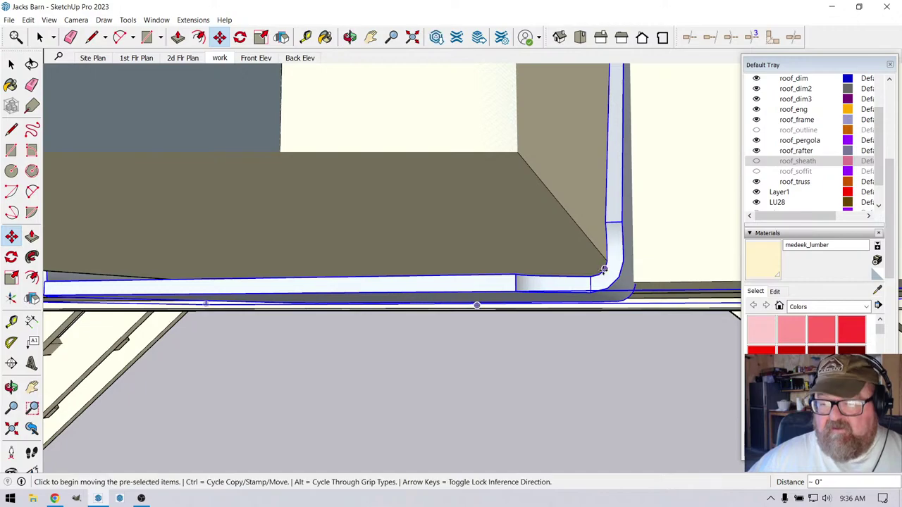
pyautogui.click(350, 36)
pyautogui.moveTo(479, 211); pyautogui.dragTo(542, 250)
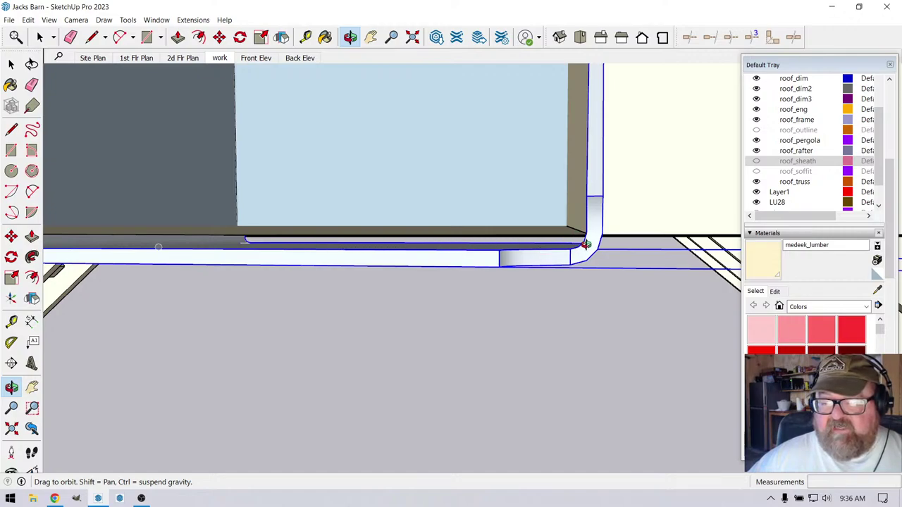
# Shift the hanger another 3/4" under the overhang so it seats against the beam
pyautogui.moveTo(586, 243); pyautogui.dragTo(436, 226)
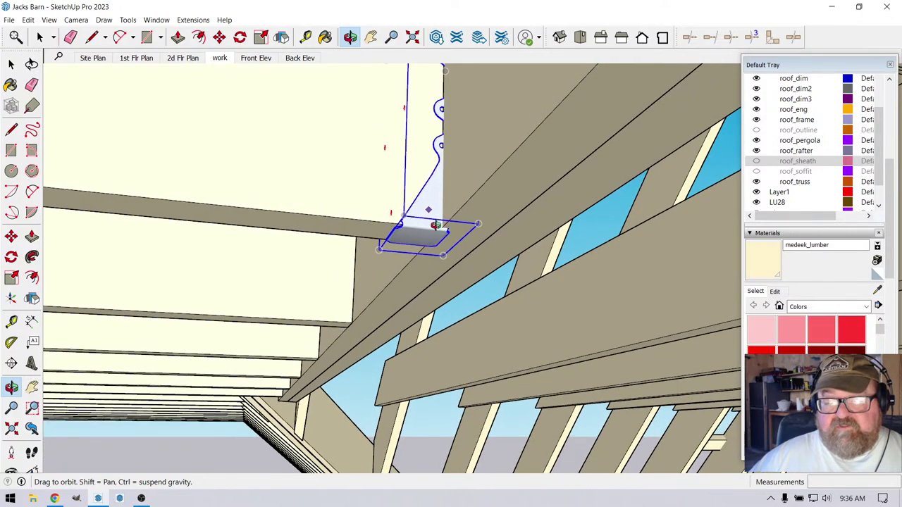
pyautogui.click(219, 36)
pyautogui.click(362, 225)
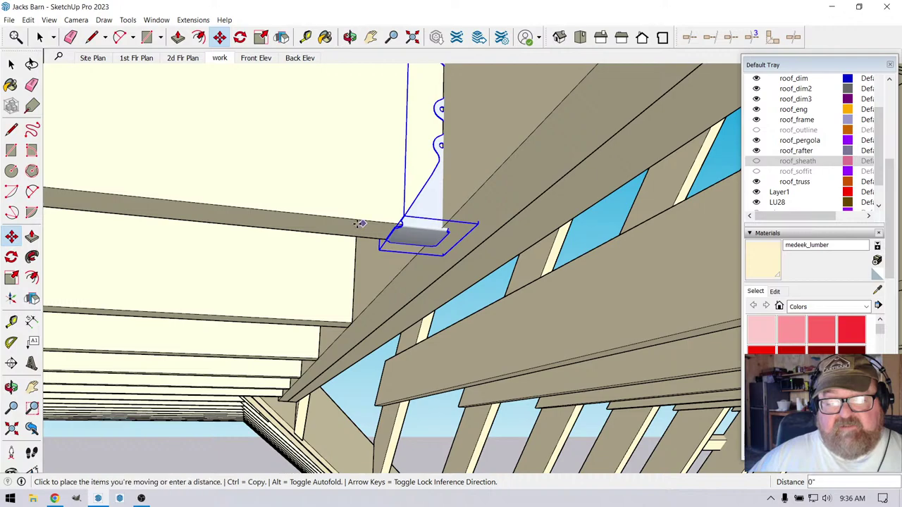
pyautogui.click(332, 221)
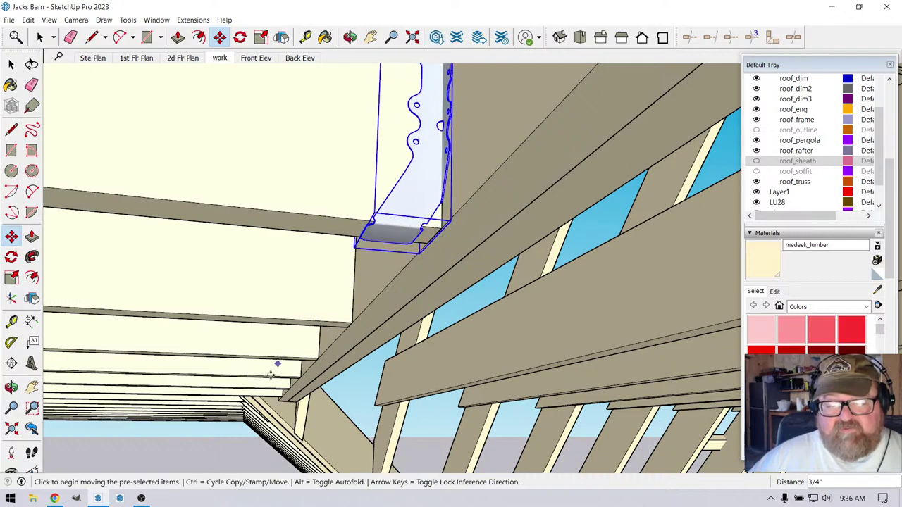
pyautogui.click(349, 37)
pyautogui.moveTo(317, 141); pyautogui.dragTo(487, 125)
pyautogui.moveTo(333, 201); pyautogui.dragTo(315, 237)
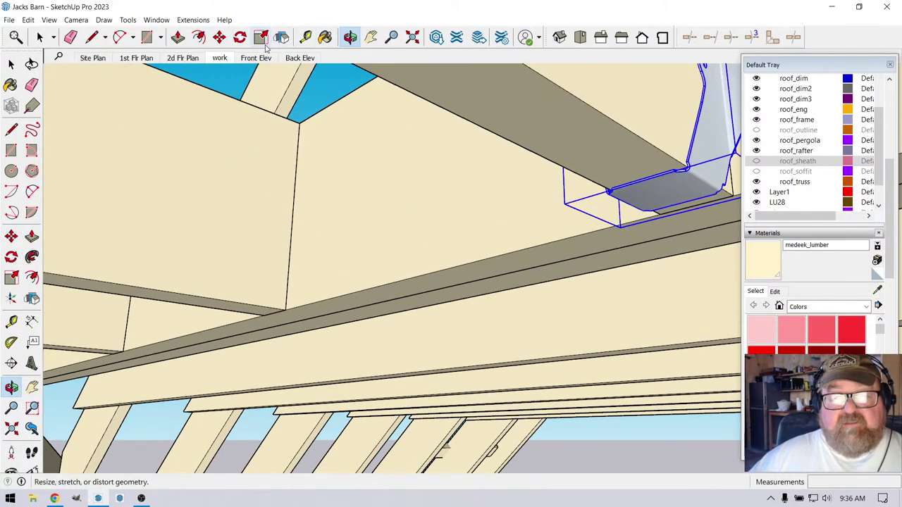
pyautogui.click(192, 20)
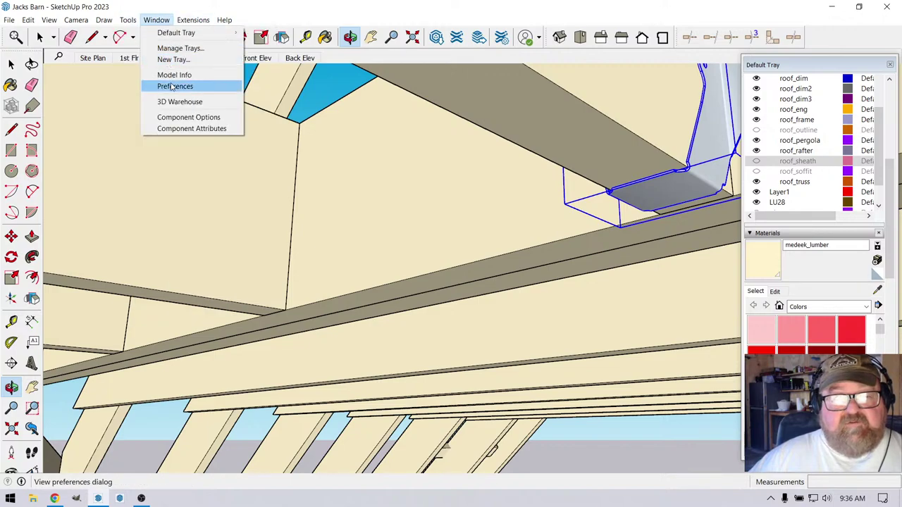
# Search 3D Warehouse for 'angle bracket' and browse the results
pyautogui.click(172, 102)
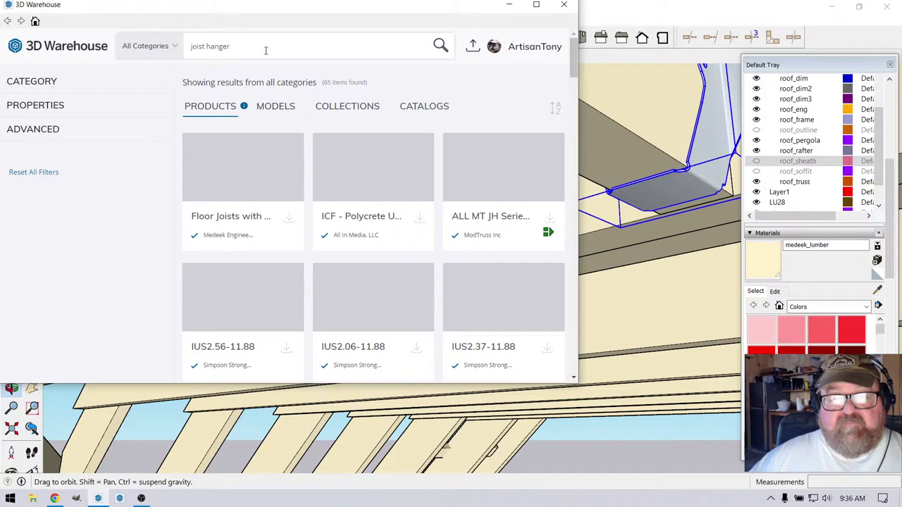
pyautogui.moveTo(266, 50); pyautogui.dragTo(219, 46)
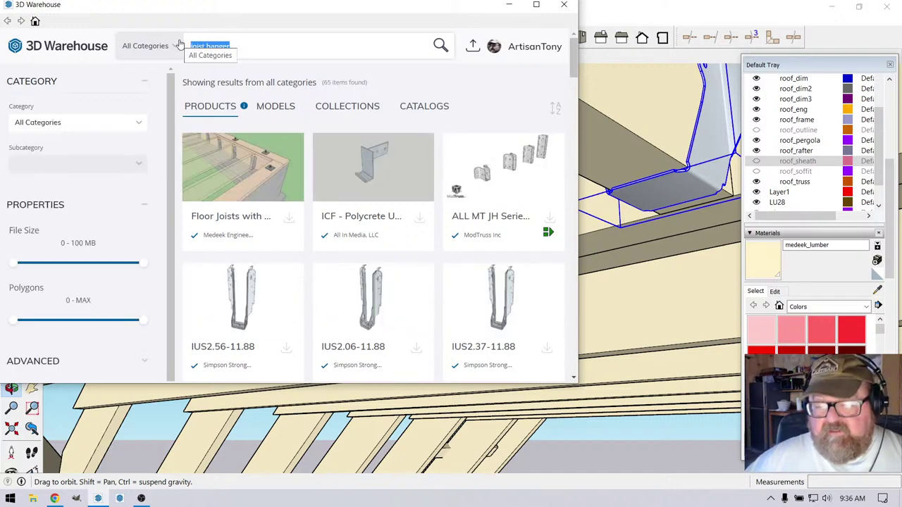
pyautogui.write('angle bracket')
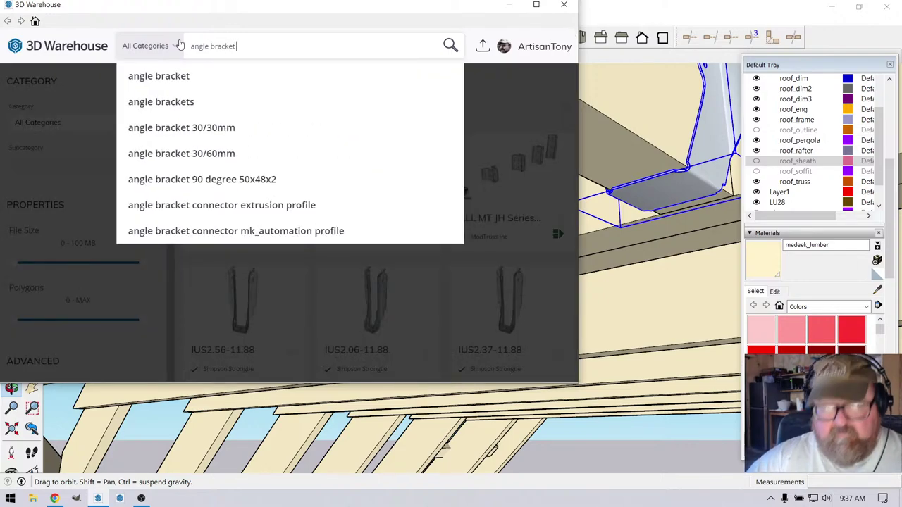
pyautogui.press('Return')
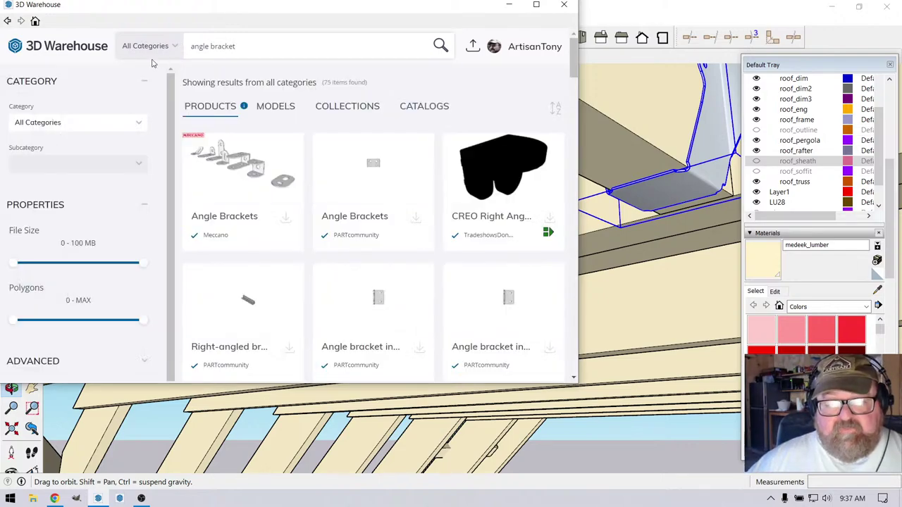
pyautogui.scroll(-3, 403, 243)
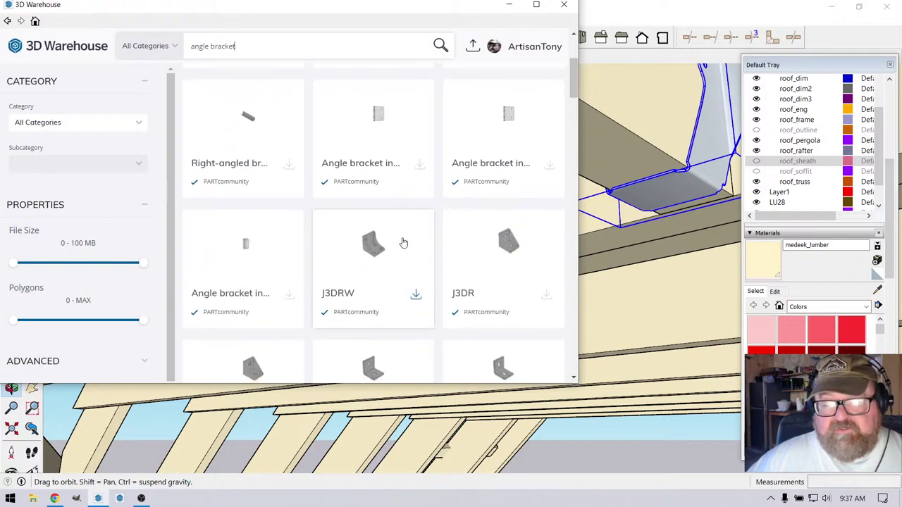
pyautogui.scroll(-2, 403, 243)
pyautogui.scroll(-6, 402, 239)
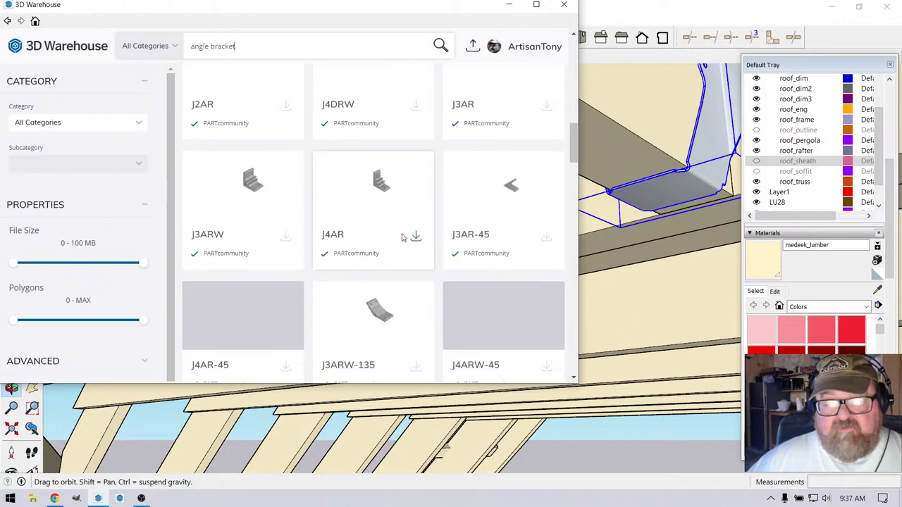
pyautogui.scroll(-10, 392, 237)
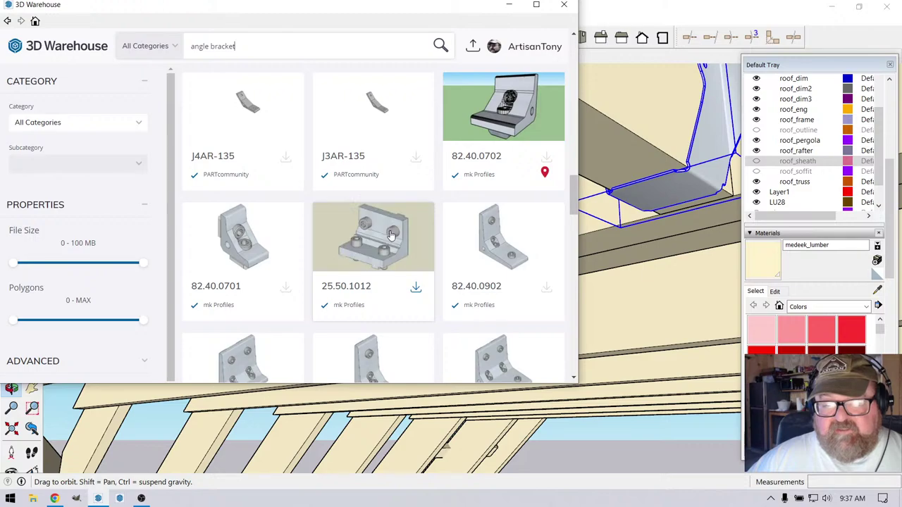
# Refine the search to 'simpson bracket' and show model results
pyautogui.click(287, 48)
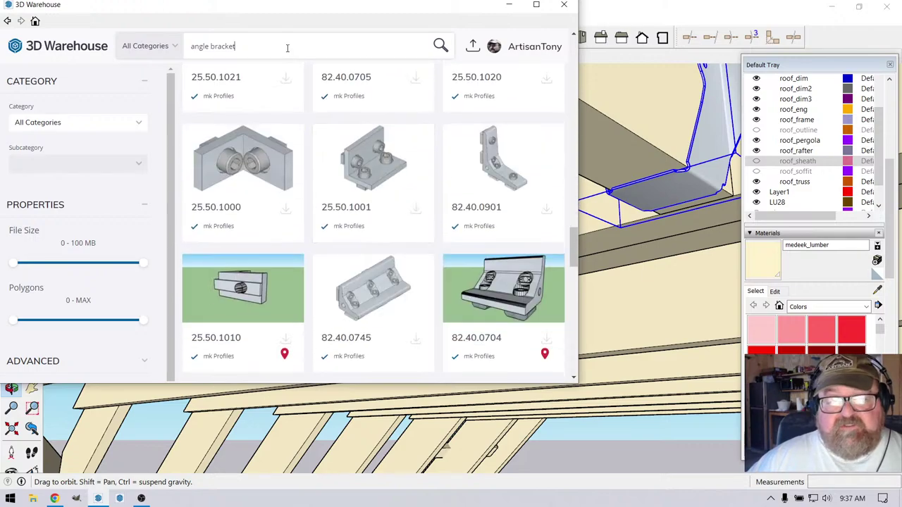
pyautogui.write('simps')
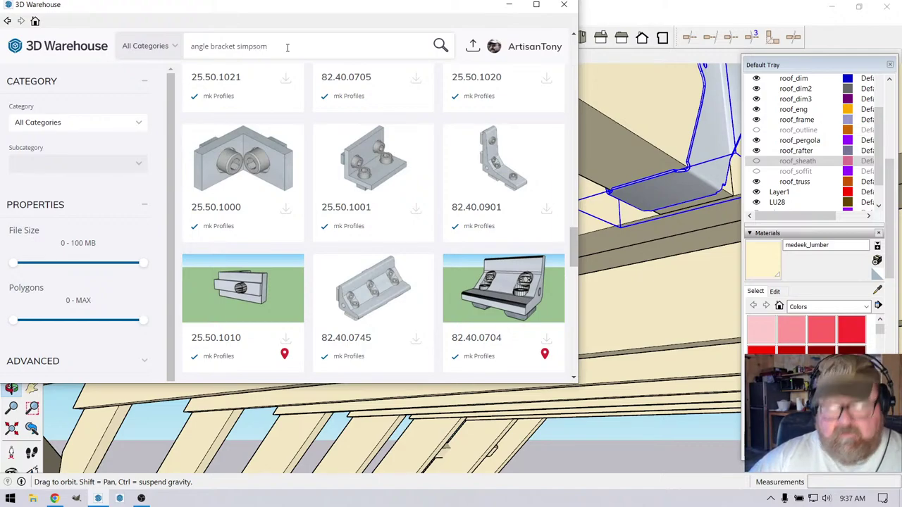
pyautogui.write('on')
pyautogui.press('Return')
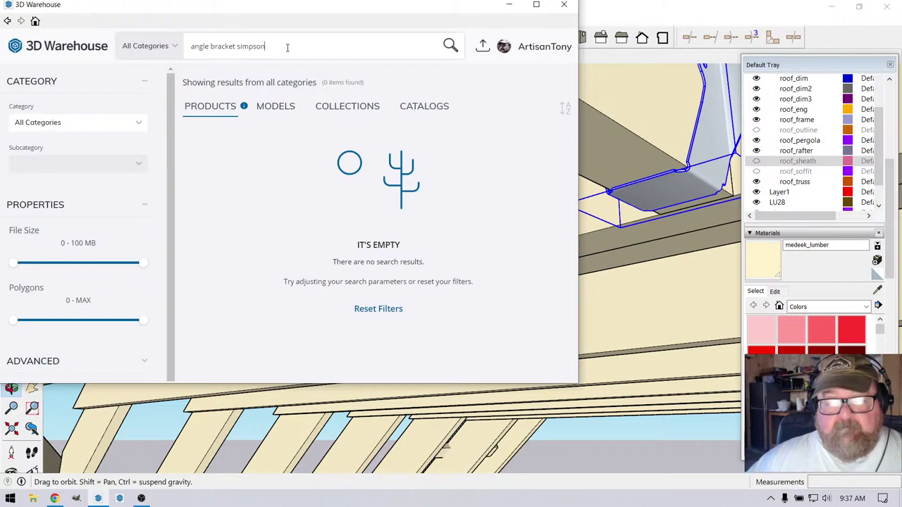
pyautogui.click(237, 47)
pyautogui.doubleClick(237, 47)
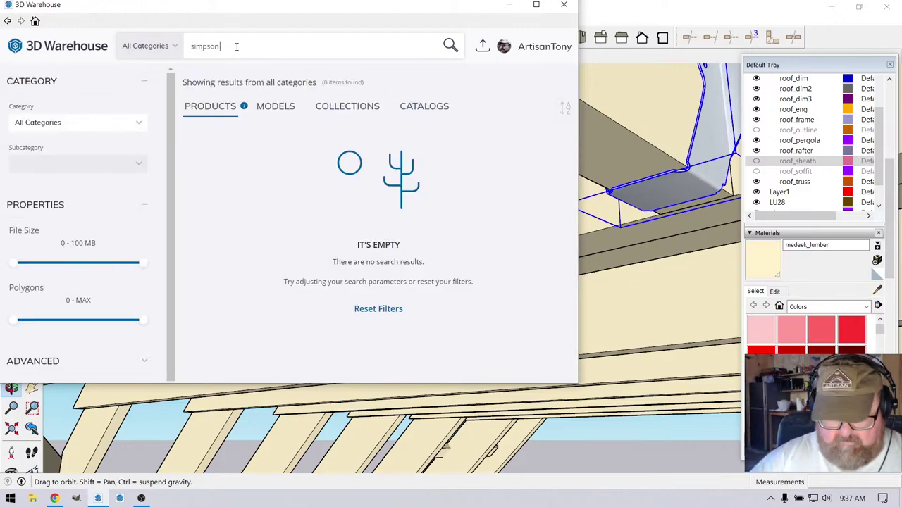
pyautogui.write('bfracket')
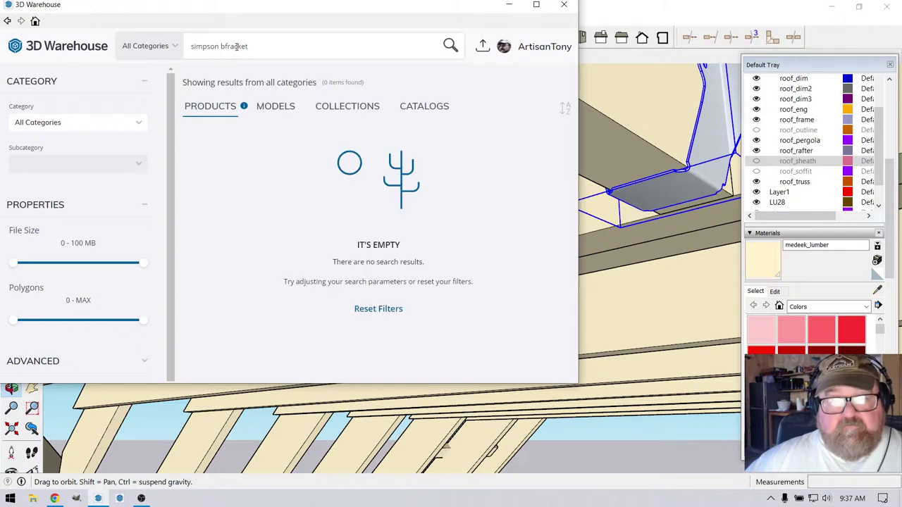
pyautogui.click(276, 112)
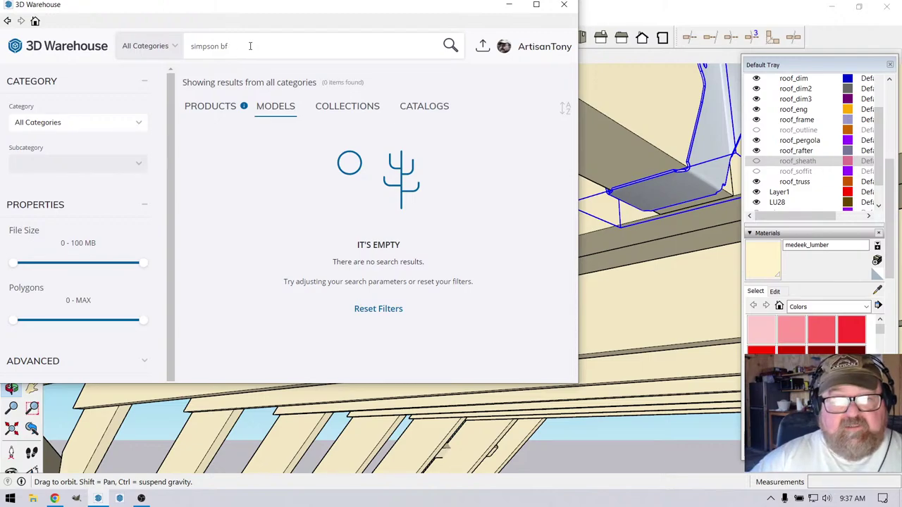
pyautogui.write('rac')
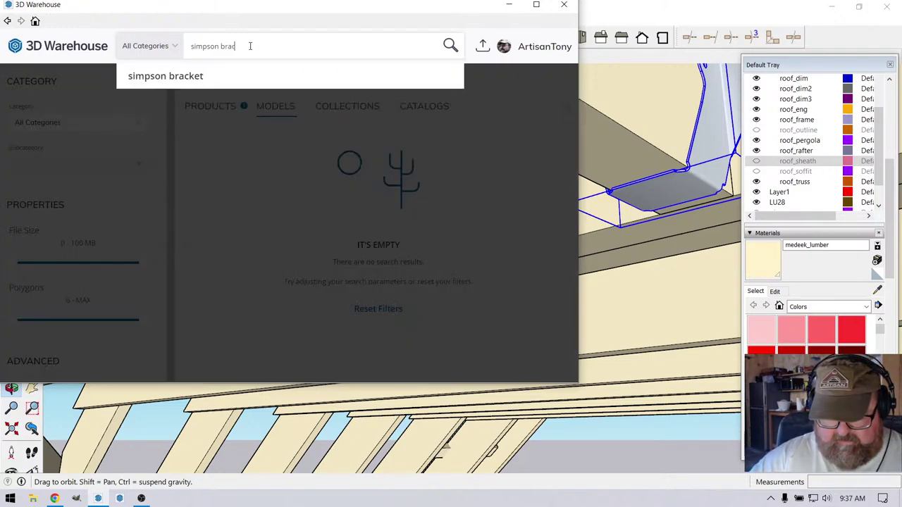
pyautogui.write('ket')
pyautogui.press('Return')
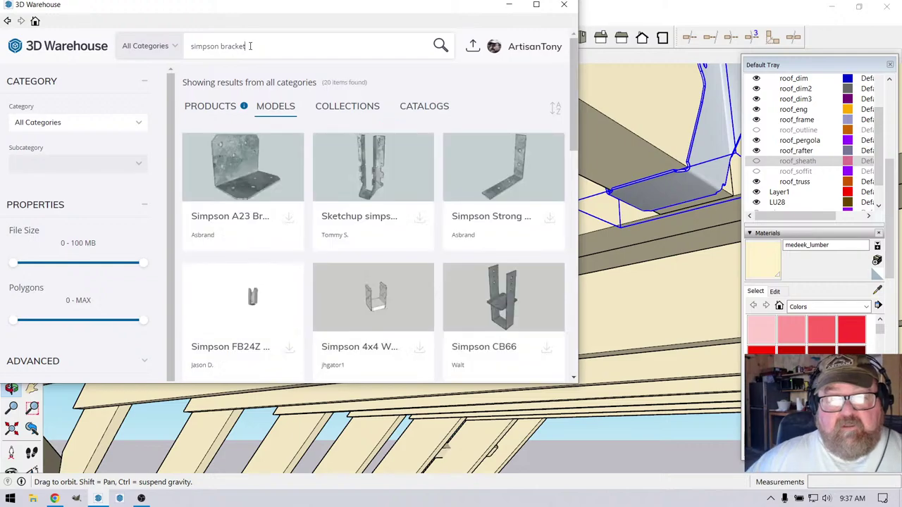
# Download the Simpson A23 Bracket and load it directly into the model
pyautogui.click(241, 181)
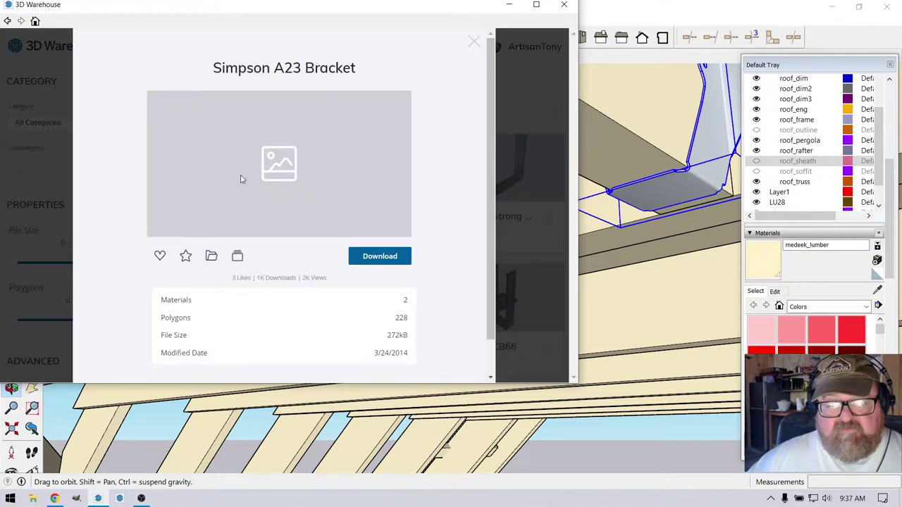
pyautogui.click(367, 258)
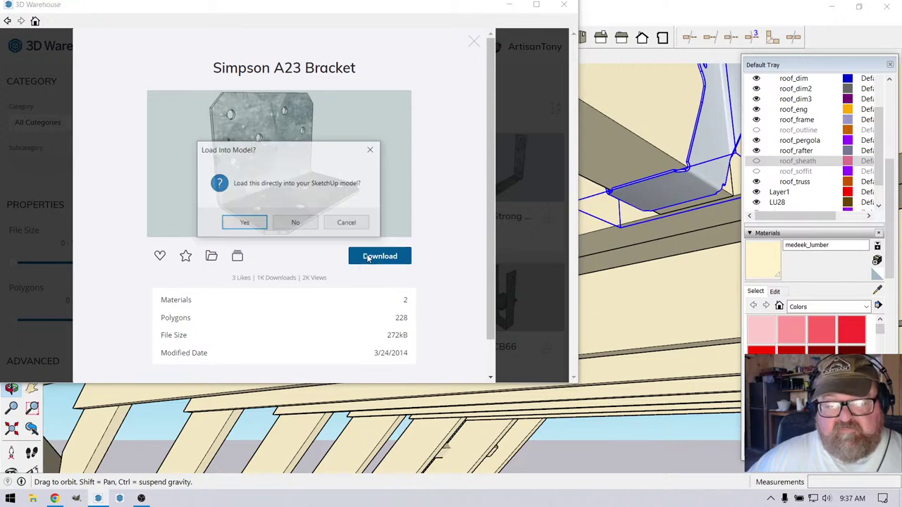
pyautogui.click(254, 222)
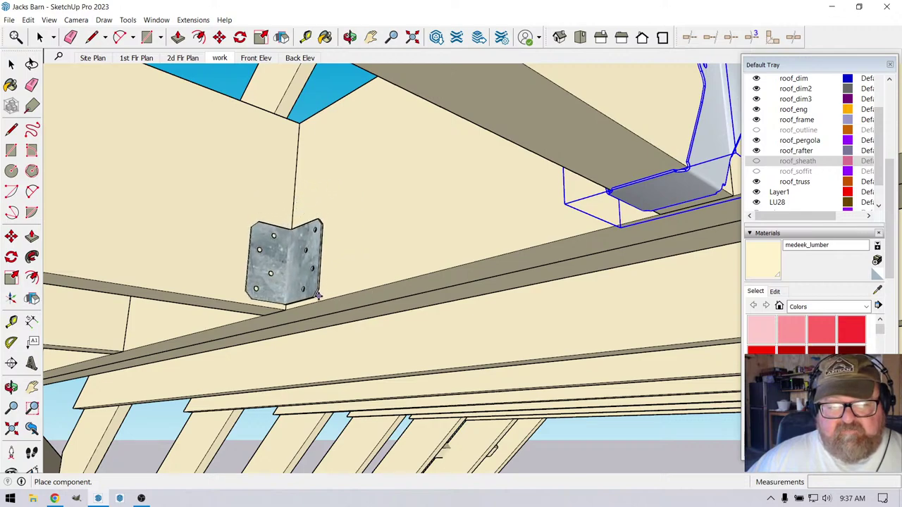
# Place the A23 bracket against the beam and open it for editing
pyautogui.click(319, 295)
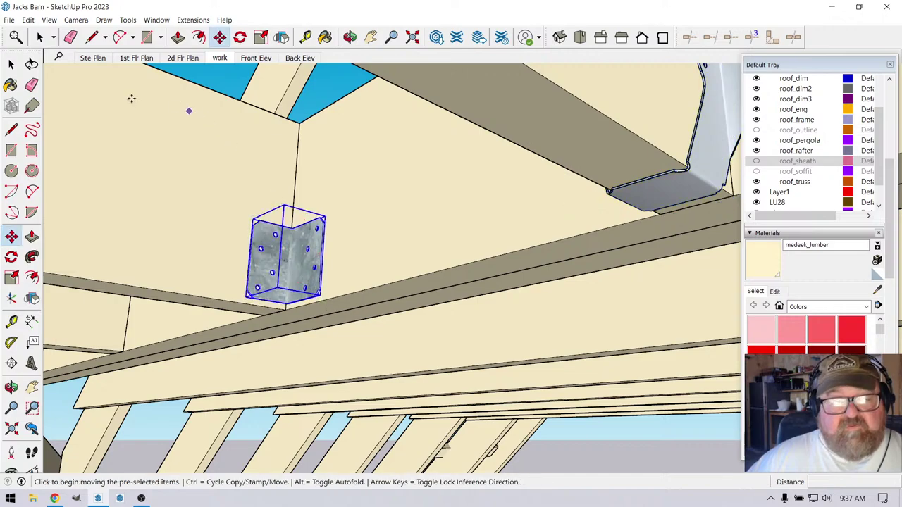
pyautogui.click(39, 37)
pyautogui.doubleClick(280, 231)
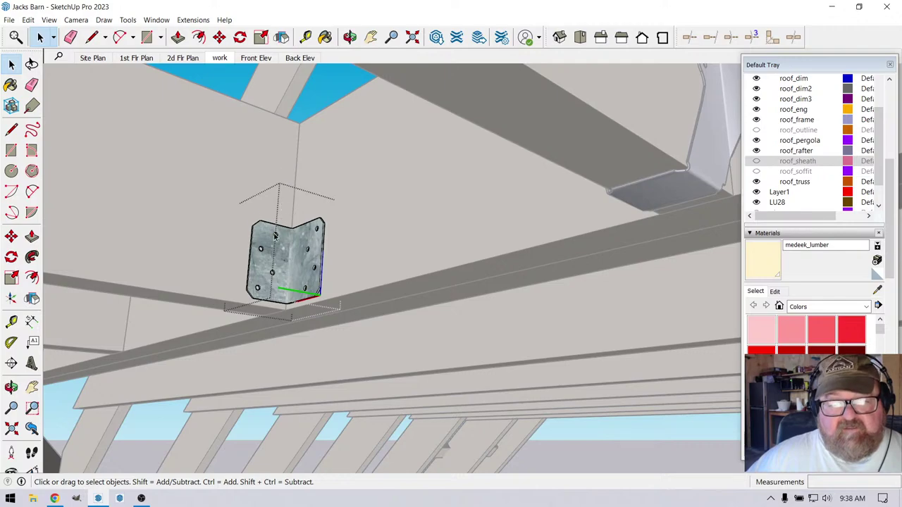
pyautogui.press('Escape')
pyautogui.doubleClick(275, 236)
pyautogui.moveTo(202, 164); pyautogui.dragTo(323, 223)
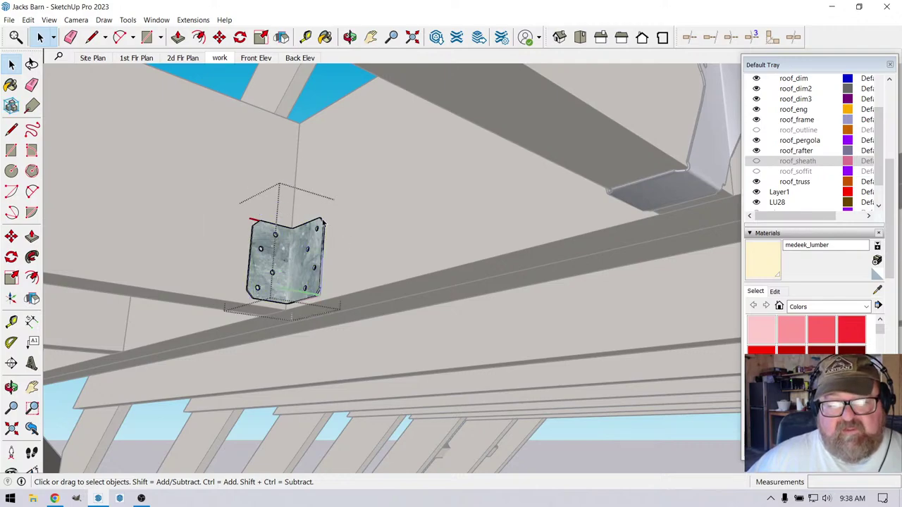
pyautogui.tripleClick(263, 230)
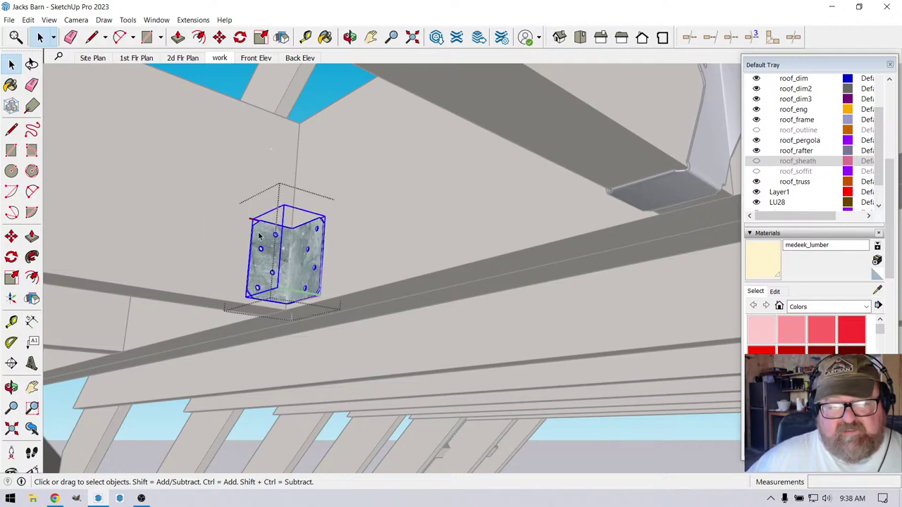
pyautogui.click(237, 215)
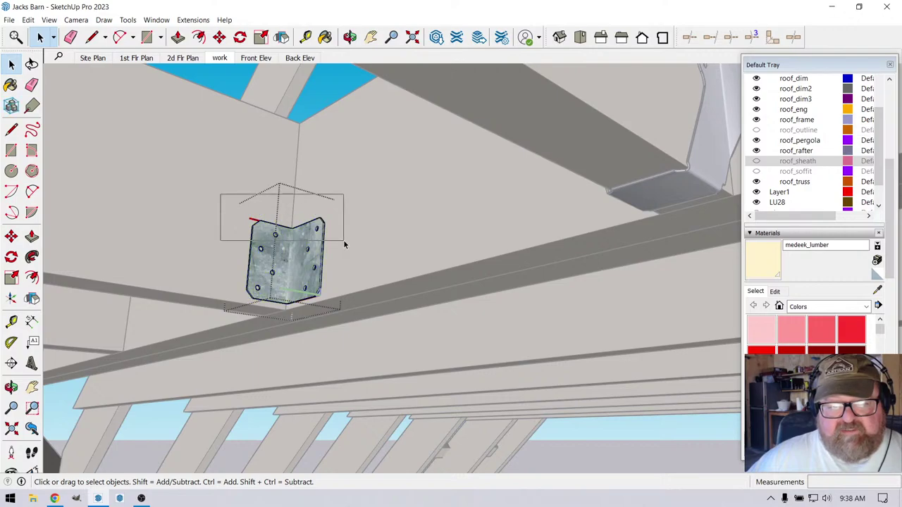
# Raise the bracket's top edge 3 1/2 inches, then exit editing and orbit to review
pyautogui.press('m')
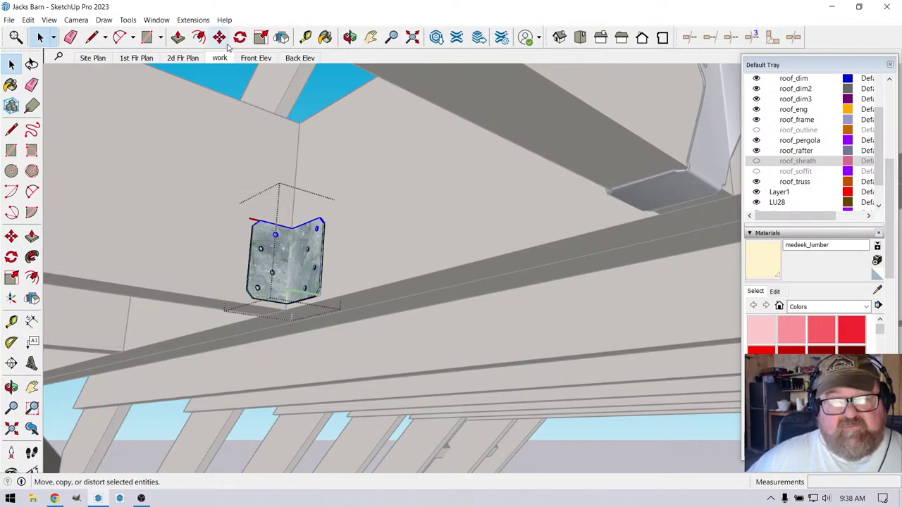
pyautogui.click(345, 264)
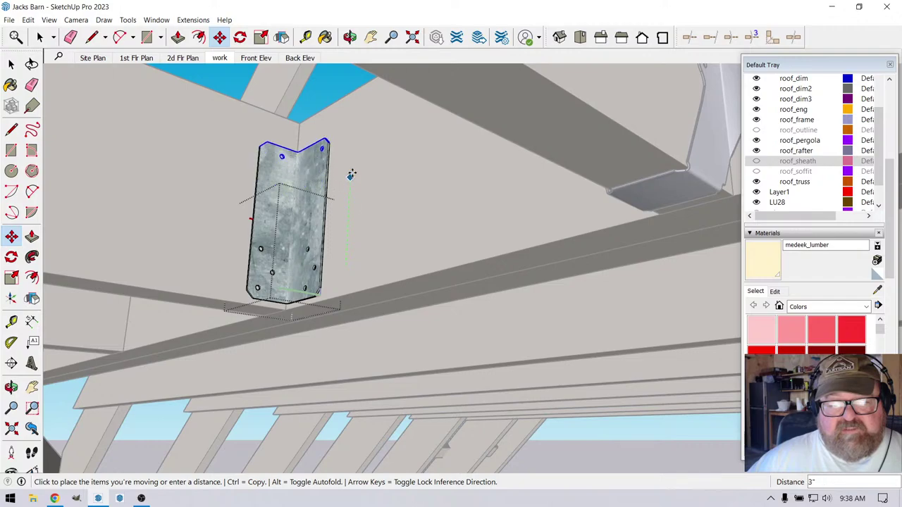
pyautogui.click(352, 167)
pyautogui.click(350, 37)
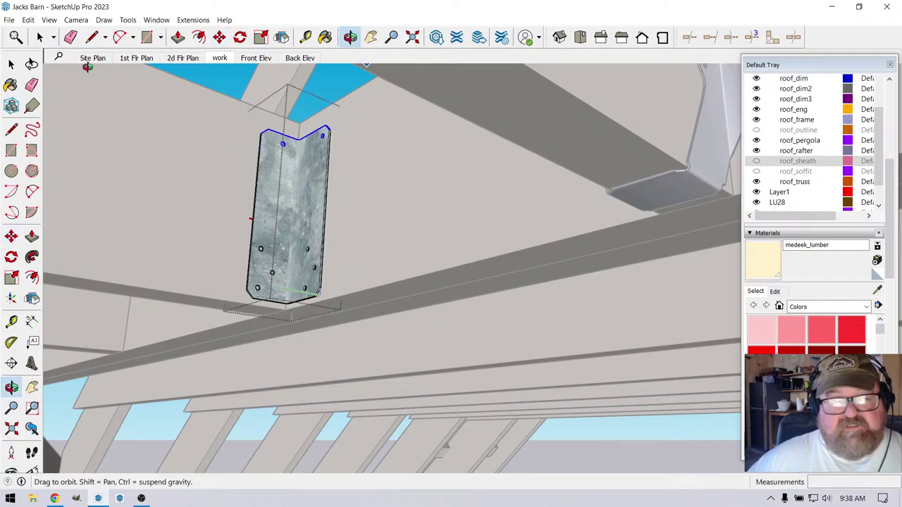
pyautogui.click(39, 37)
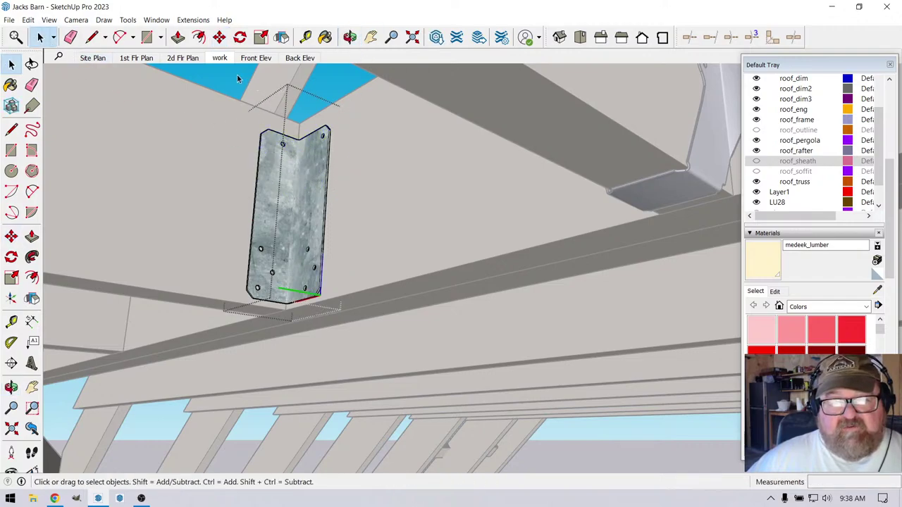
pyautogui.moveTo(239, 84); pyautogui.dragTo(139, 343, button='middle')
pyautogui.press('Escape')
pyautogui.moveTo(194, 329); pyautogui.dragTo(312, 111, button='middle')
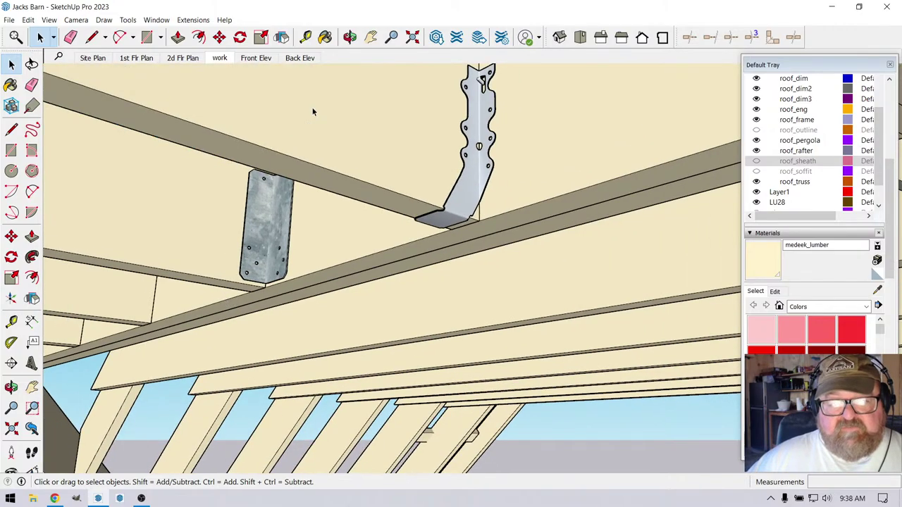
pyautogui.click(350, 36)
pyautogui.moveTo(345, 127); pyautogui.dragTo(471, 163)
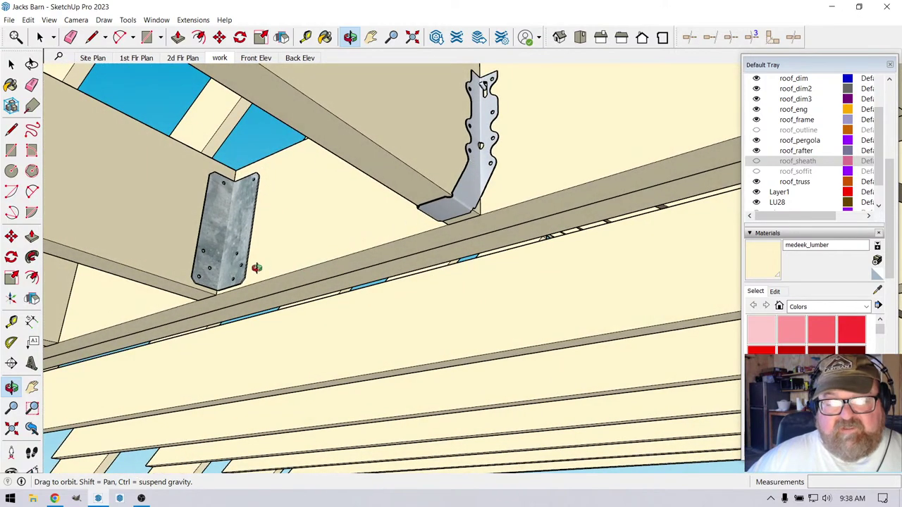
pyautogui.moveTo(256, 267); pyautogui.dragTo(216, 217)
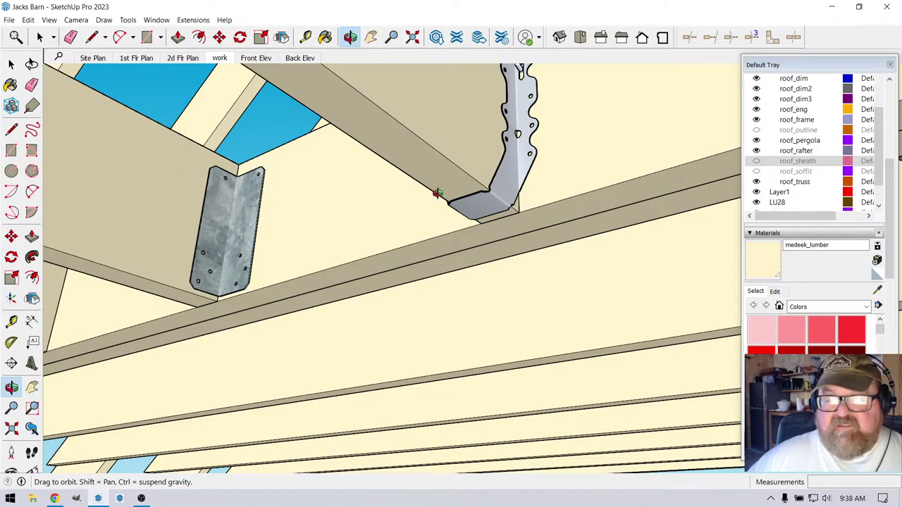
pyautogui.moveTo(242, 224); pyautogui.dragTo(403, 212)
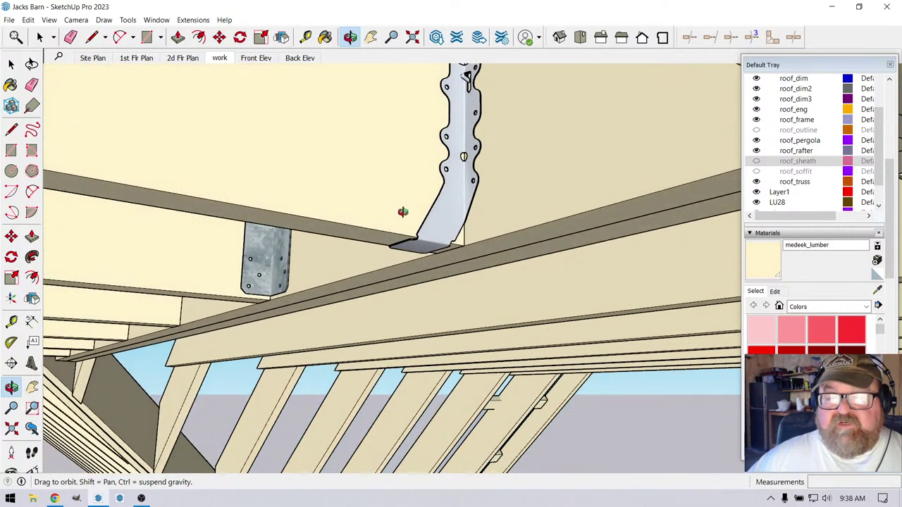
pyautogui.moveTo(416, 174); pyautogui.dragTo(249, 206)
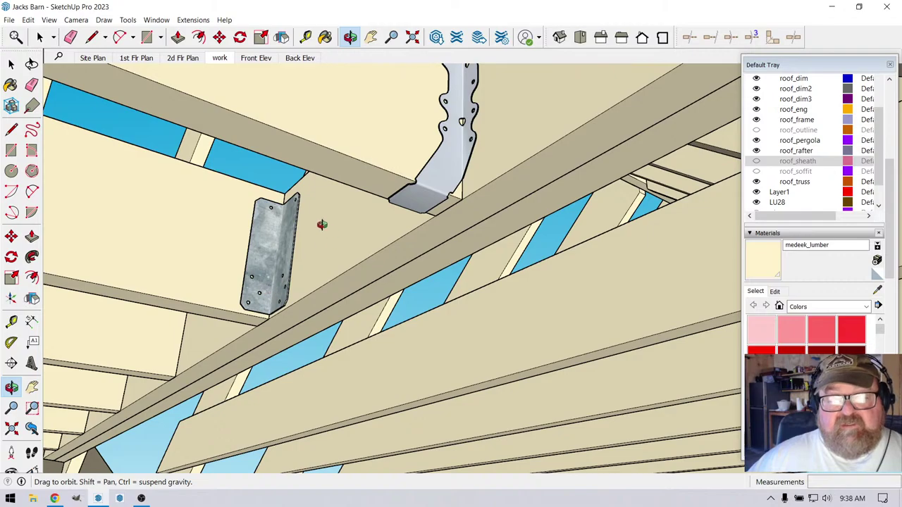
pyautogui.moveTo(321, 224); pyautogui.dragTo(419, 219)
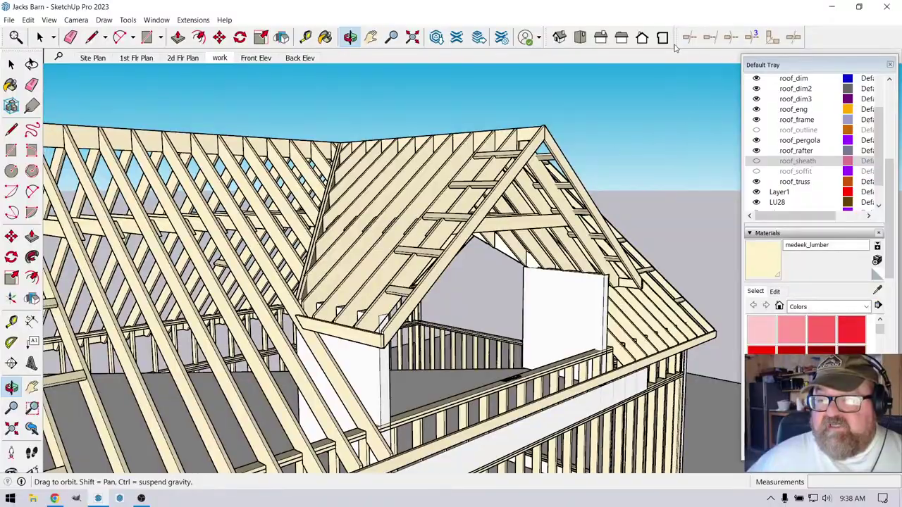
pyautogui.moveTo(481, 218)
pyautogui.mouseDown()
pyautogui.moveTo(606, 216)
pyautogui.moveTo(472, 218)
pyautogui.mouseUp()
pyautogui.moveTo(409, 215); pyautogui.dragTo(438, 299)
pyautogui.scroll(4, 436, 310)
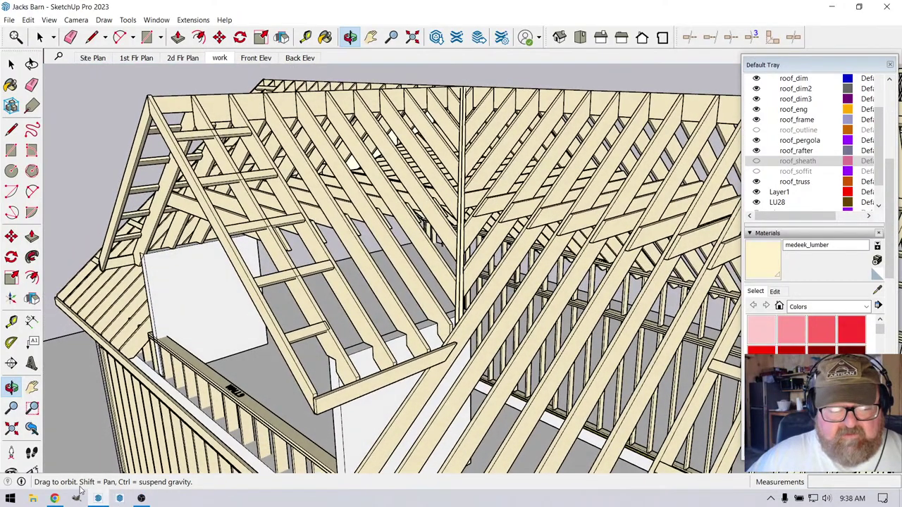
pyautogui.click(55, 498)
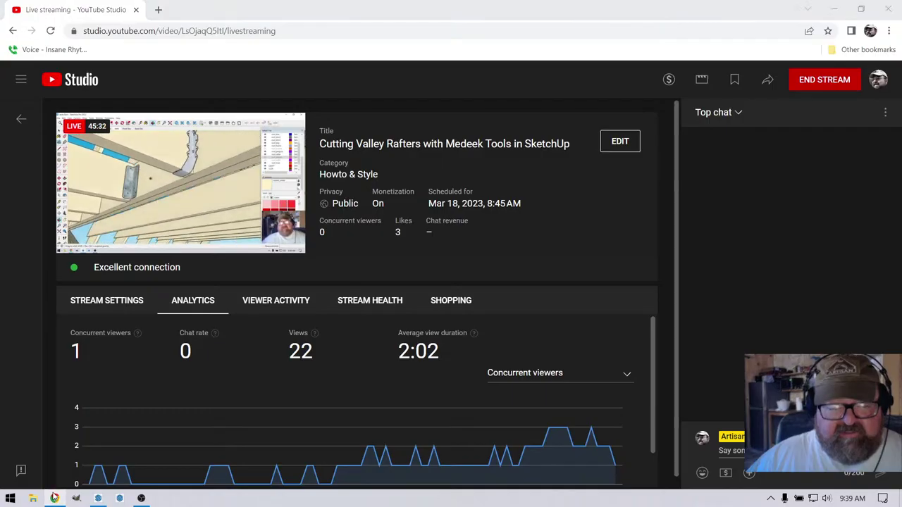
pyautogui.click(54, 499)
pyautogui.scroll(2, 280, 277)
pyautogui.moveTo(280, 276); pyautogui.dragTo(320, 365, button='middle')
pyautogui.moveTo(101, 363); pyautogui.dragTo(533, 216, button='middle')
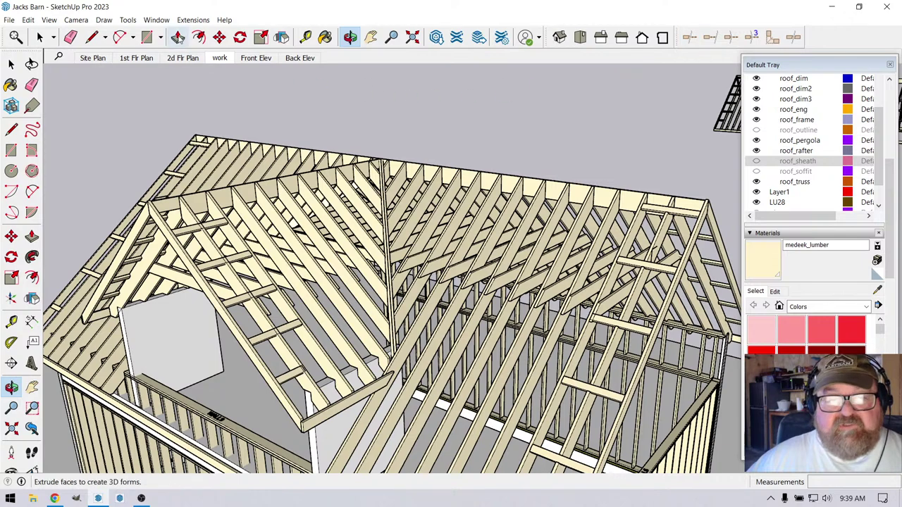
pyautogui.click(194, 20)
pyautogui.moveTo(206, 121)
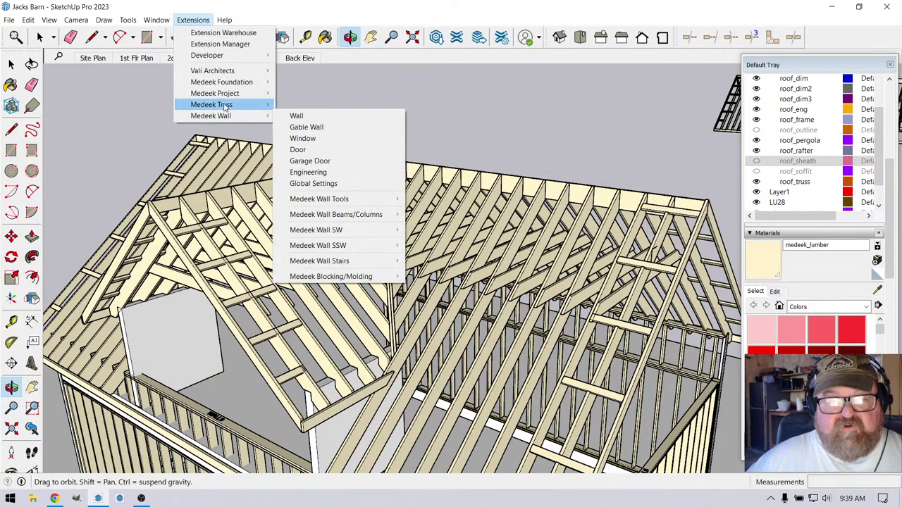
pyautogui.moveTo(225, 106)
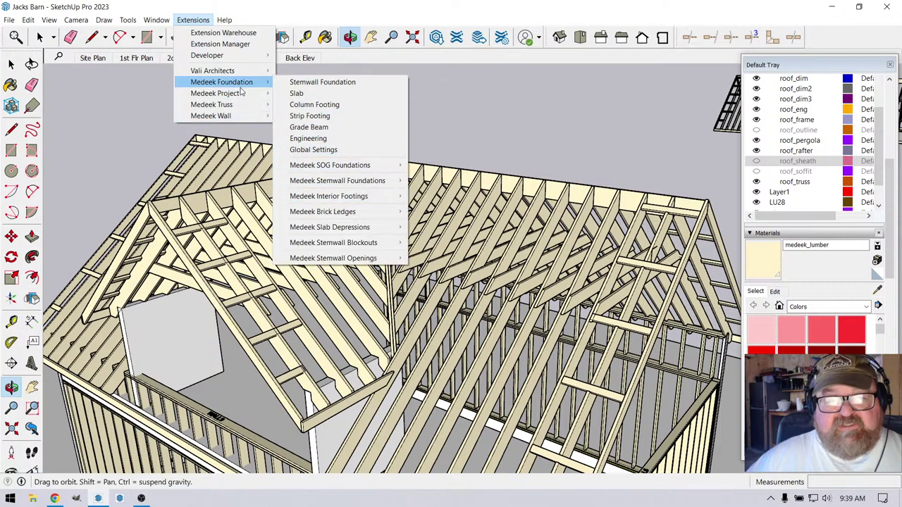
pyautogui.click(246, 12)
pyautogui.moveTo(365, 287); pyautogui.dragTo(416, 324)
# End the YouTube Studio live stream with END STREAM and confirm with END
pyautogui.click(54, 498)
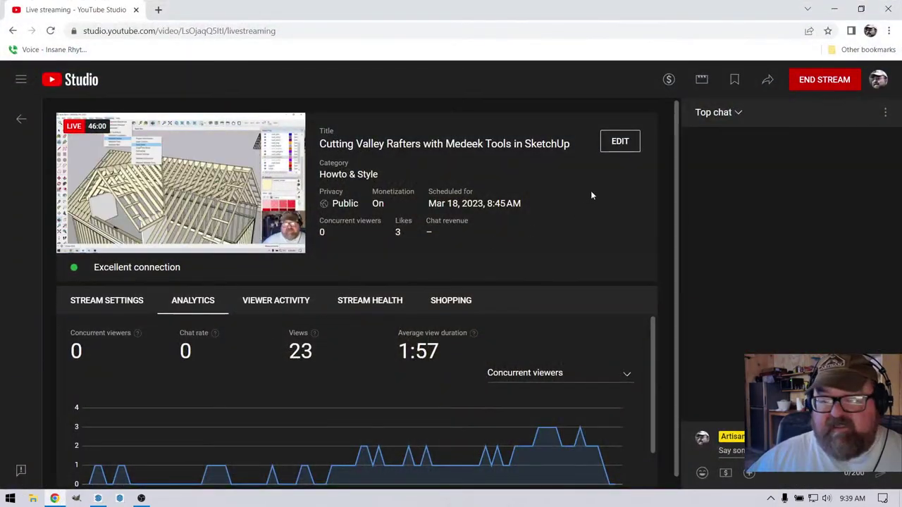
pyautogui.click(828, 83)
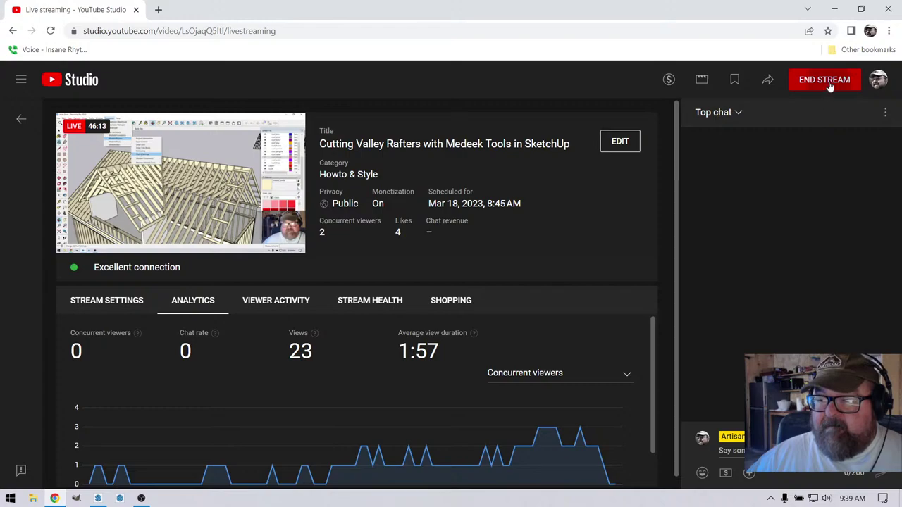
pyautogui.click(543, 329)
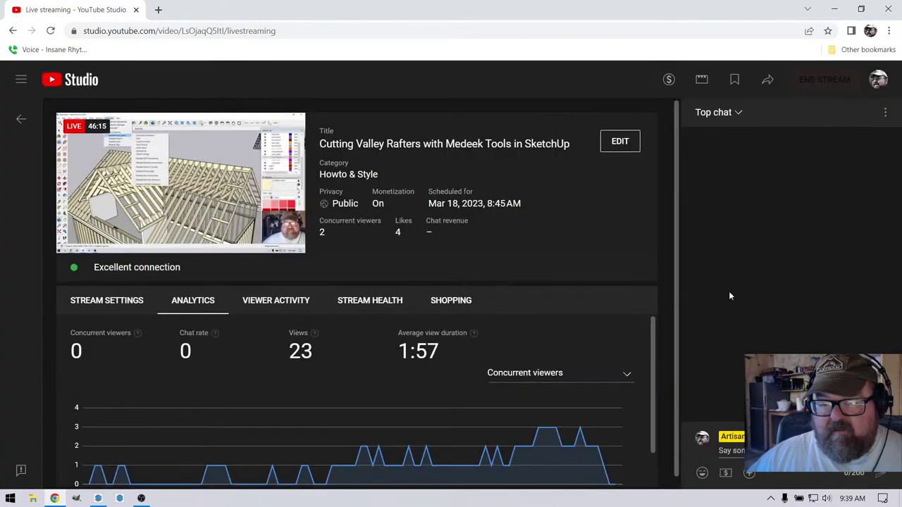